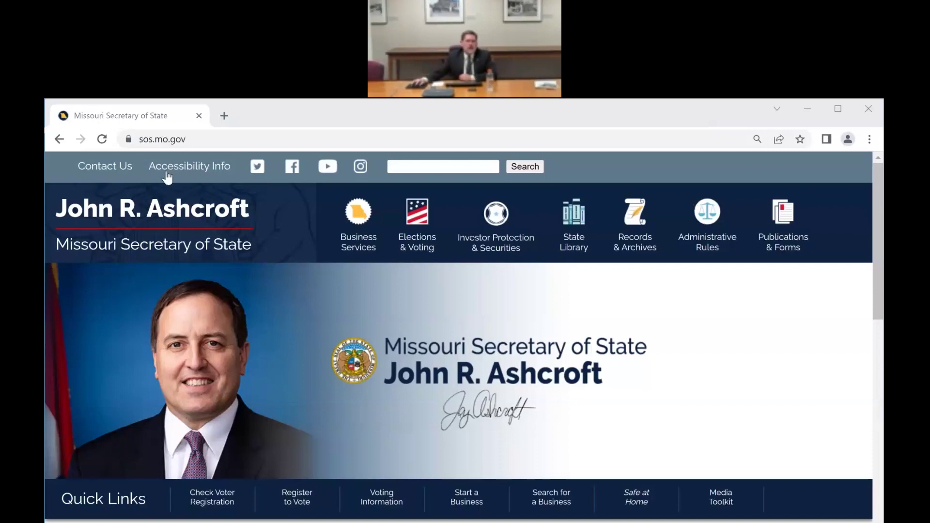
# - Open the Missouri State Archives page from the Records & Archives menu
pyautogui.moveTo(628, 218)
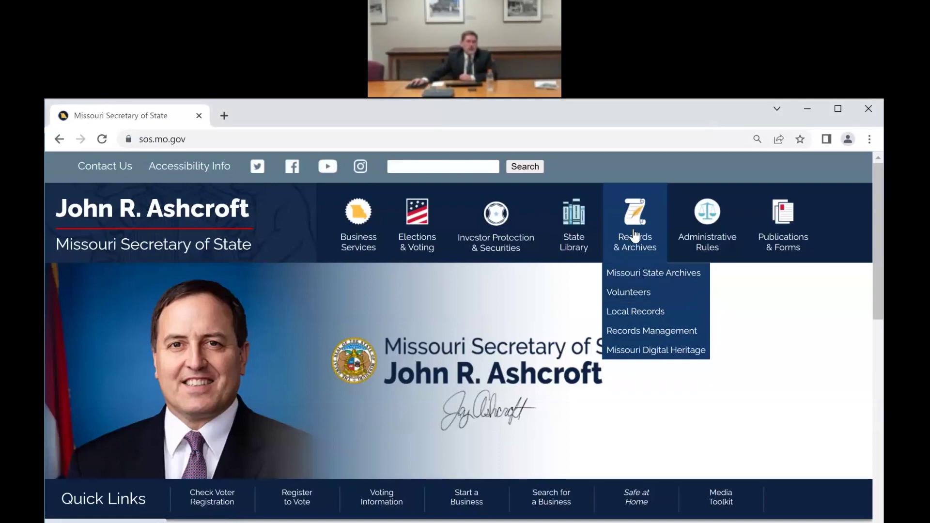
pyautogui.click(649, 270)
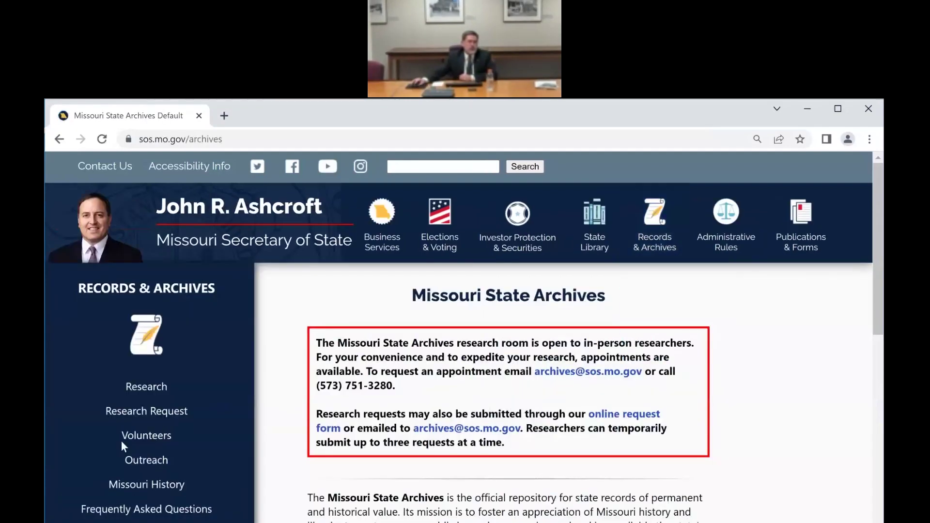
# - Open the Volunteer Opportunities page and scroll down through it
pyautogui.click(163, 437)
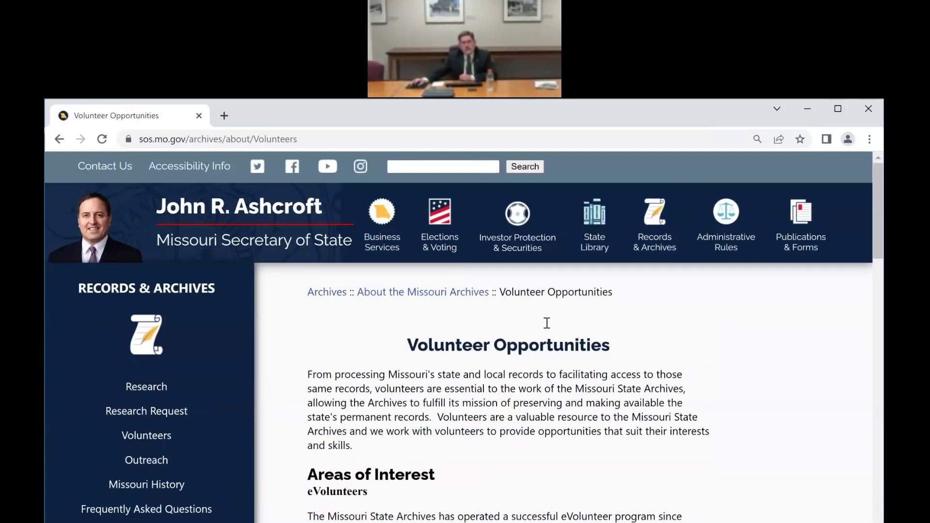
pyautogui.scroll(-1, 802, 319)
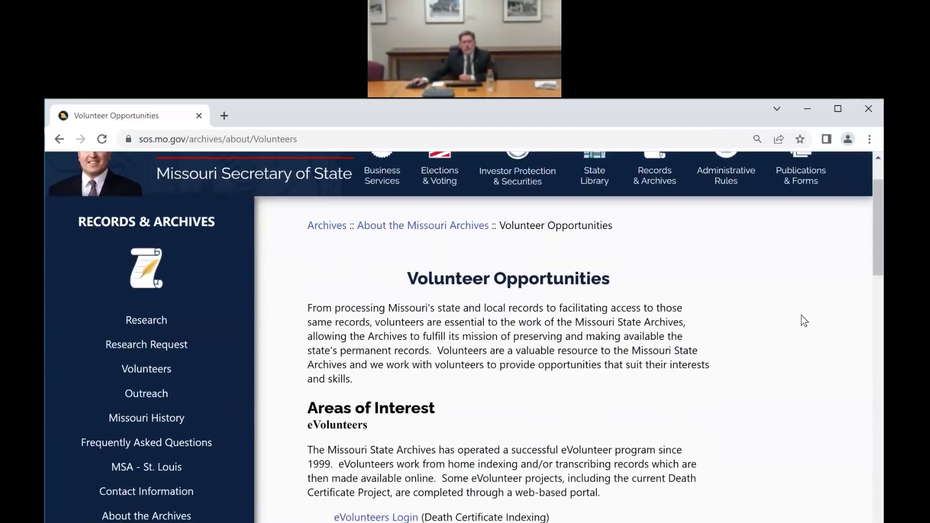
pyautogui.scroll(-2, 801, 314)
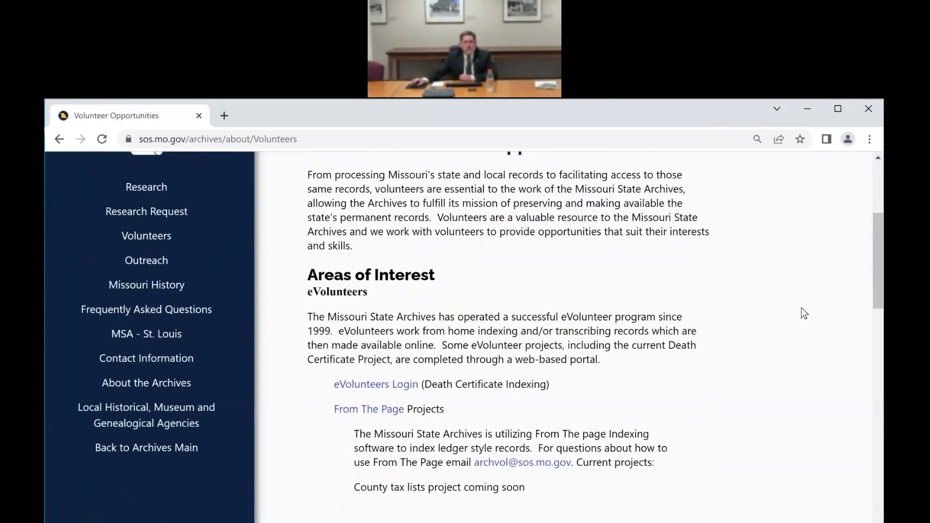
pyautogui.scroll(-4, 802, 307)
pyautogui.scroll(-7, 801, 305)
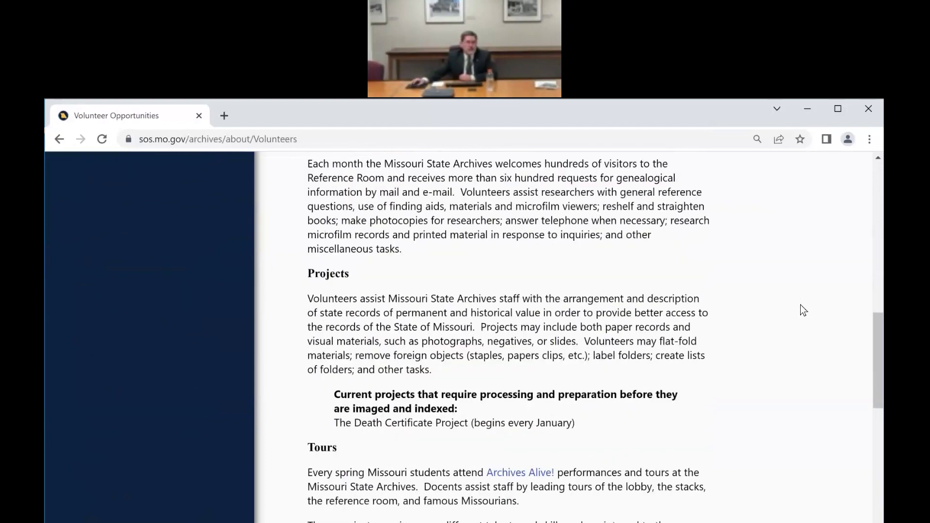
# - Return to the eVolunteers section and open the Death Certificate Indexing login page
pyautogui.scroll(3, 799, 300)
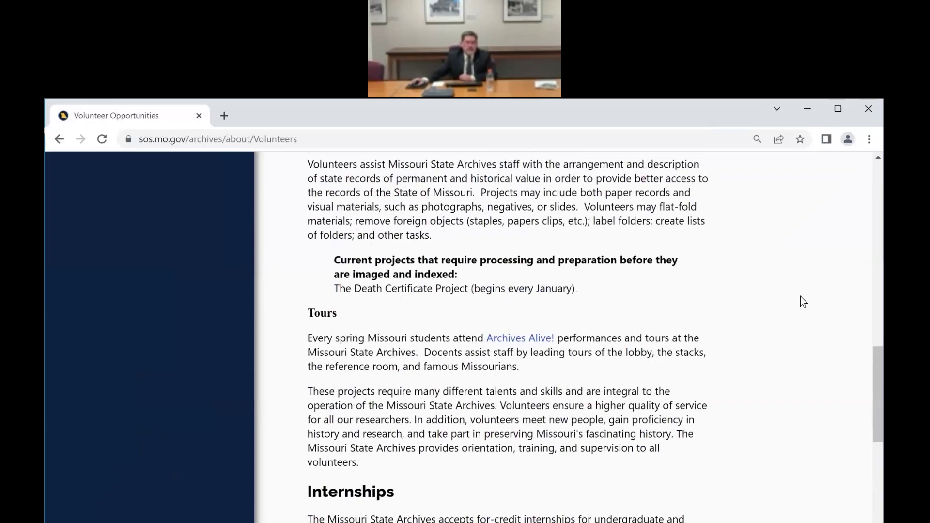
pyautogui.scroll(5, 800, 297)
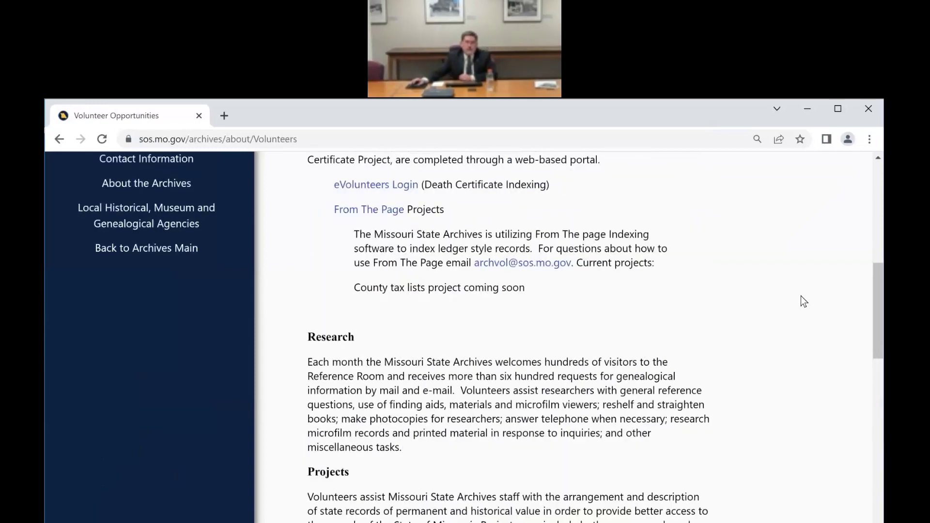
pyautogui.scroll(3, 801, 297)
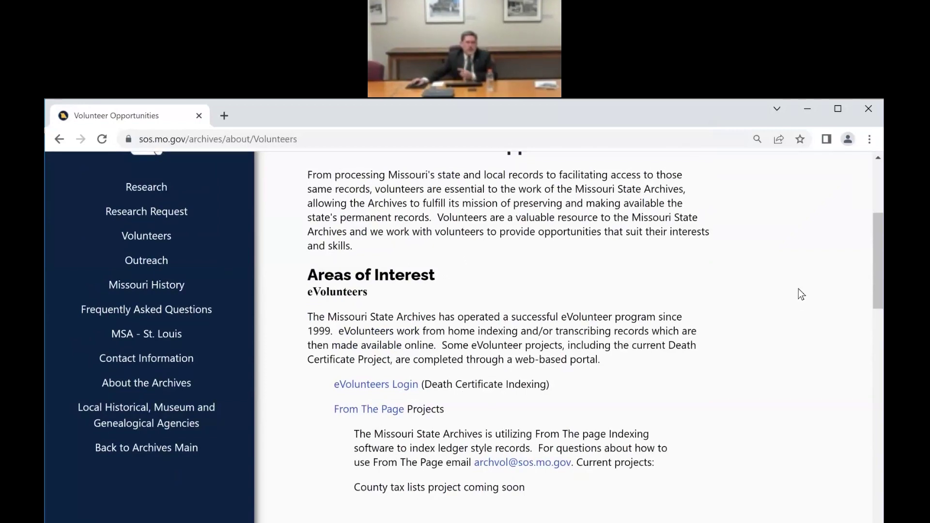
pyautogui.scroll(1, 798, 298)
pyautogui.scroll(-3, 797, 297)
pyautogui.scroll(4, 796, 296)
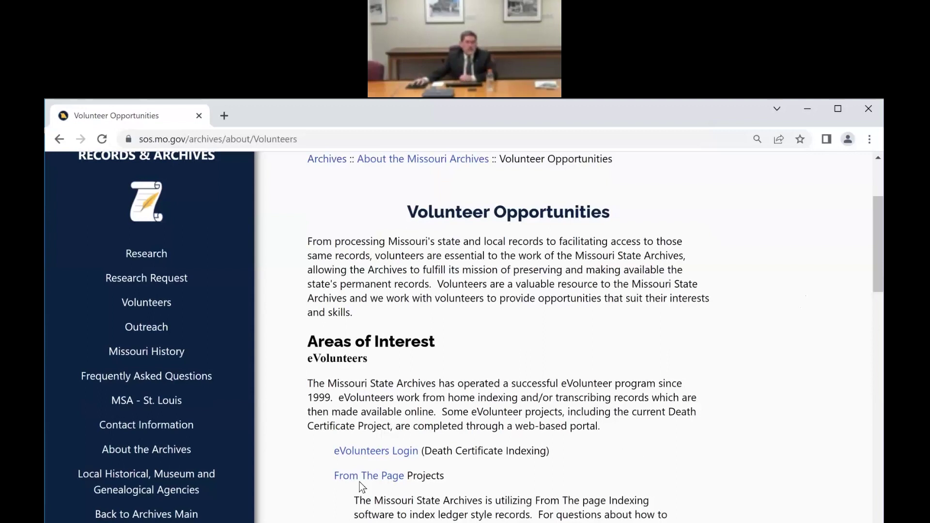
pyautogui.click(380, 452)
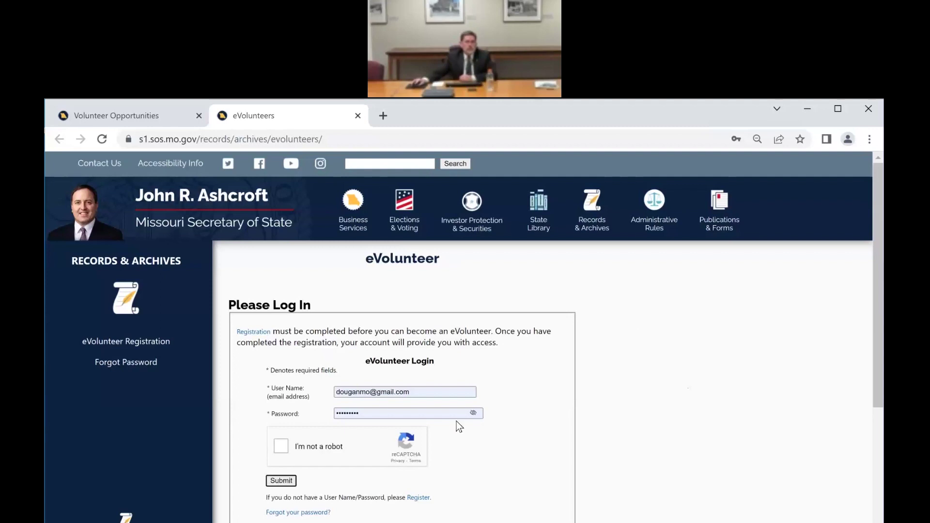
# - Replace the prefilled User Name with the volunteer's e-mail address
pyautogui.tripleClick(435, 390)
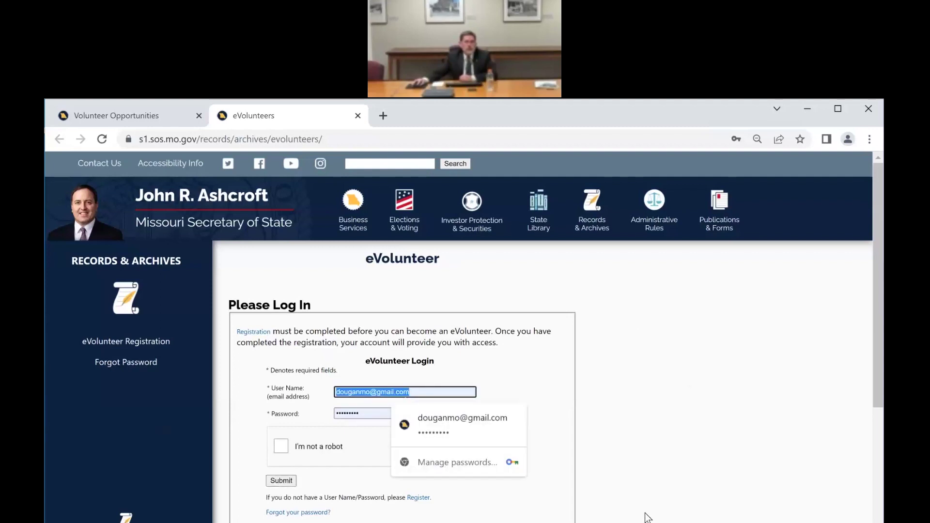
pyautogui.press('BackSpace')
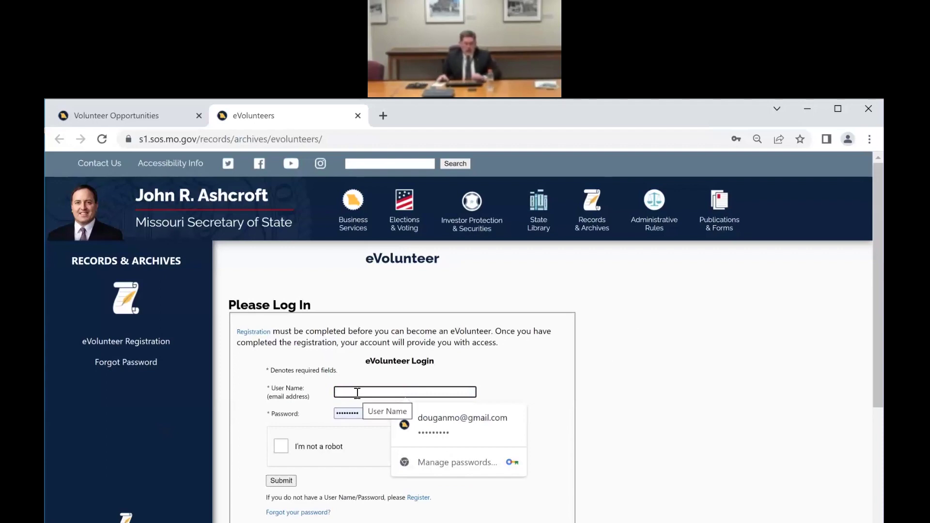
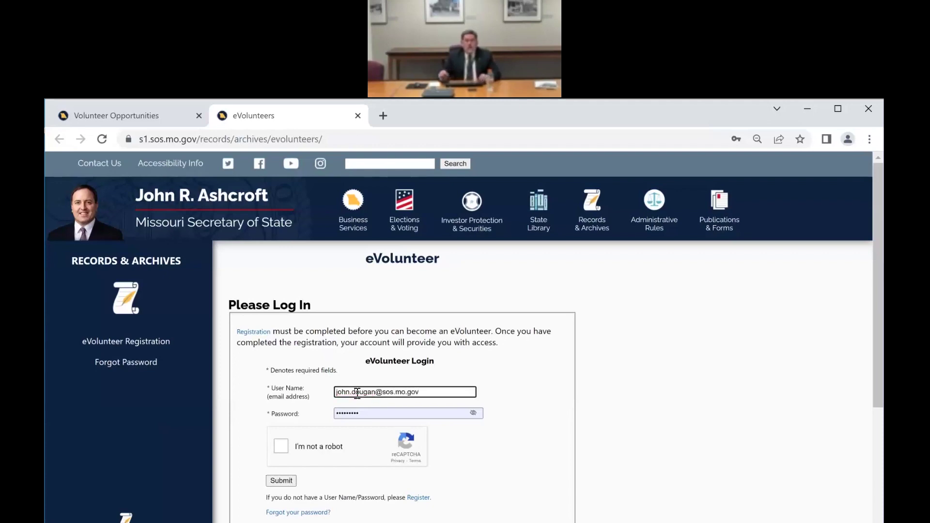
# - Enter the account password and pass the I'm not a robot reCAPTCHA check
pyautogui.moveTo(406, 248)
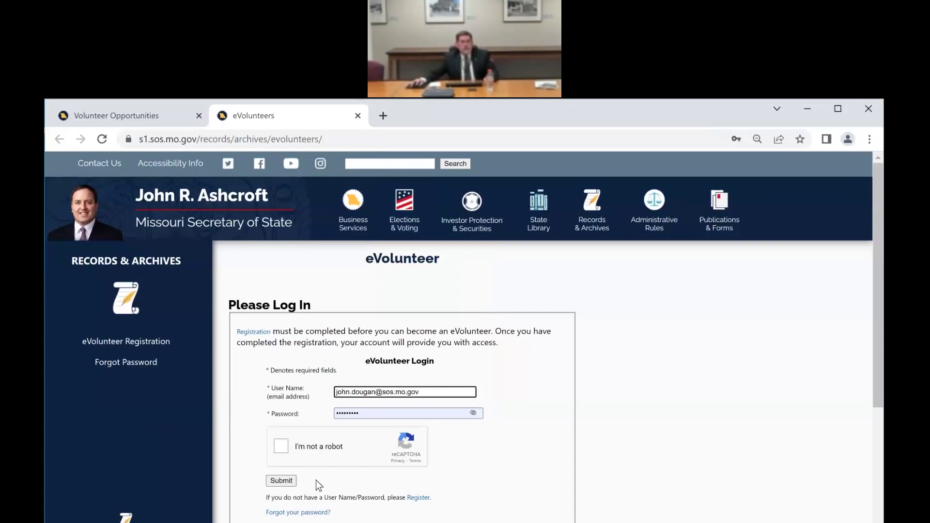
pyautogui.click(380, 415)
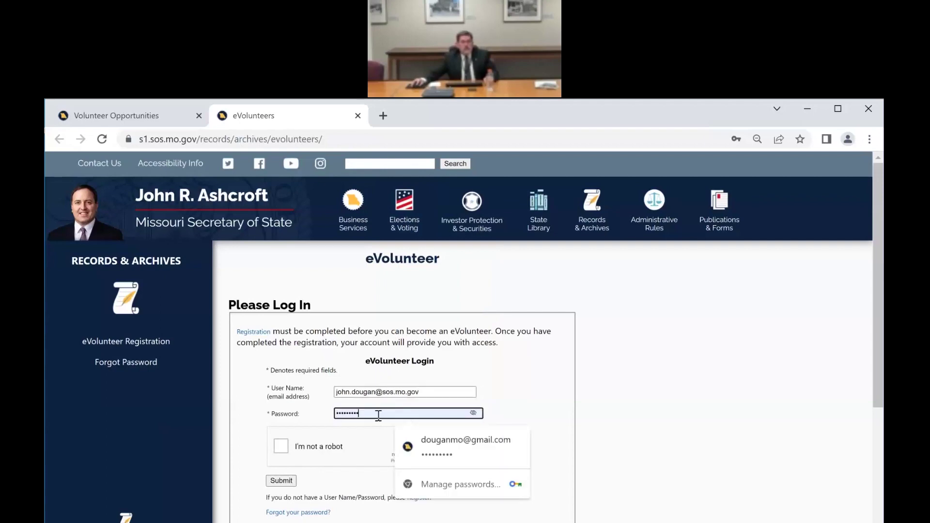
pyautogui.hotkey('ctrl', 'a')
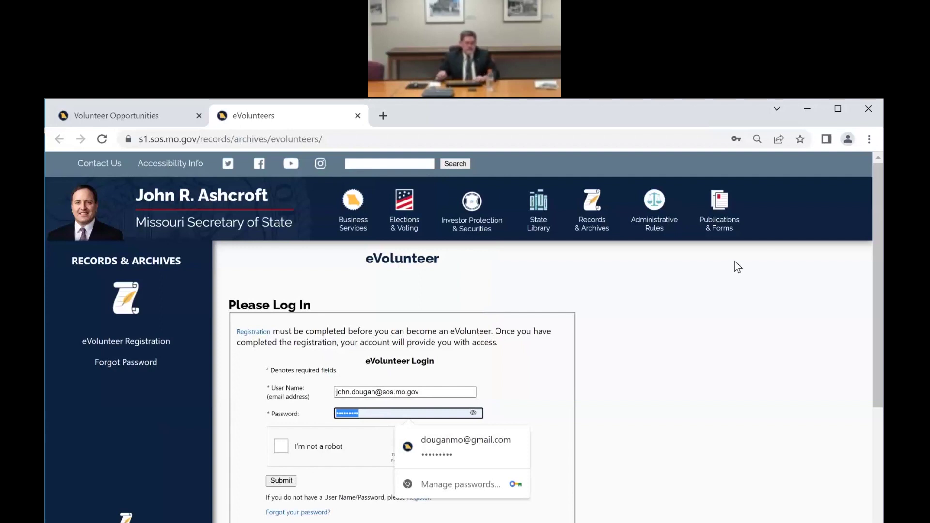
pyautogui.write('*********')
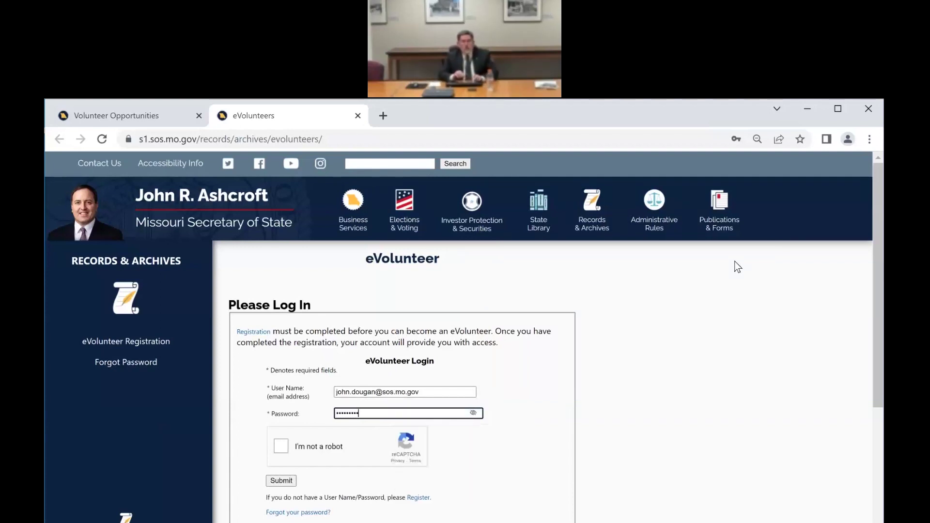
pyautogui.click(281, 445)
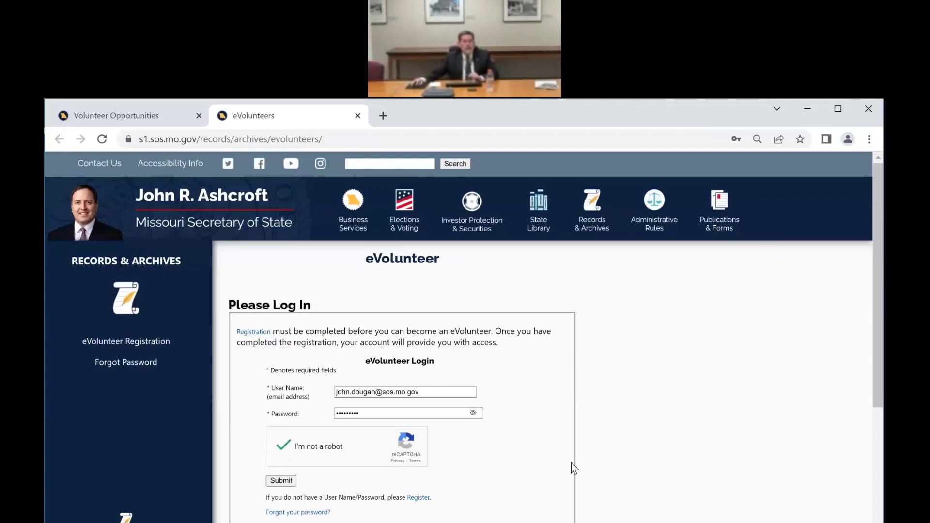
pyautogui.scroll(-2, 721, 415)
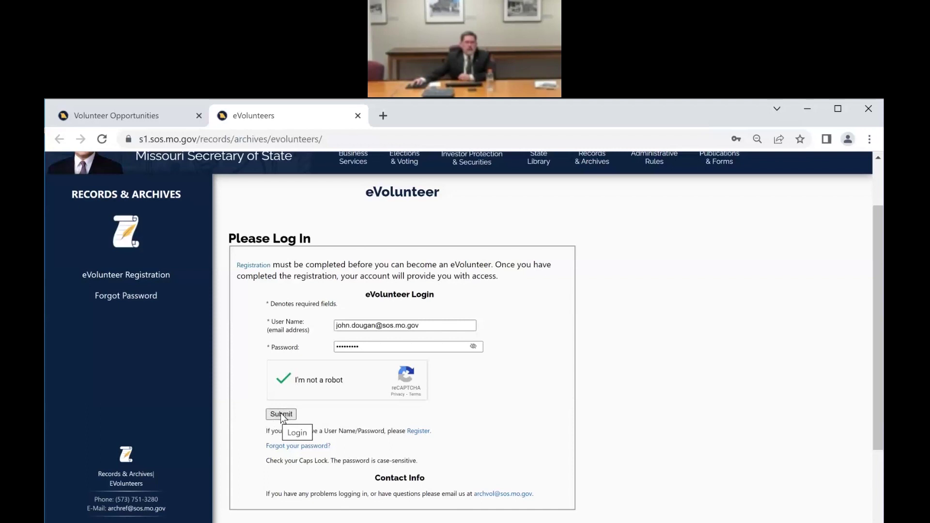
# - Log in to eVolunteer and decline Chrome's offer to save the password
pyautogui.click(279, 415)
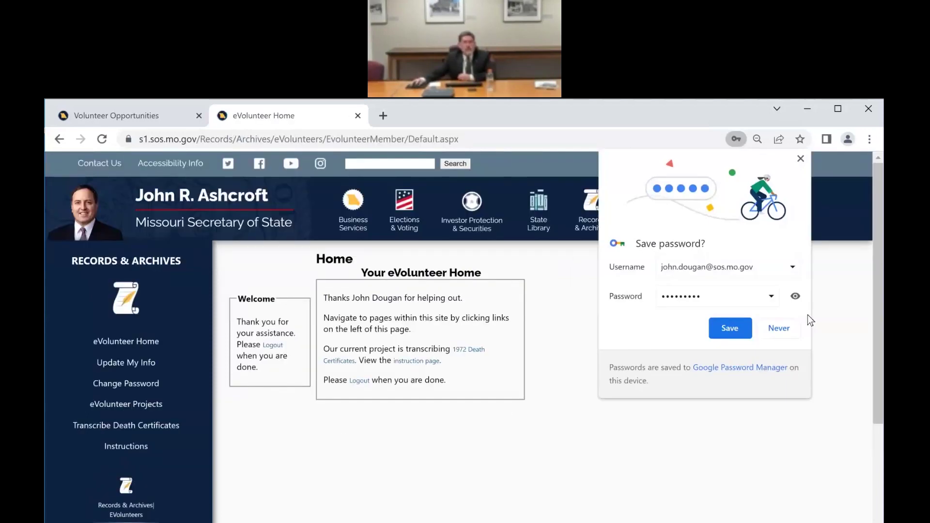
pyautogui.click(787, 335)
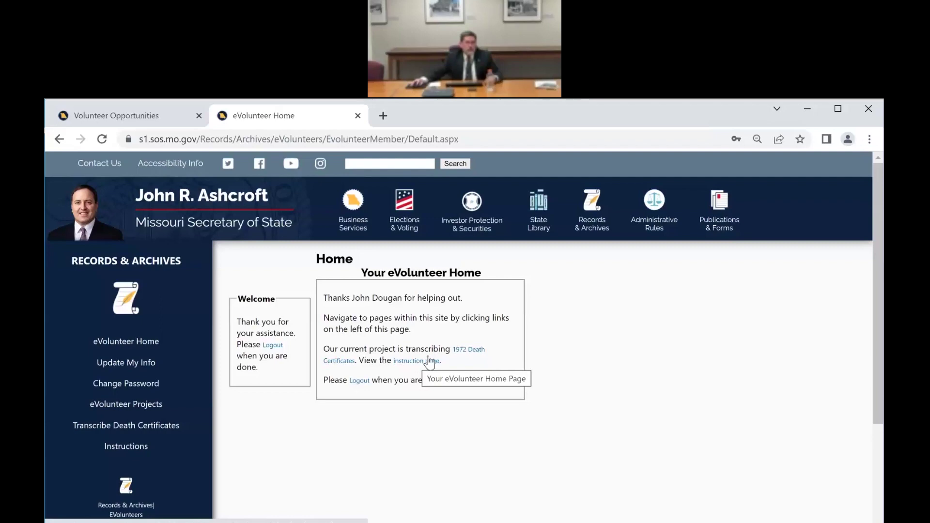
# - Open the 1972 Death Certificates project, review its instructions, and agree with Yes
pyautogui.click(476, 353)
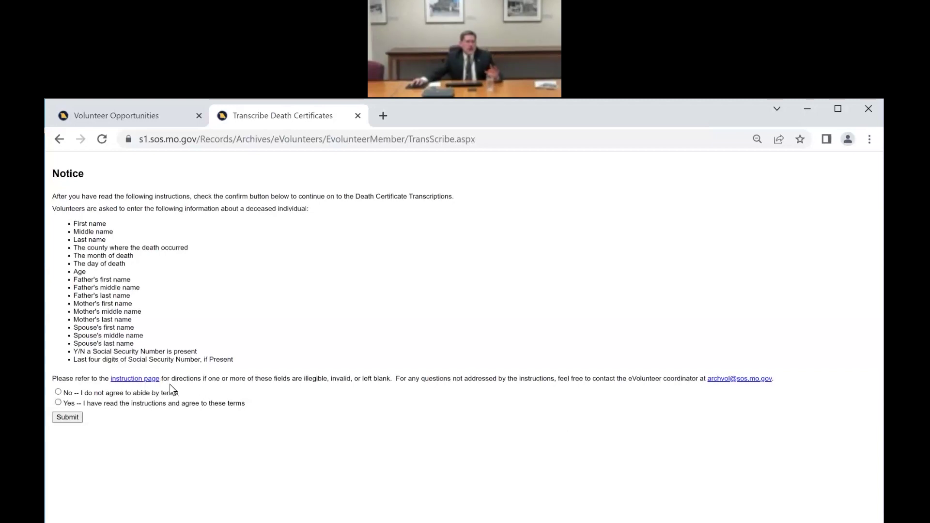
pyautogui.click(147, 383)
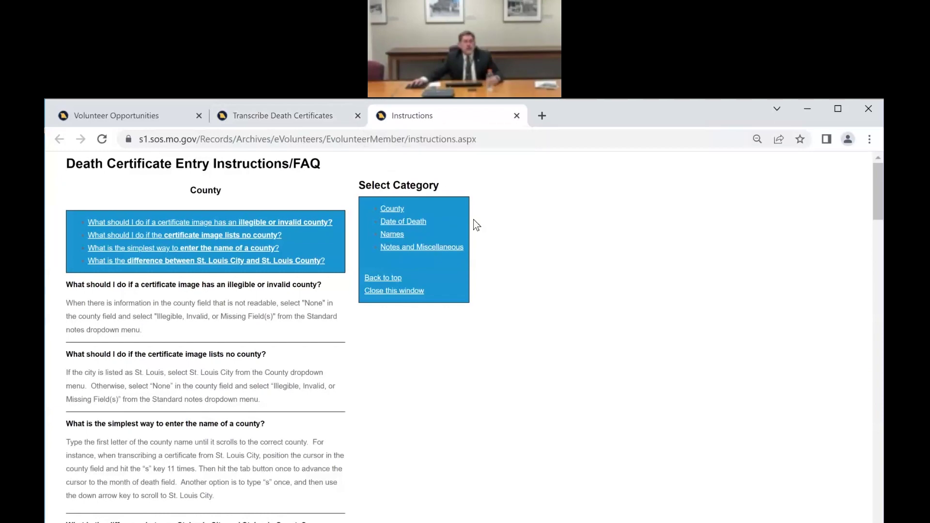
pyautogui.scroll(-5, 542, 217)
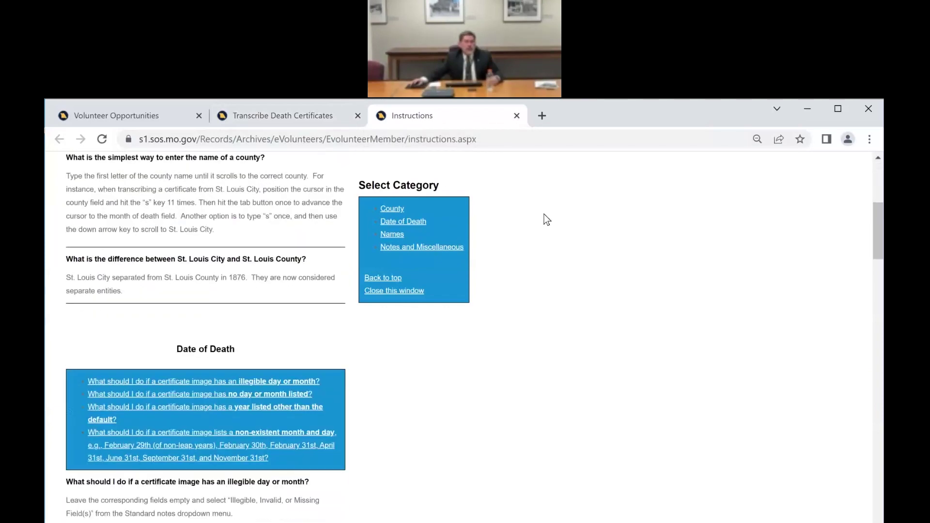
pyautogui.scroll(5, 557, 213)
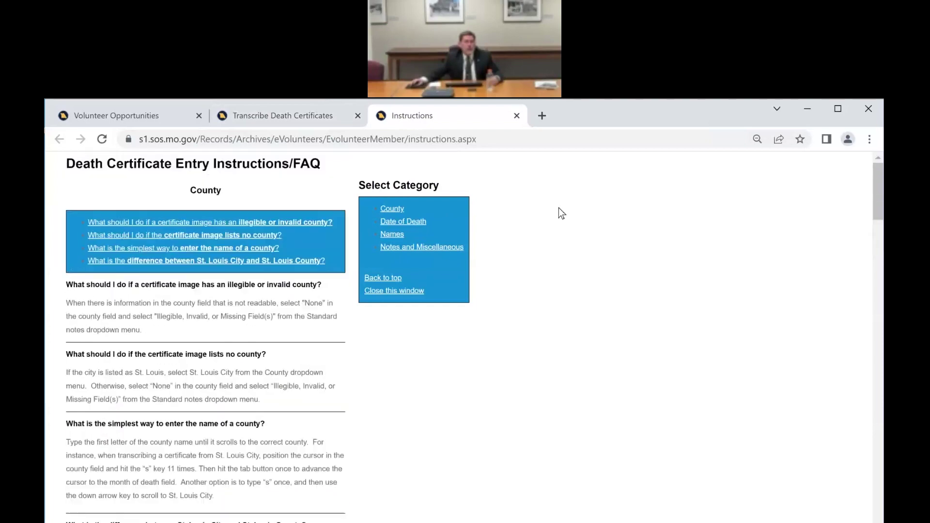
pyautogui.click(516, 117)
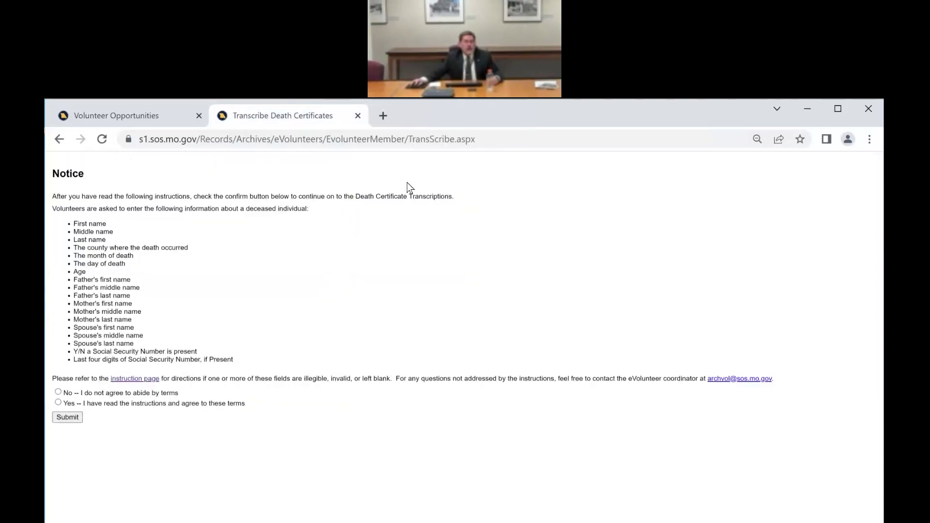
pyautogui.click(58, 404)
# - Submit the agreement and zoom the transcription page to 110%
pyautogui.click(76, 420)
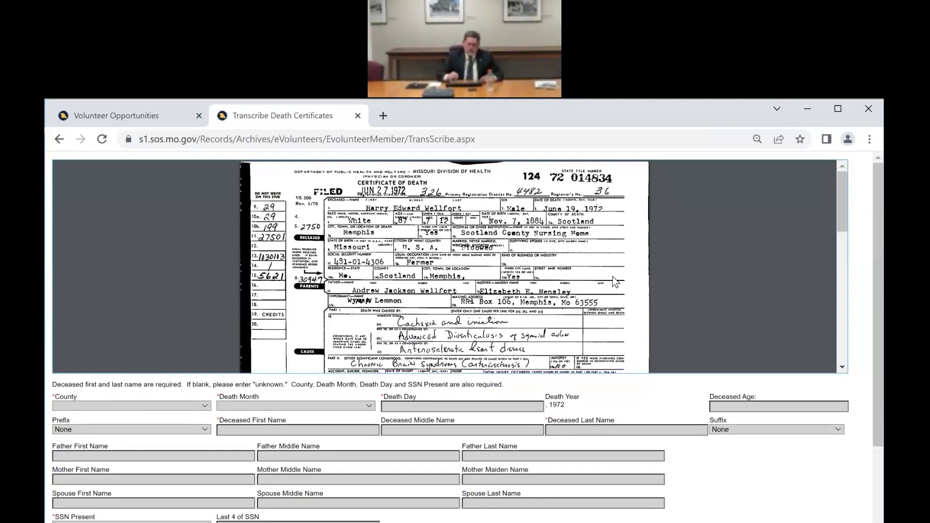
pyautogui.hotkey('ctrl', '+')
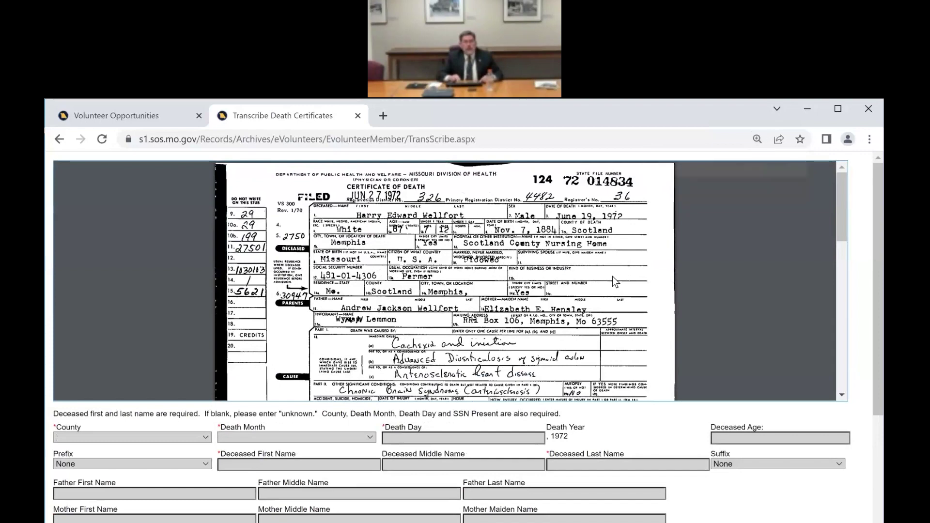
pyautogui.hotkey('ctrl', '+')
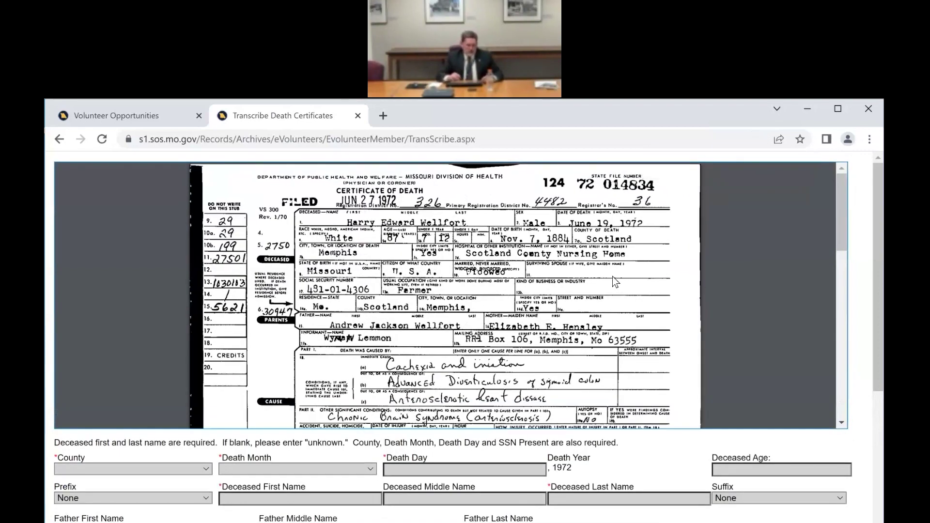
pyautogui.hotkey('ctrl', '+')
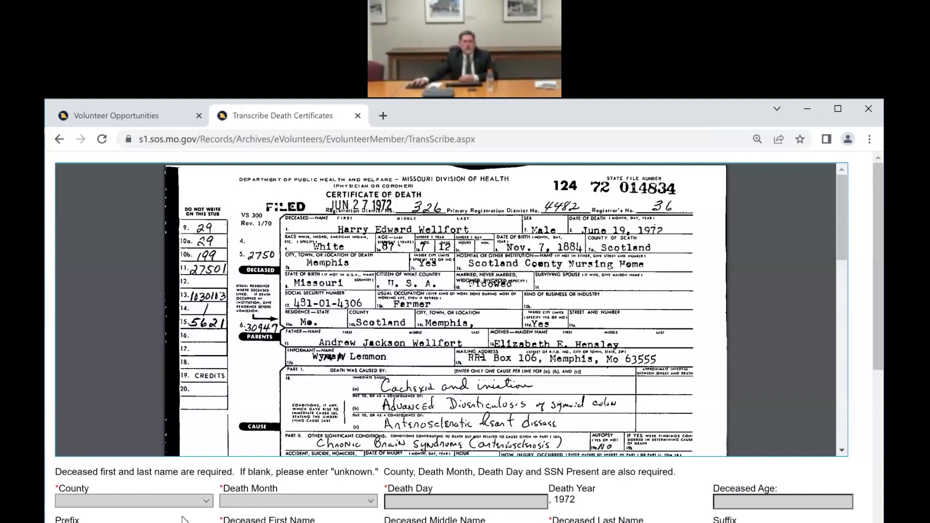
pyautogui.click(146, 500)
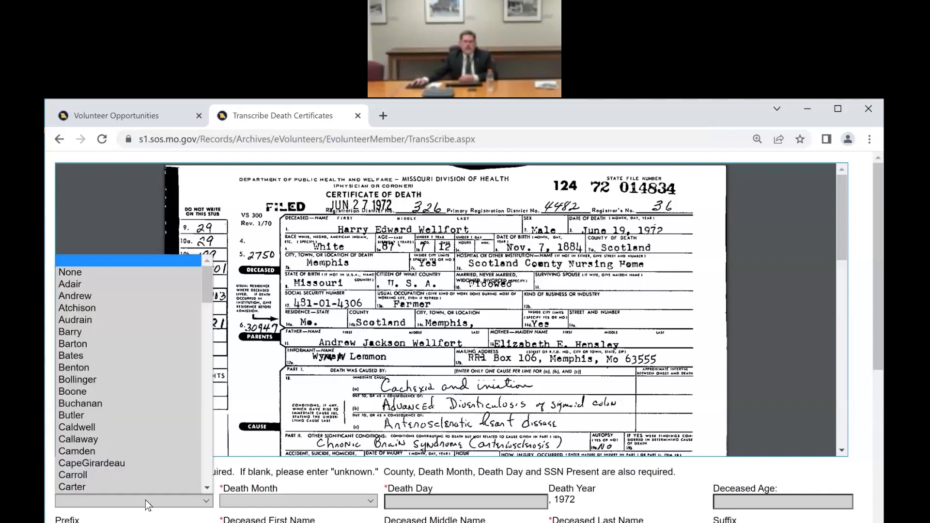
# - Choose Scotland as the county of death in the County field
pyautogui.write('cass')
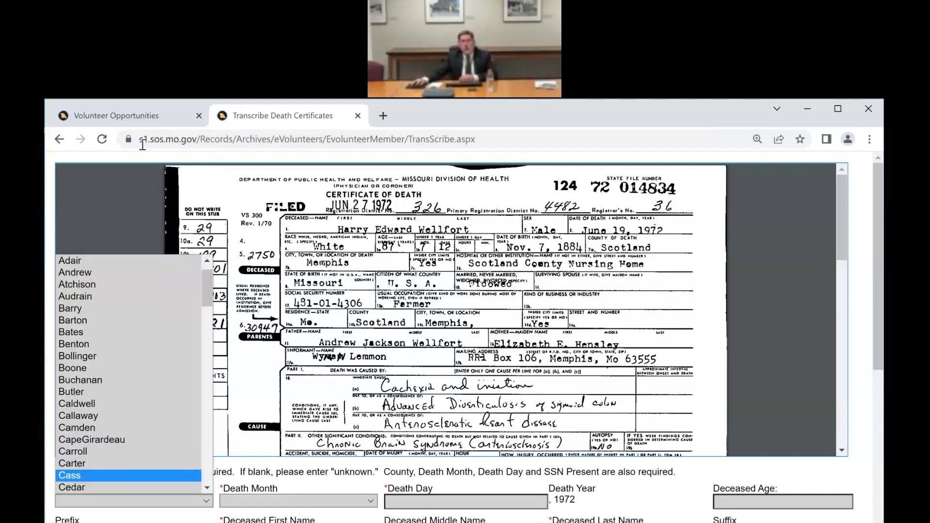
pyautogui.click(120, 230)
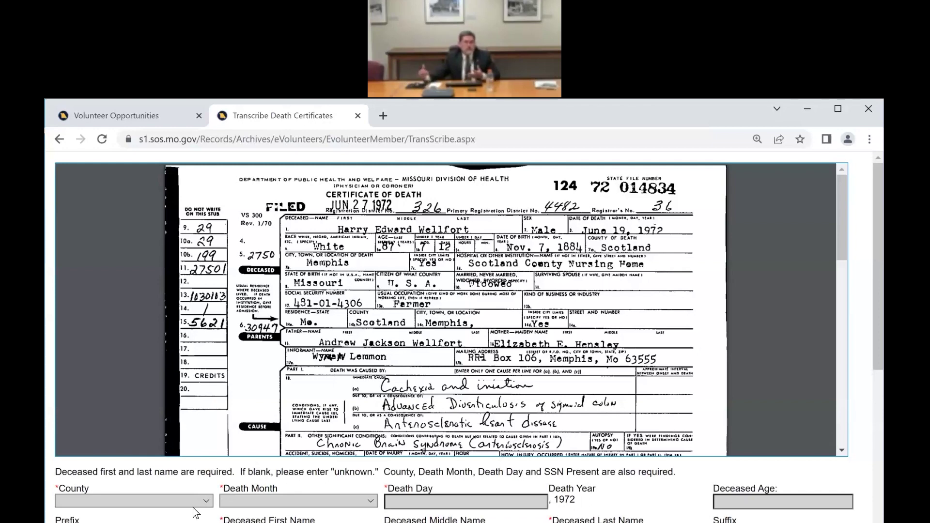
pyautogui.click(211, 501)
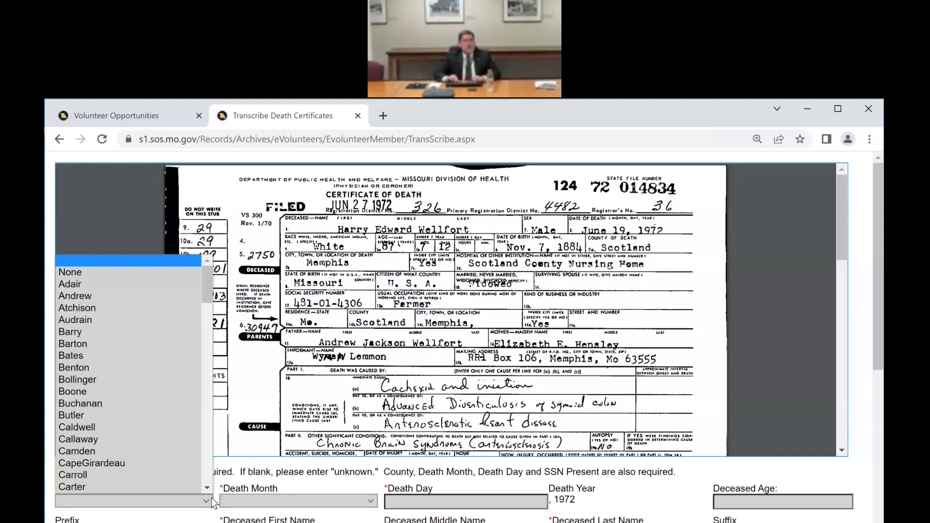
pyautogui.press('s')
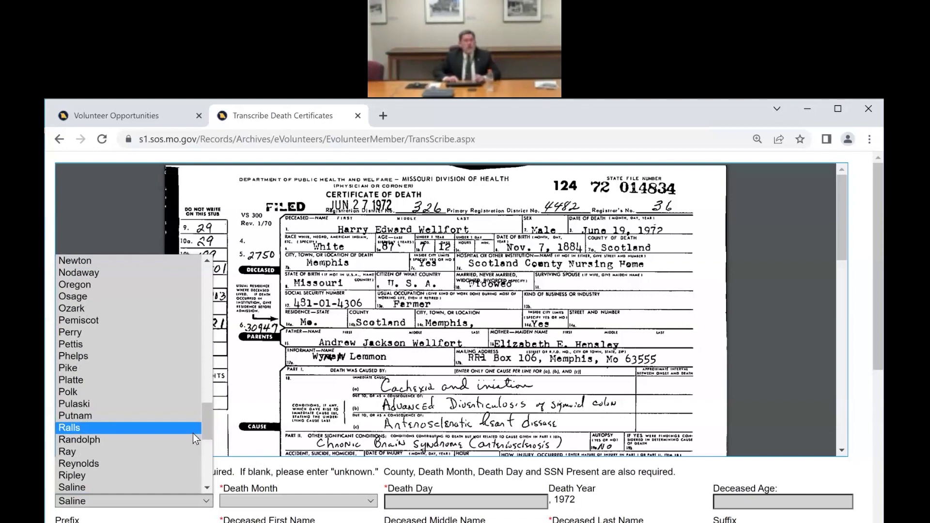
pyautogui.press('Down')
pyautogui.press('Down')
pyautogui.press('Down')
pyautogui.press('Down')
pyautogui.press('Down')
pyautogui.press('Down')
pyautogui.press('Down')
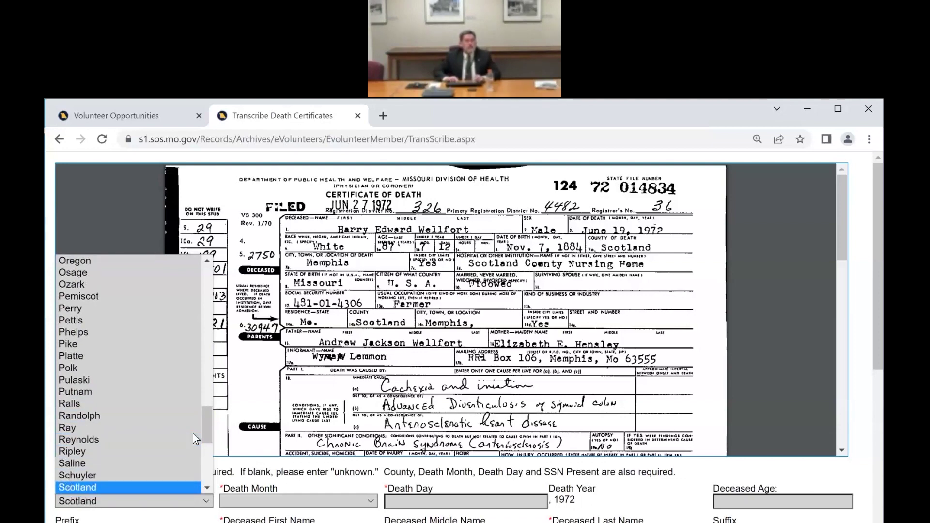
pyautogui.press('Return')
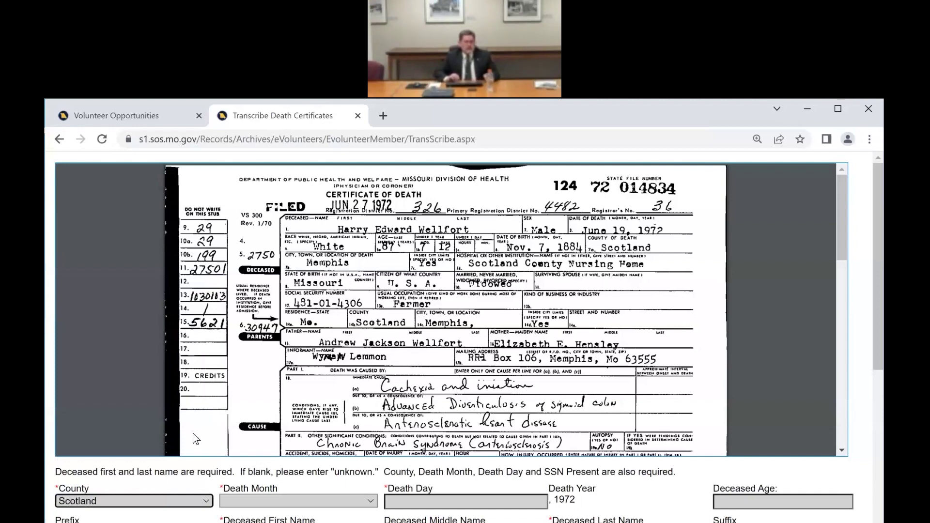
pyautogui.press('Tab')
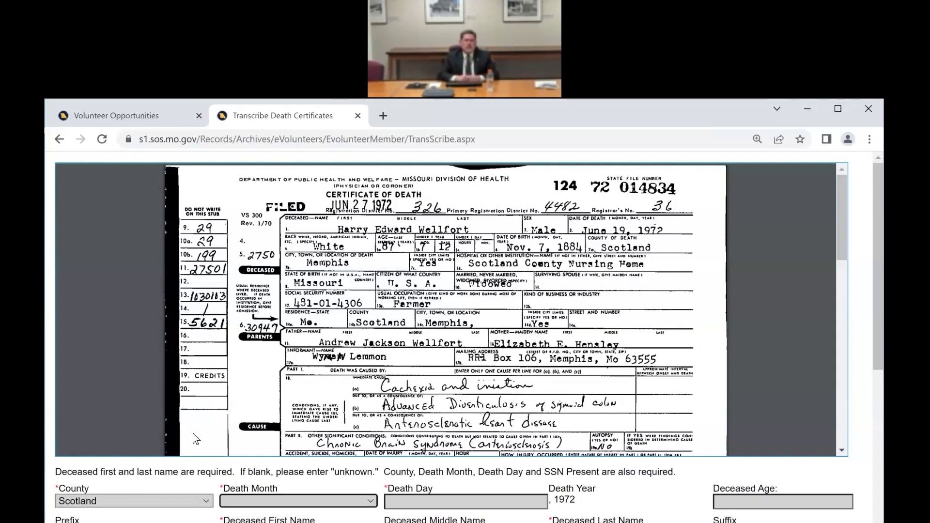
# - Enter June as Death Month and 19 as Death Day
pyautogui.write('june')
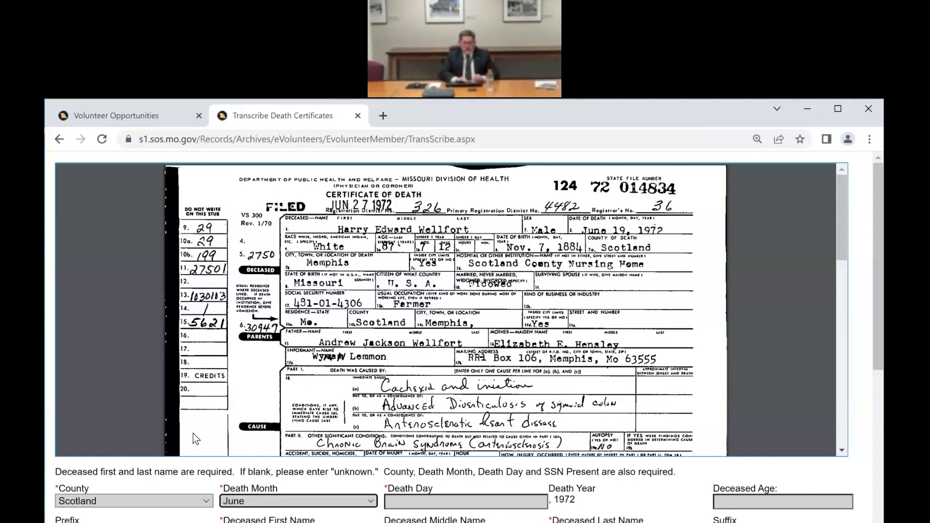
pyautogui.press('Tab')
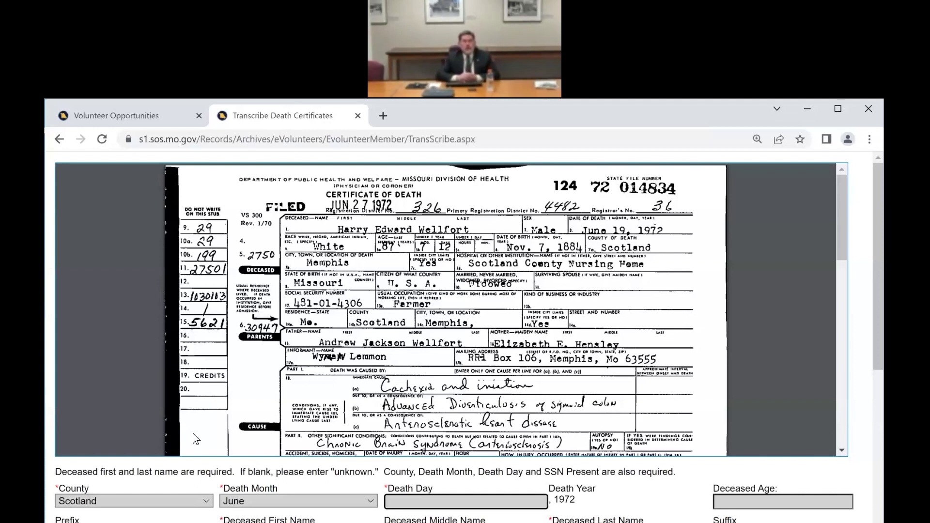
pyautogui.write('19')
pyautogui.press('Tab')
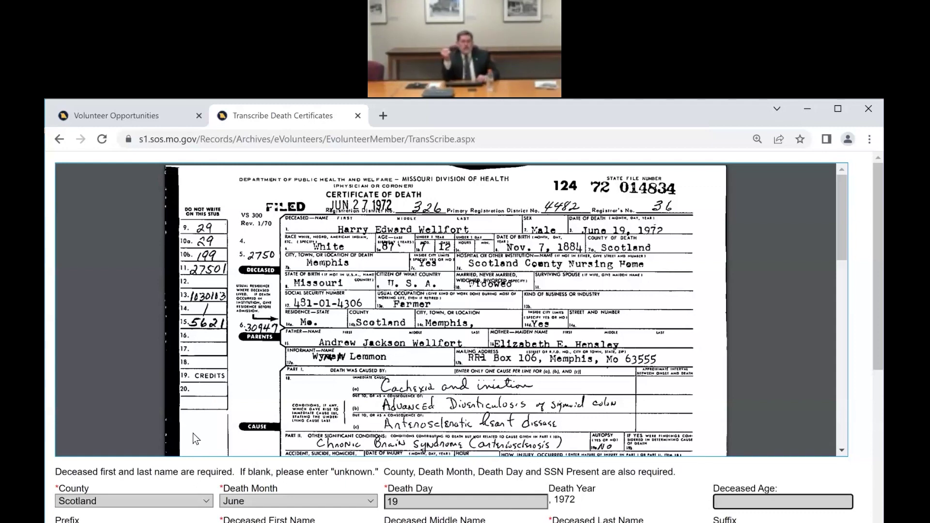
pyautogui.scroll(-1, 192, 434)
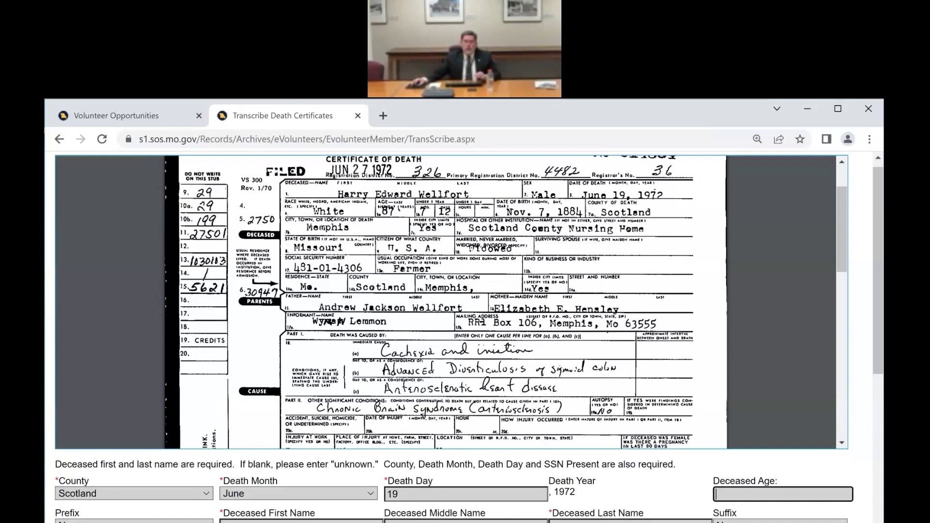
# - Leave Standard Notes at None and scroll back up to the certificate header
pyautogui.scroll(-3, 454, 340)
pyautogui.scroll(-3, 748, 280)
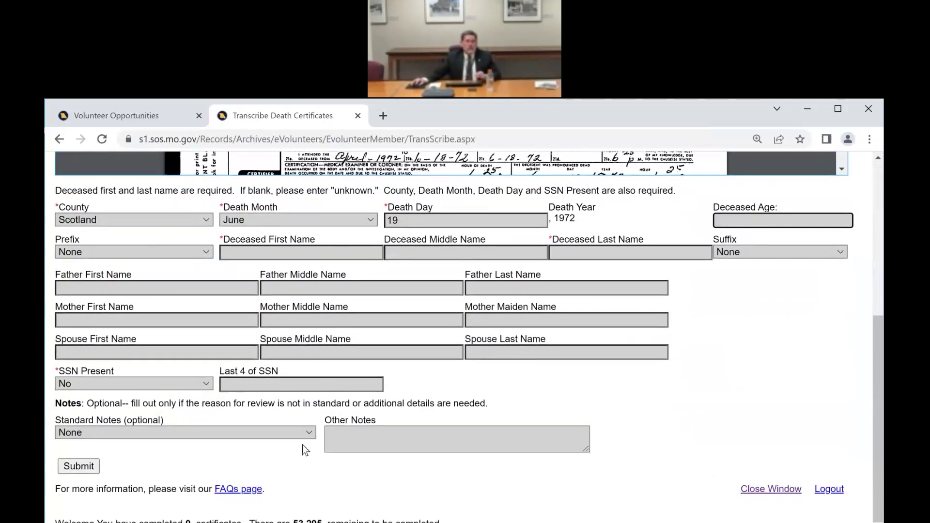
pyautogui.click(308, 433)
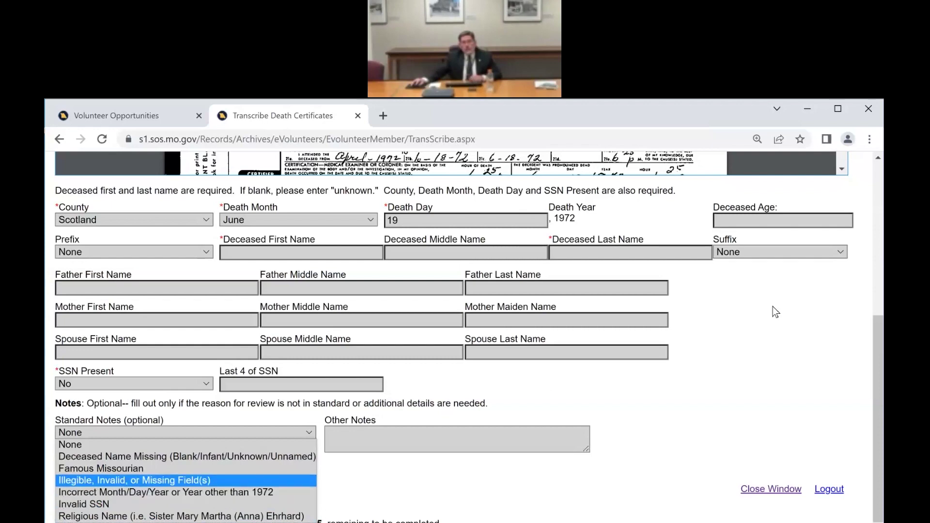
pyautogui.scroll(4, 818, 327)
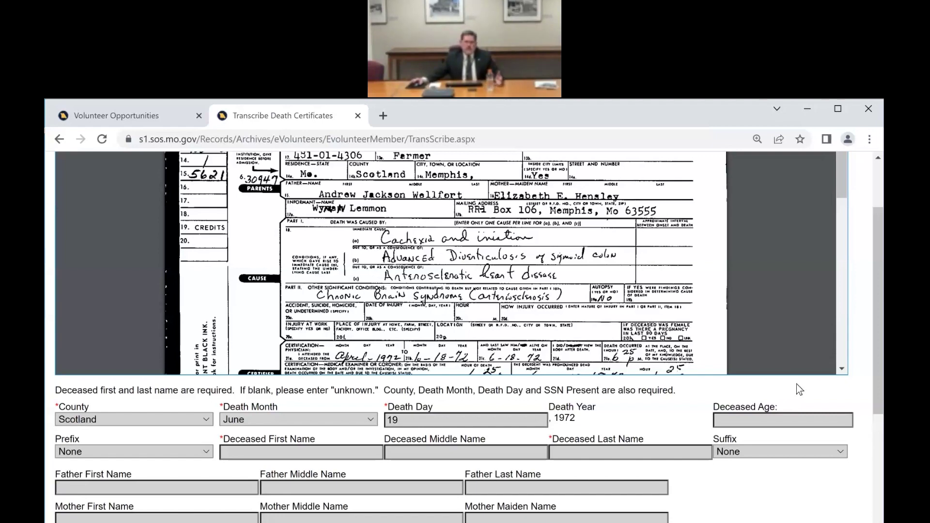
pyautogui.scroll(2, 795, 402)
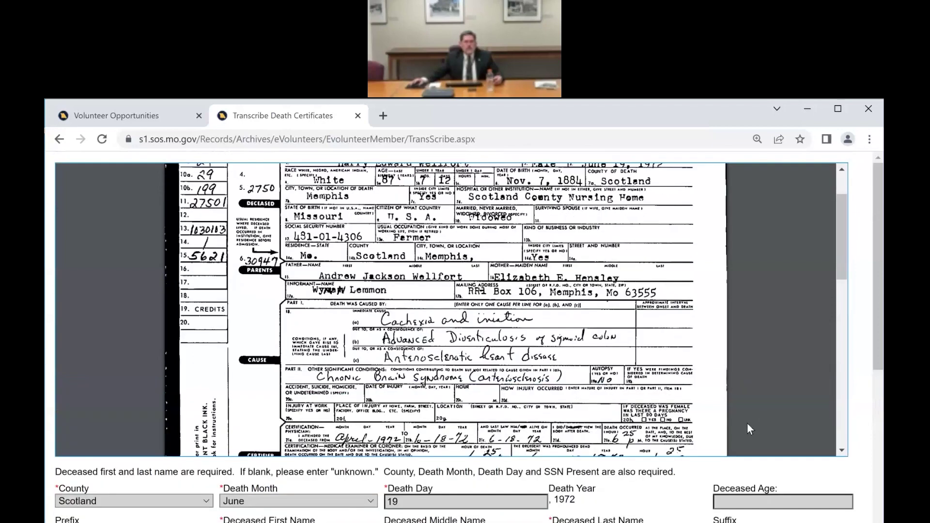
pyautogui.scroll(1, 747, 425)
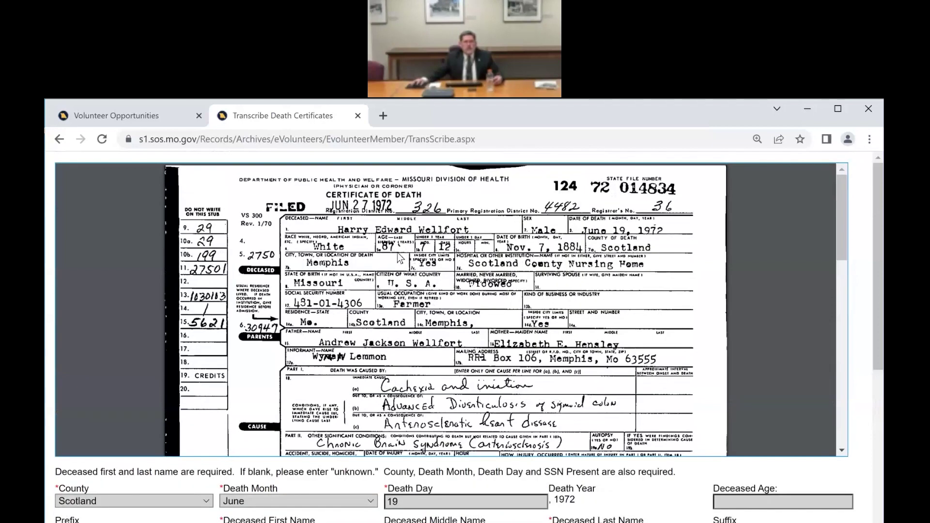
# - Enter 87 as the deceased's age
pyautogui.click(741, 503)
pyautogui.write('87')
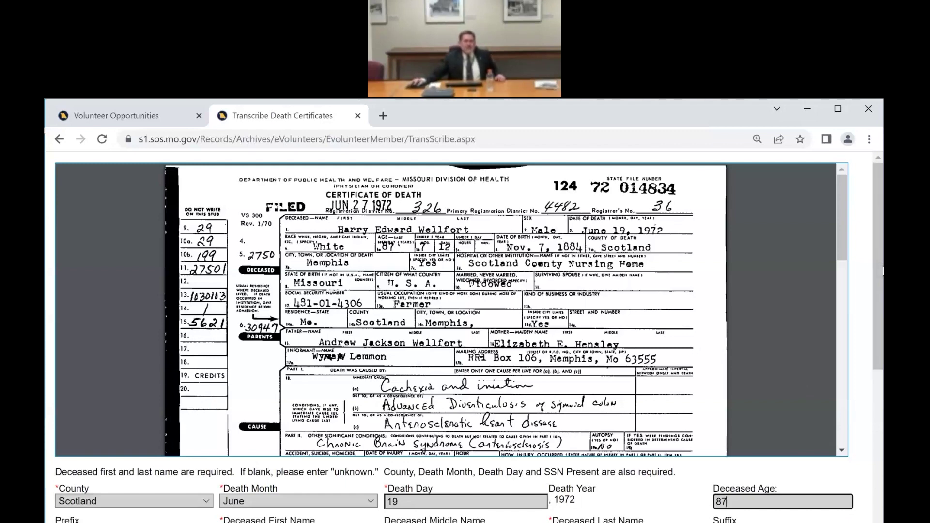
pyautogui.moveTo(881, 297); pyautogui.dragTo(882, 301)
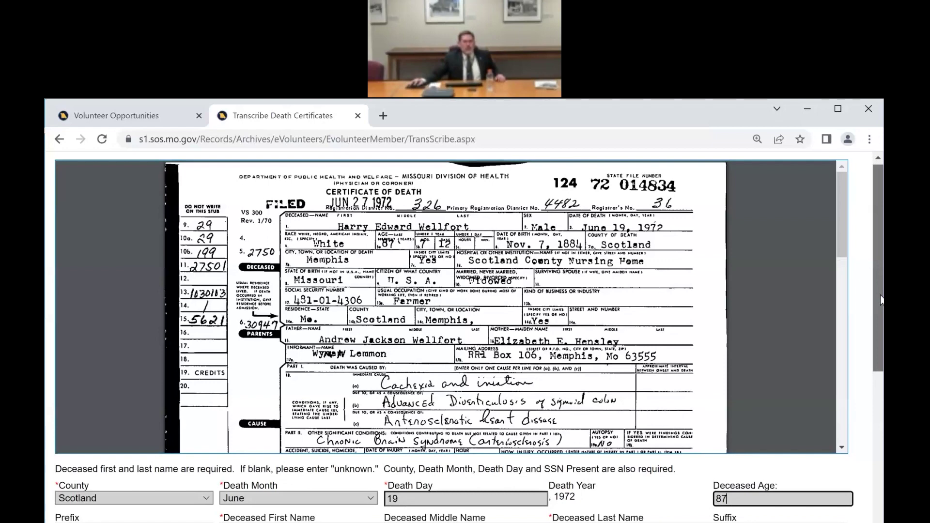
pyautogui.scroll(-3, 882, 301)
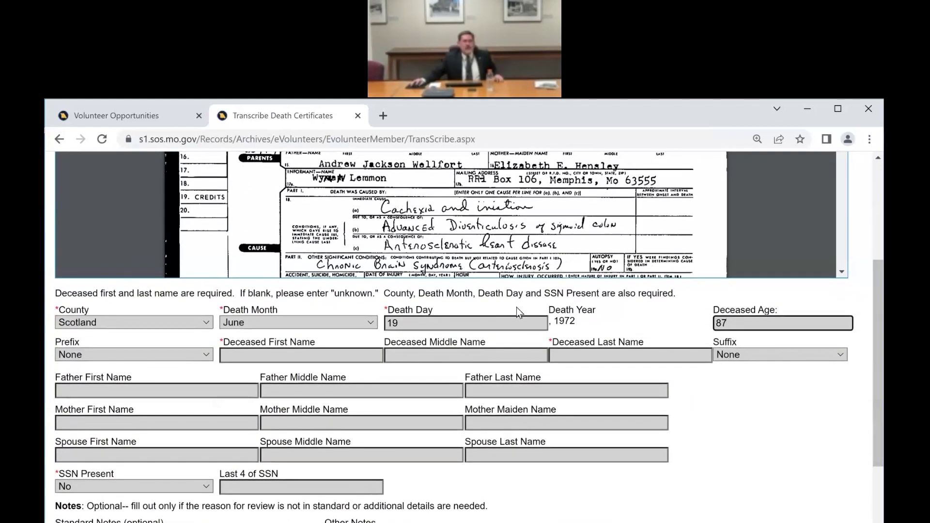
pyautogui.click(601, 242)
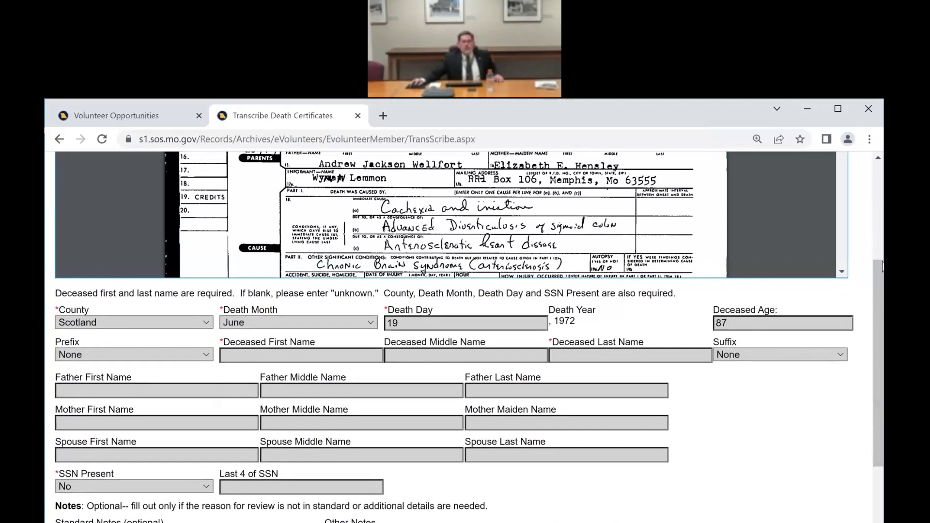
# - Scroll the certificate and form to check the entries against the scan
pyautogui.moveTo(874, 272); pyautogui.dragTo(881, 174)
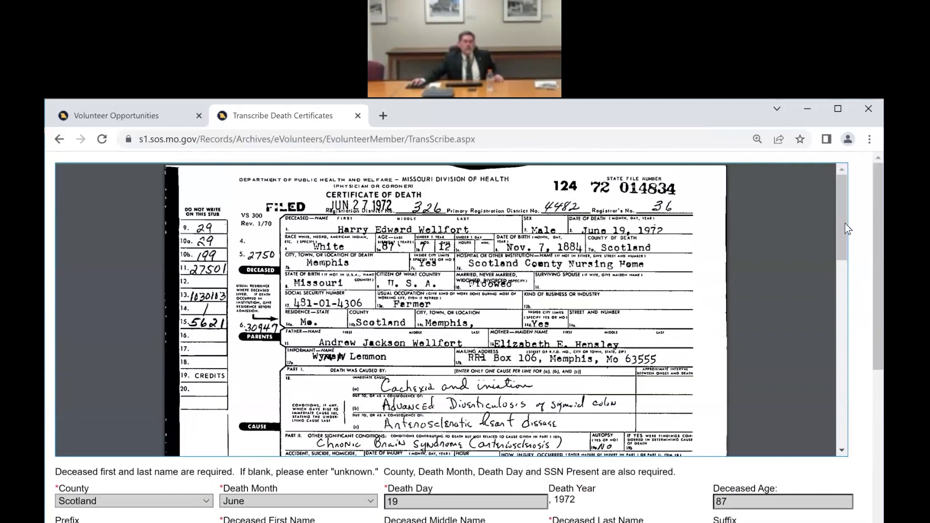
pyautogui.scroll(-2, 842, 229)
pyautogui.scroll(2, 841, 224)
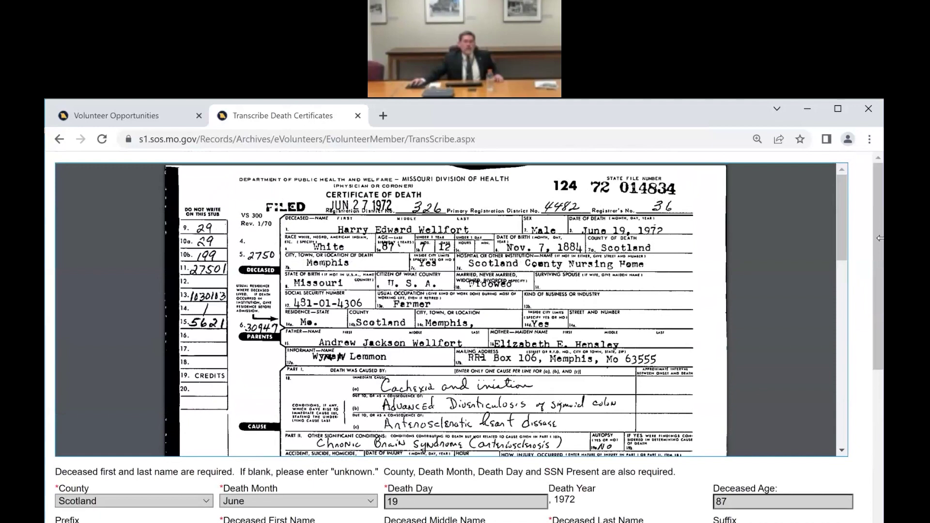
pyautogui.moveTo(880, 238); pyautogui.dragTo(883, 239)
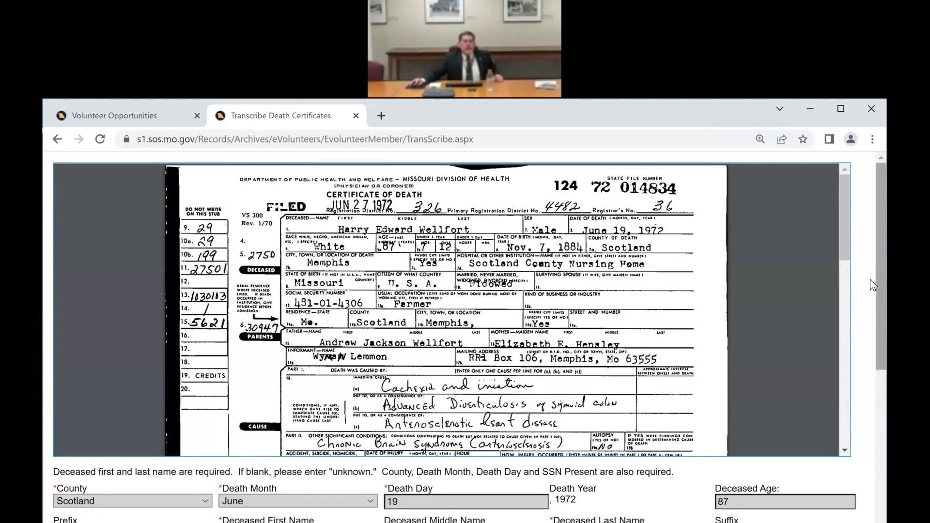
pyautogui.scroll(-1, 877, 340)
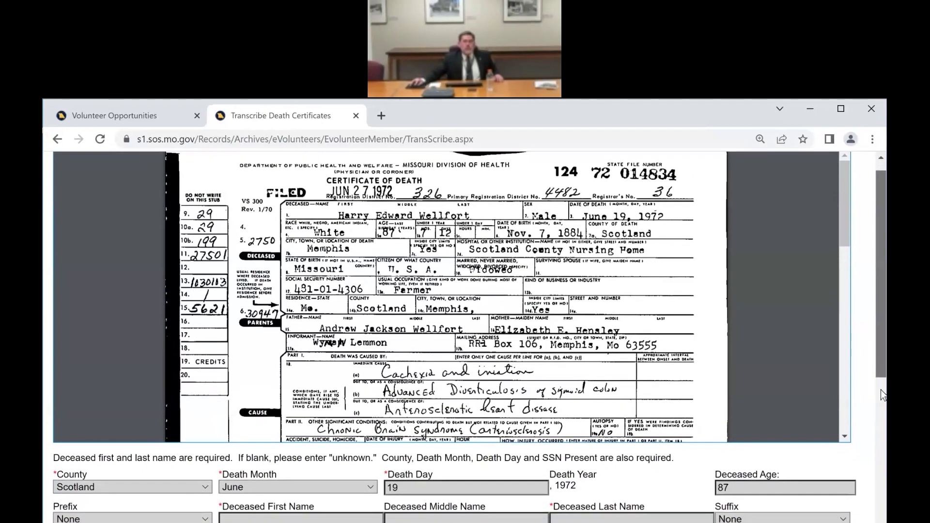
pyautogui.scroll(-6, 882, 392)
pyautogui.scroll(3, 878, 367)
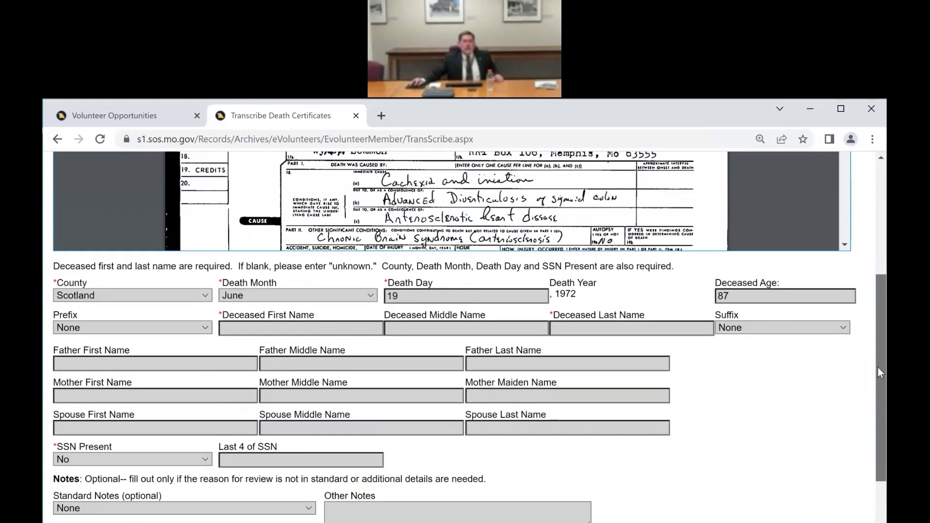
pyautogui.scroll(1, 875, 358)
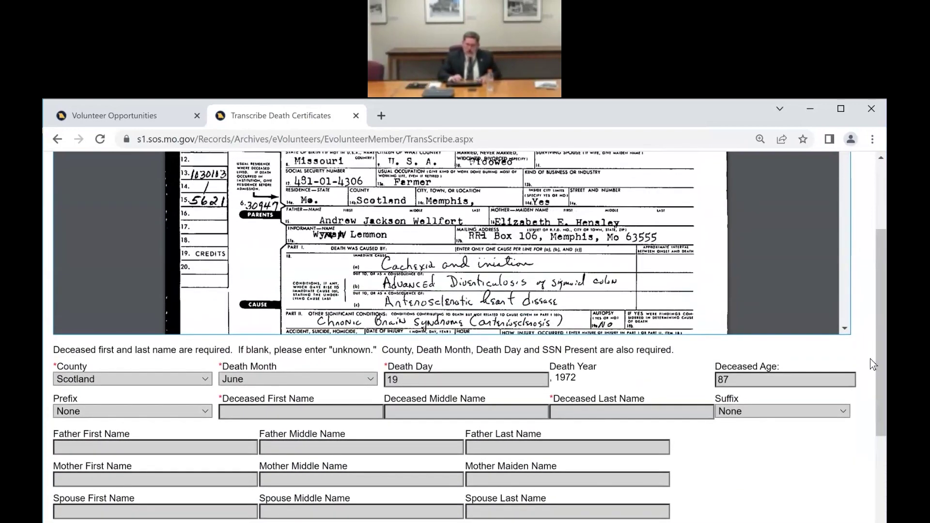
pyautogui.keyDown('ctrl'); pyautogui.scroll(-1, 869, 360); pyautogui.keyUp('ctrl')
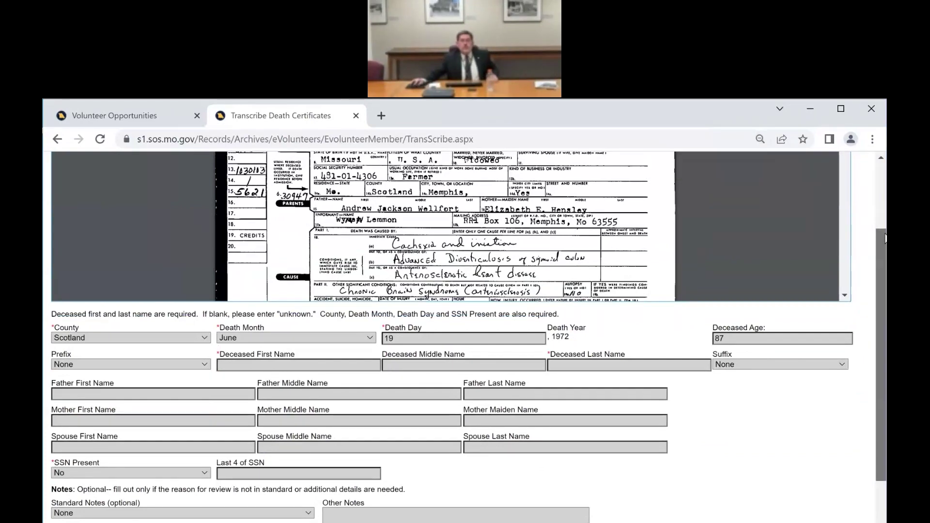
pyautogui.scroll(1, 886, 225)
pyautogui.scroll(1, 886, 225)
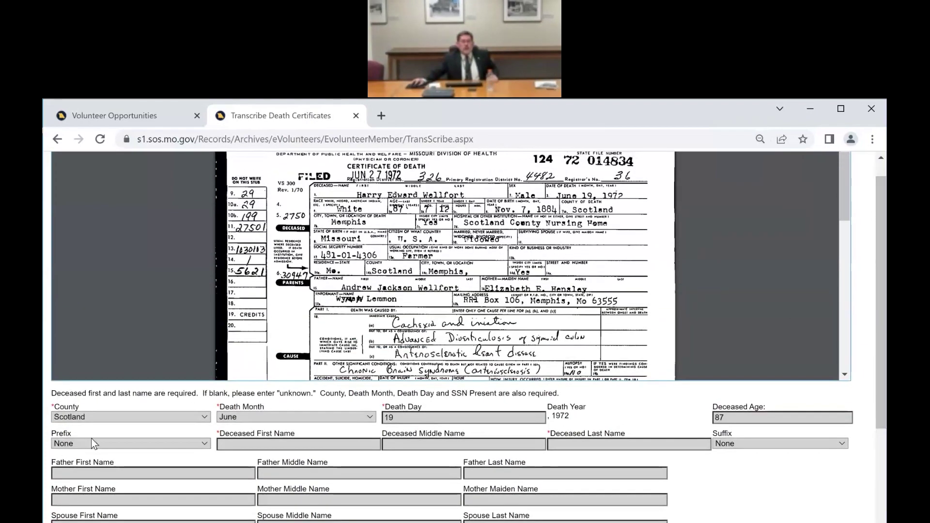
# - Enter the deceased's first, middle and last names from the certificate, leaving Suffix at None
pyautogui.click(55, 471)
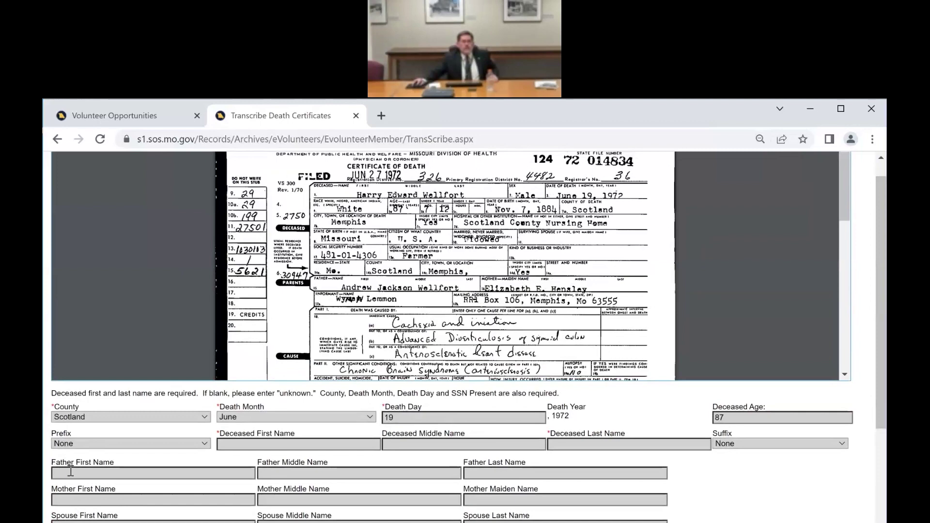
pyautogui.click(256, 447)
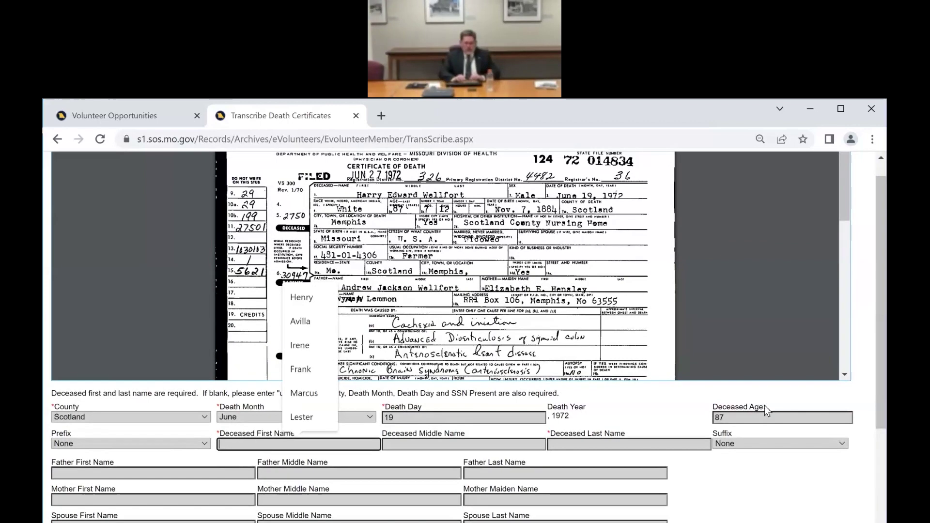
pyautogui.write('Harry')
pyautogui.press('Tab')
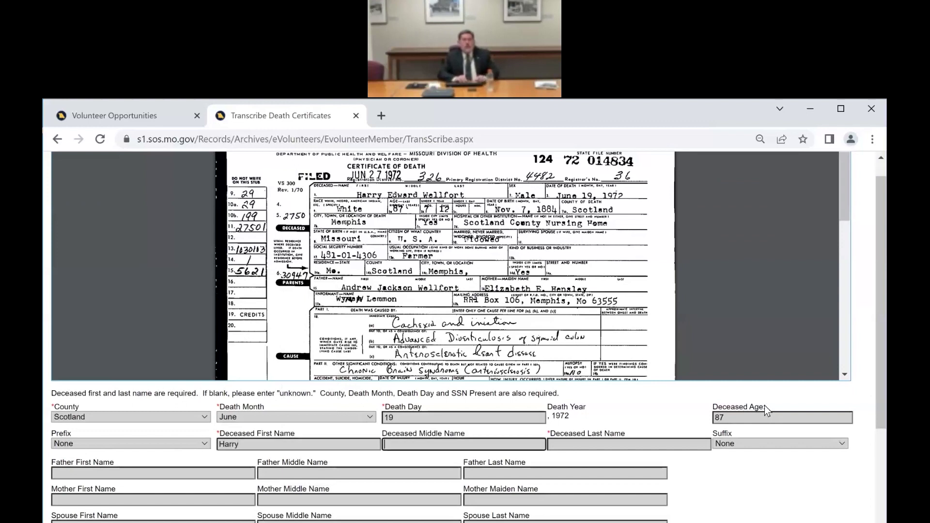
pyautogui.write('Edward')
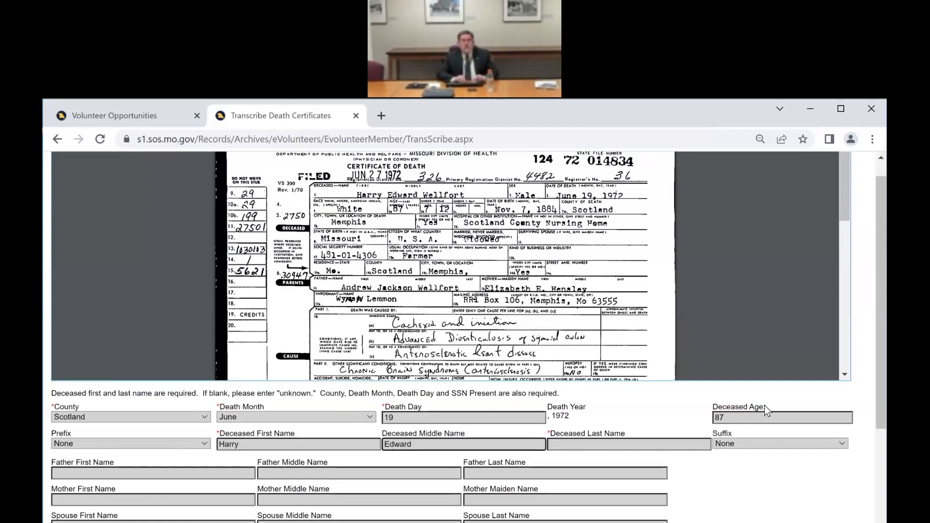
pyautogui.press('Tab')
pyautogui.write('Well')
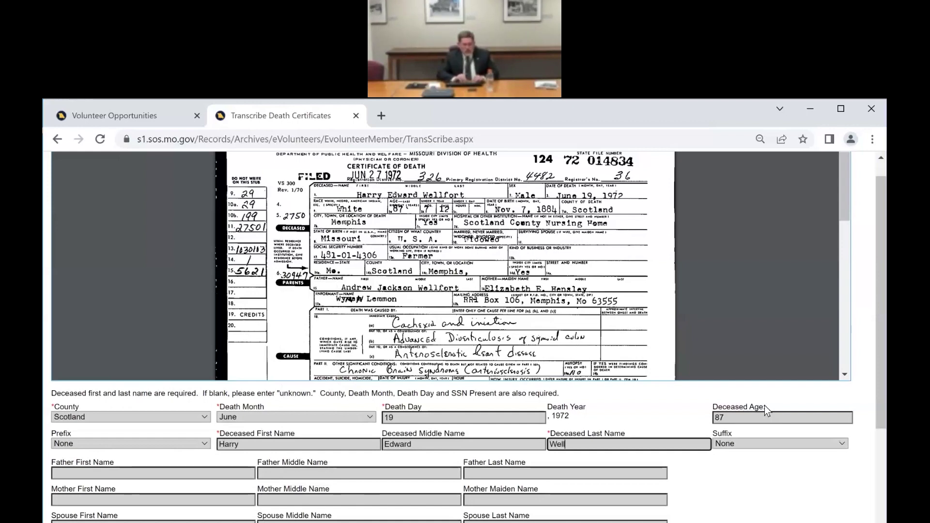
pyautogui.write('for')
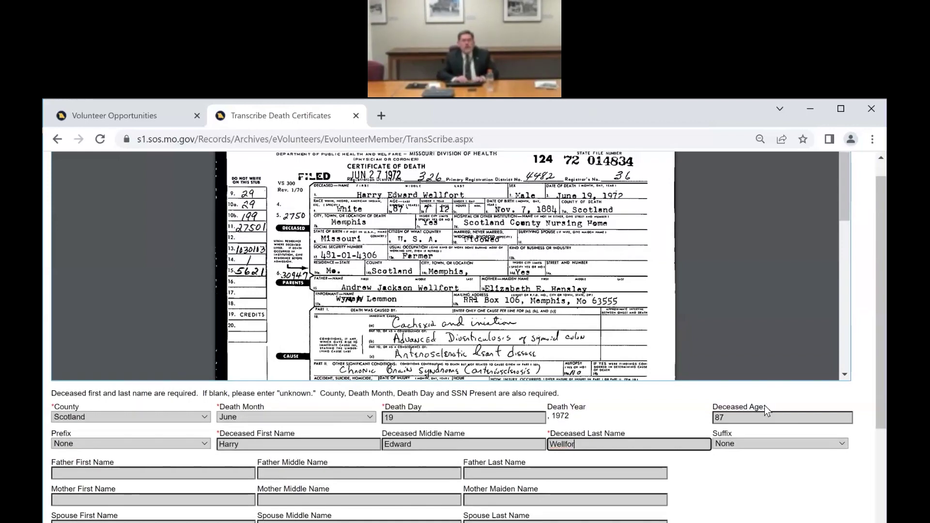
pyautogui.write('t')
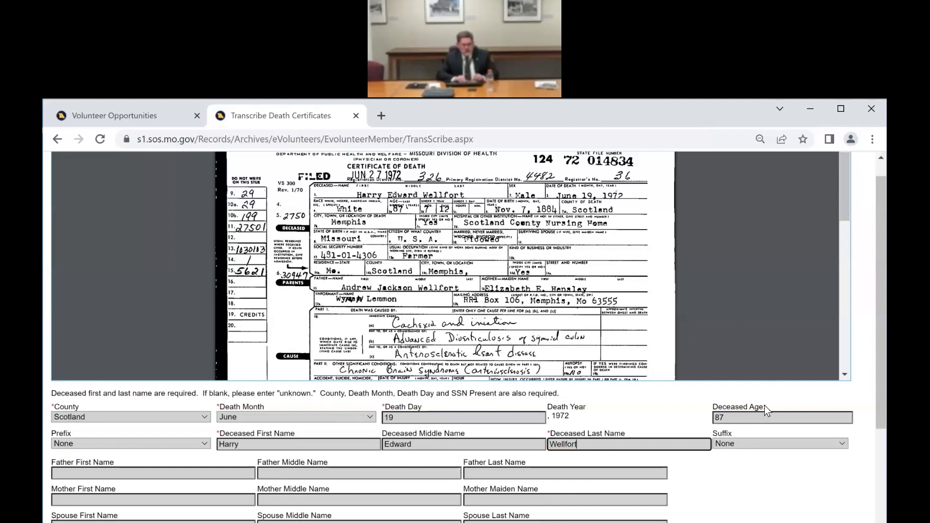
pyautogui.press('Tab')
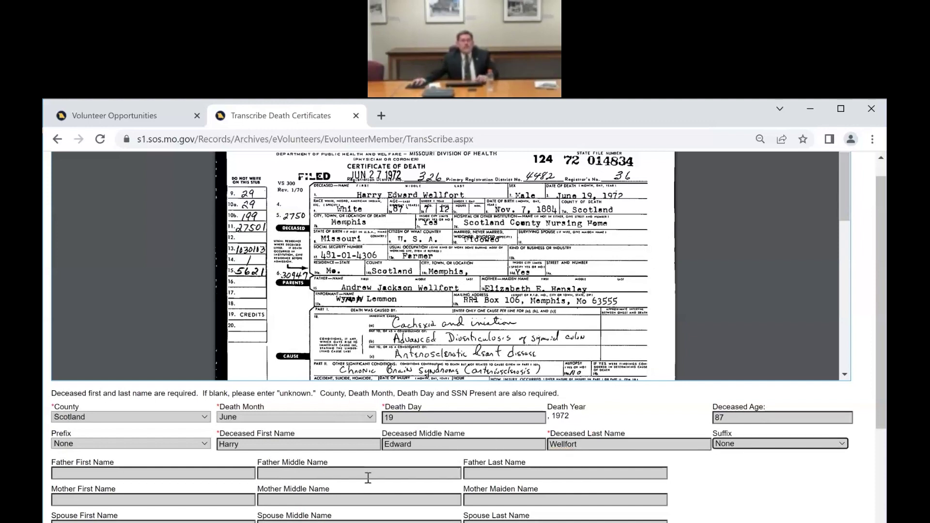
pyautogui.press('Tab')
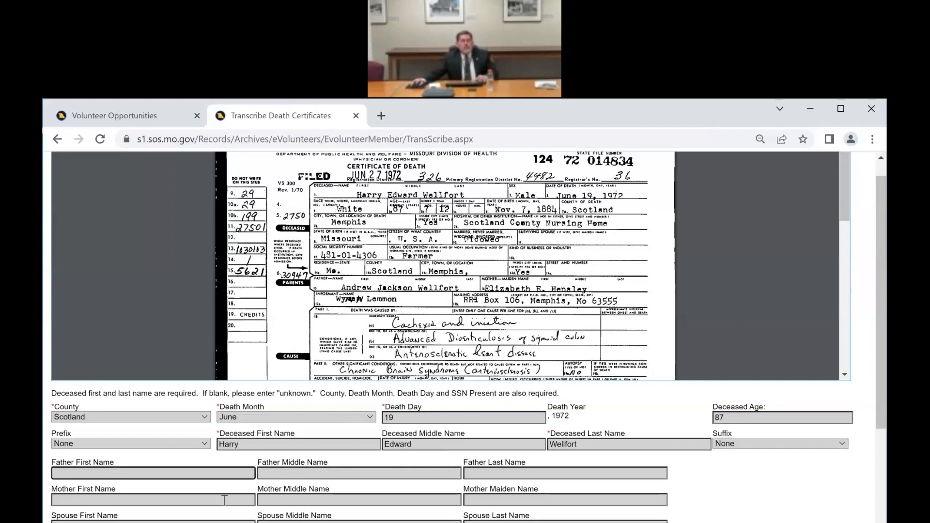
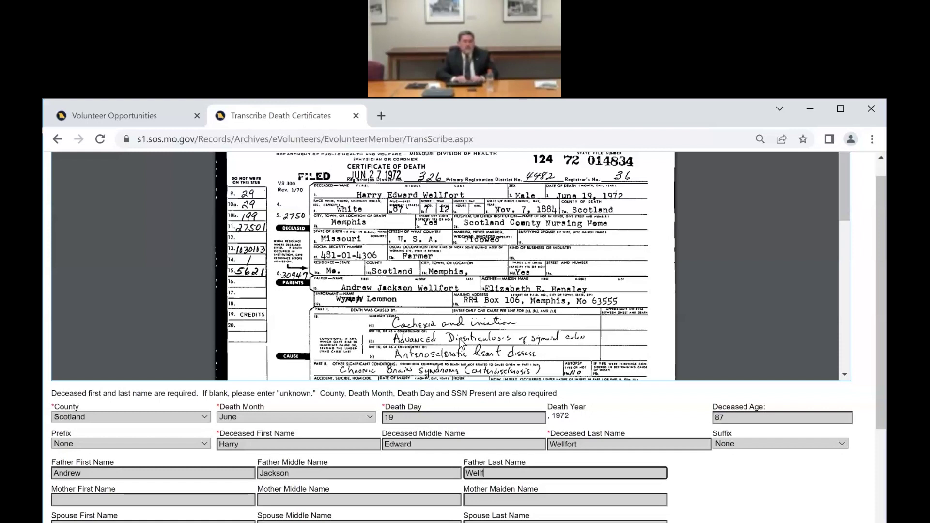
# - Finish the father's surname, then fill in the mother's first name, middle initial and maiden name
pyautogui.write('Wellfort')
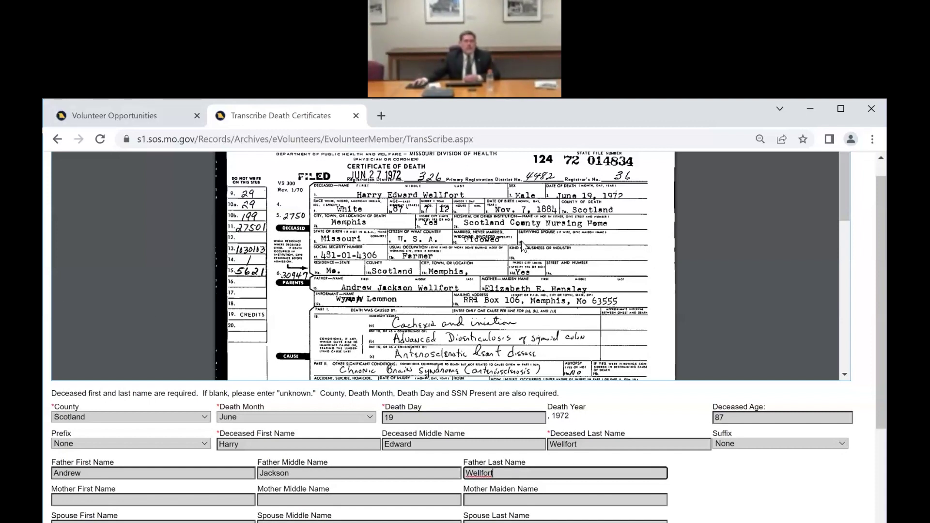
pyautogui.click(220, 502)
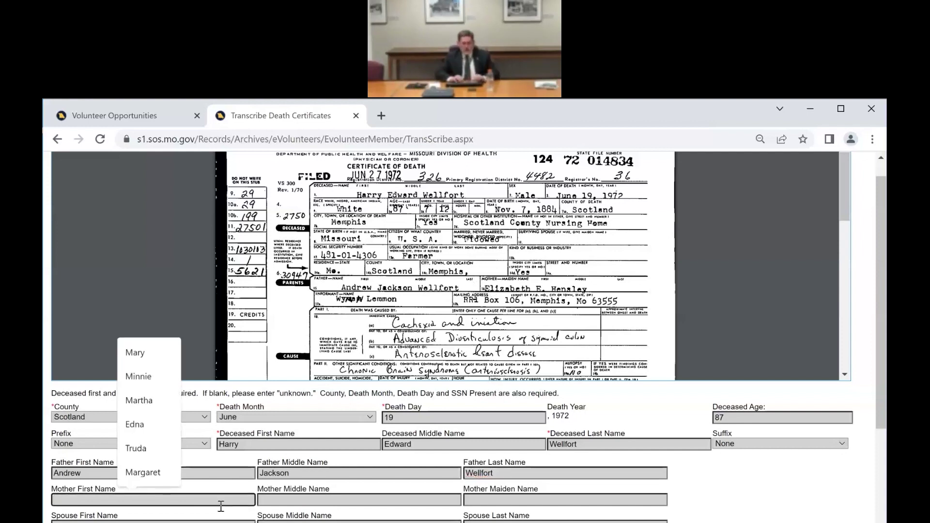
pyautogui.write('Elizabeth')
pyautogui.press('Tab')
pyautogui.write('E')
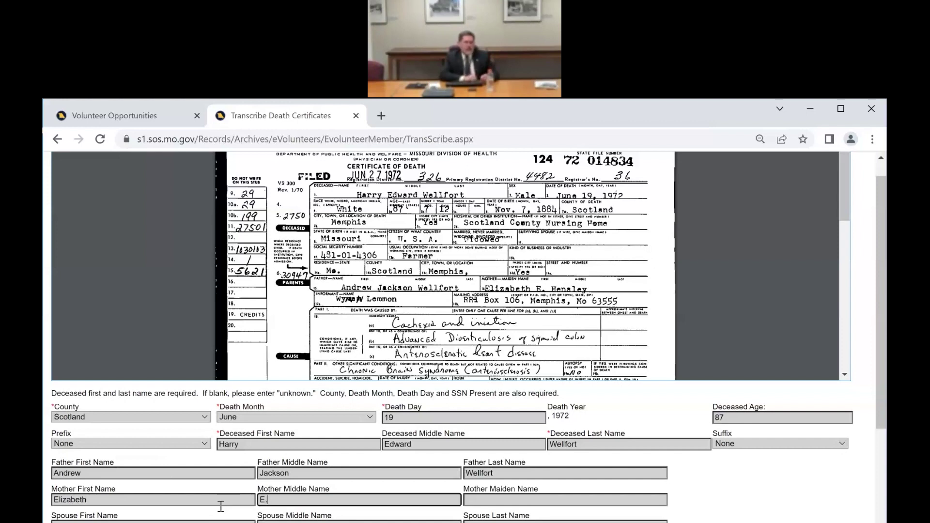
pyautogui.press('Tab')
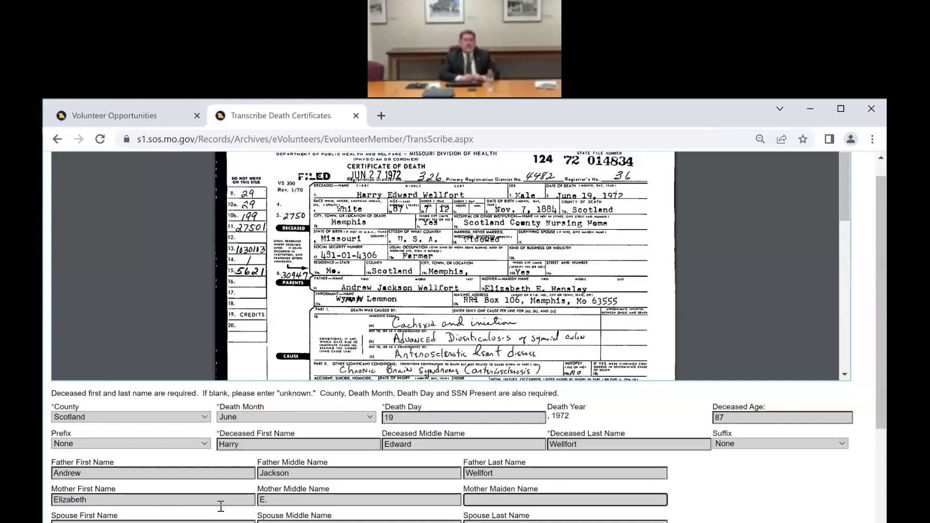
pyautogui.write('H')
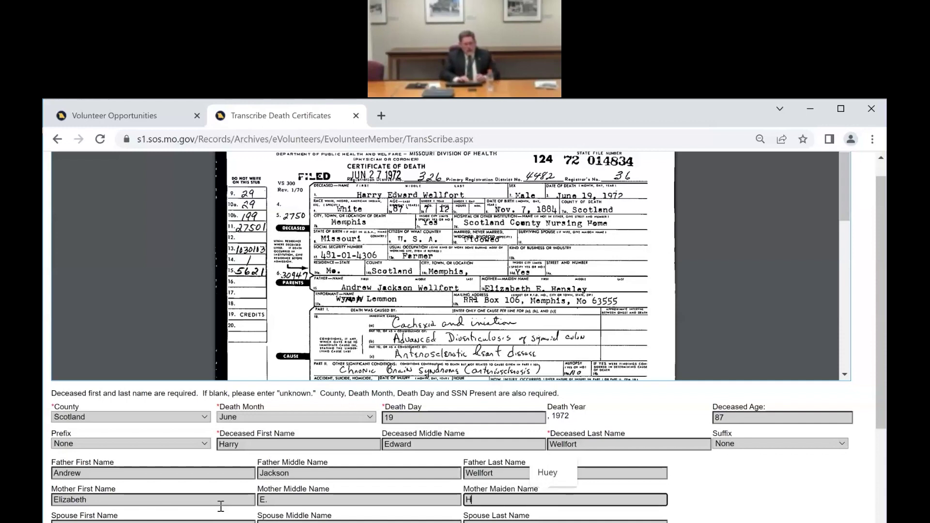
pyautogui.write('ensl')
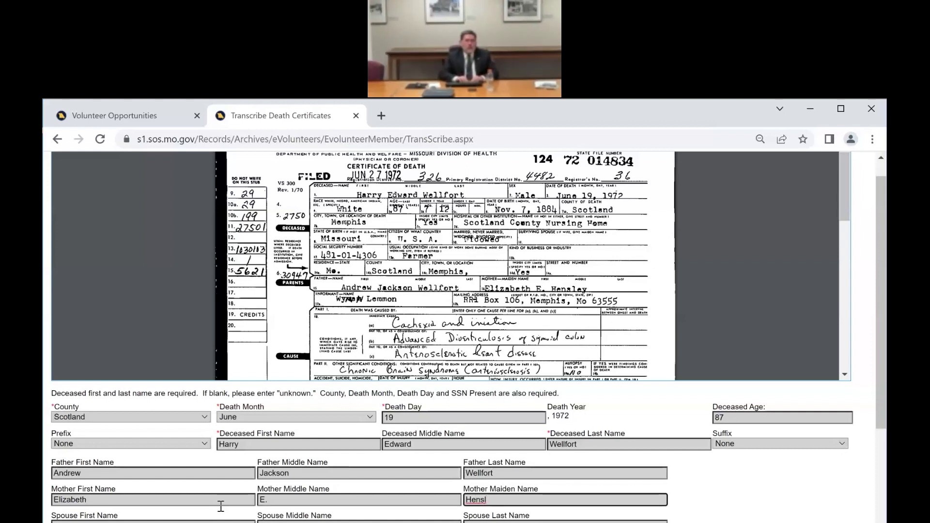
pyautogui.write('ey')
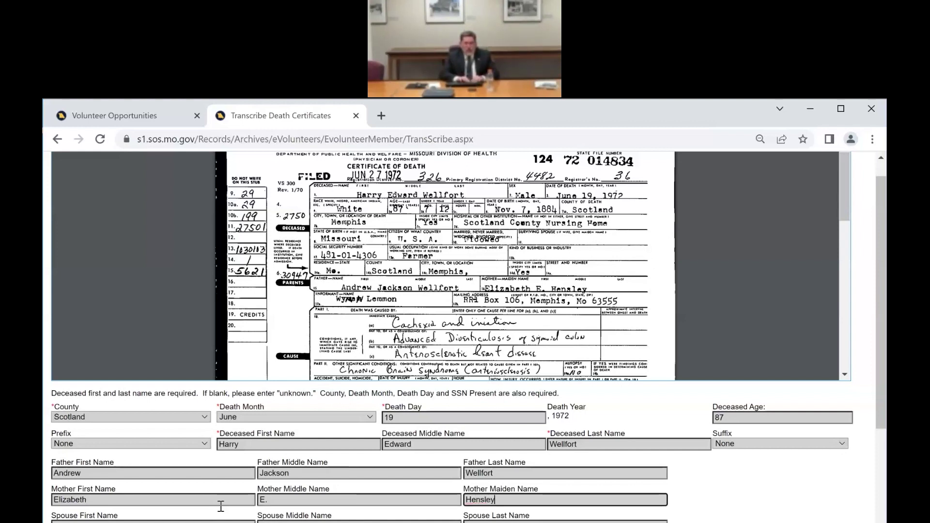
pyautogui.press('Tab')
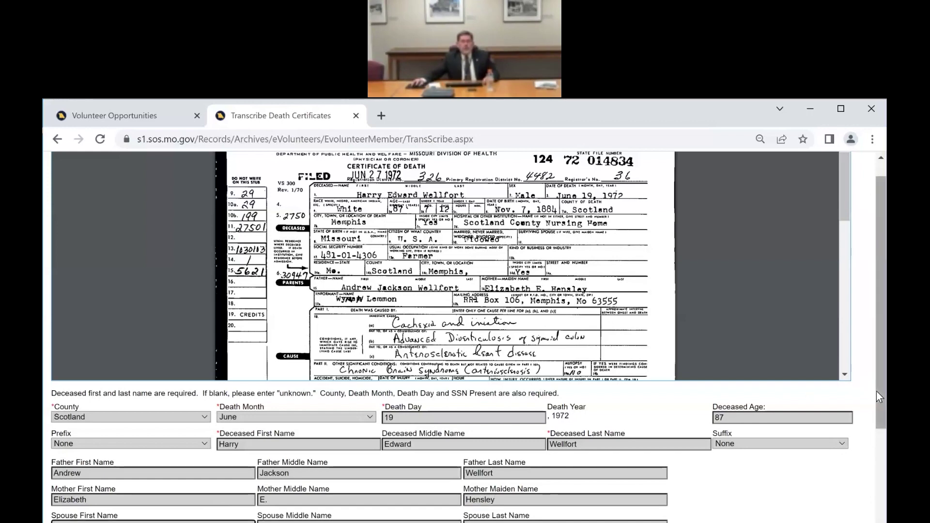
pyautogui.moveTo(876, 391); pyautogui.dragTo(884, 393)
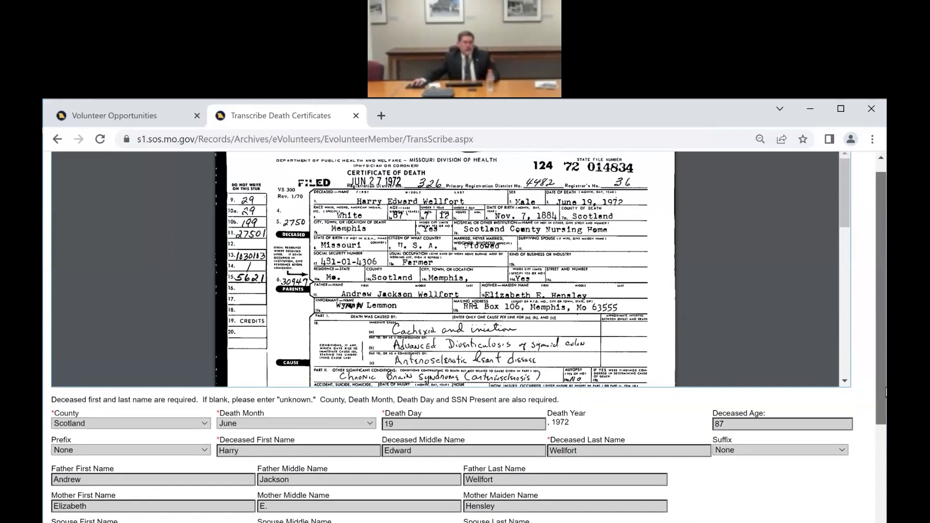
pyautogui.moveTo(885, 392); pyautogui.dragTo(879, 459)
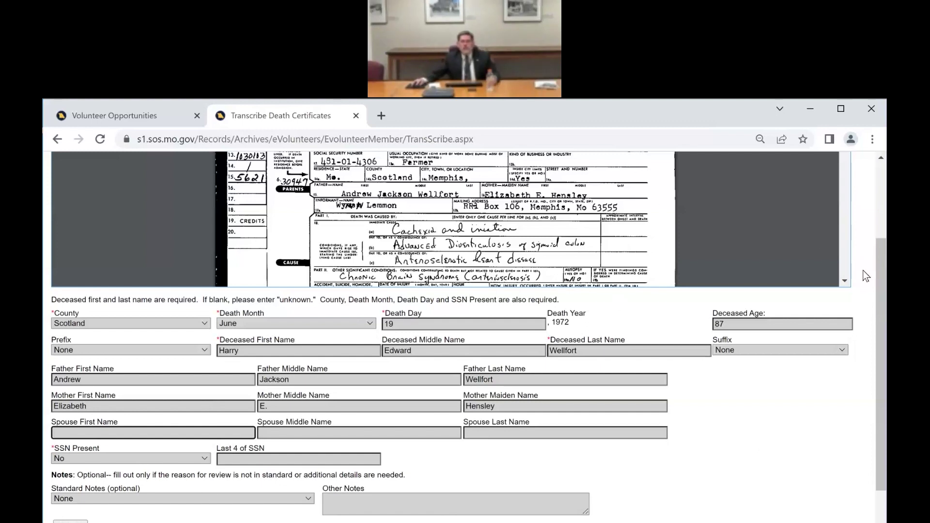
pyautogui.moveTo(886, 304); pyautogui.dragTo(886, 230)
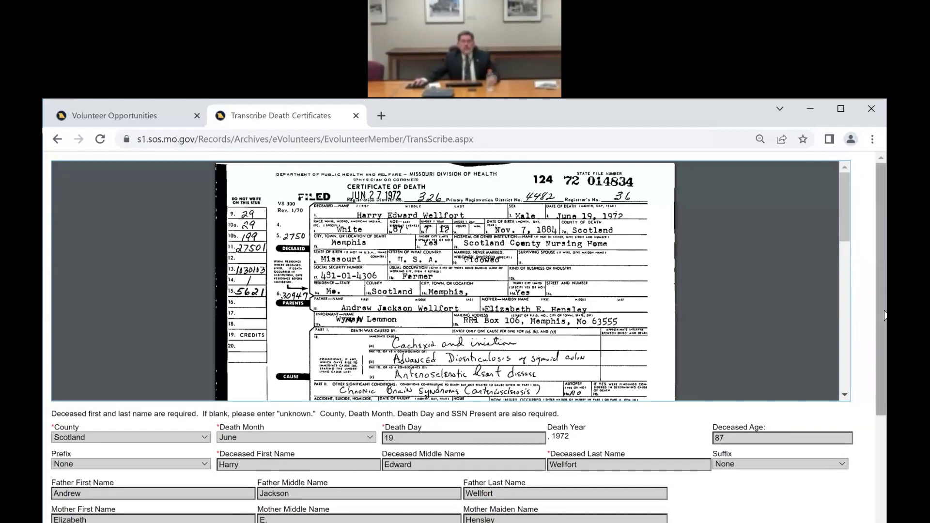
pyautogui.scroll(-2, 884, 339)
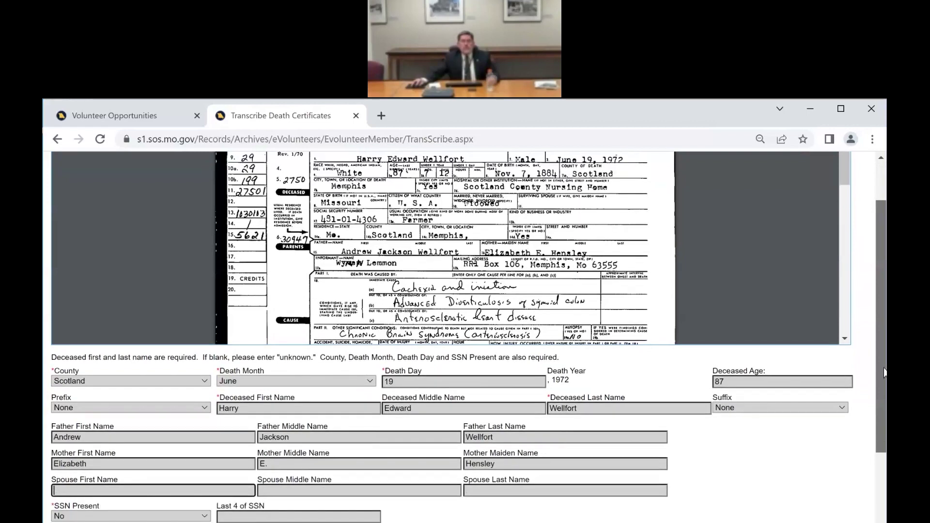
pyautogui.scroll(-2, 885, 373)
pyautogui.scroll(-1, 866, 431)
pyautogui.scroll(2, 861, 429)
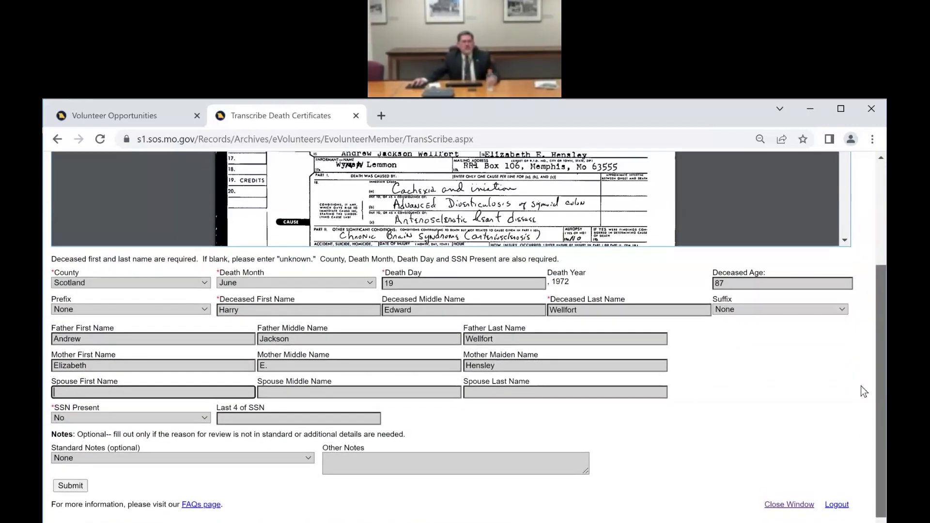
pyautogui.scroll(1, 865, 333)
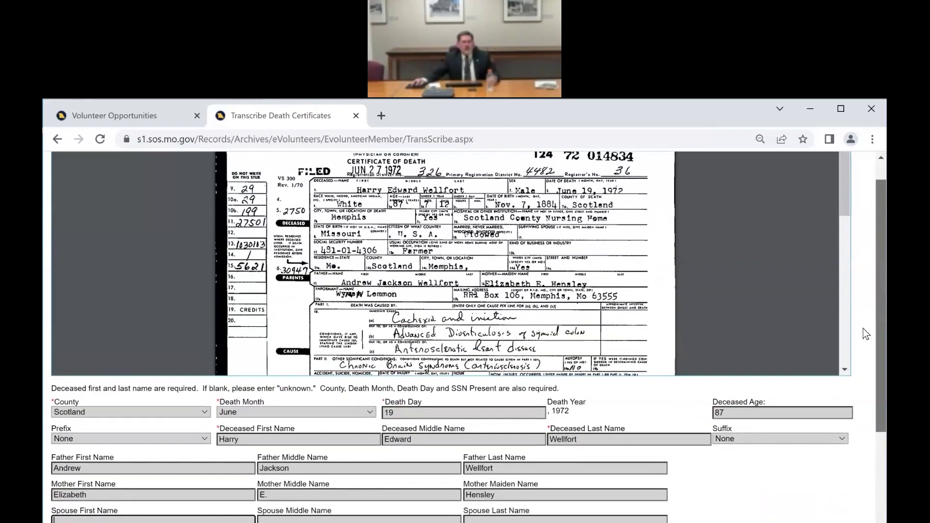
pyautogui.scroll(-1, 864, 343)
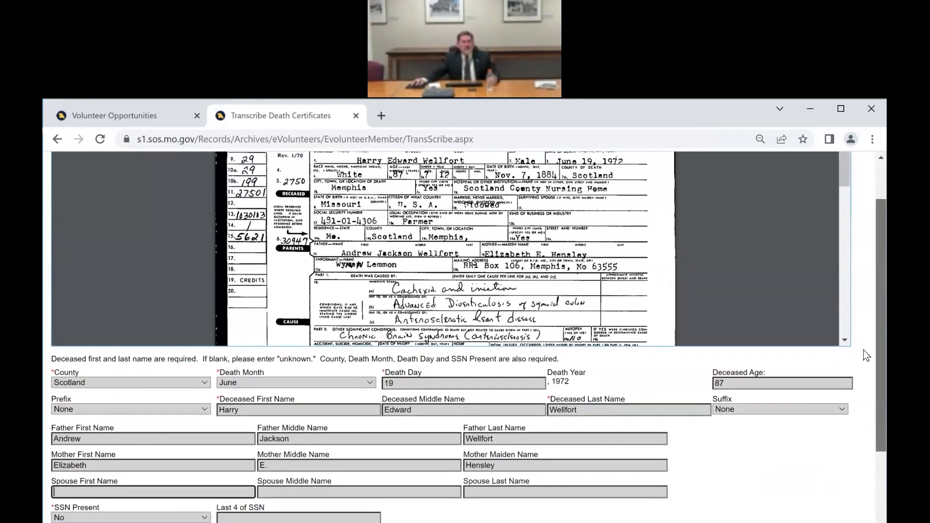
pyautogui.scroll(-1, 865, 363)
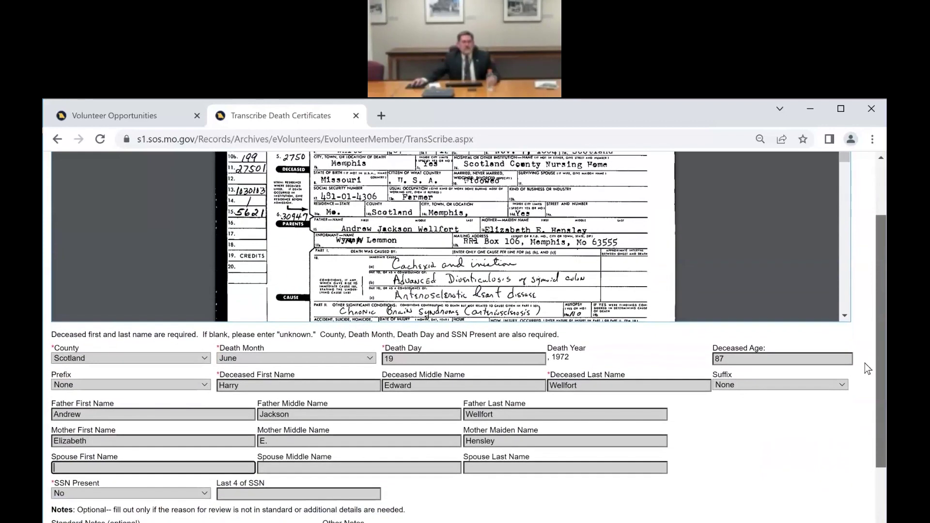
# - Set SSN Present to Yes
pyautogui.click(252, 493)
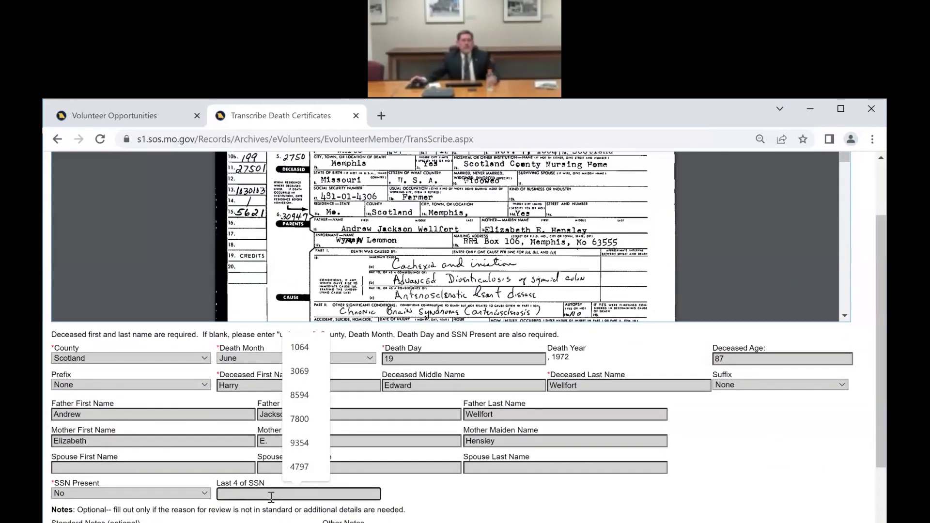
pyautogui.click(206, 491)
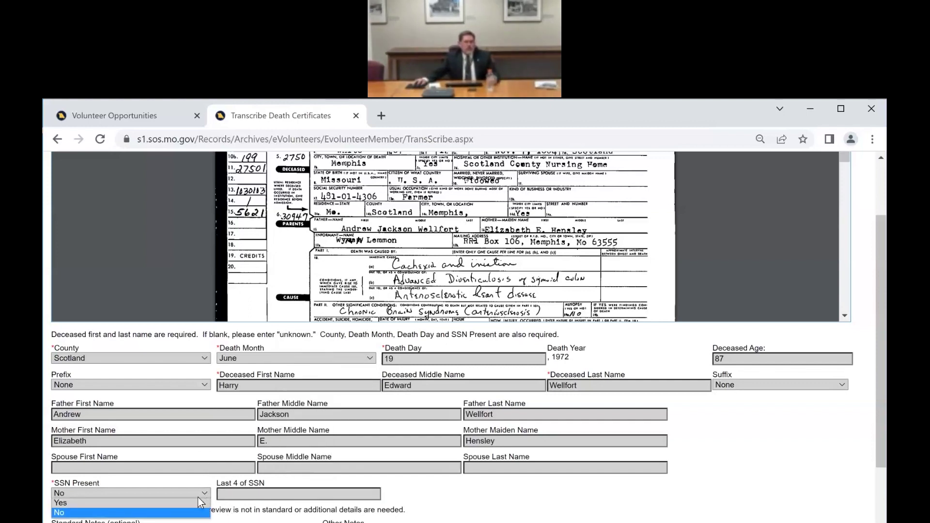
pyautogui.click(173, 502)
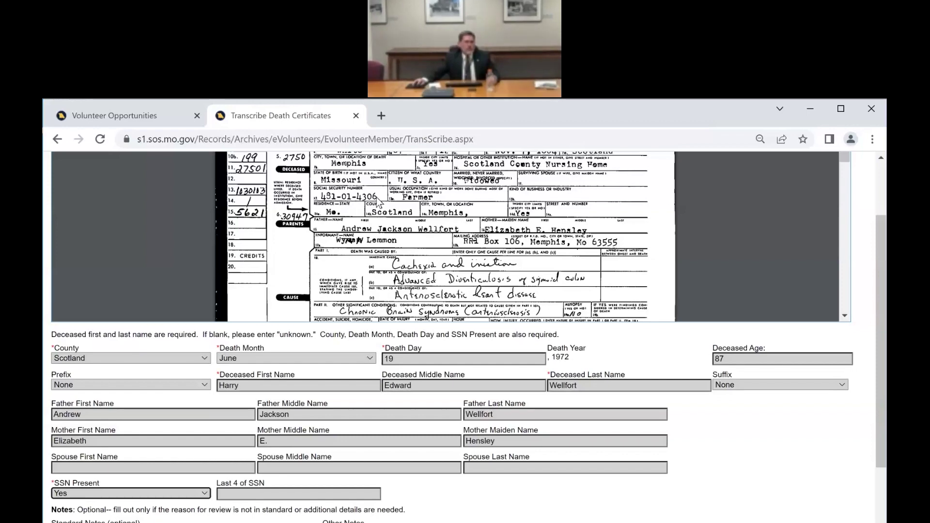
# - Enter the last four SSN digits from the certificate and submit the record
pyautogui.click(310, 494)
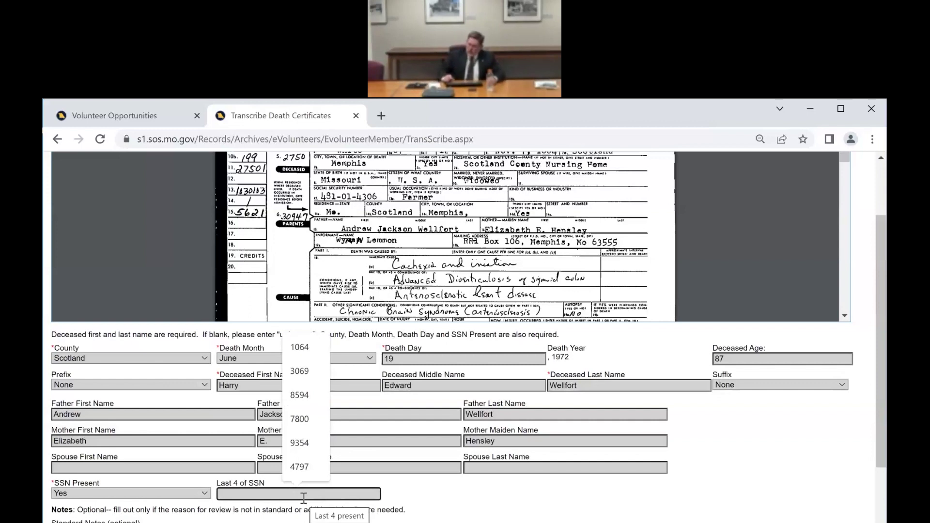
pyautogui.press('Up')
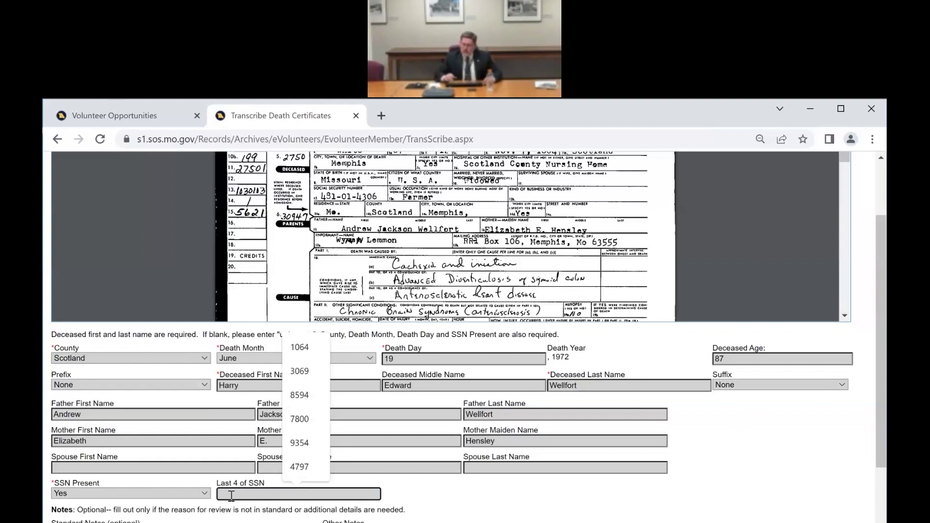
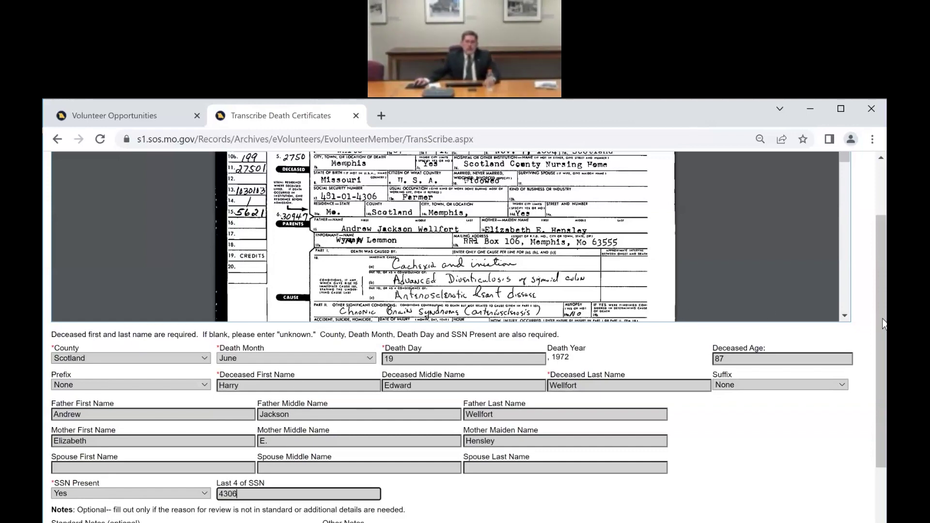
pyautogui.scroll(-2, 884, 347)
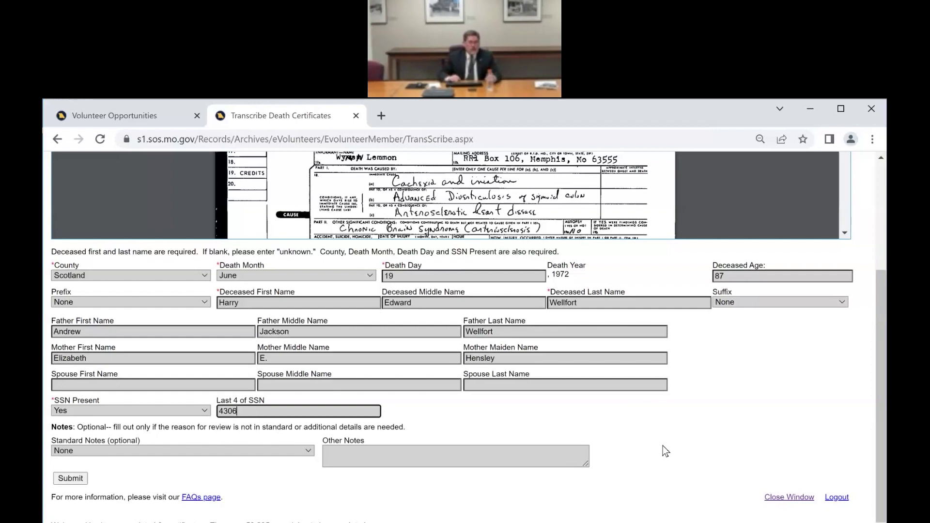
pyautogui.press('Return')
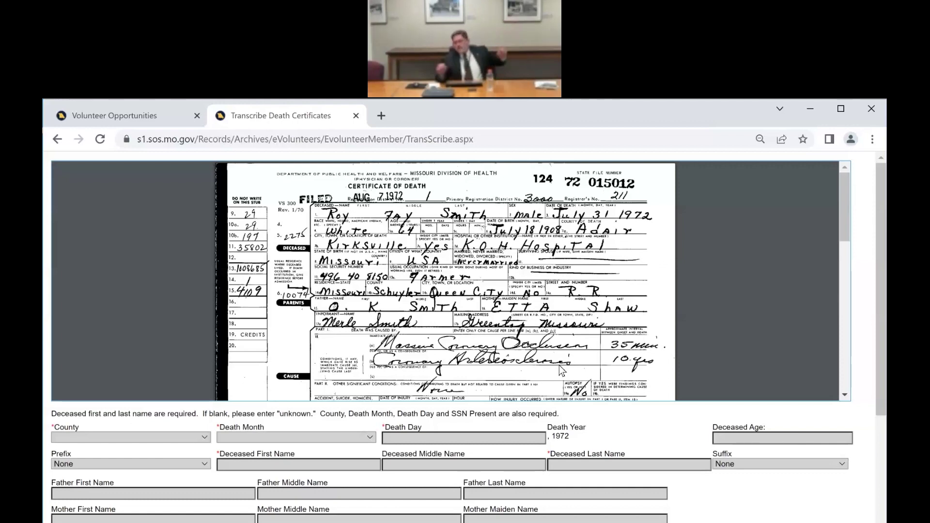
# - Set the county to Adair, the death date to July 31, and the deceased's age to 64
pyautogui.scroll(-1, 829, 342)
pyautogui.scroll(-2, 829, 342)
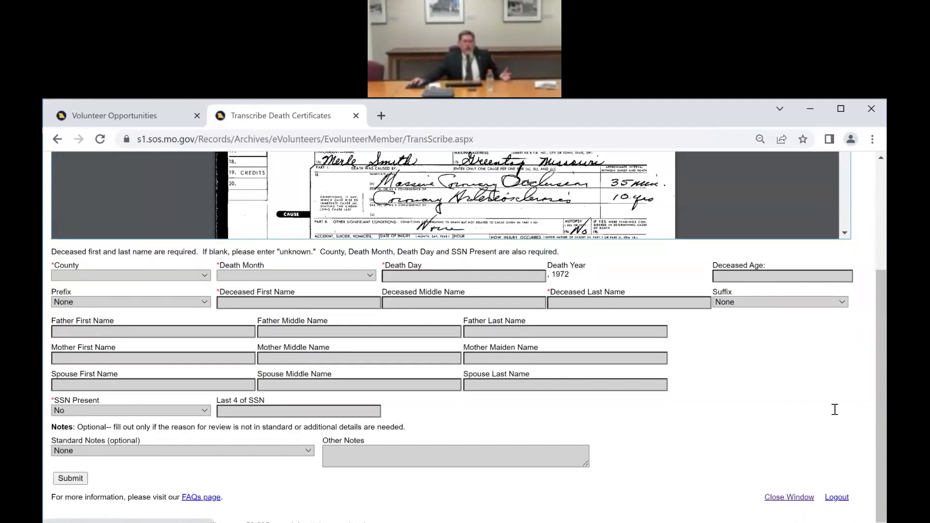
pyautogui.scroll(2, 836, 412)
pyautogui.scroll(2, 834, 409)
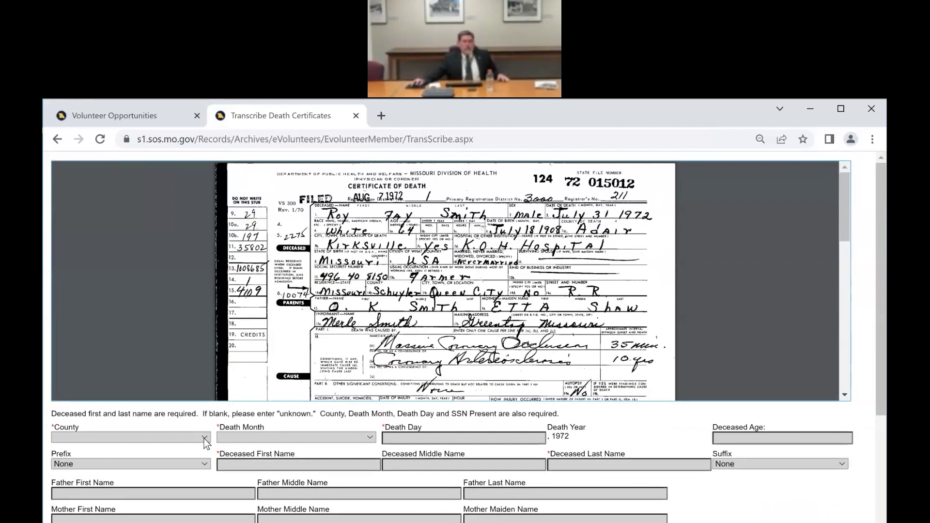
pyautogui.click(151, 439)
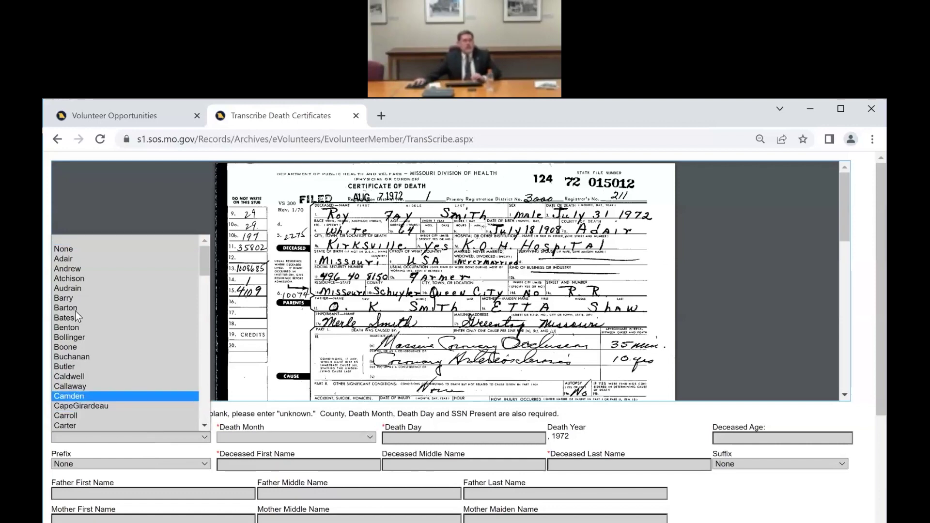
pyautogui.click(96, 257)
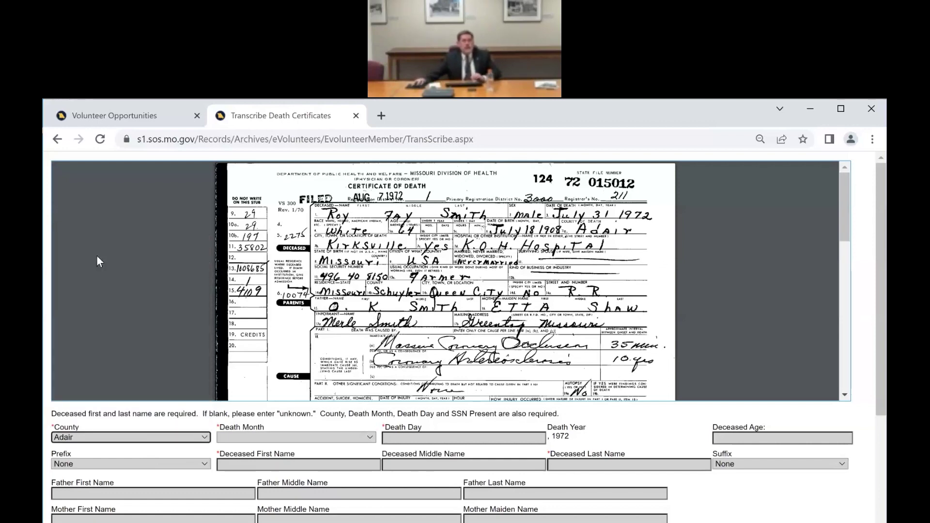
pyautogui.click(293, 438)
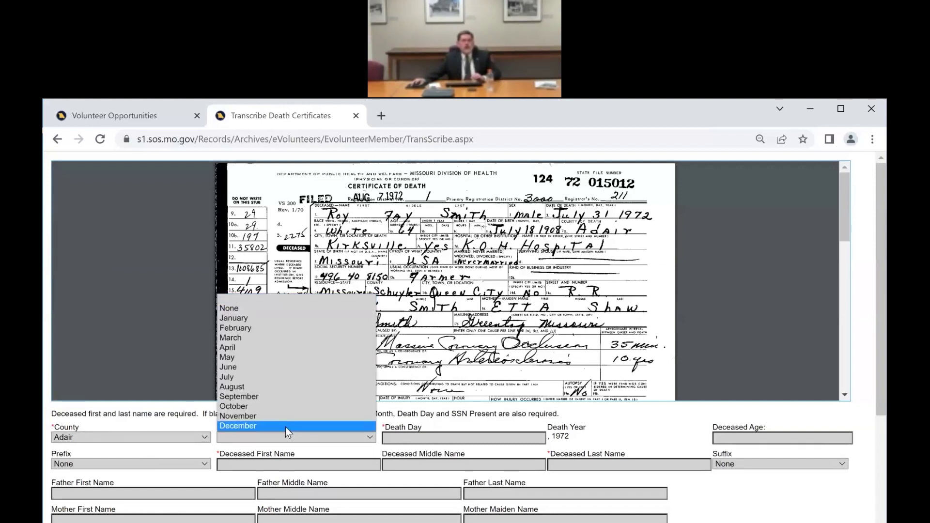
pyautogui.press('j')
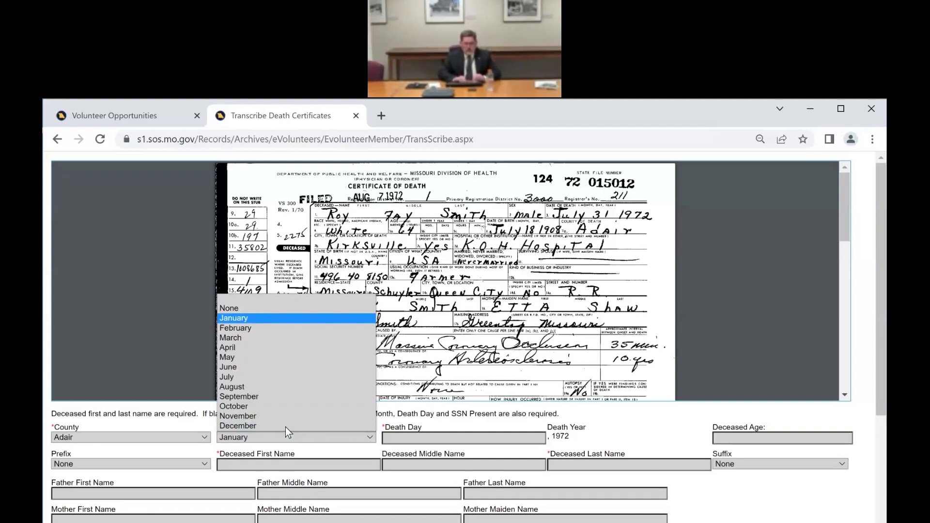
pyautogui.press('j')
pyautogui.press('j')
pyautogui.press('Return')
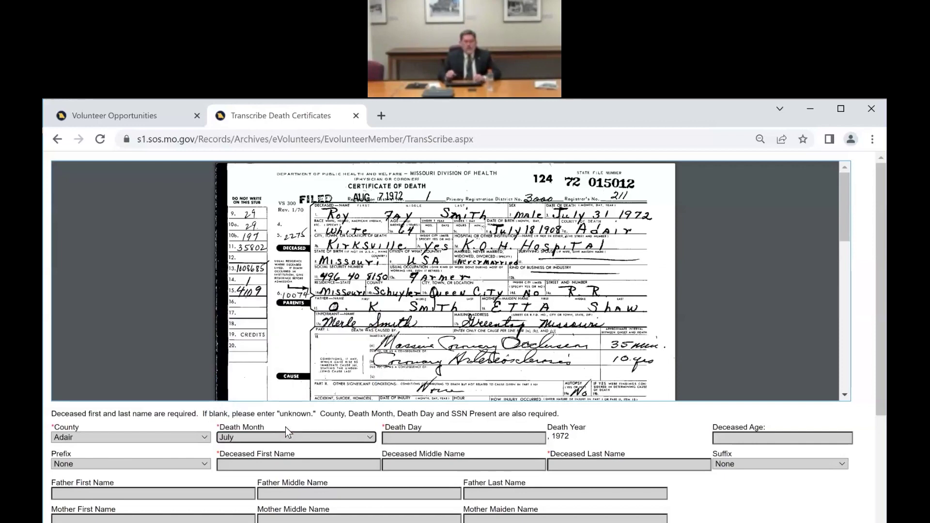
pyautogui.press('Tab')
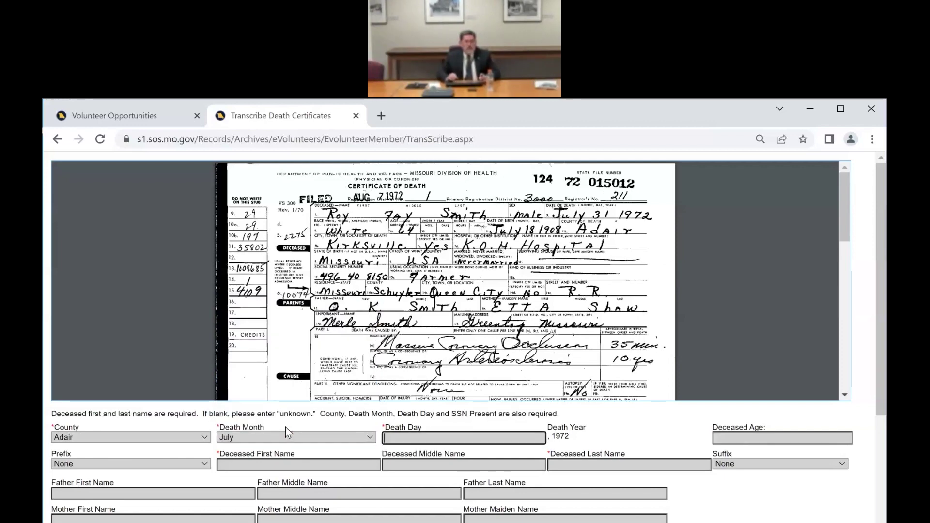
pyautogui.write('31')
pyautogui.press('Tab')
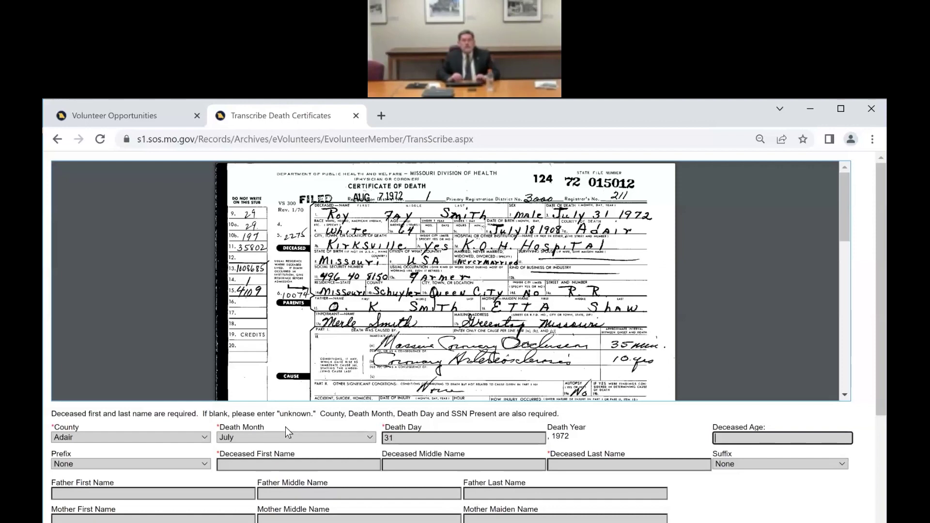
pyautogui.write('64')
pyautogui.press('Tab')
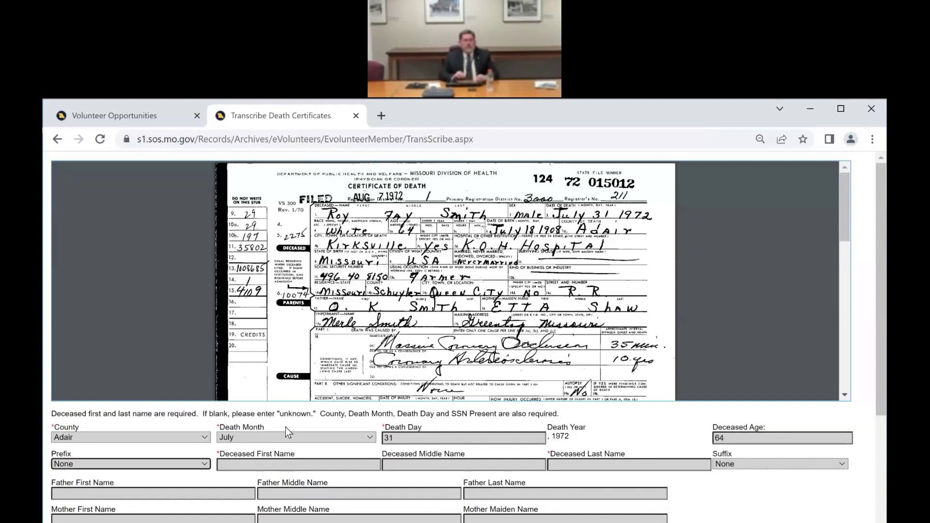
# - Enter the deceased's first, middle and last names and the father's two initials and surname
pyautogui.press('Tab')
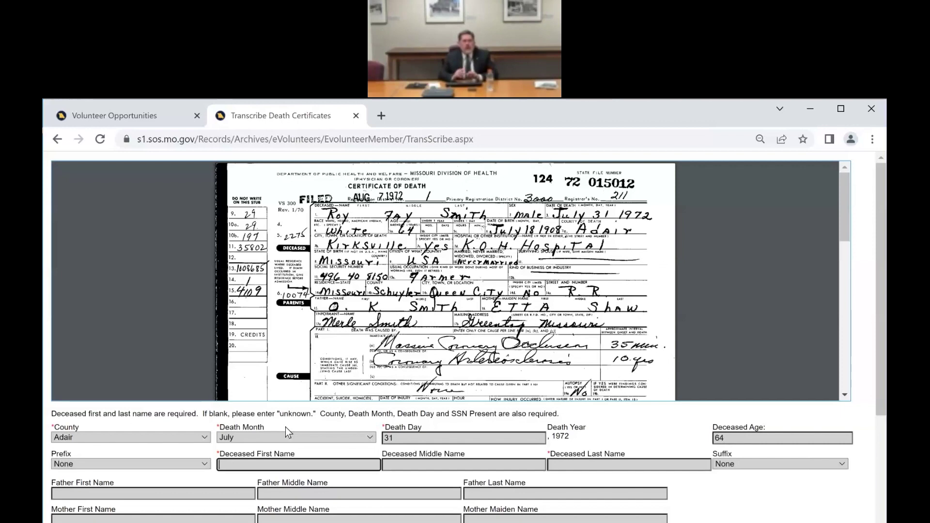
pyautogui.write('Roy')
pyautogui.press('Tab')
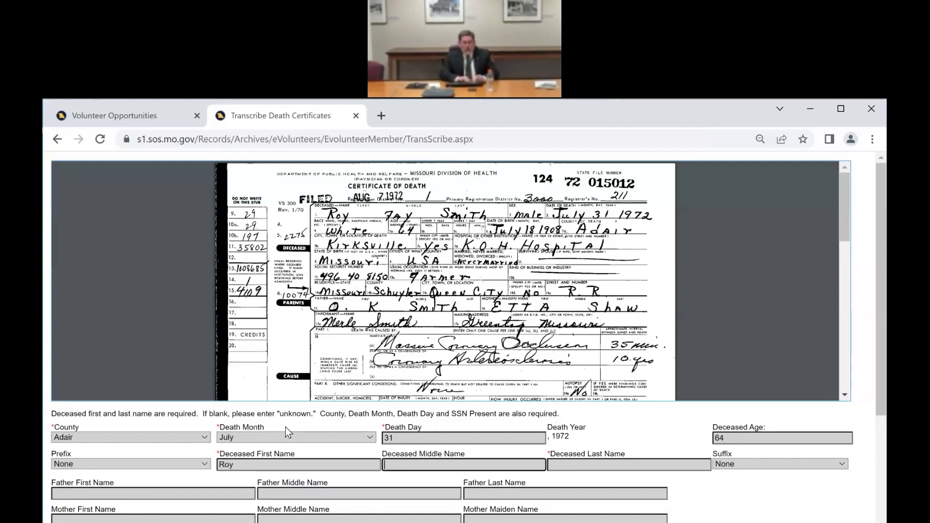
pyautogui.write('Fay')
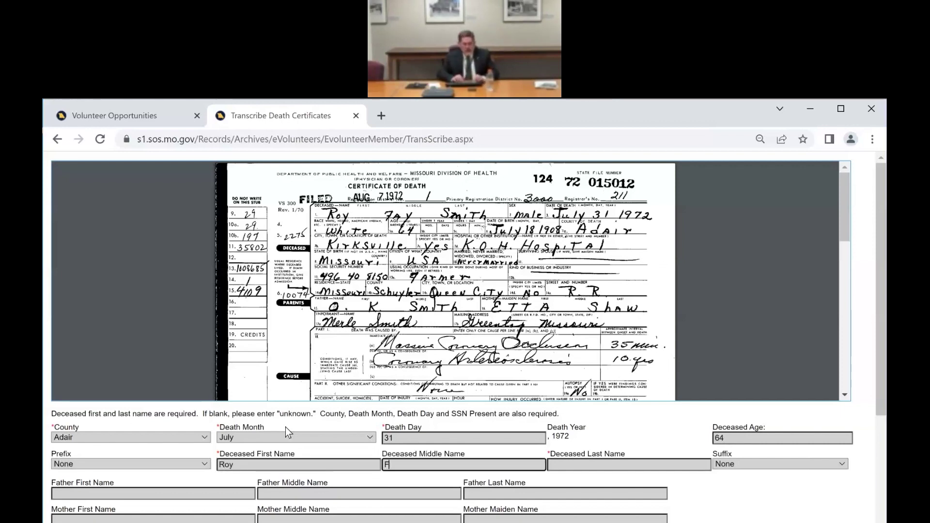
pyautogui.press('Tab')
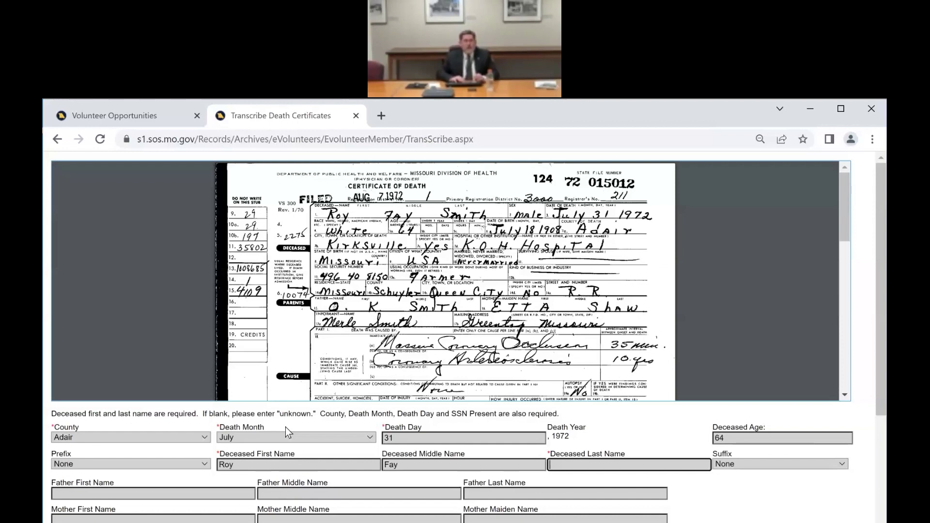
pyautogui.write('Smith')
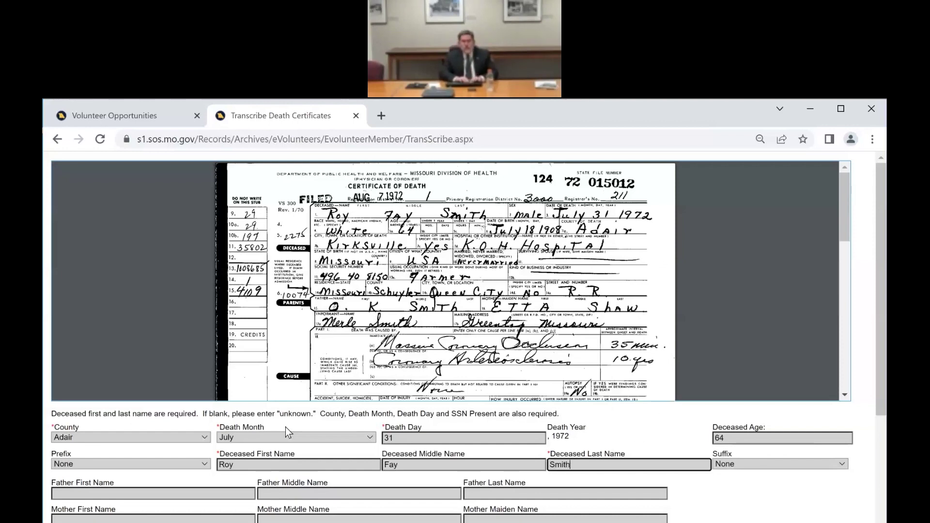
pyautogui.press('Tab')
pyautogui.press('Tab')
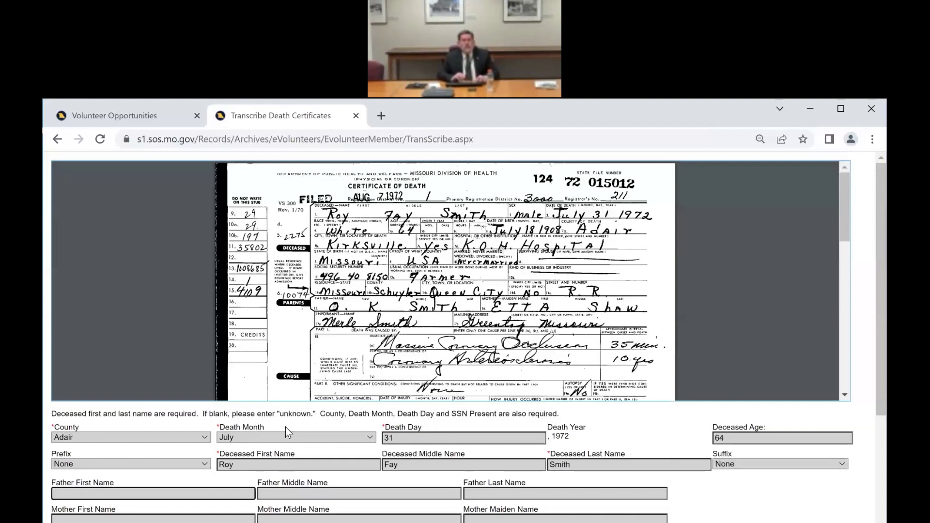
pyautogui.write('O')
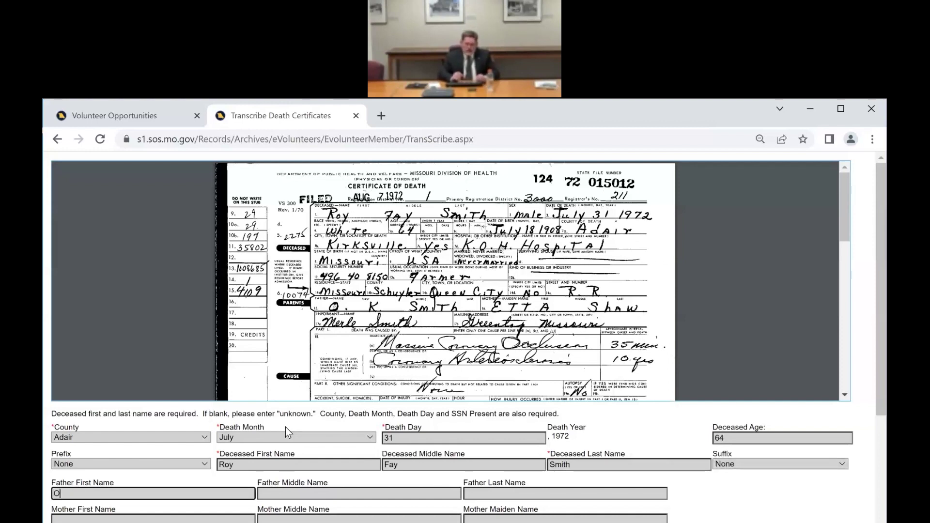
pyautogui.write('.')
pyautogui.press('Tab')
pyautogui.write('K.')
pyautogui.press('Tab')
pyautogui.write('Smith')
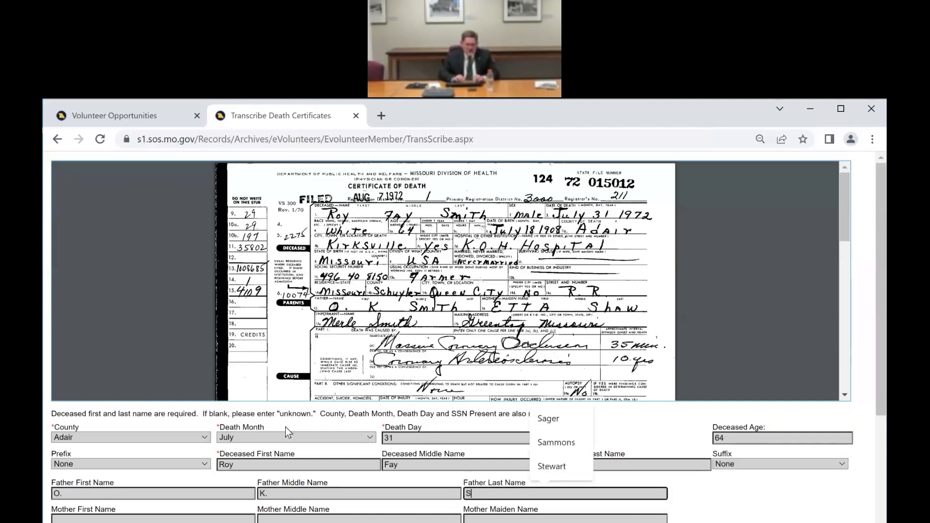
pyautogui.press('Tab')
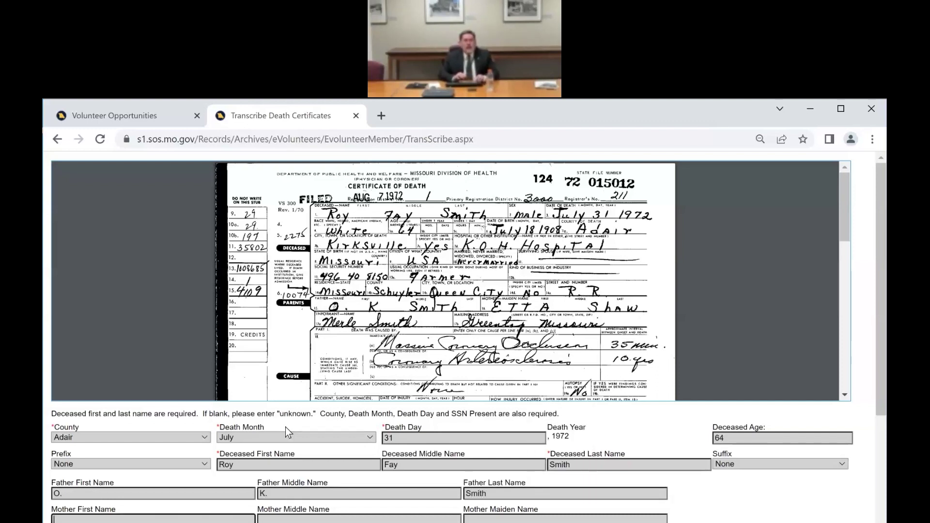
# - Enter the mother's first and maiden names, correcting a typo in the maiden name
pyautogui.write('E')
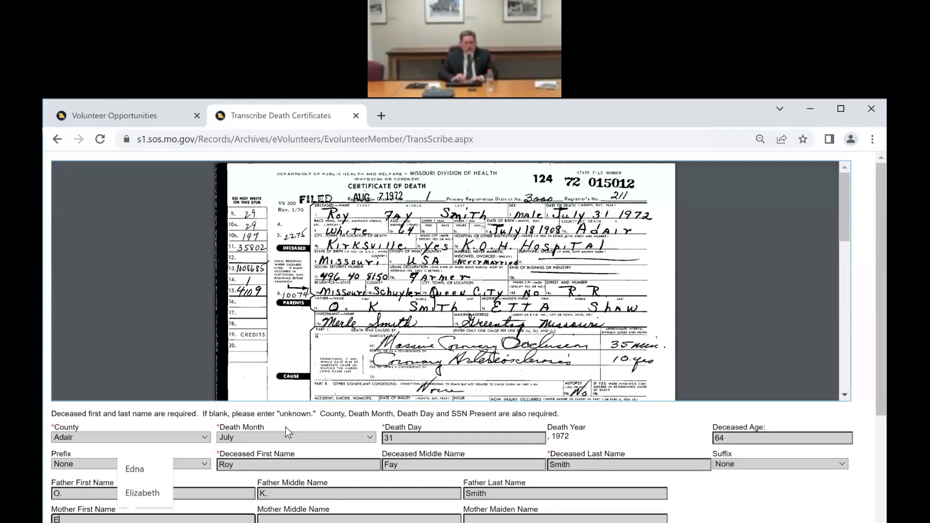
pyautogui.write('tta')
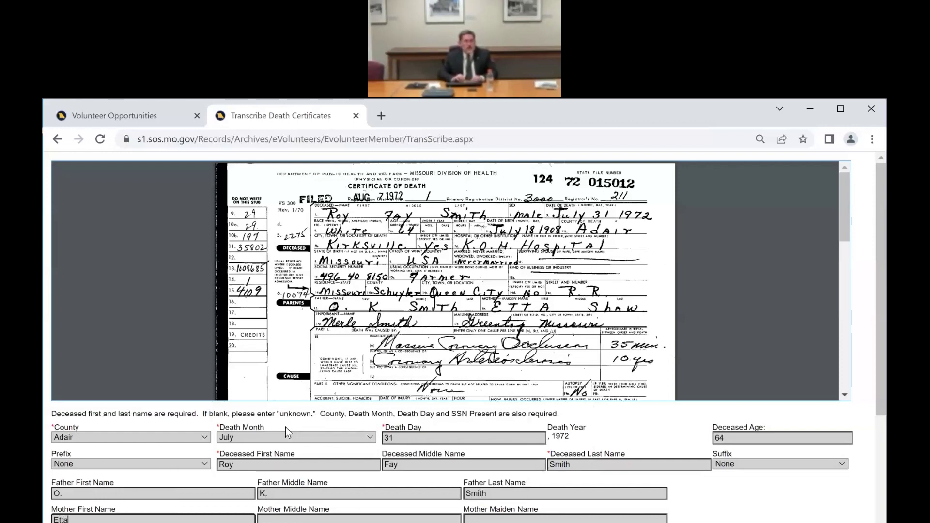
pyautogui.press('Tab')
pyautogui.write('Sha')
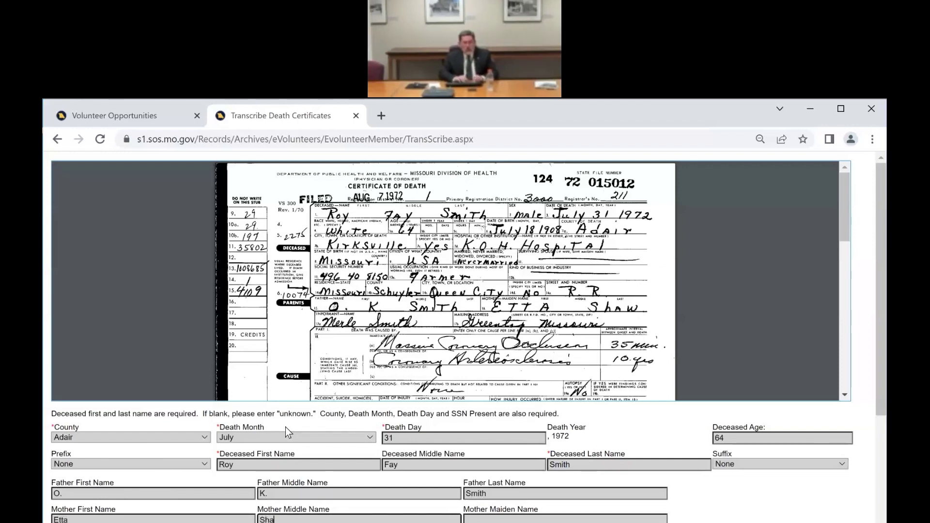
pyautogui.press('BackSpace')
pyautogui.press('BackSpace')
pyautogui.press('BackSpace')
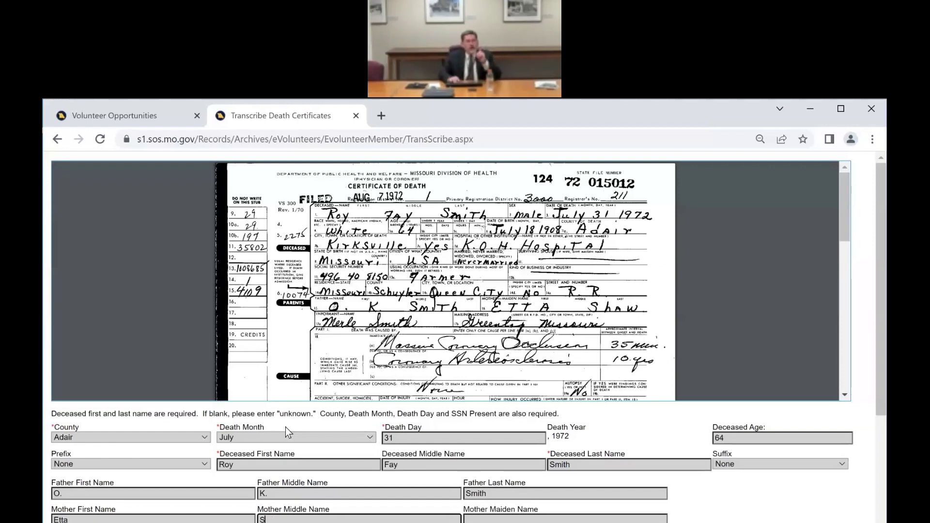
pyautogui.press('Tab')
pyautogui.write('Sham')
pyautogui.press('Tab')
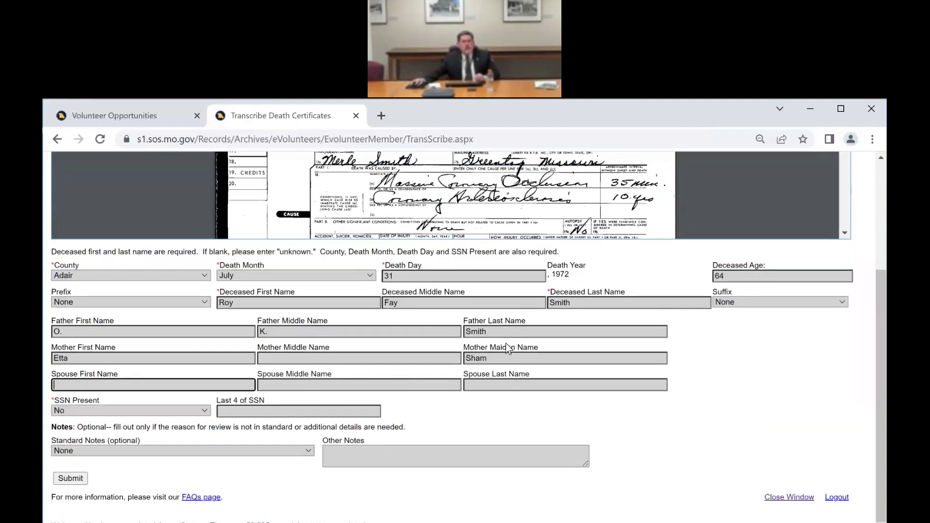
pyautogui.click(520, 358)
pyautogui.press('BackSpace')
pyautogui.write('w')
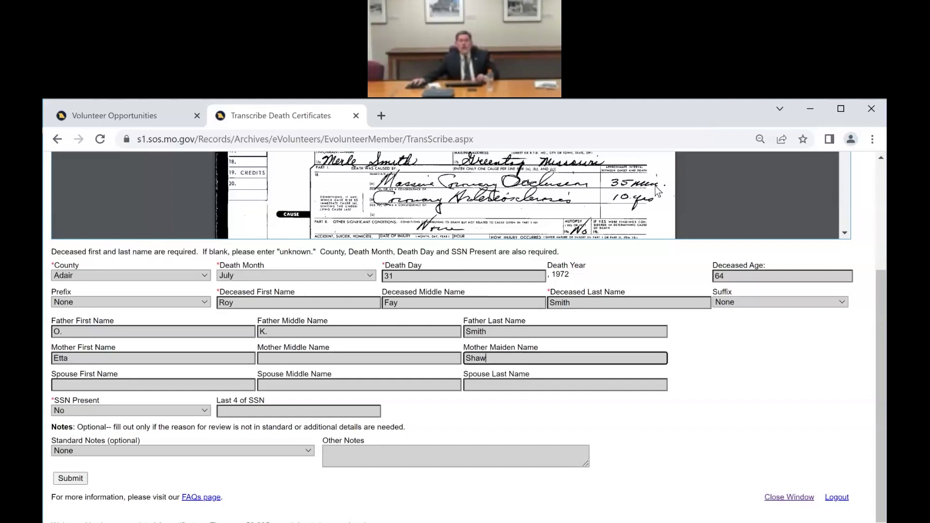
pyautogui.click(105, 385)
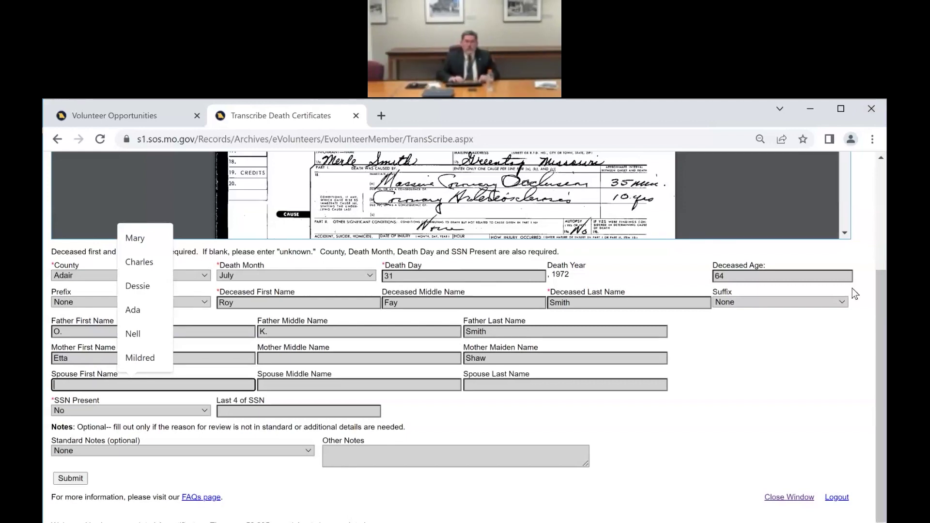
pyautogui.hotkey('ctrl', '-')
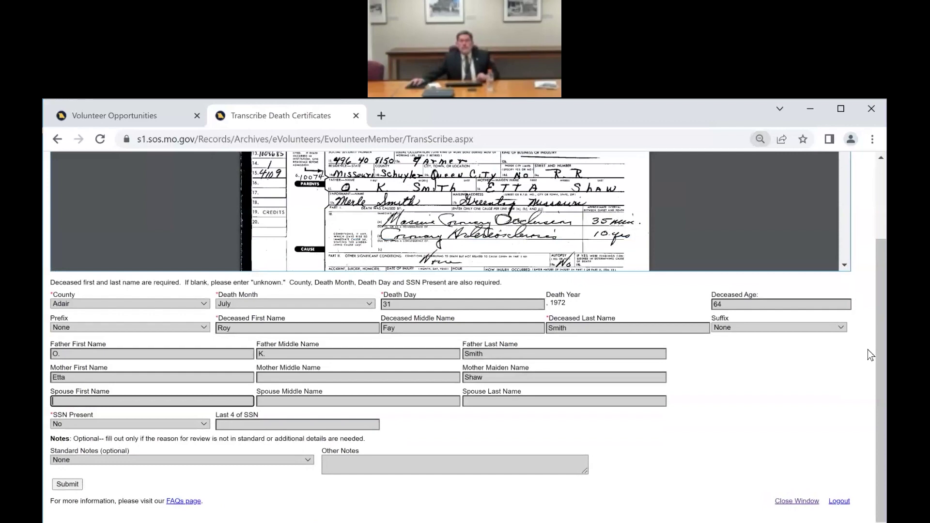
# - Mark the SSN as present, enter its last four digits, and scroll to check the form
pyautogui.scroll(3, 876, 356)
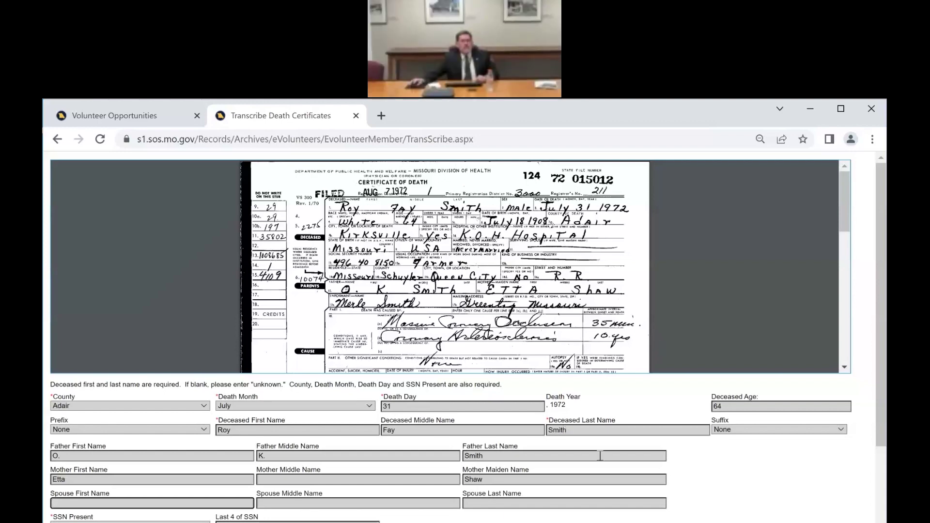
pyautogui.click(228, 500)
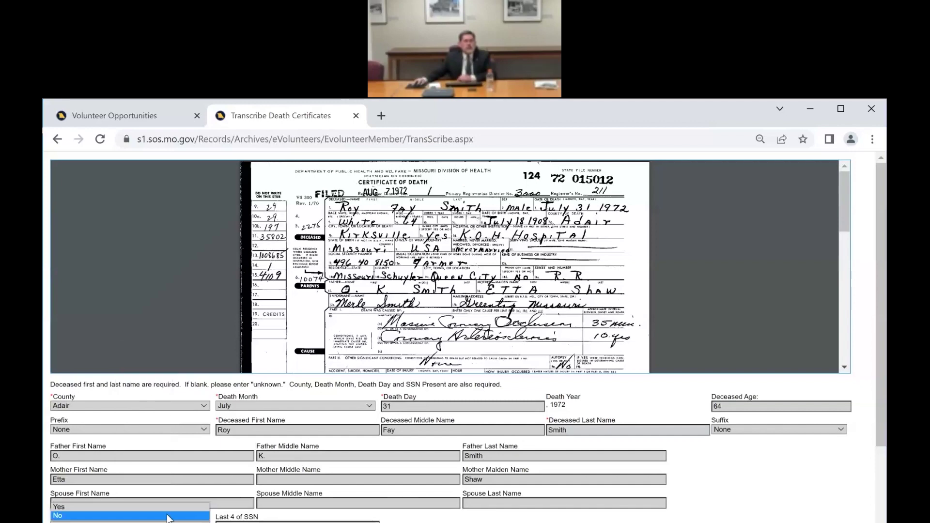
pyautogui.click(167, 522)
pyautogui.click(167, 507)
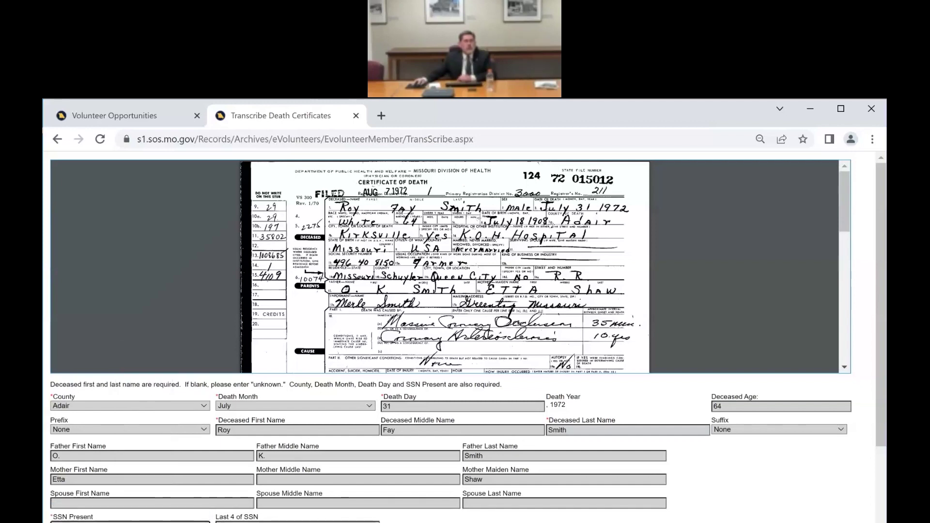
pyautogui.click(245, 521)
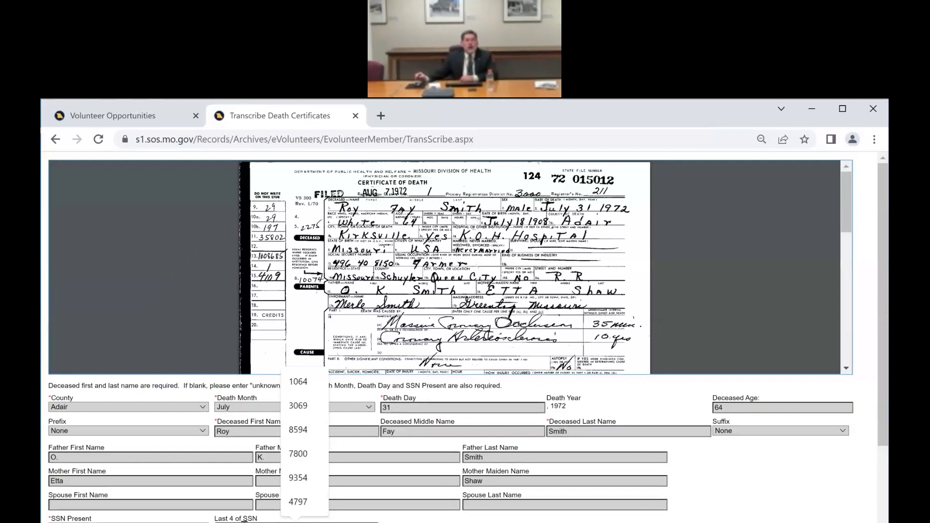
pyautogui.write('8150')
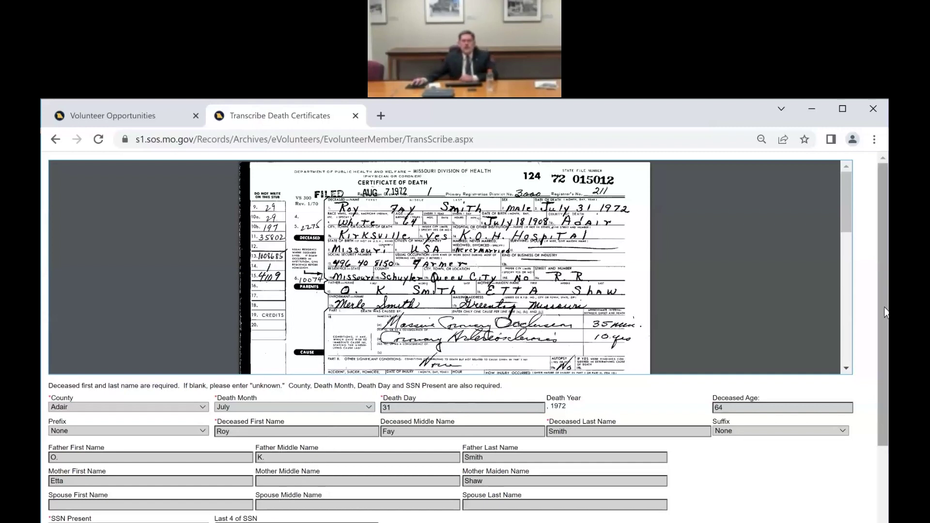
pyautogui.scroll(-2, 465, 339)
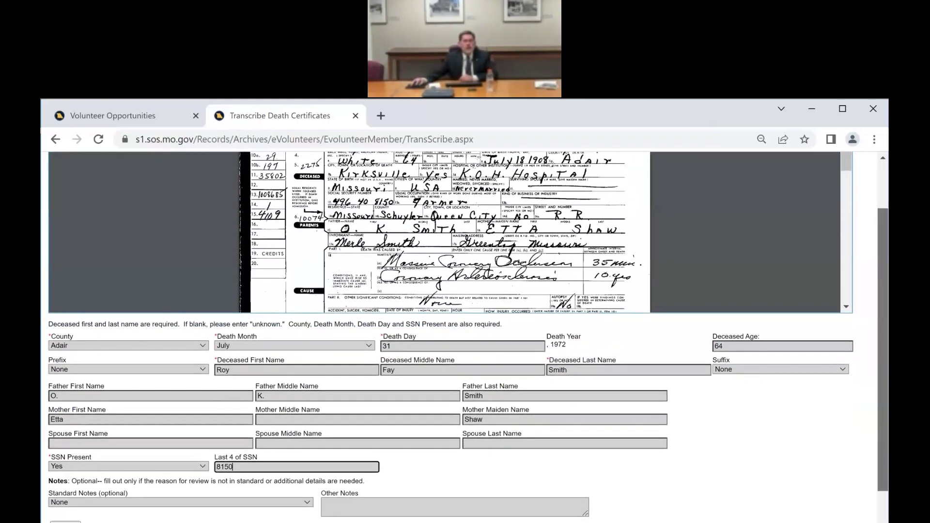
pyautogui.scroll(1, 885, 361)
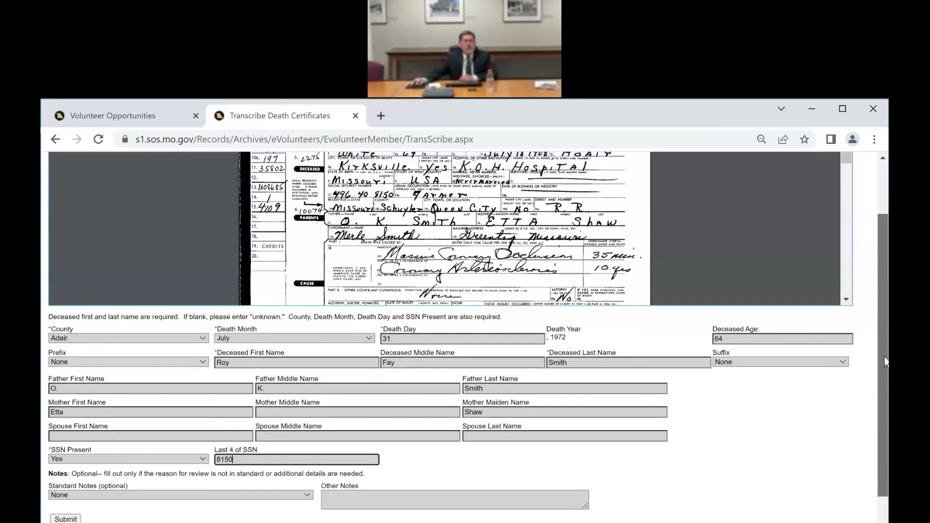
pyautogui.scroll(-2, 885, 361)
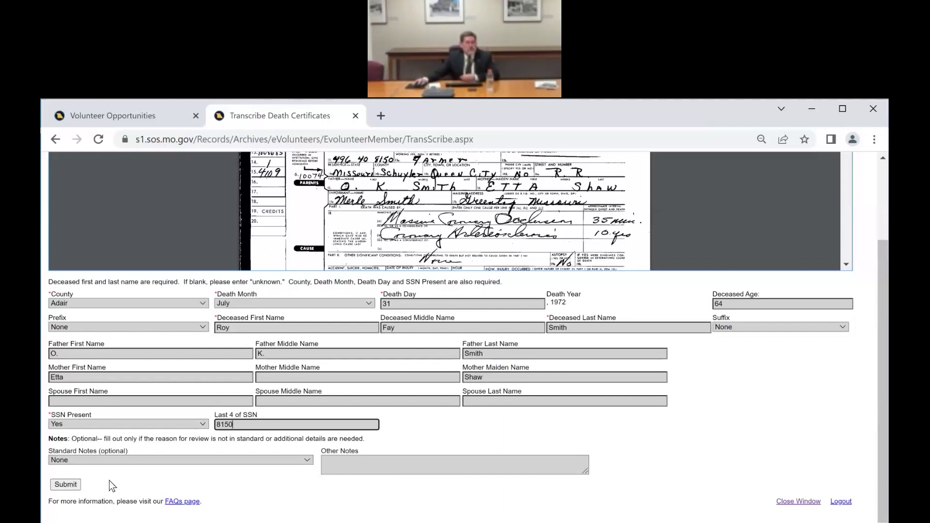
# - Submit the finished transcription using the Submit button below the form
pyautogui.click(66, 485)
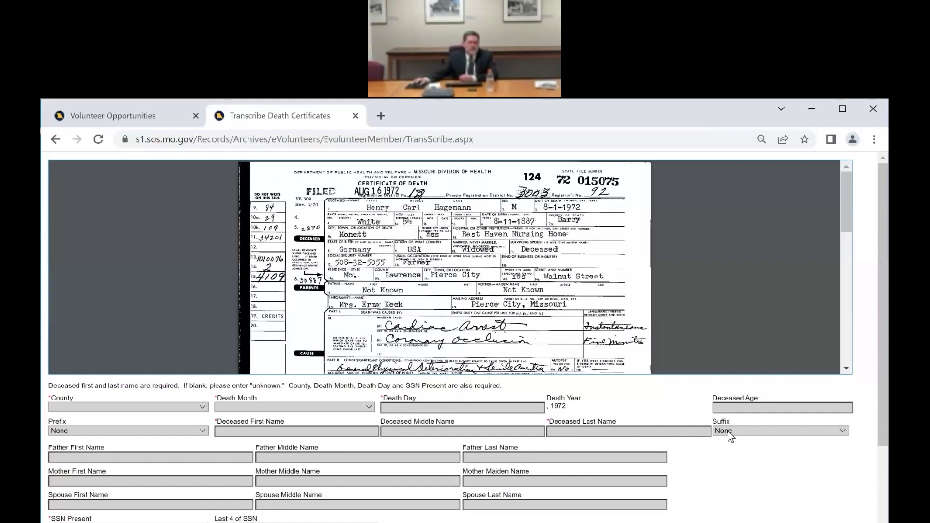
# - Set county Barry, death month August, death day 1, and deceased age 0
pyautogui.click(162, 407)
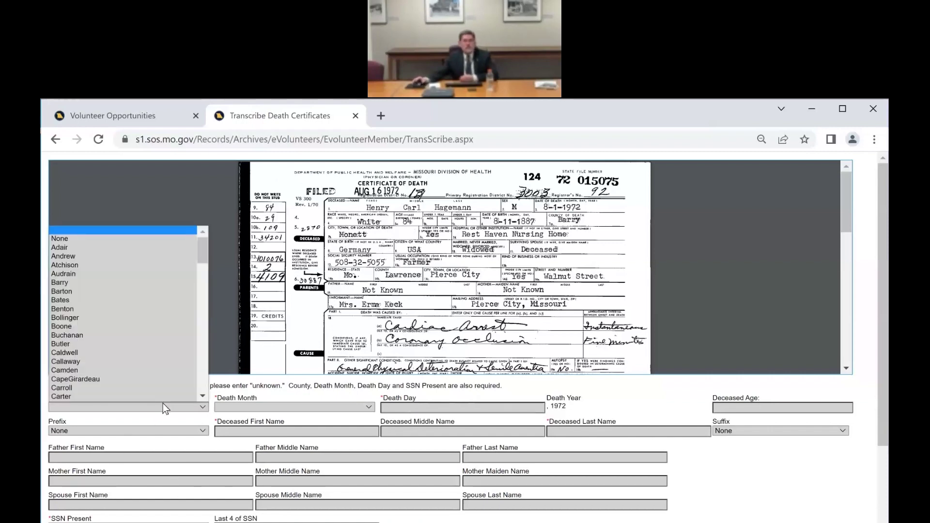
pyautogui.press('b')
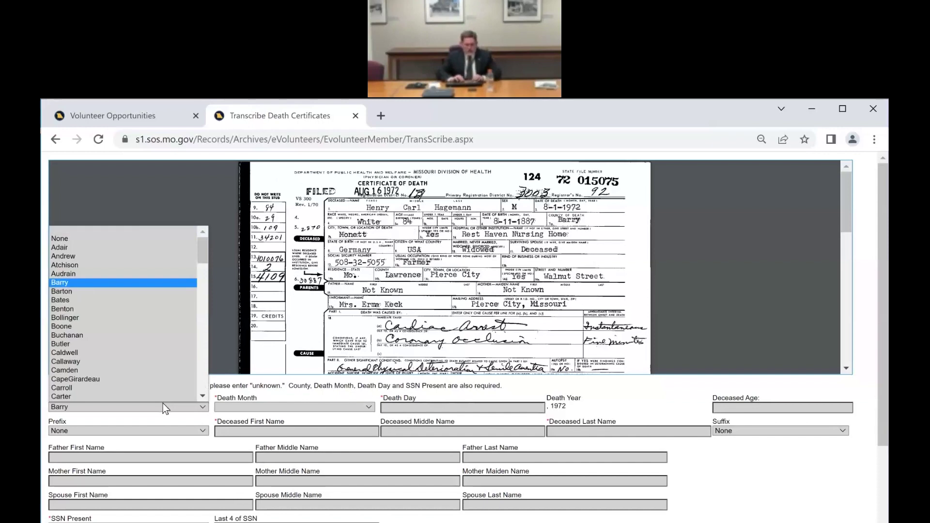
pyautogui.press('Return')
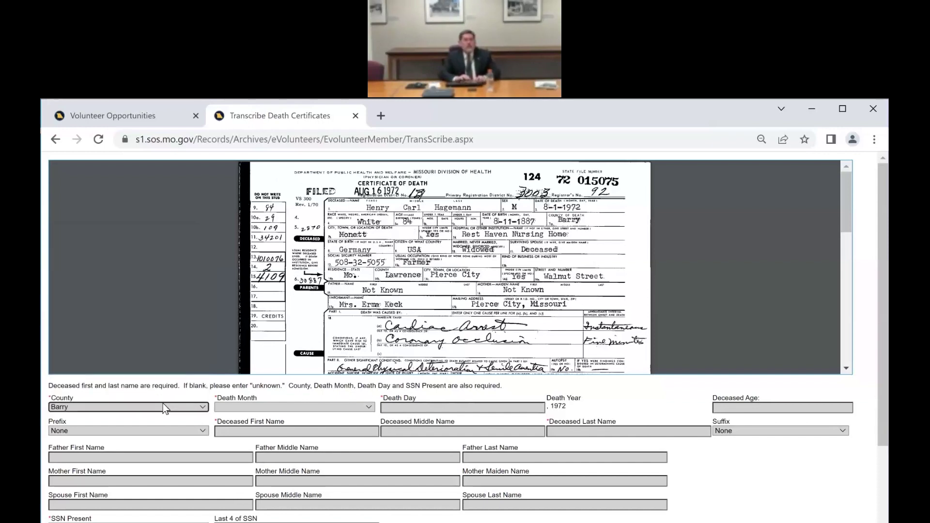
pyautogui.press('Tab')
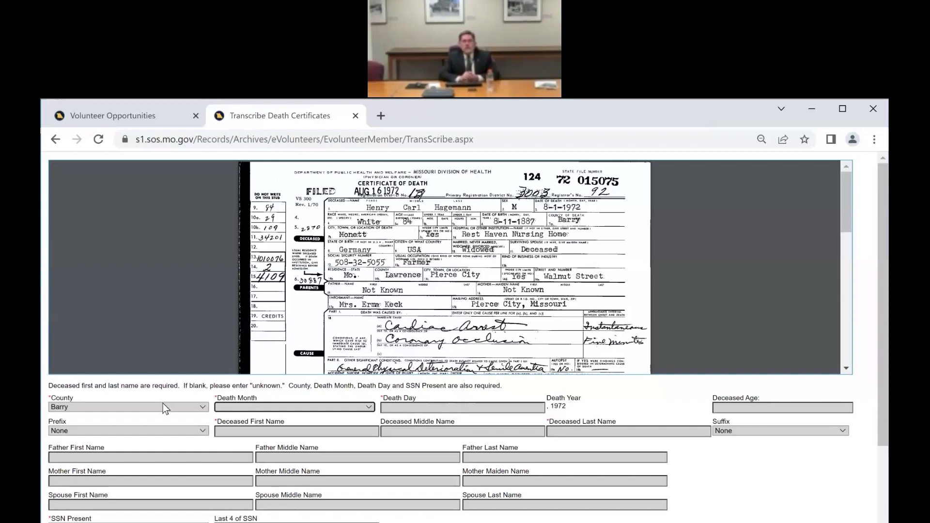
pyautogui.write('au')
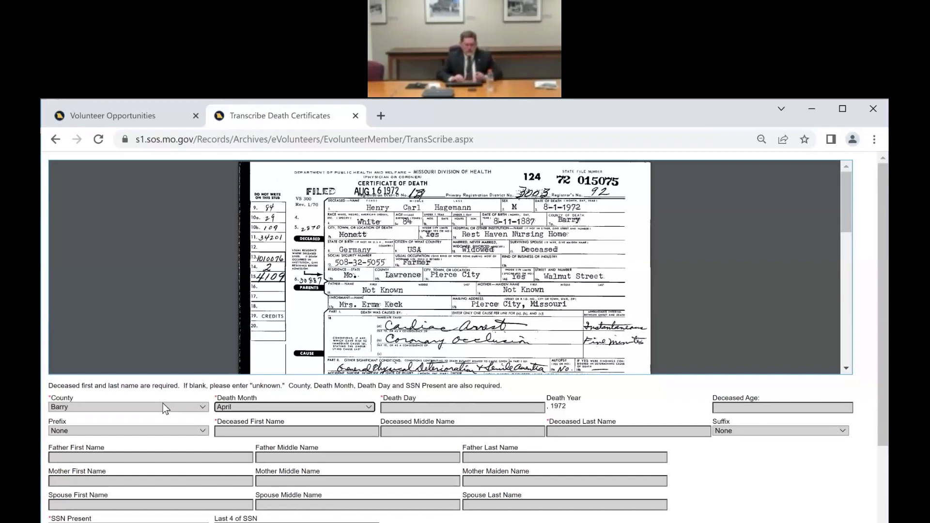
pyautogui.press('Tab')
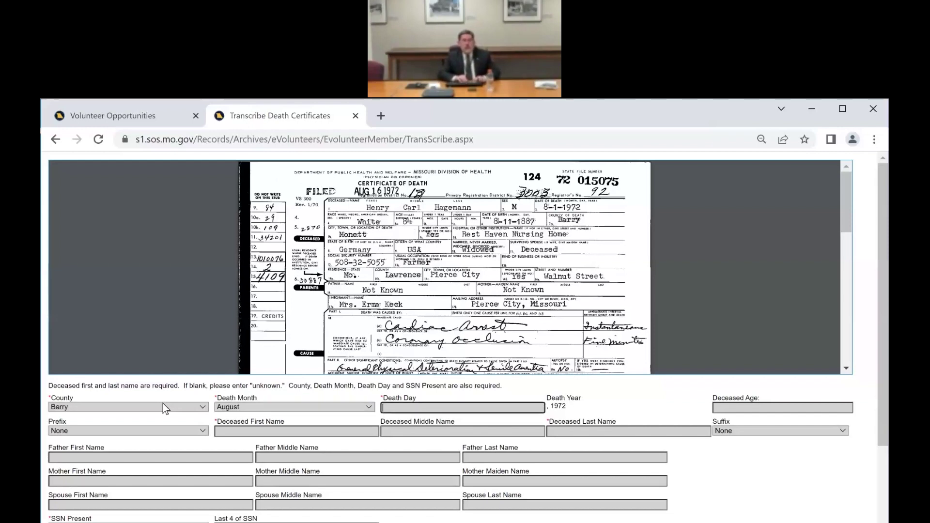
pyautogui.write('1')
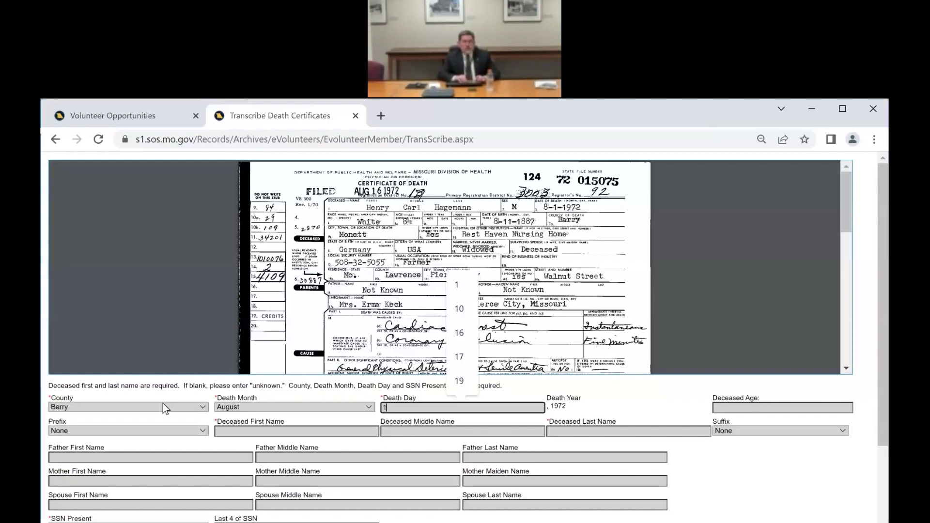
pyautogui.press('Tab')
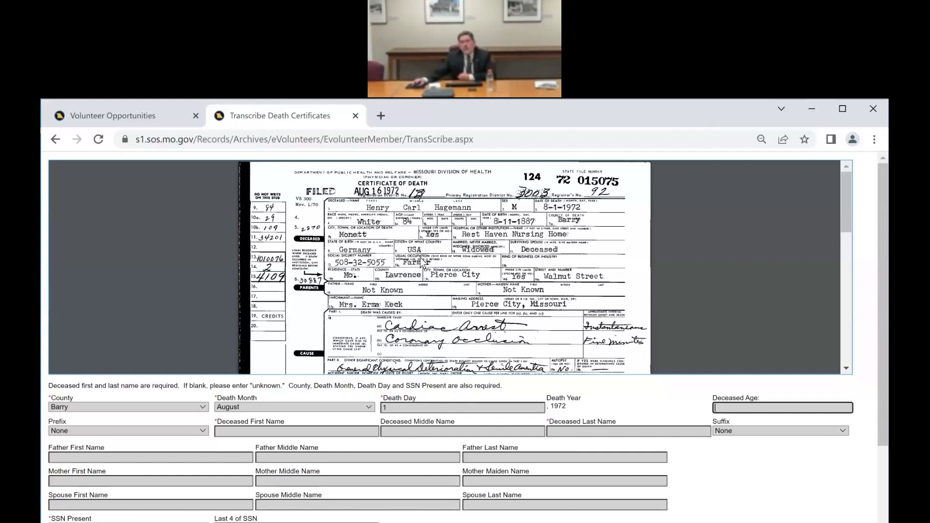
pyautogui.click(785, 407)
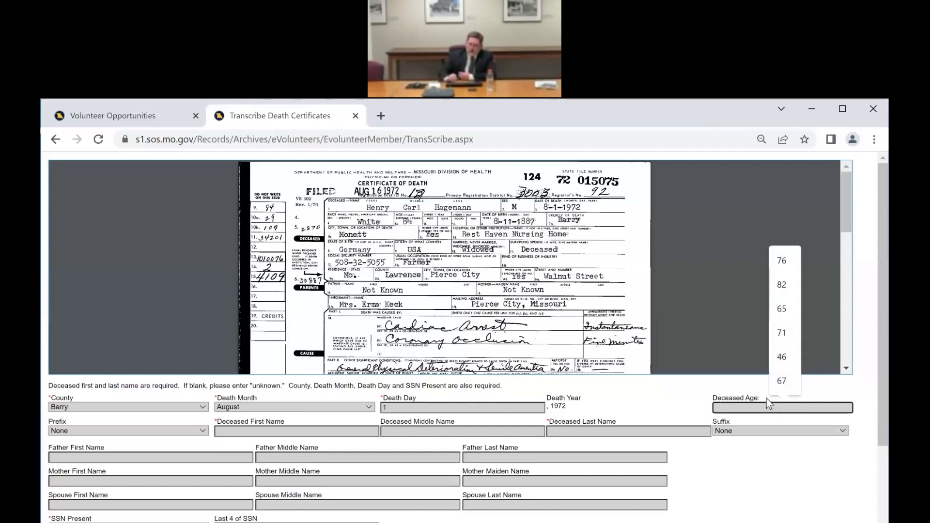
pyautogui.write('0')
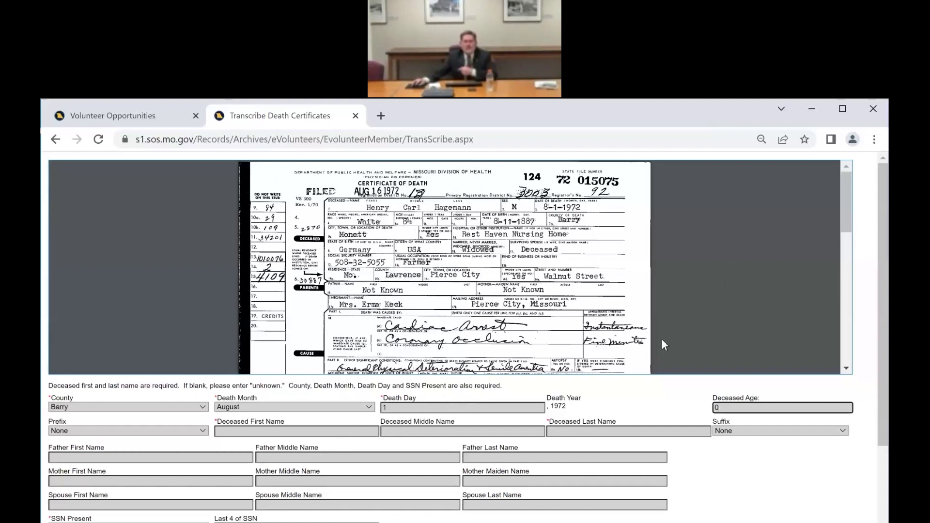
# - Enter the deceased's first, middle and last names from the certificate
pyautogui.click(265, 431)
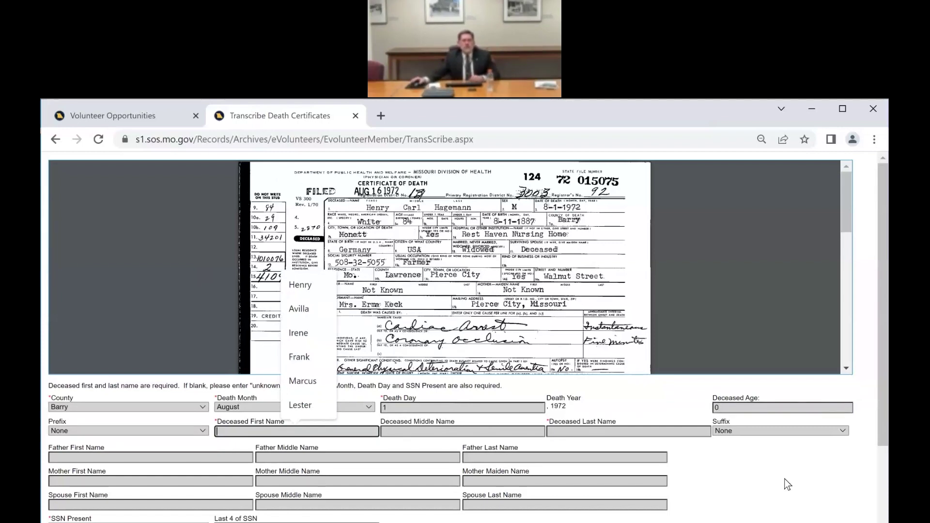
pyautogui.write('H')
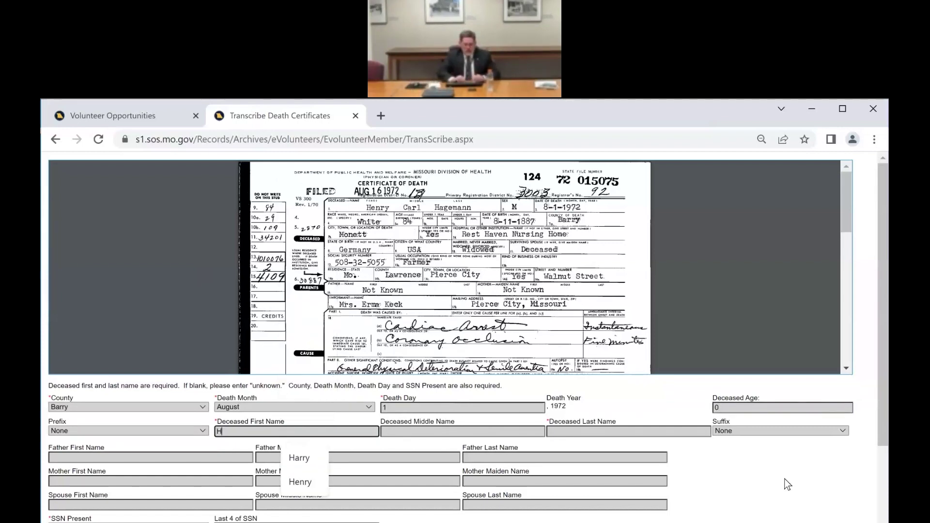
pyautogui.write('enry')
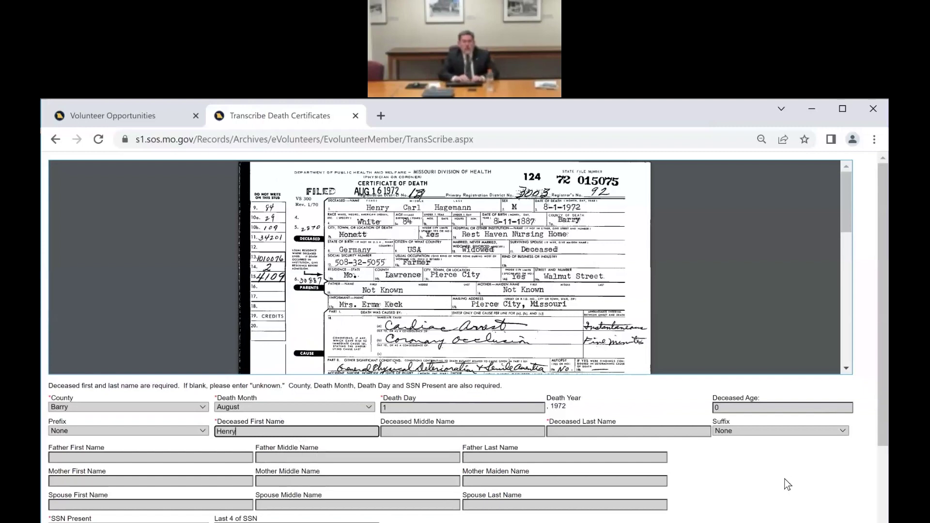
pyautogui.press('Tab')
pyautogui.write('Carl')
pyautogui.press('Tab')
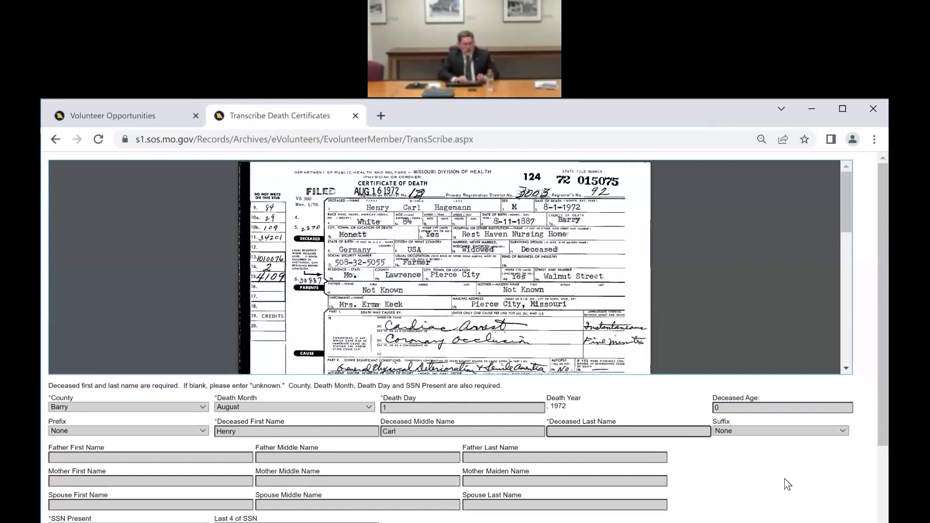
pyautogui.write('H')
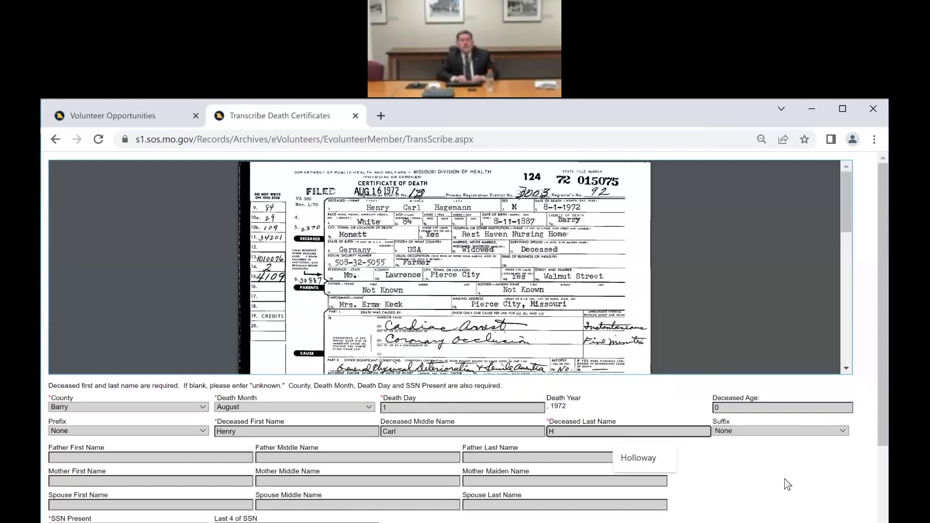
pyautogui.write('a')
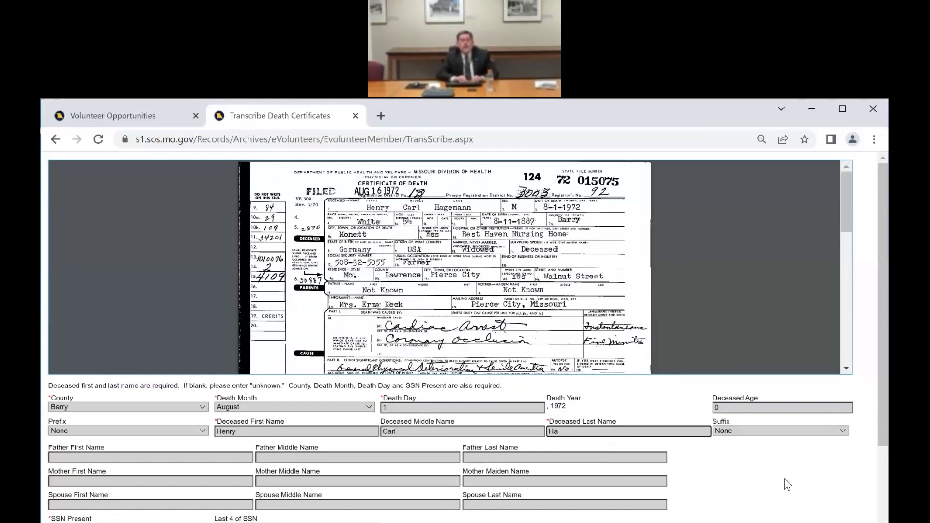
pyautogui.write('gema')
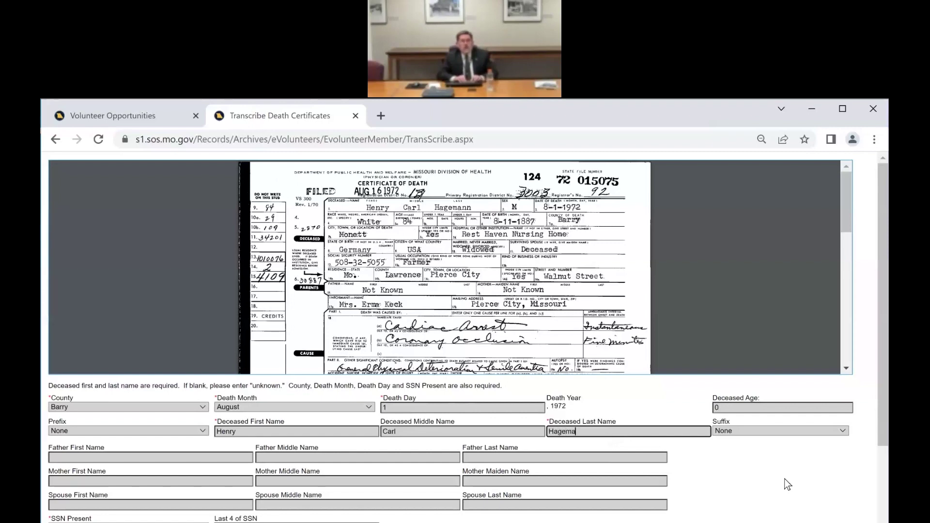
pyautogui.write('nn')
pyautogui.press('Tab')
pyautogui.press('Tab')
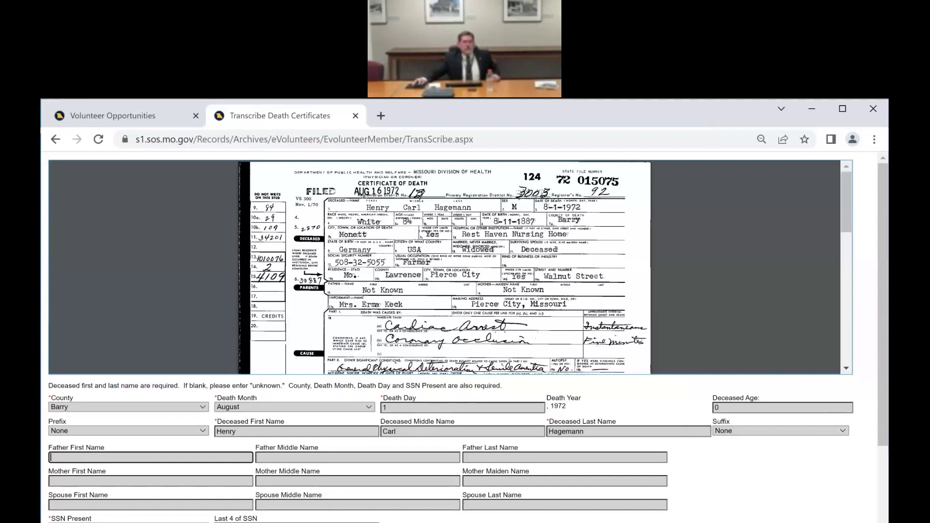
# - Set SSN Present to Yes and place the cursor in the Last 4 of SSN field
pyautogui.click(167, 522)
pyautogui.click(167, 506)
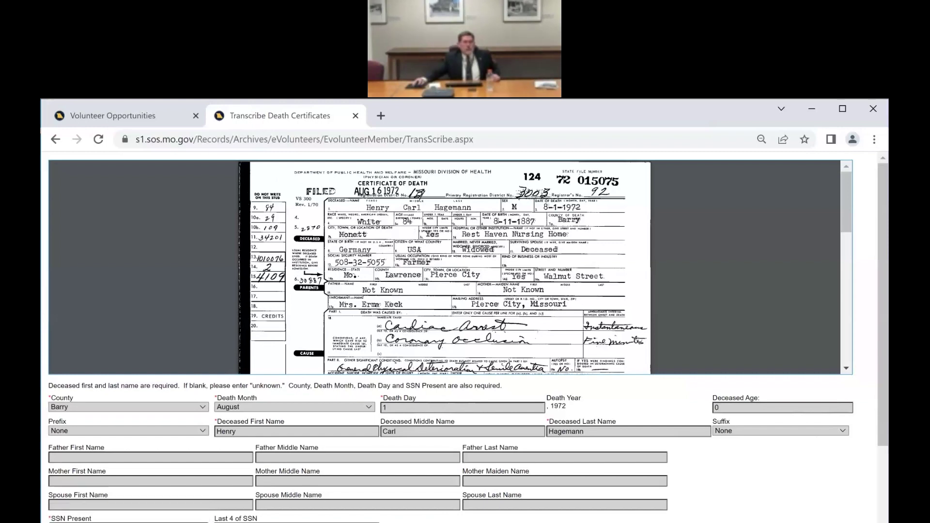
pyautogui.click(298, 519)
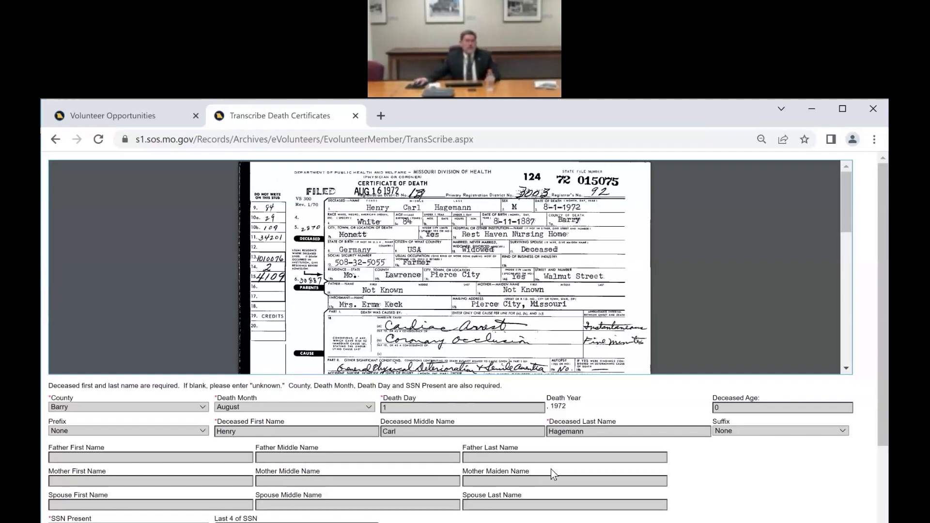
pyautogui.scroll(-1, 551, 469)
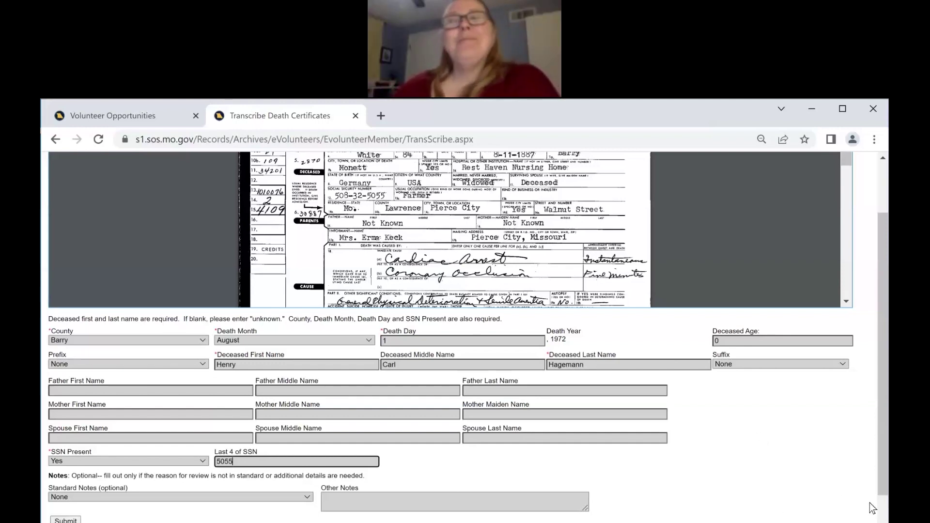
# - Leave Standard Notes at None and submit the Barry County August 1 record
pyautogui.scroll(-1, 872, 507)
pyautogui.scroll(-1, 872, 508)
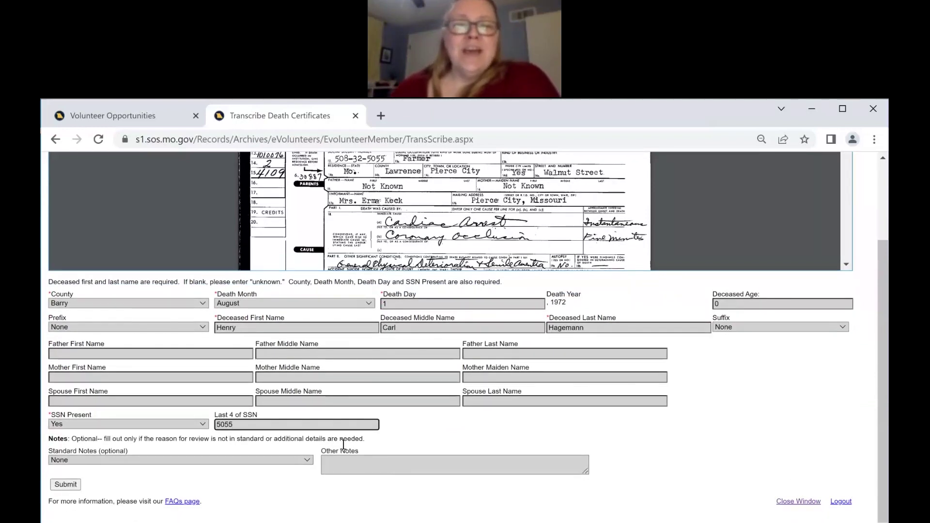
pyautogui.click(309, 461)
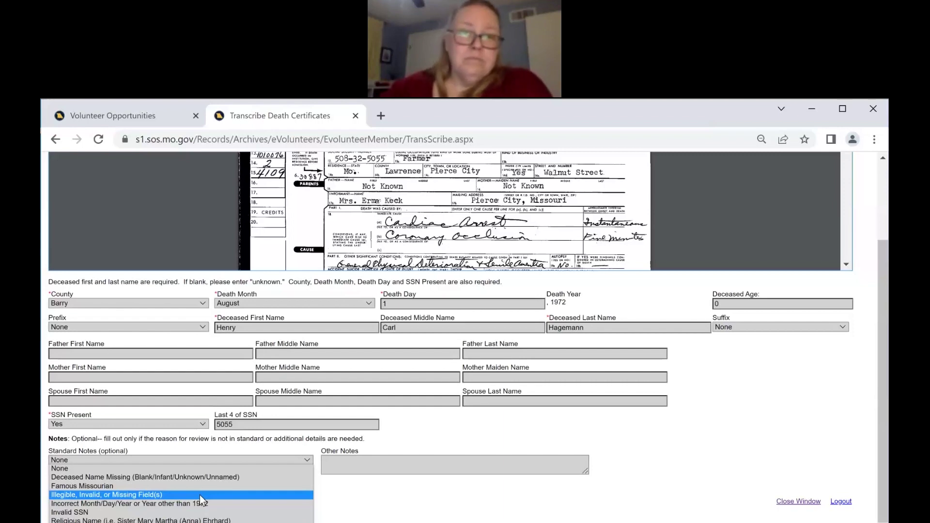
pyautogui.press('Up')
pyautogui.press('Up')
pyautogui.press('Up')
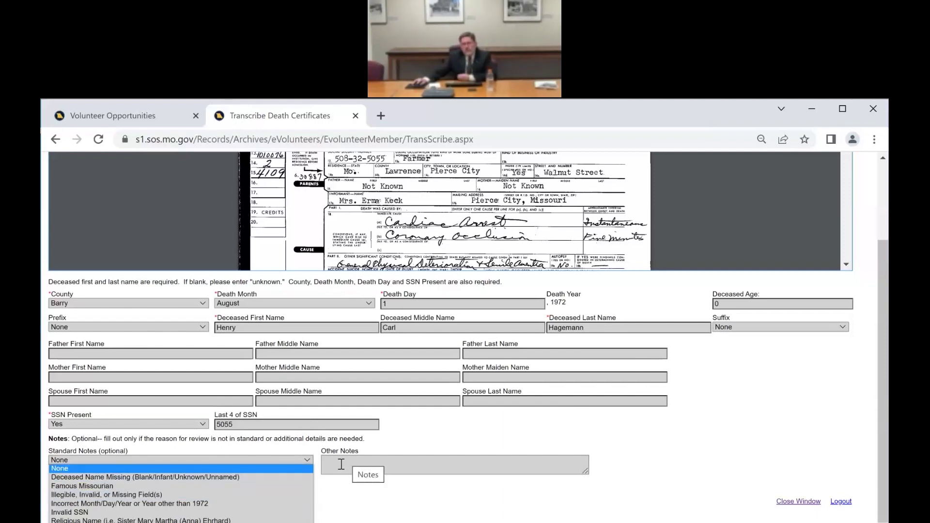
pyautogui.click(711, 449)
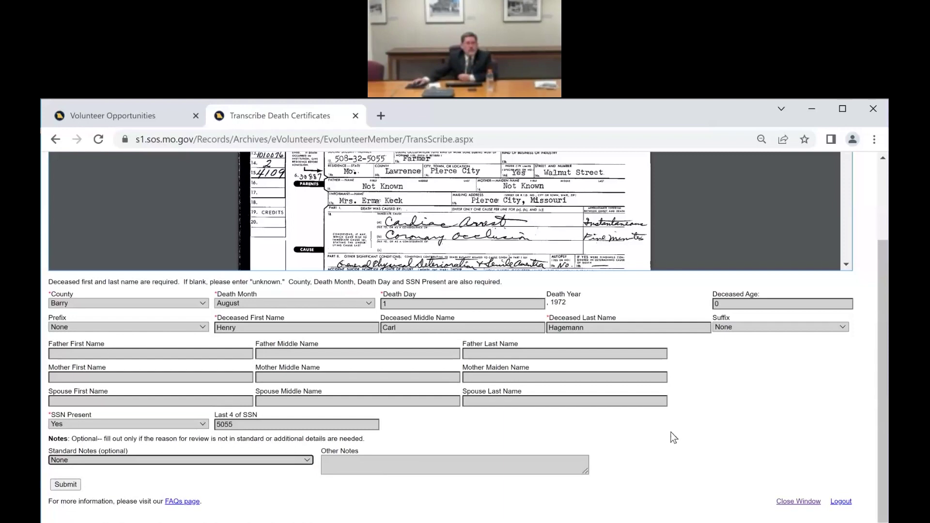
pyautogui.click(73, 484)
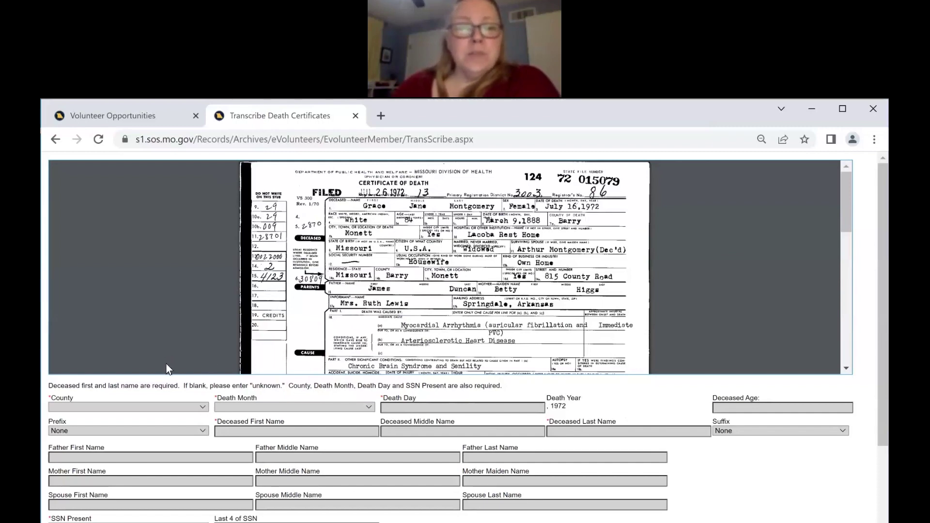
# - Set the county to Barry and the death month to July, correcting an initial June pick
pyautogui.click(148, 408)
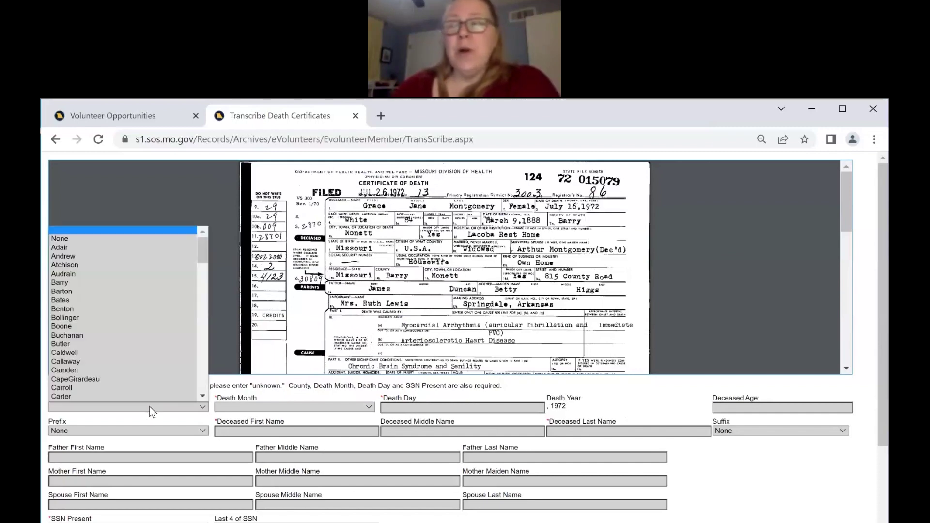
pyautogui.scroll(-1, 121, 361)
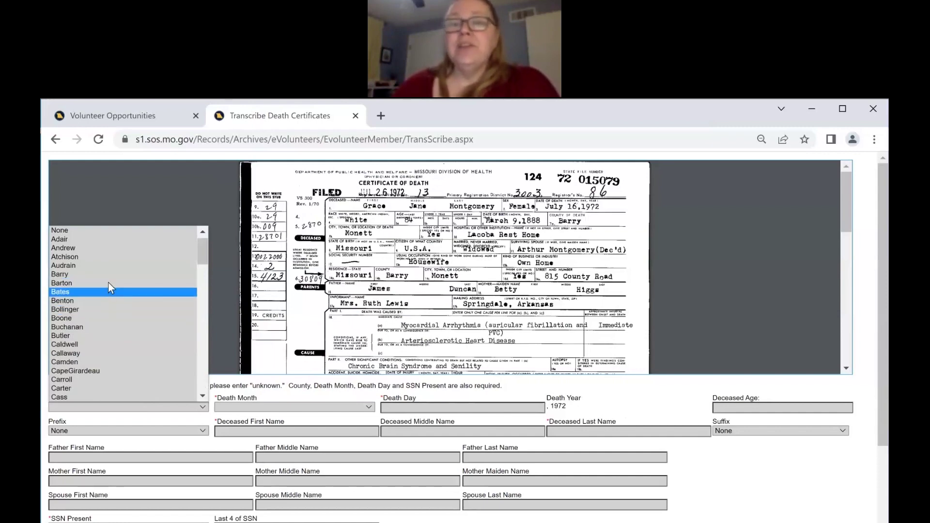
pyautogui.click(109, 274)
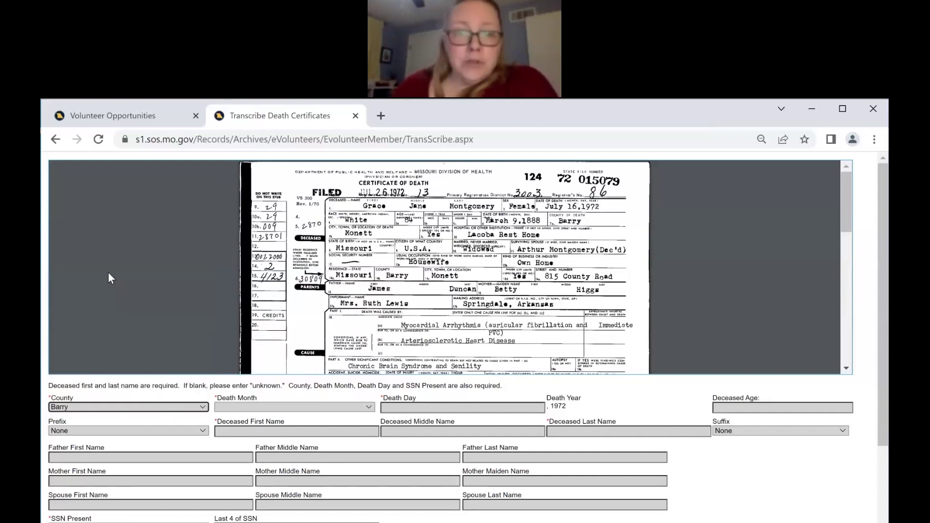
pyautogui.click(269, 406)
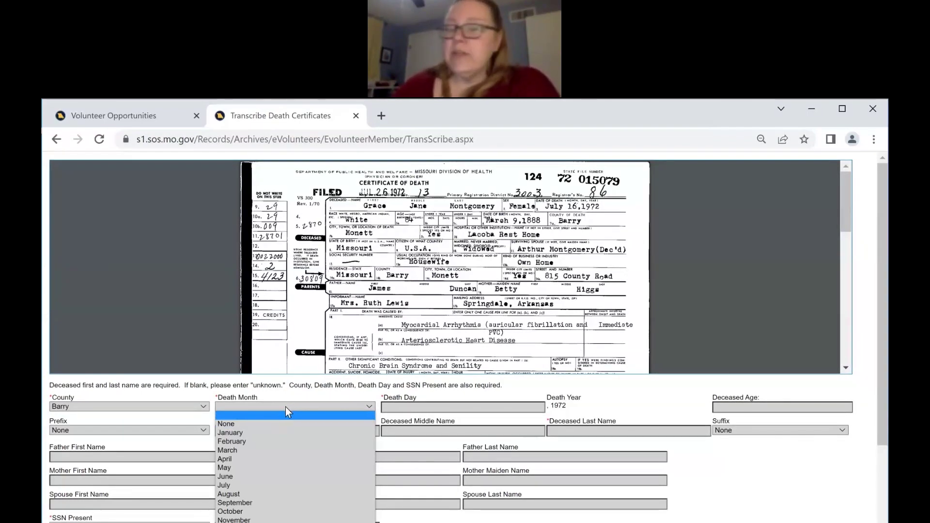
pyautogui.click(255, 479)
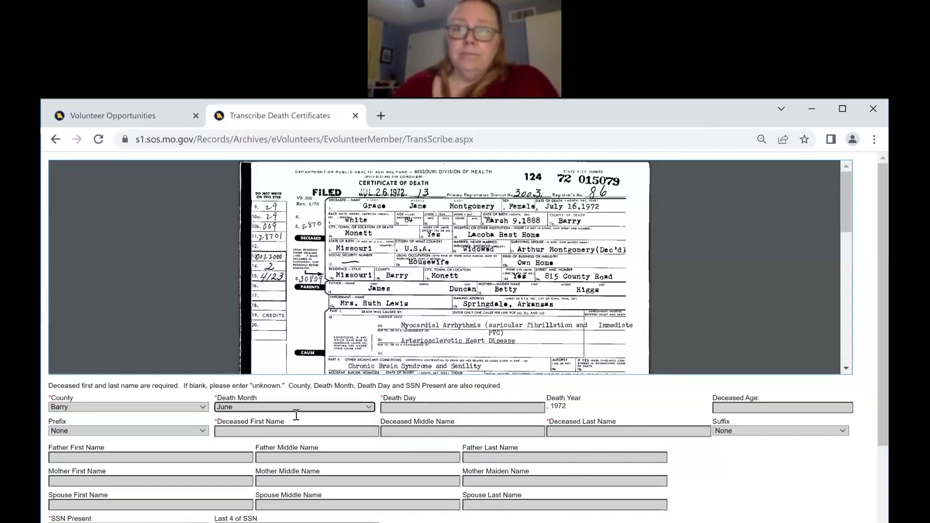
pyautogui.click(371, 408)
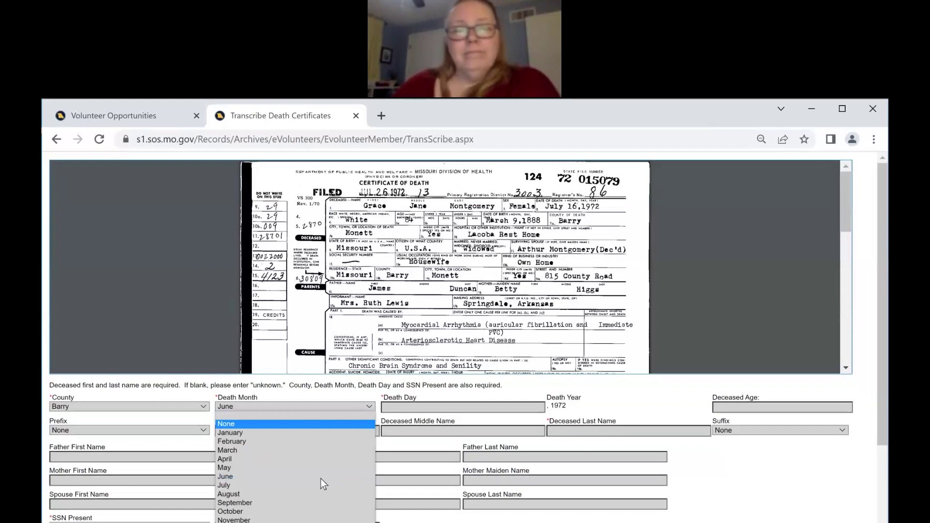
pyautogui.click(312, 484)
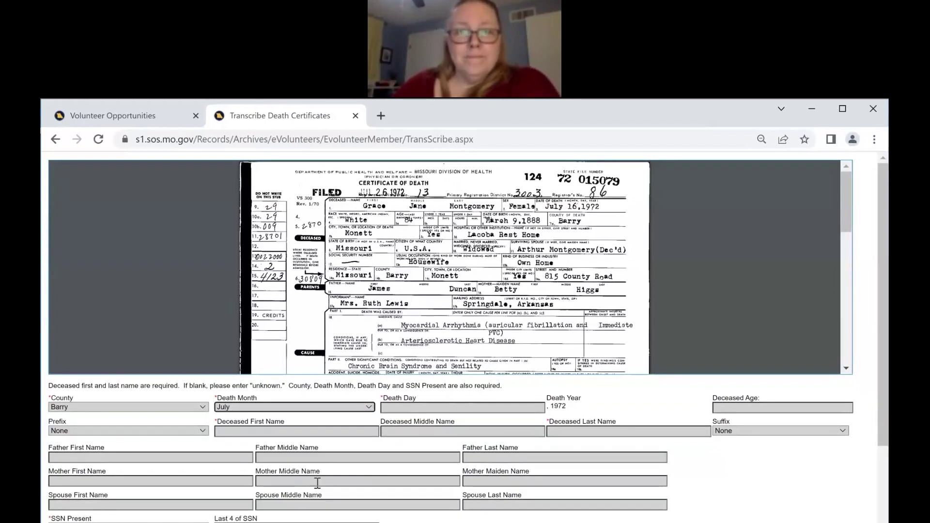
# - Enter death day 16 and deceased age 84
pyautogui.click(514, 406)
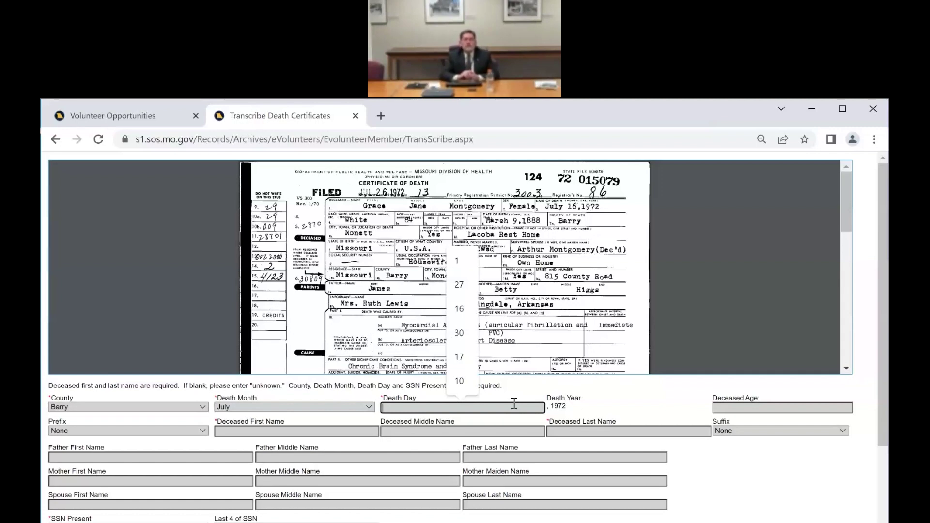
pyautogui.write('16')
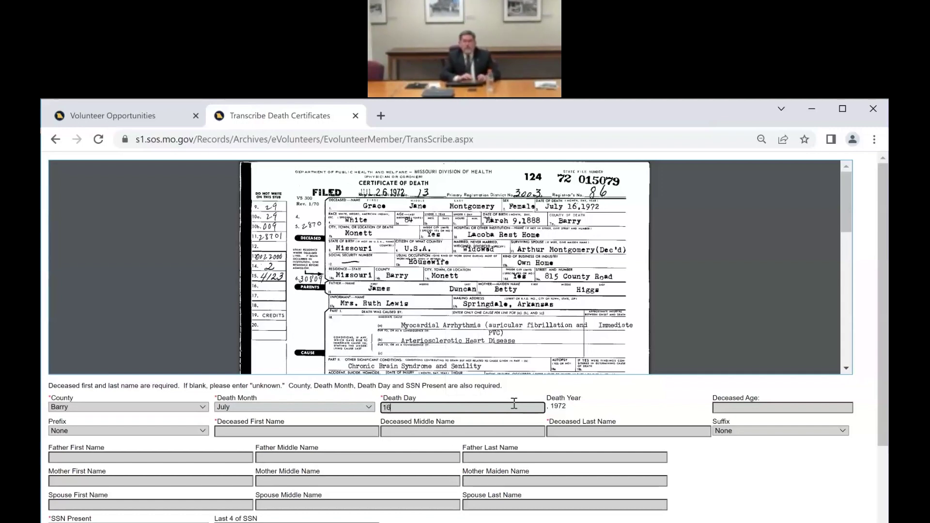
pyautogui.press('Tab')
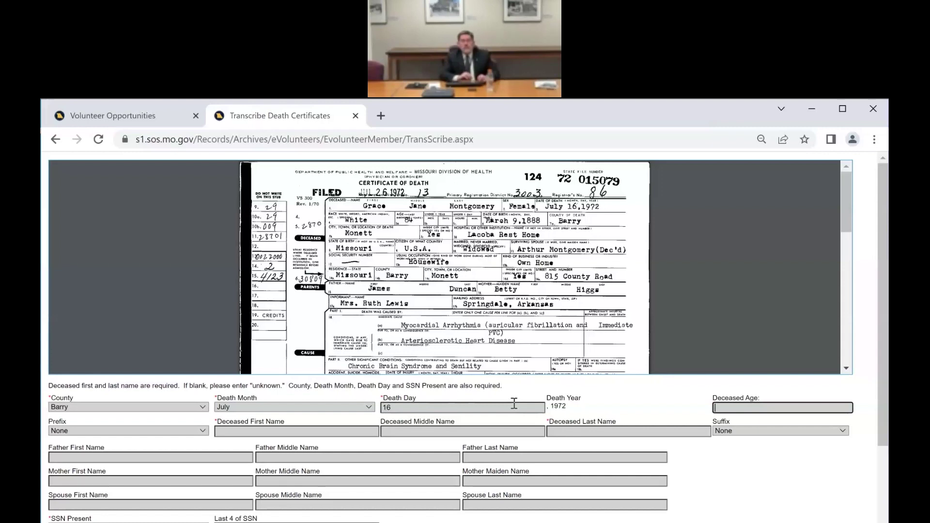
pyautogui.write('84')
pyautogui.press('Tab')
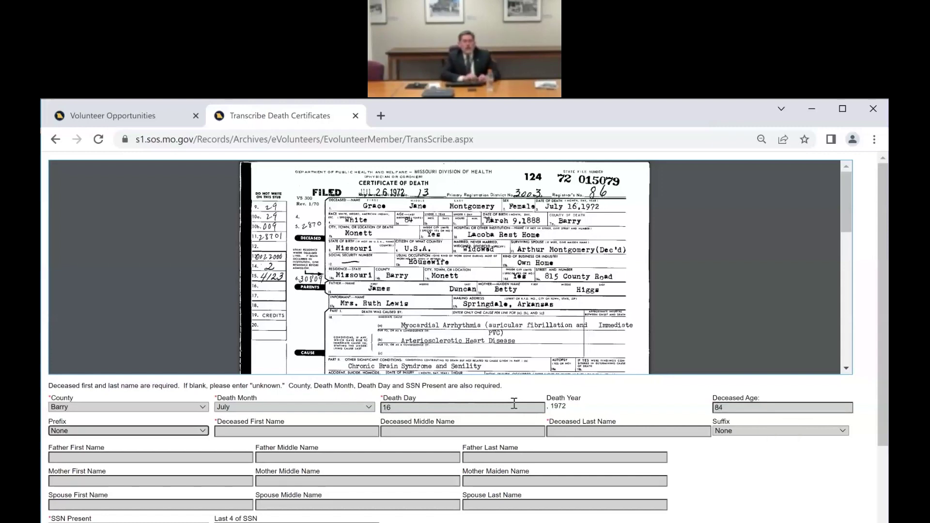
pyautogui.press('Tab')
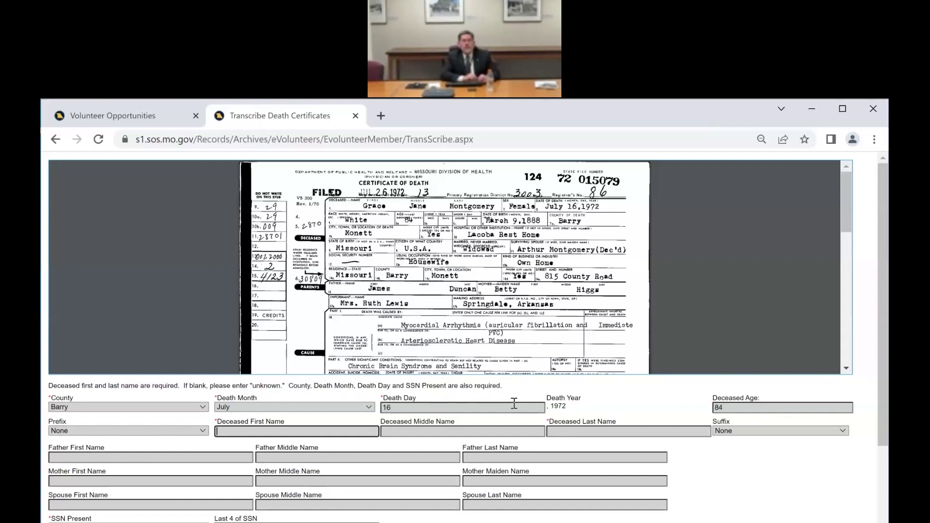
# - Enter the deceased's first, middle and last names, dismissing the browser's name suggestions
pyautogui.write('G')
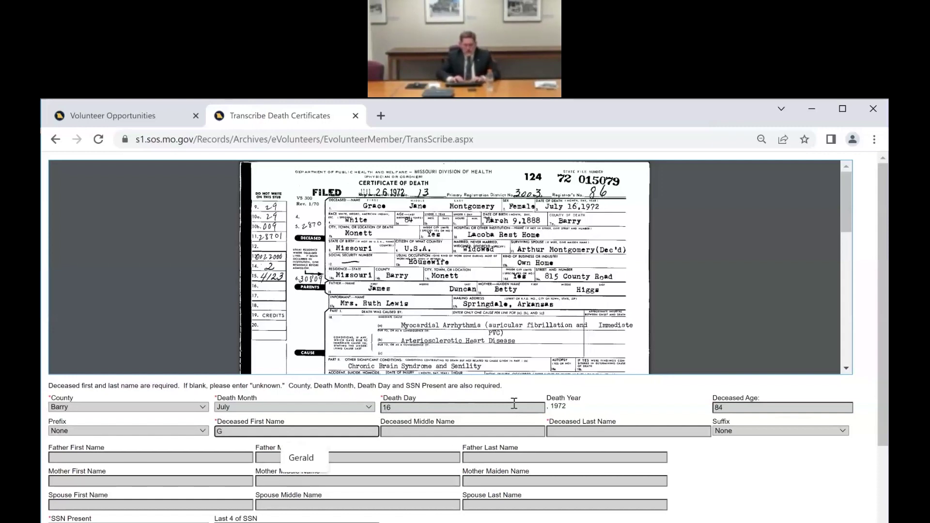
pyautogui.write('race')
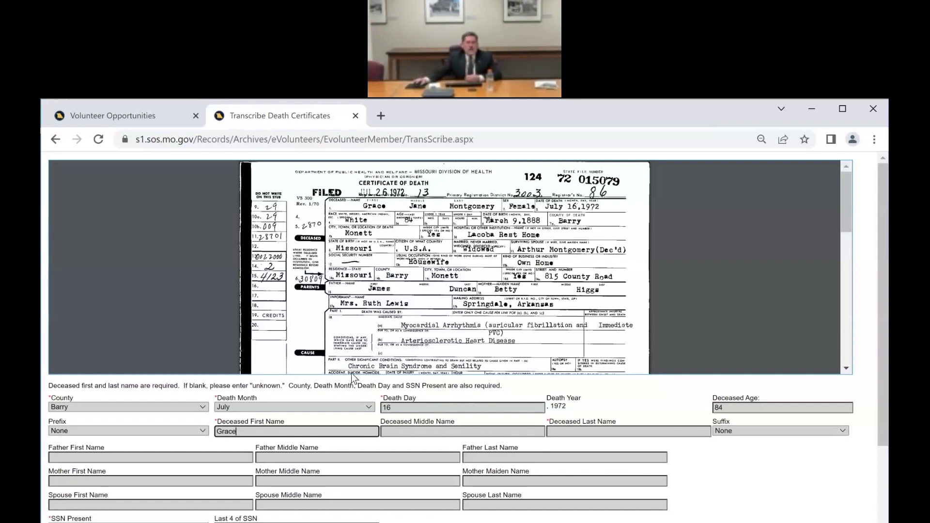
pyautogui.click(391, 433)
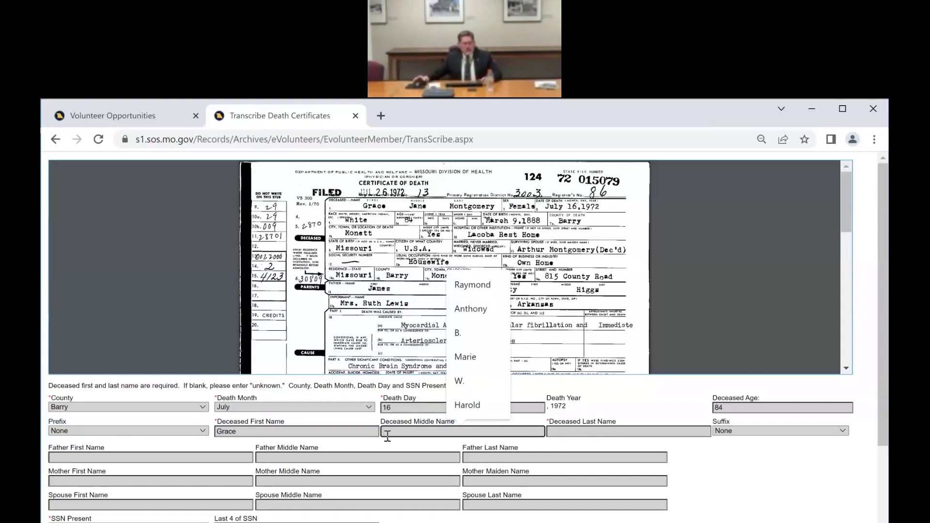
pyautogui.press('Escape')
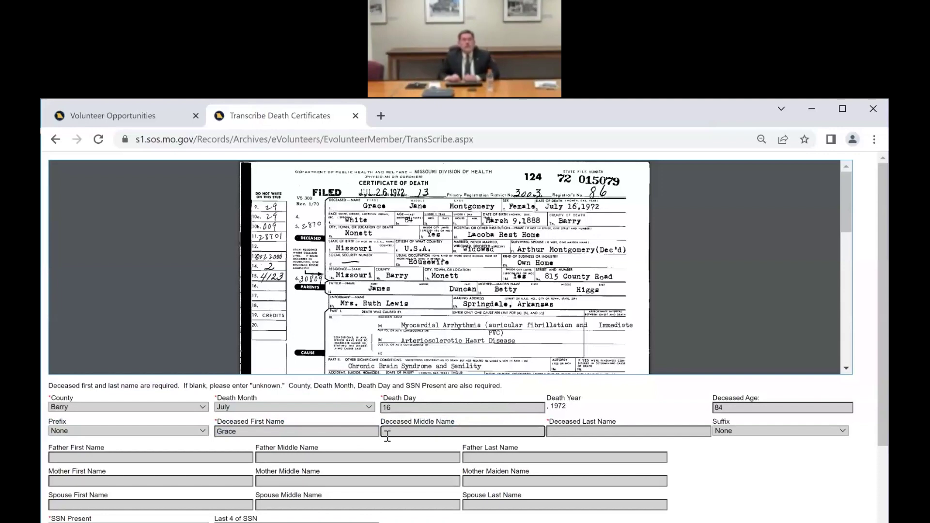
pyautogui.write('Jane')
pyautogui.press('Tab')
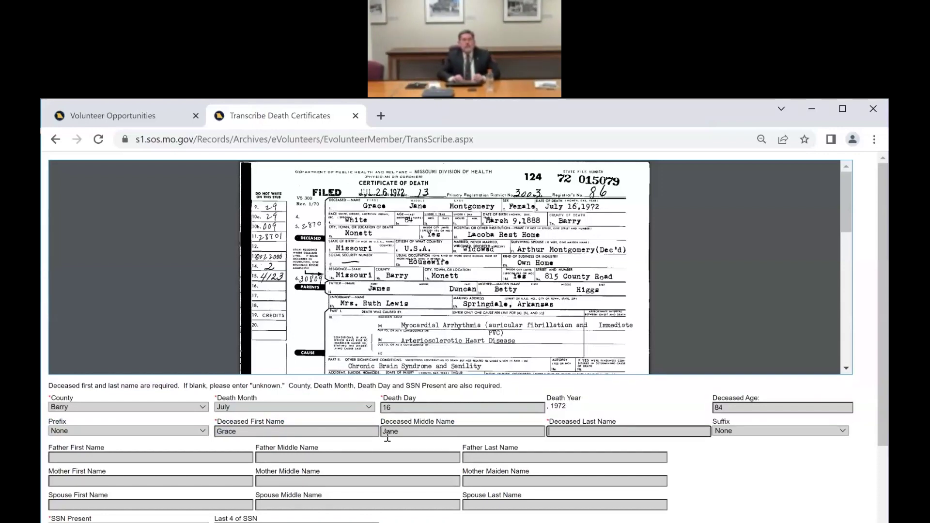
pyautogui.write('Montgom')
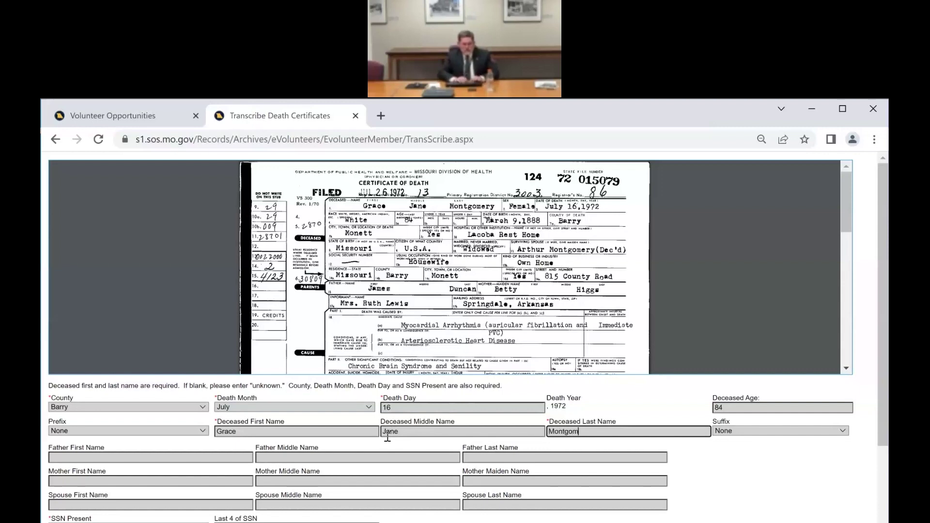
pyautogui.write('ery')
pyautogui.press('Tab')
pyautogui.press('Tab')
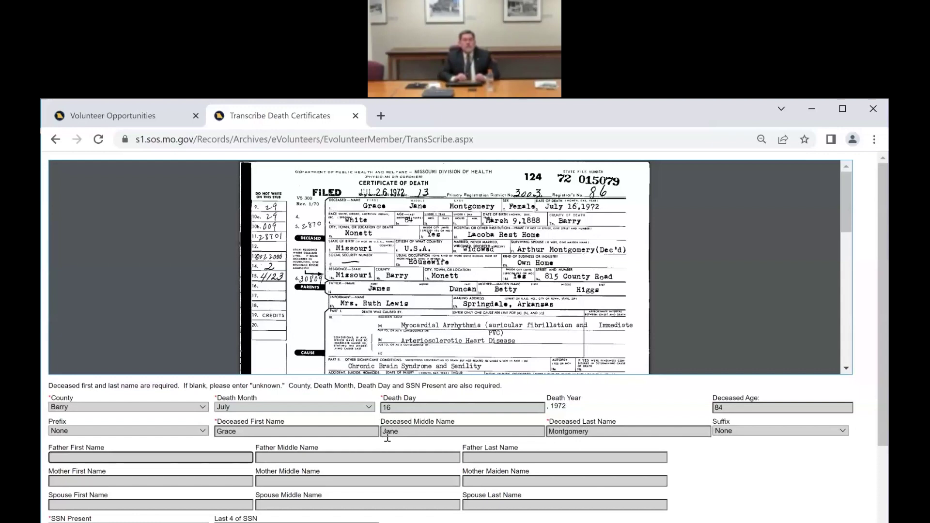
# - Fill in the father's first and middle names and the mother's first and middle names
pyautogui.write('James')
pyautogui.press('Tab')
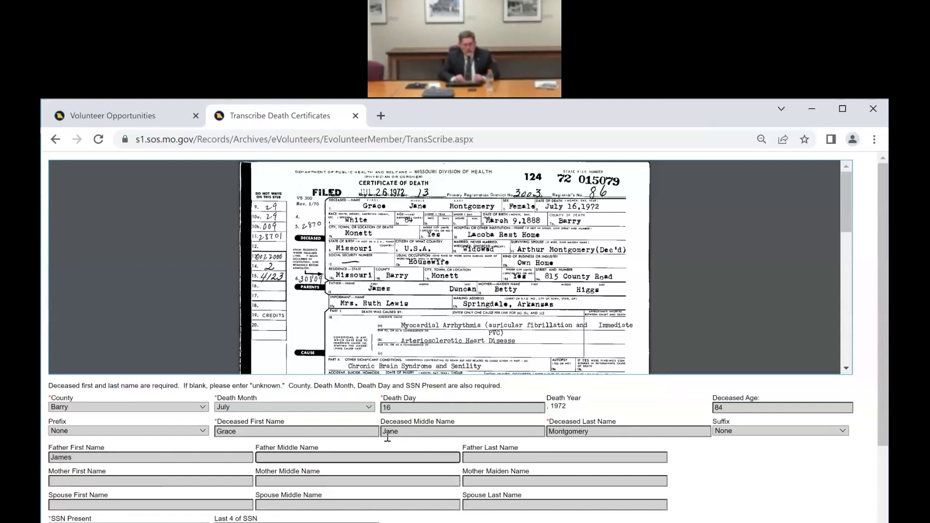
pyautogui.write('Duncan')
pyautogui.press('Tab')
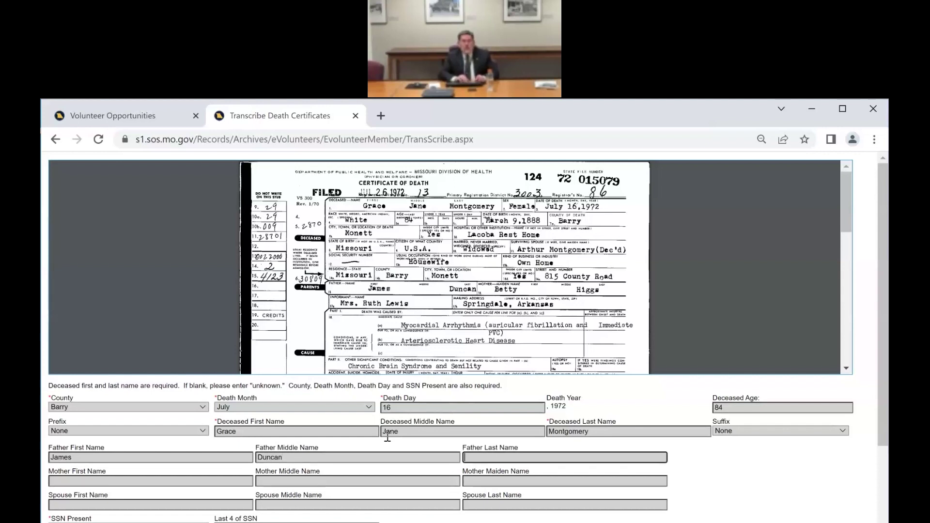
pyautogui.press('Tab')
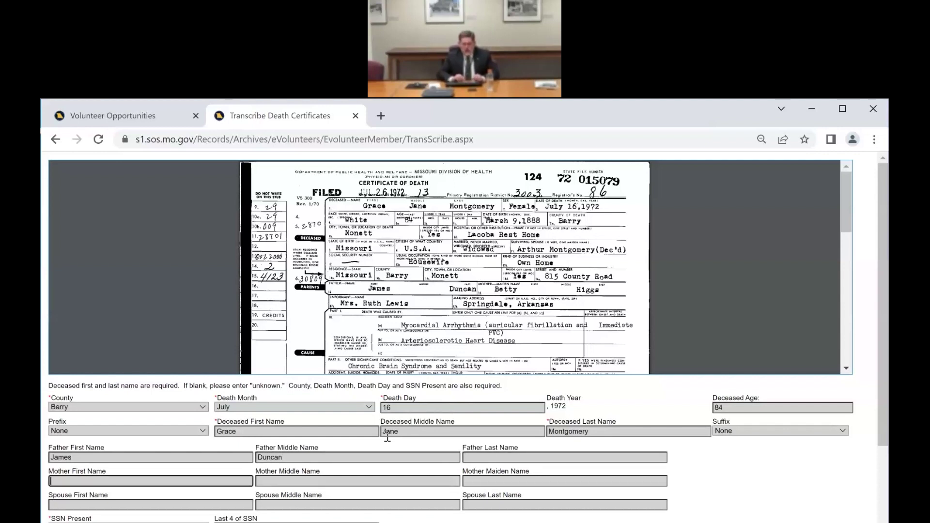
pyautogui.write('Betty')
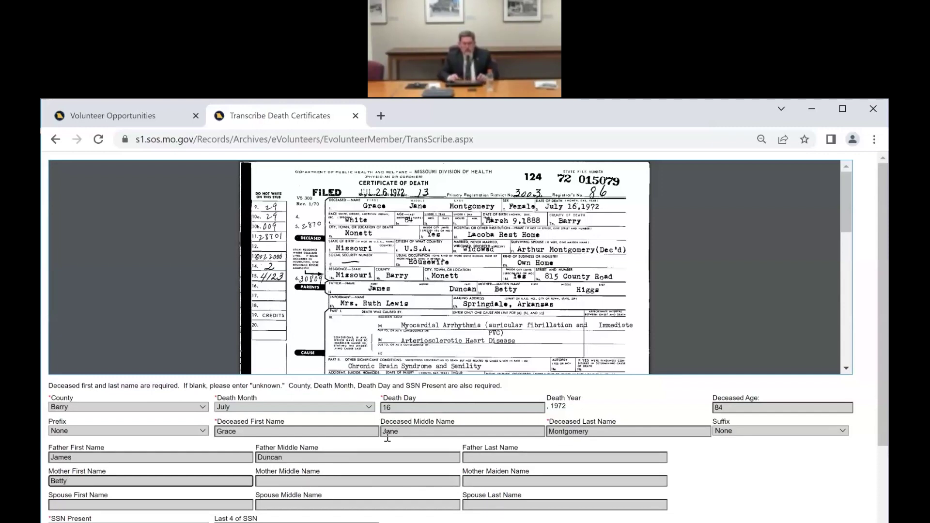
pyautogui.press('Tab')
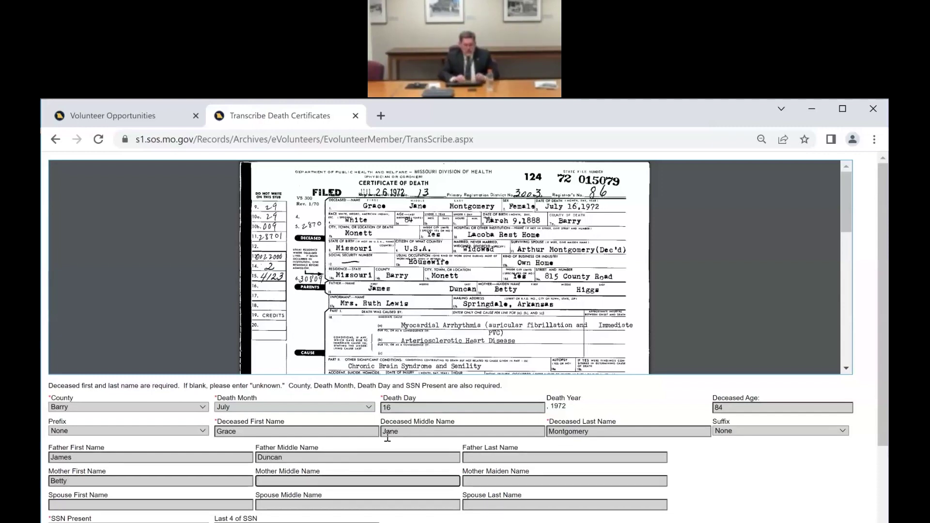
pyautogui.write('Higgs')
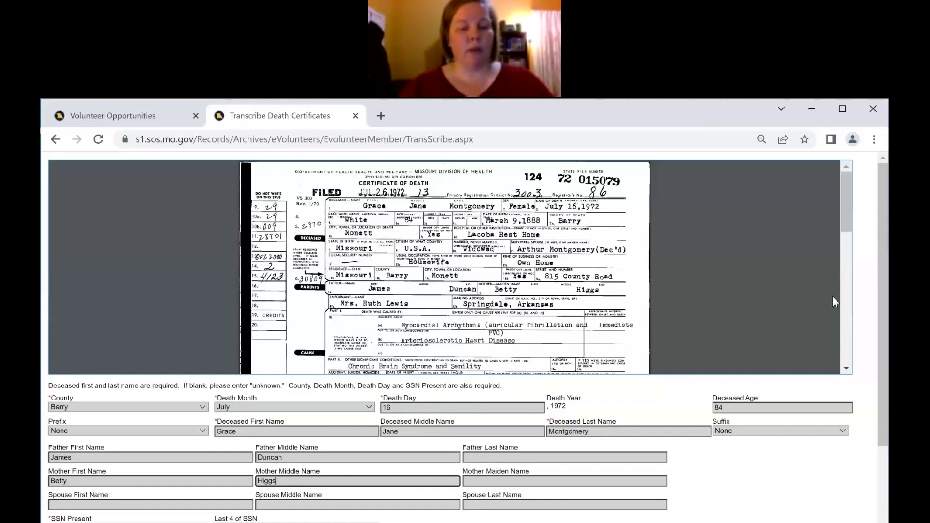
# - Zoom the page in three levels to read the certificate, then back out to reveal the form
pyautogui.hotkey('ctrl', '+')
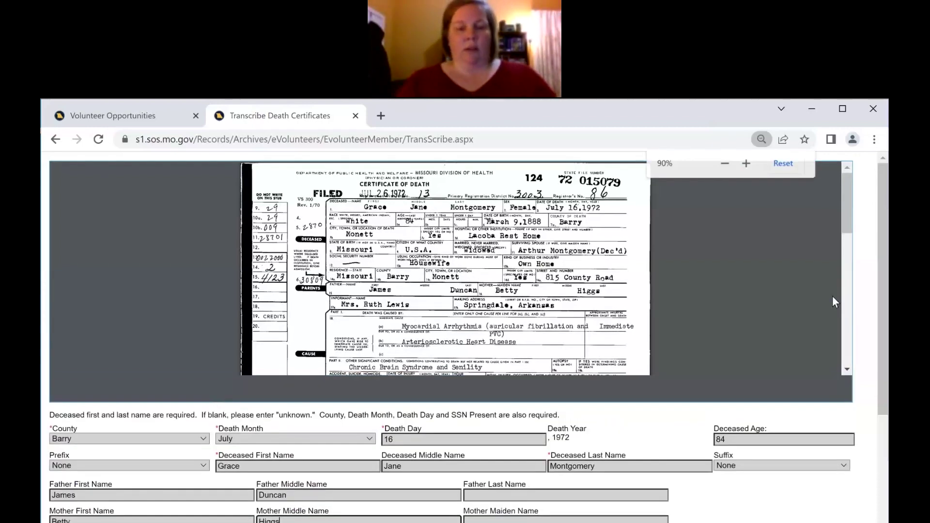
pyautogui.hotkey('ctrl', '+')
pyautogui.hotkey('ctrl', '+')
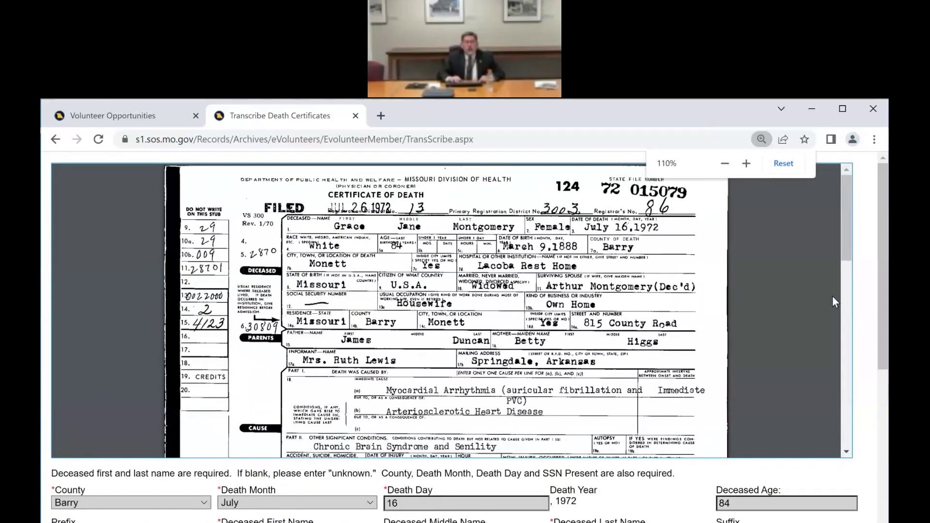
pyautogui.hotkey('ctrl', '+')
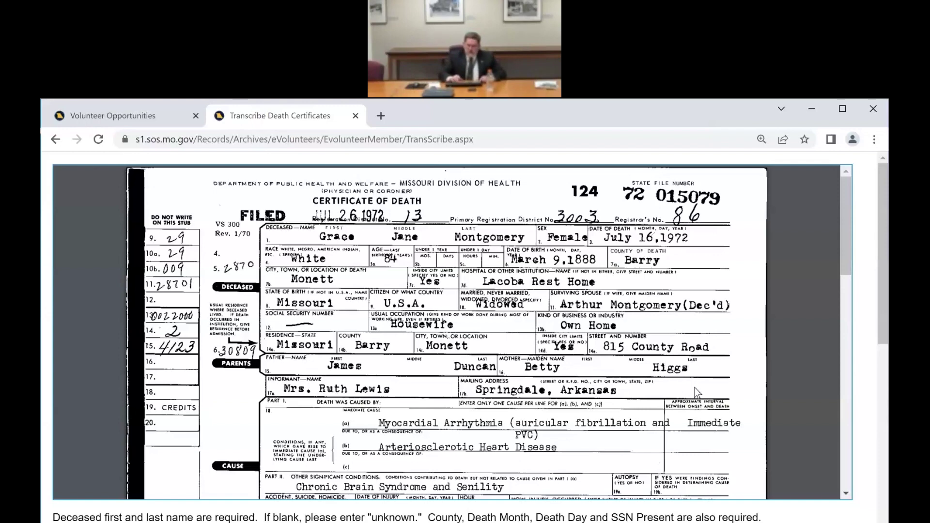
pyautogui.hotkey('ctrl', '-')
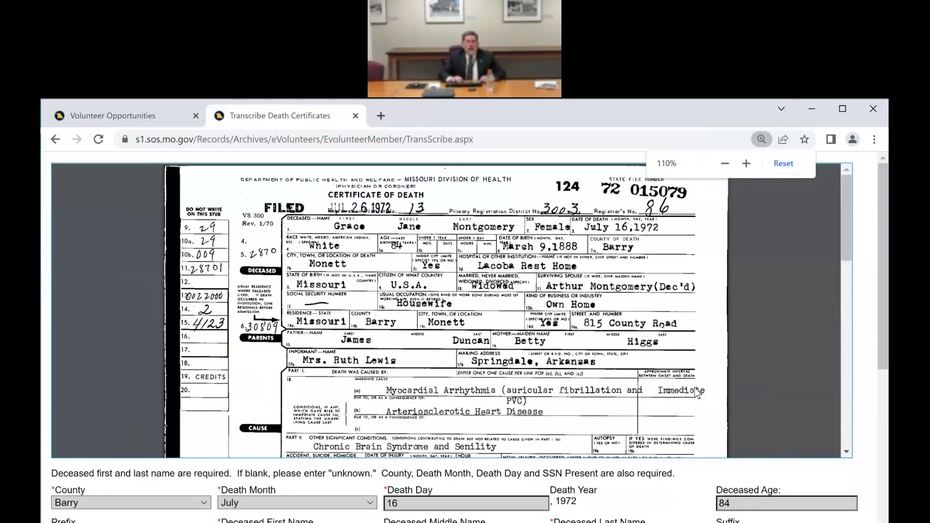
pyautogui.hotkey('ctrl', '-')
pyautogui.hotkey('ctrl', '-')
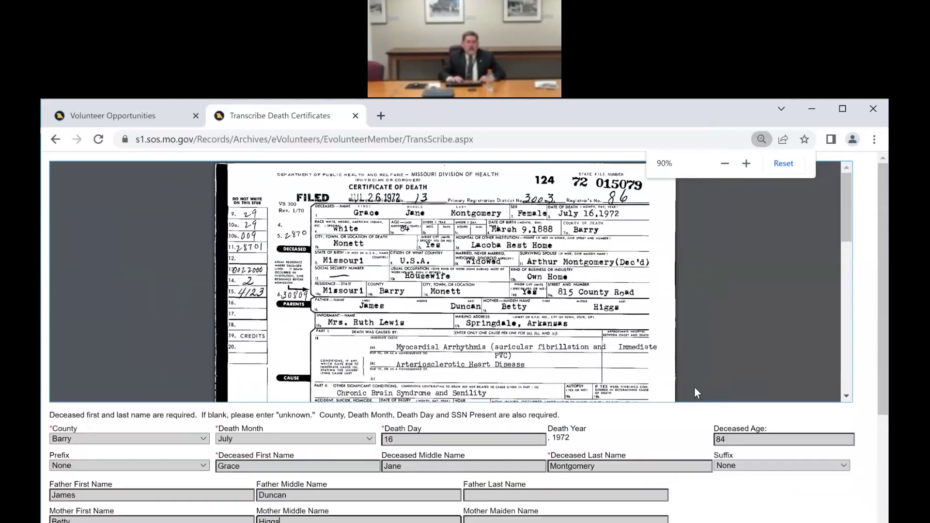
pyautogui.hotkey('ctrl', '-')
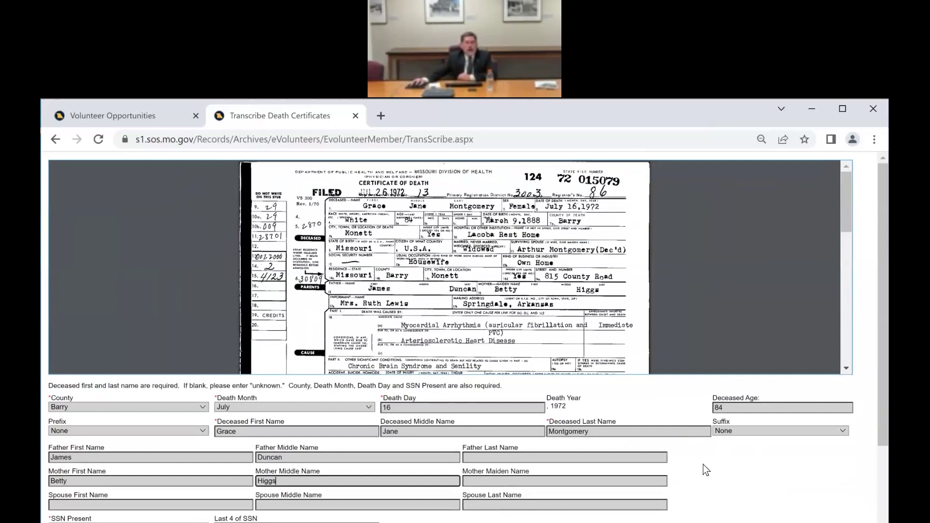
# - Clear the father's middle name and enter his surname in Father Last Name
pyautogui.click(634, 458)
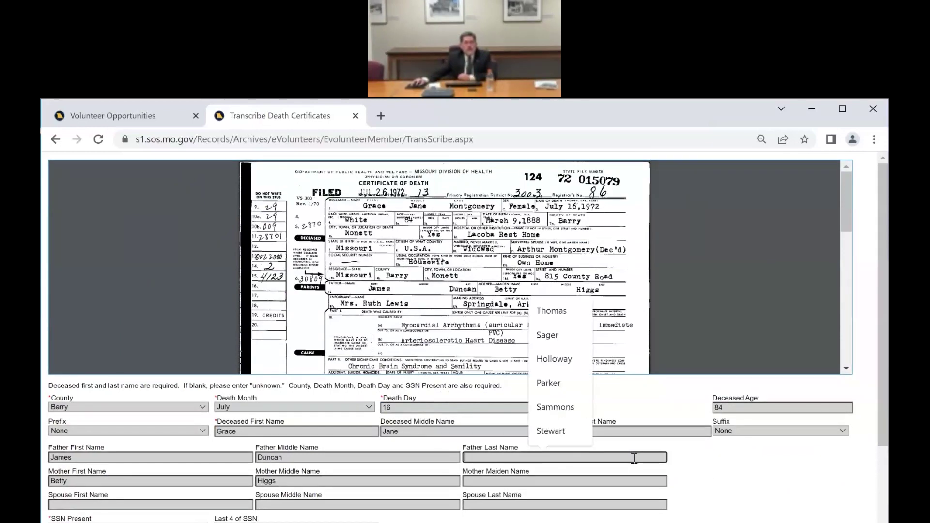
pyautogui.click(383, 458)
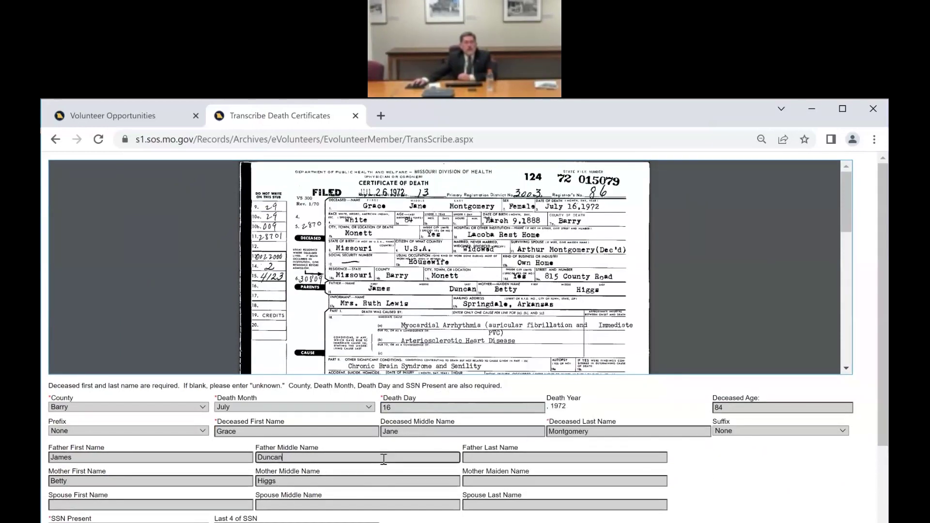
pyautogui.press('BackSpace')
pyautogui.press('BackSpace')
pyautogui.press('BackSpace')
pyautogui.press('BackSpace')
pyautogui.press('BackSpace')
pyautogui.press('BackSpace')
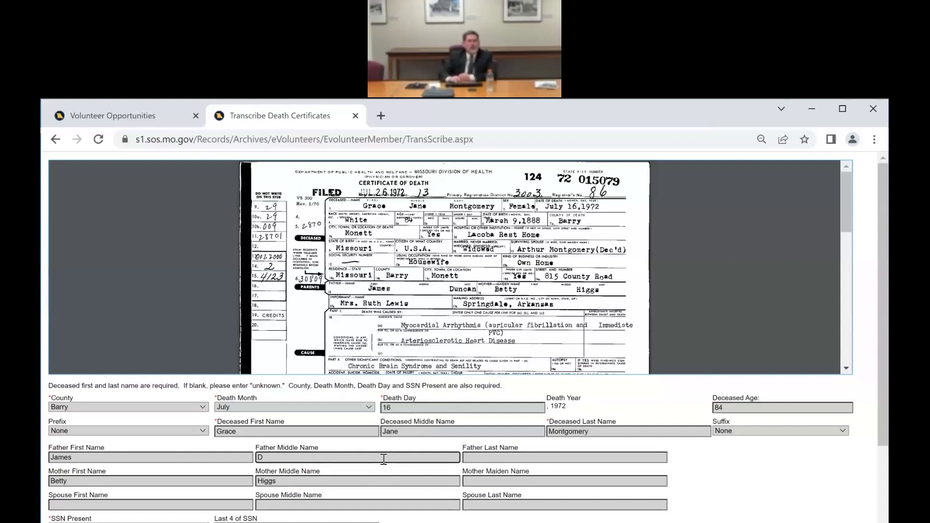
pyautogui.press('Tab')
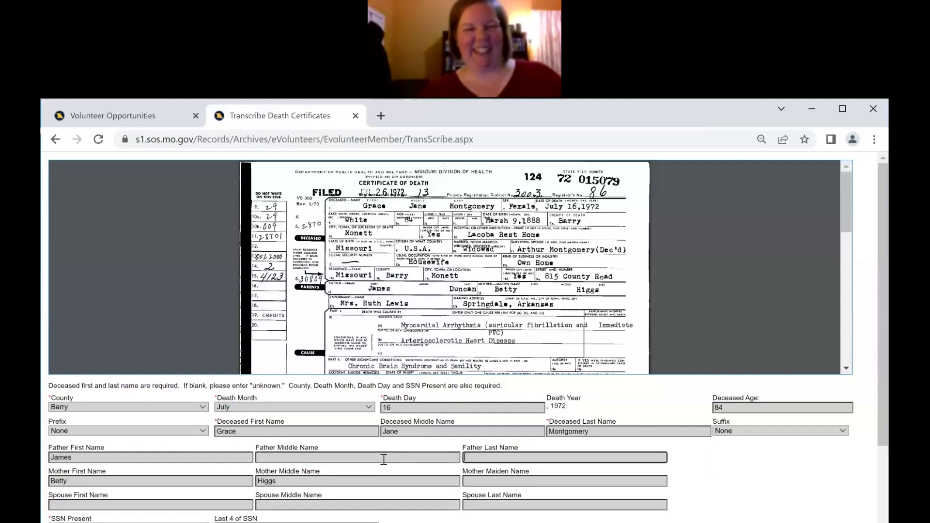
pyautogui.write('Duncan')
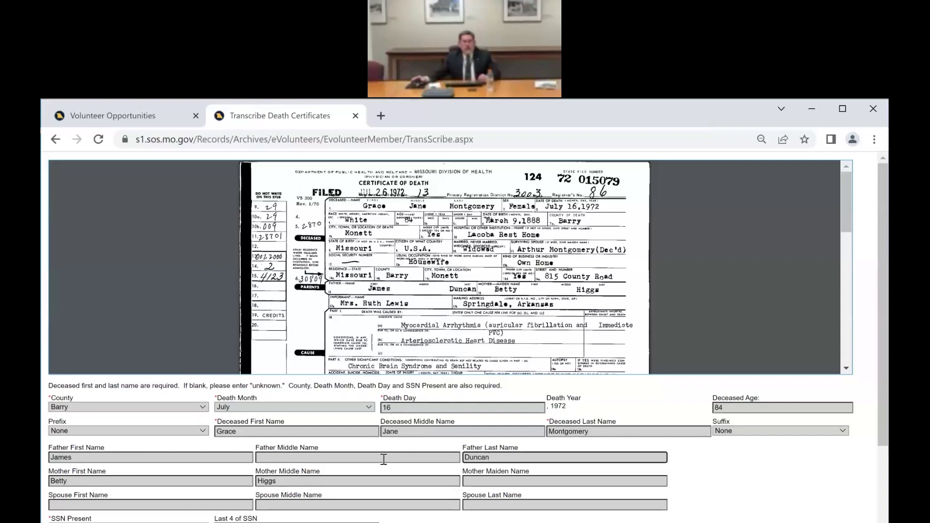
# - Clear the mother's middle name and enter her surname in Mother Maiden Name
pyautogui.click(387, 484)
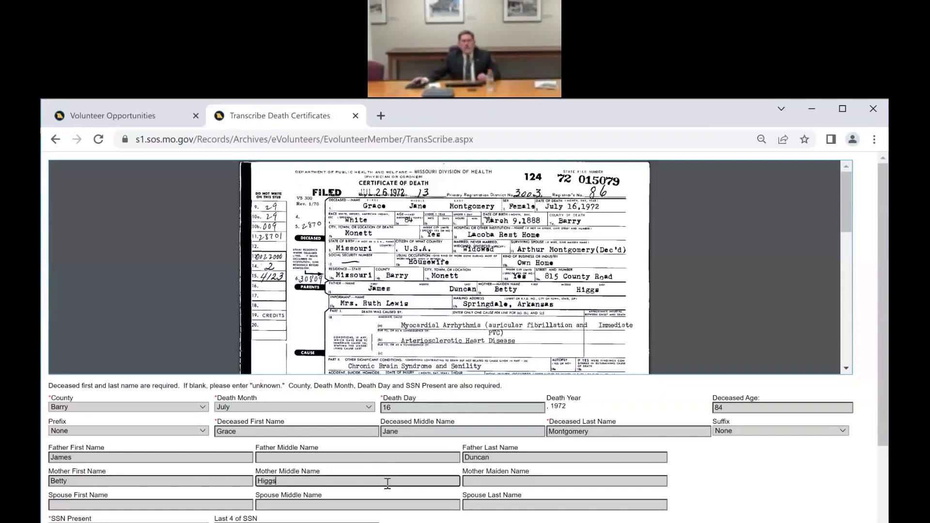
pyautogui.press('BackSpace')
pyautogui.press('BackSpace')
pyautogui.press('BackSpace')
pyautogui.press('BackSpace')
pyautogui.press('BackSpace')
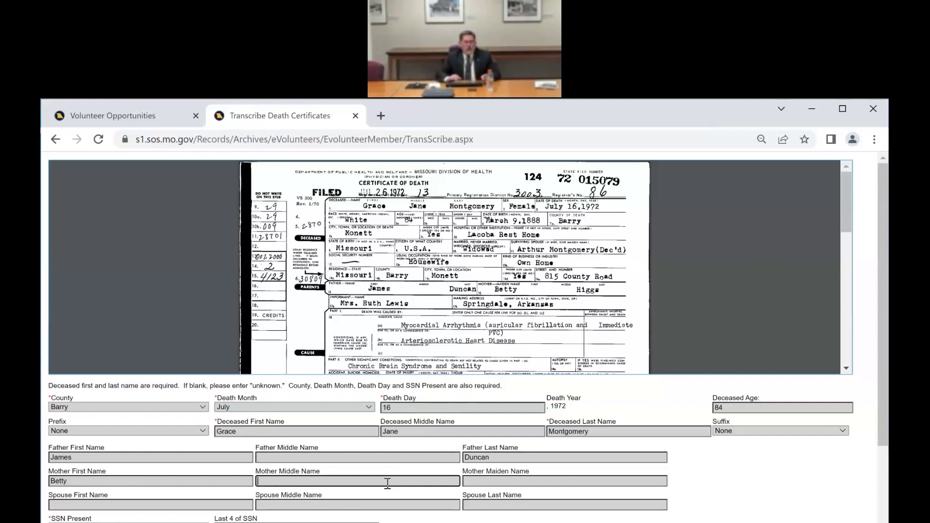
pyautogui.press('Tab')
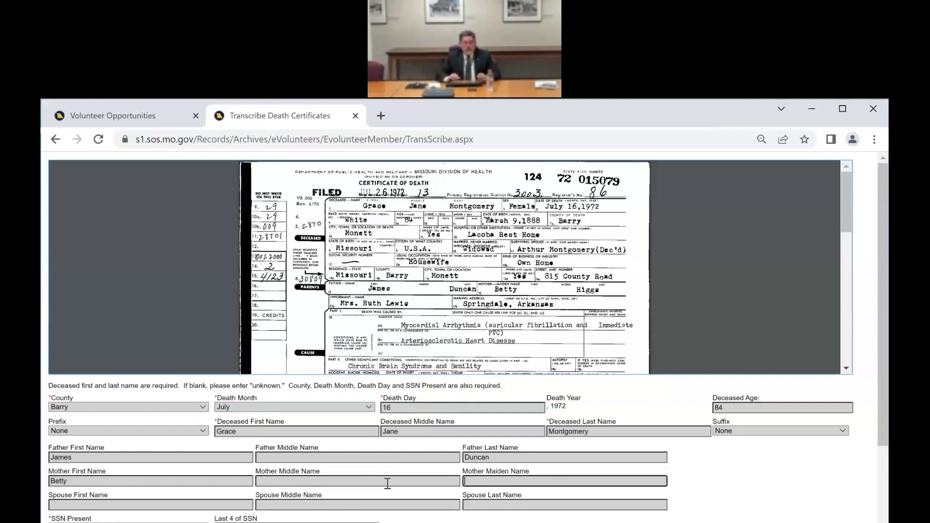
pyautogui.write('Higgs')
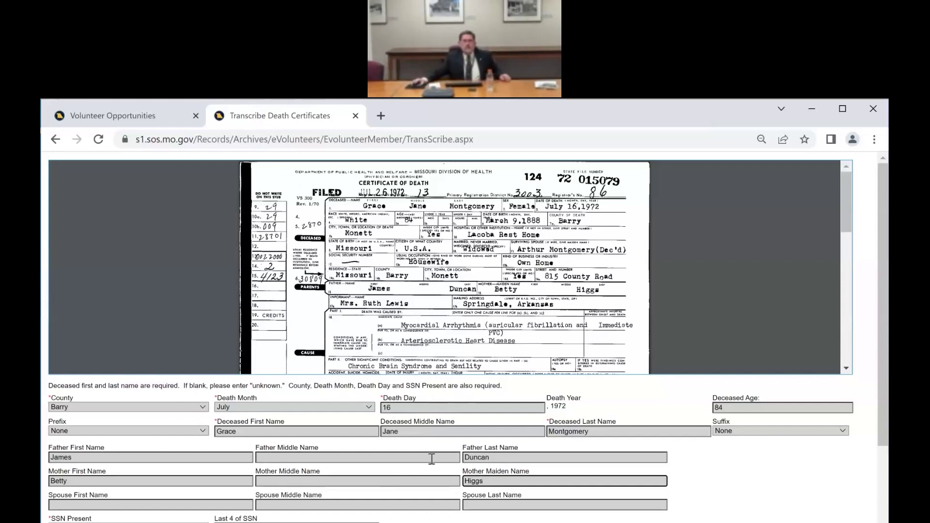
pyautogui.click(145, 504)
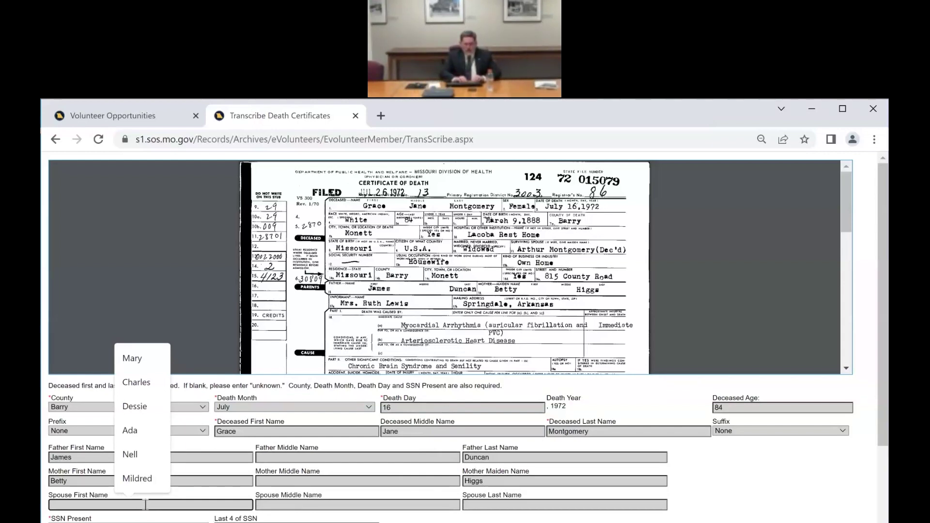
# - Enter the spouse's first name, fixing its typo, and type the spouse's surname
pyautogui.write('u')
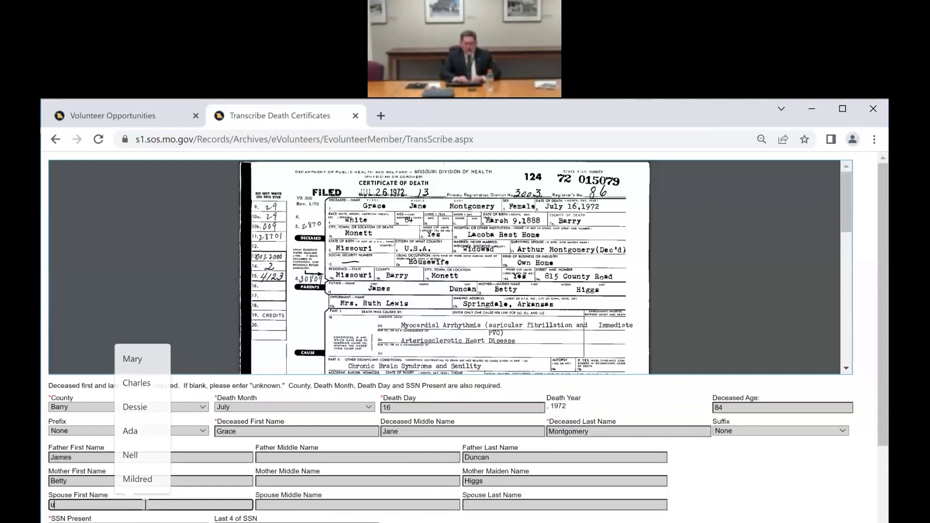
pyautogui.write('rt')
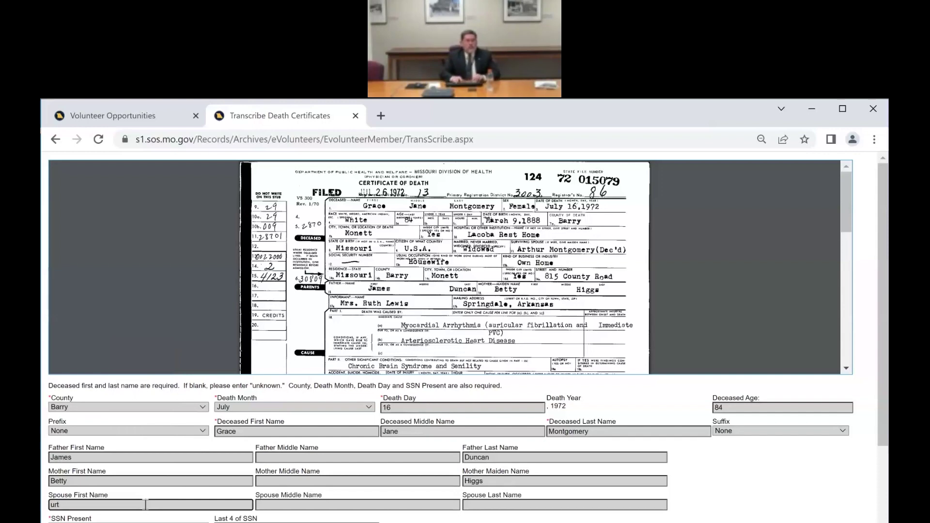
pyautogui.press('BackSpace')
pyautogui.press('BackSpace')
pyautogui.write('A')
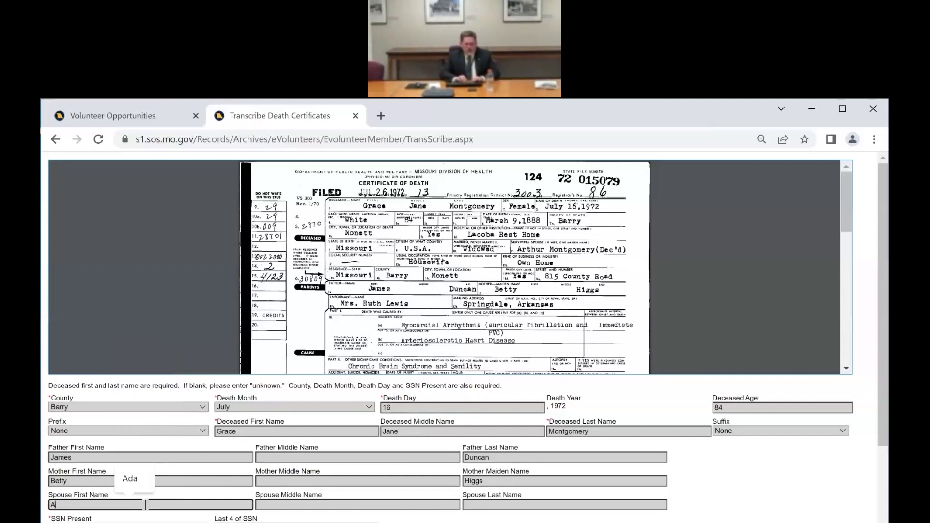
pyautogui.write('rthue')
pyautogui.press('Tab')
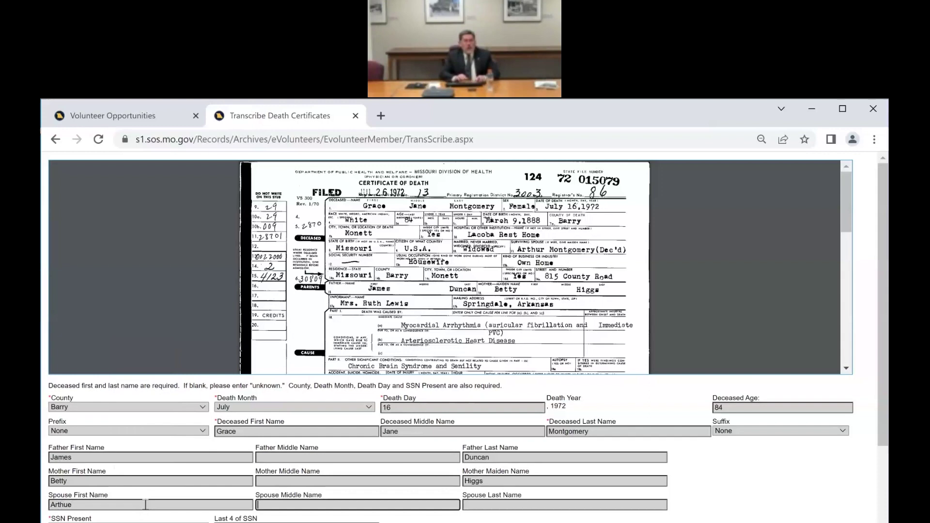
pyautogui.click(101, 504)
pyautogui.doubleClick(102, 504)
pyautogui.write('Arth')
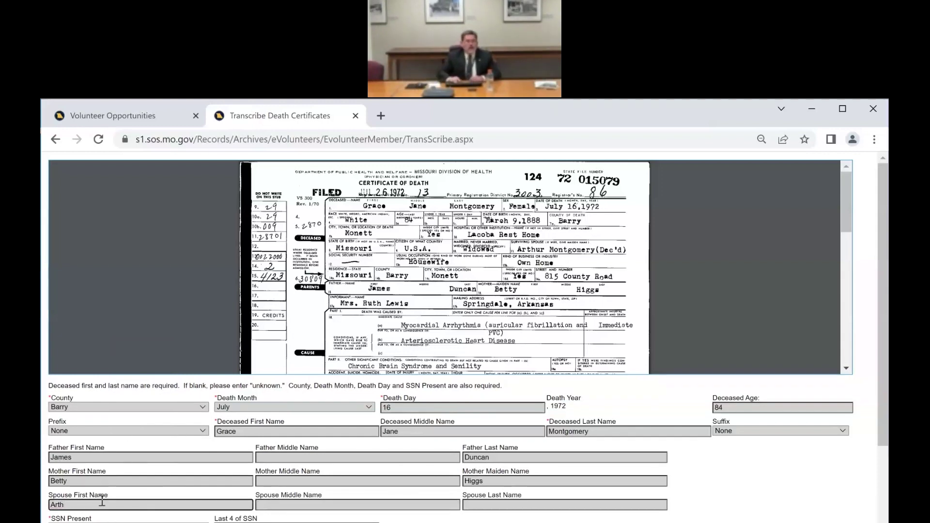
pyautogui.write('ur')
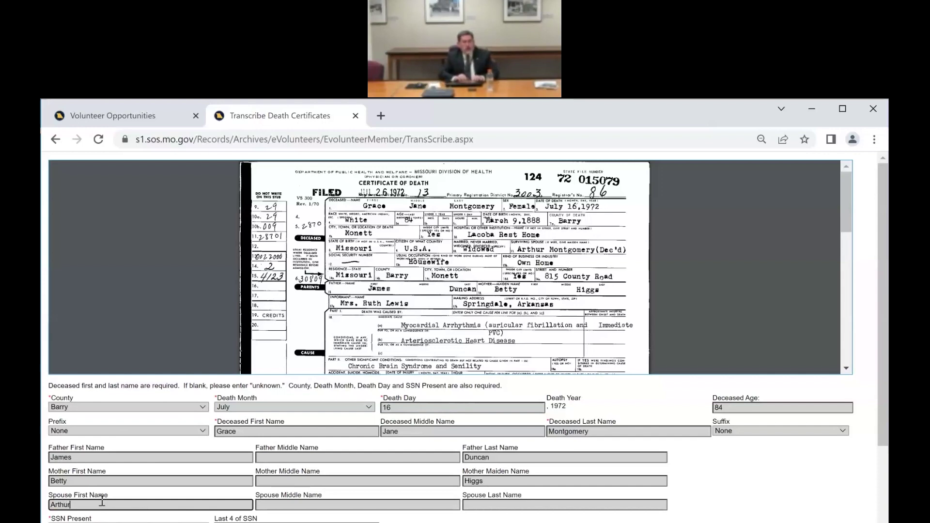
pyautogui.press('Tab')
pyautogui.press('Tab')
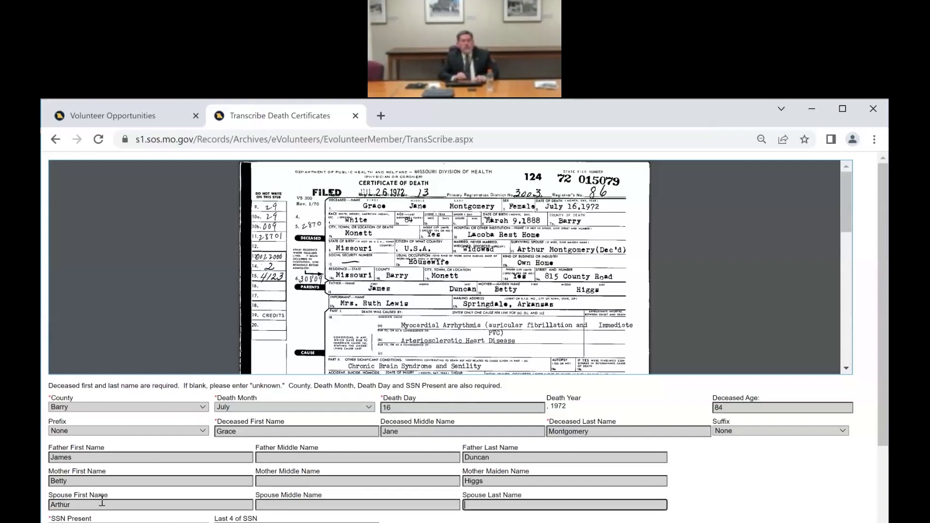
pyautogui.write('Mon')
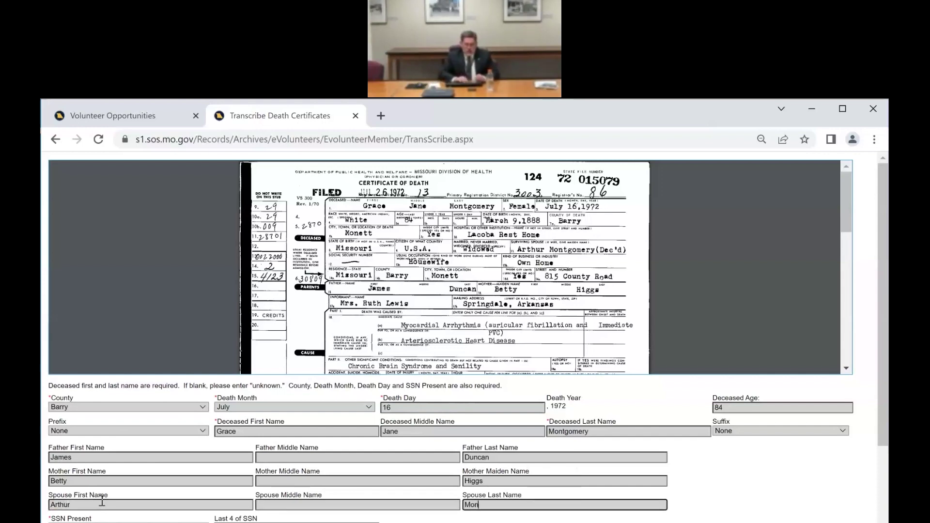
pyautogui.write('gomery')
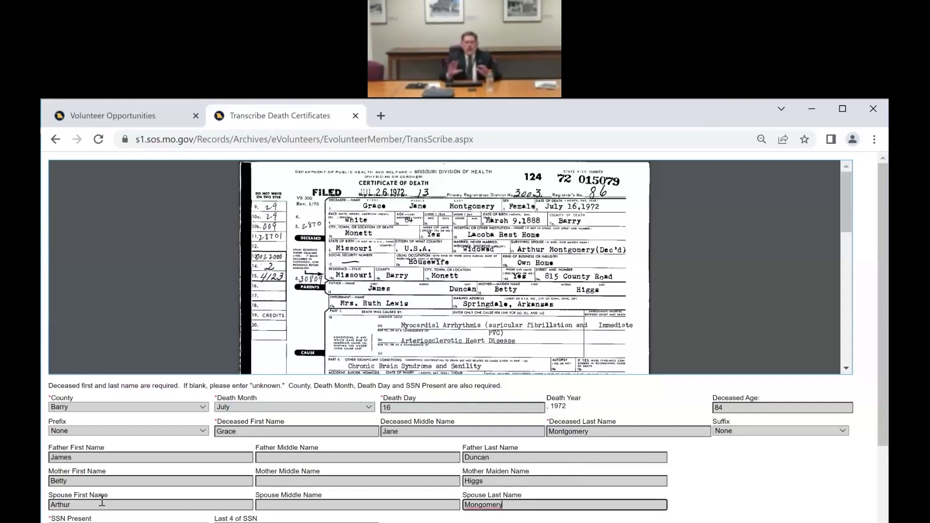
# - Insert the missing 't' into the spouse's surname to correct its spelling
pyautogui.scroll(-2, 292, 329)
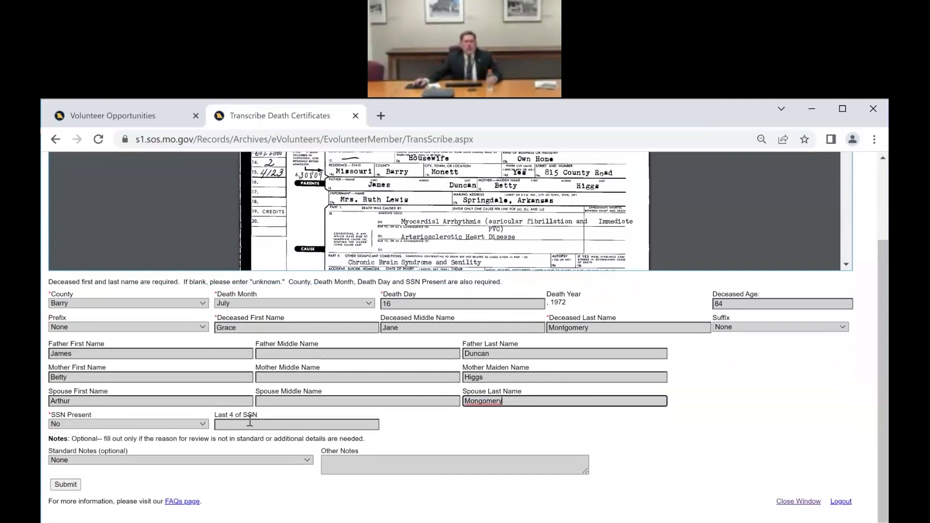
pyautogui.scroll(1, 295, 329)
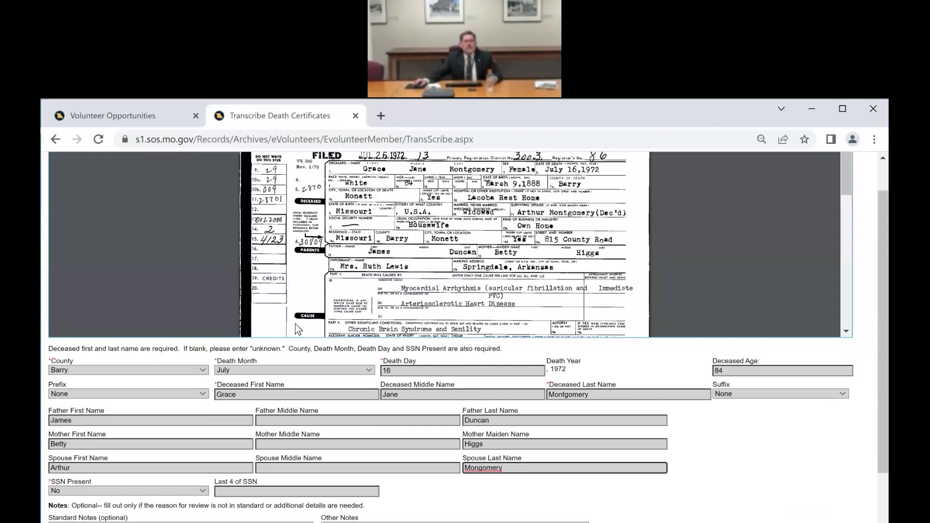
pyautogui.scroll(-3, 295, 323)
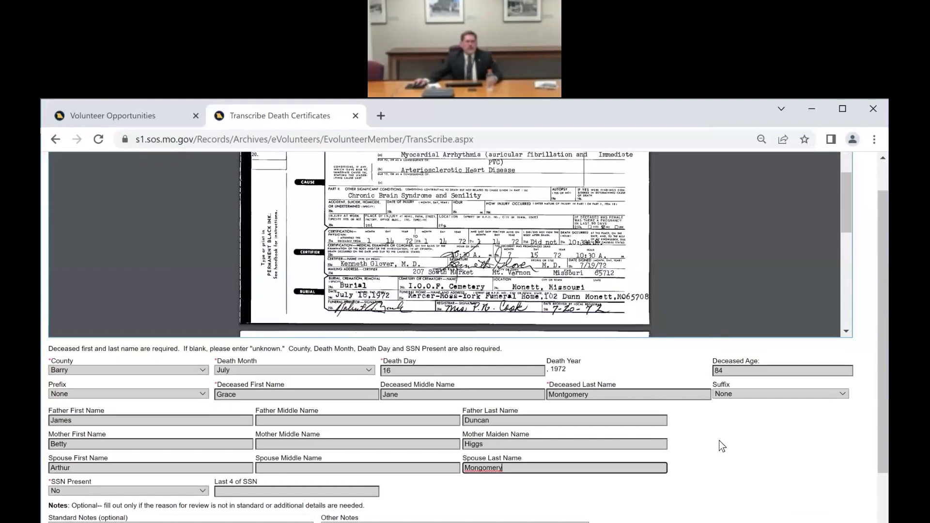
pyautogui.scroll(-1, 722, 441)
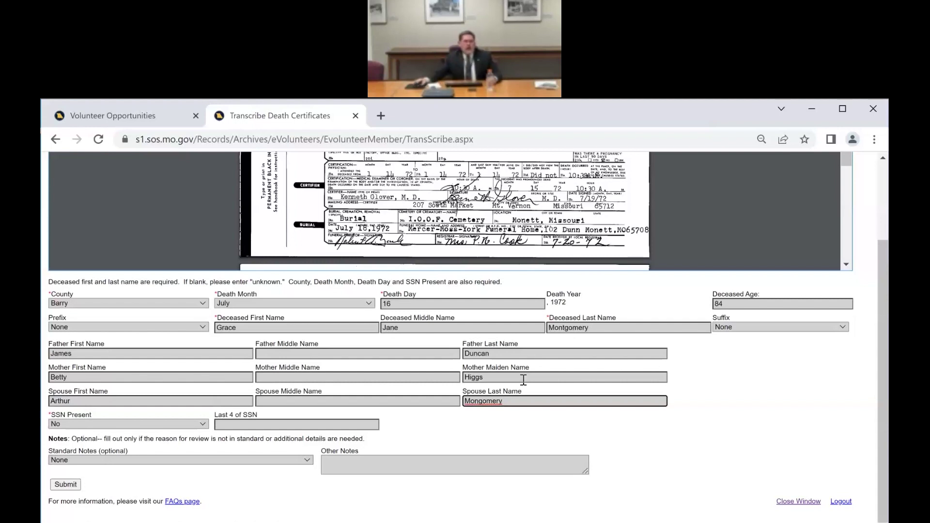
pyautogui.click(480, 401)
pyautogui.write('t')
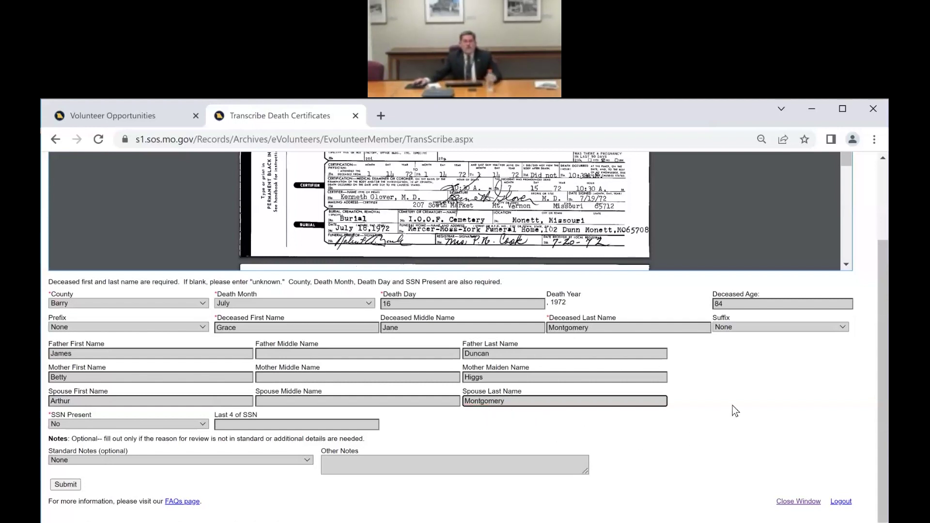
pyautogui.click(759, 383)
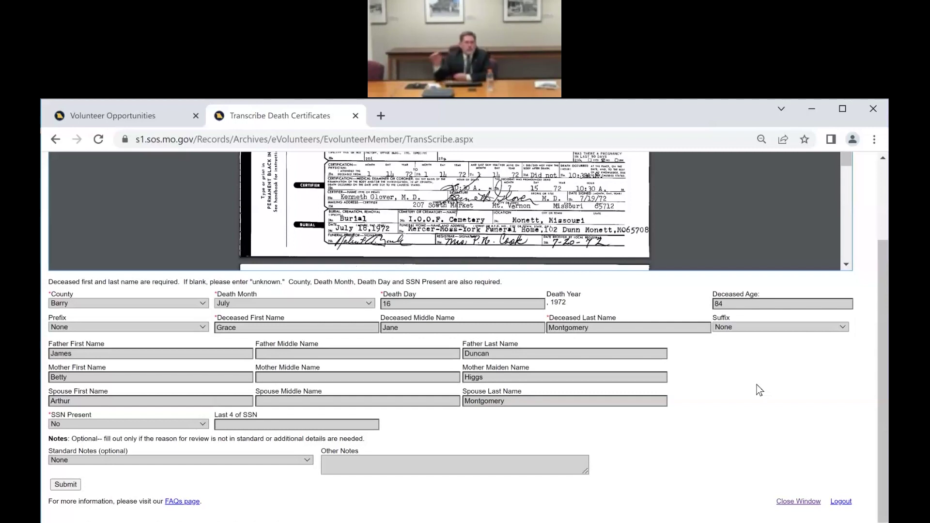
pyautogui.click(307, 461)
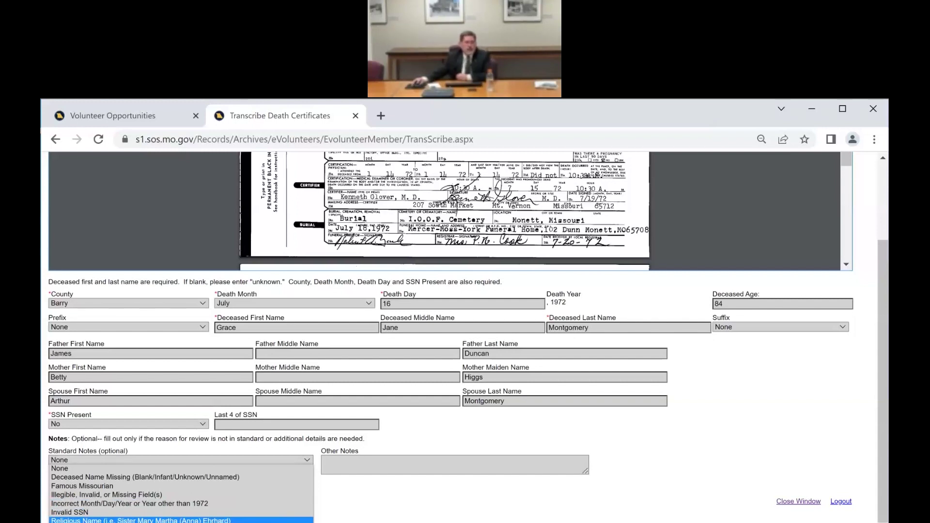
pyautogui.scroll(2, 726, 484)
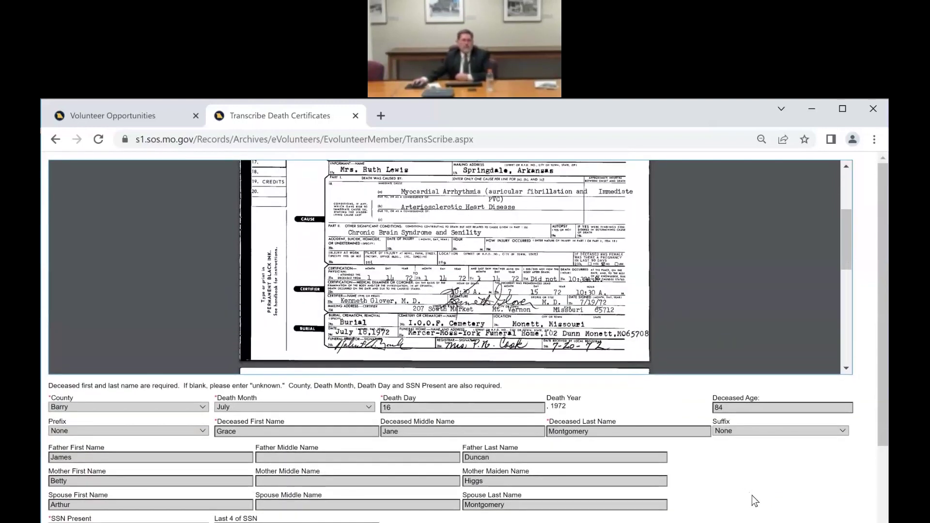
pyautogui.scroll(-4, 757, 491)
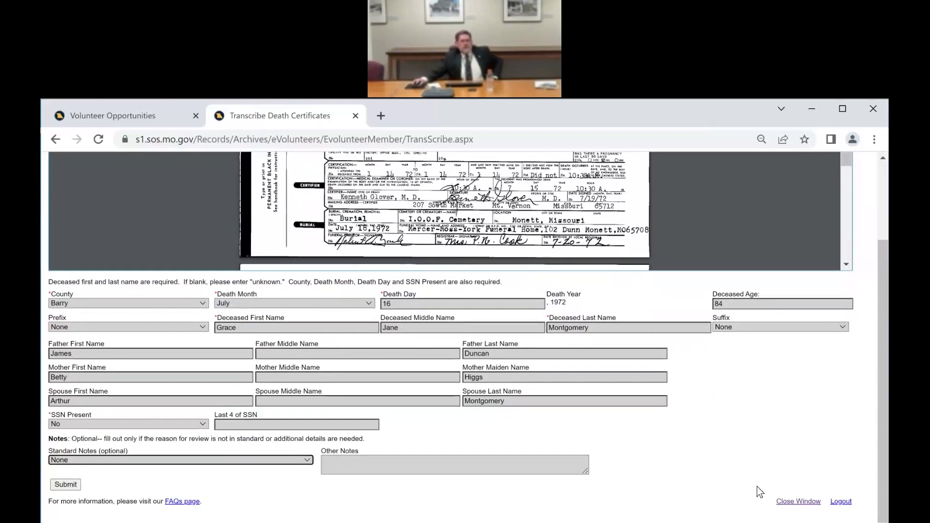
pyautogui.scroll(4, 760, 484)
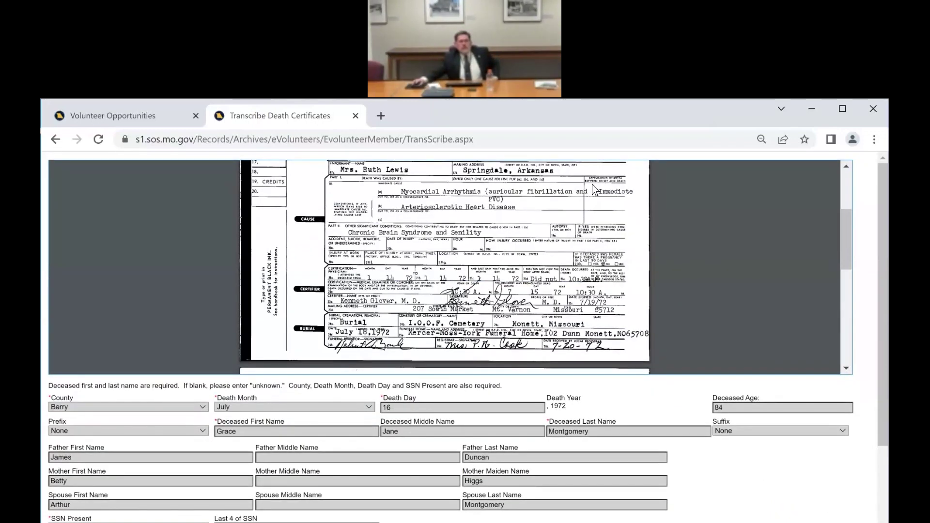
pyautogui.scroll(3, 767, 309)
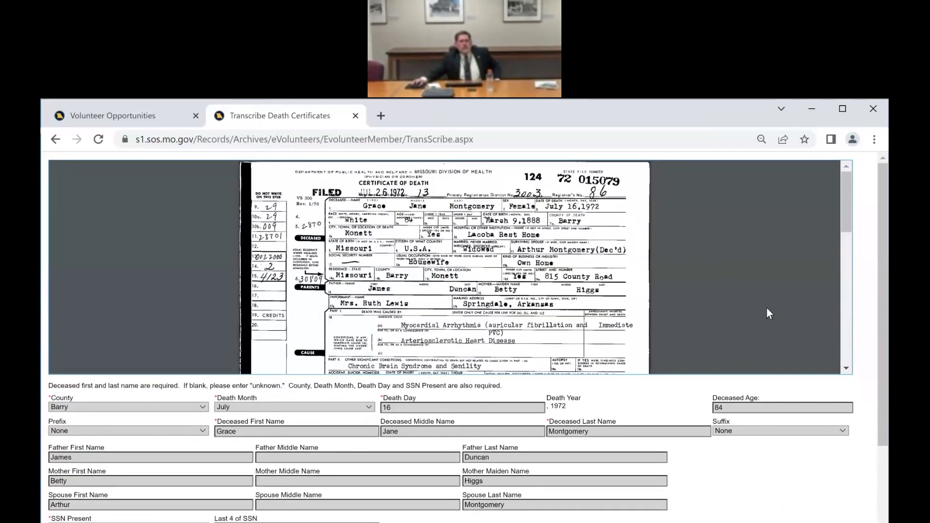
pyautogui.scroll(-3, 766, 316)
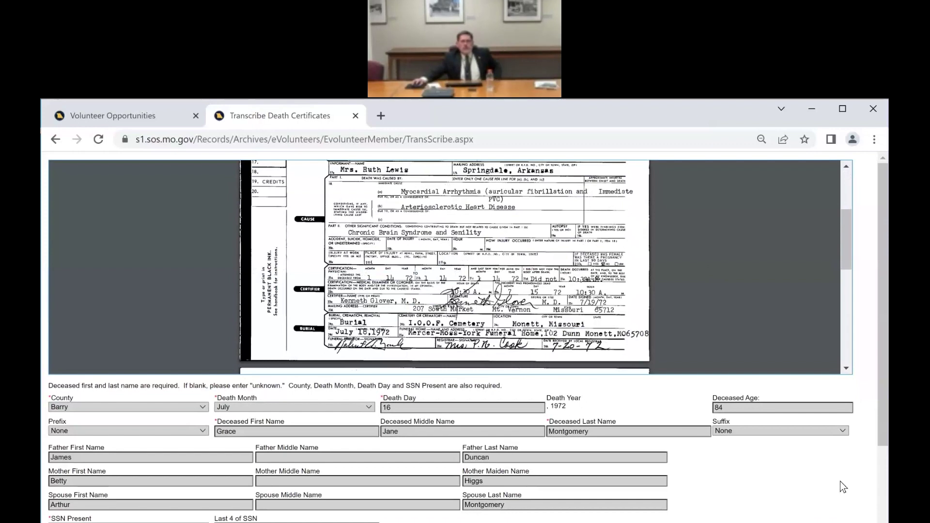
pyautogui.scroll(-2, 840, 482)
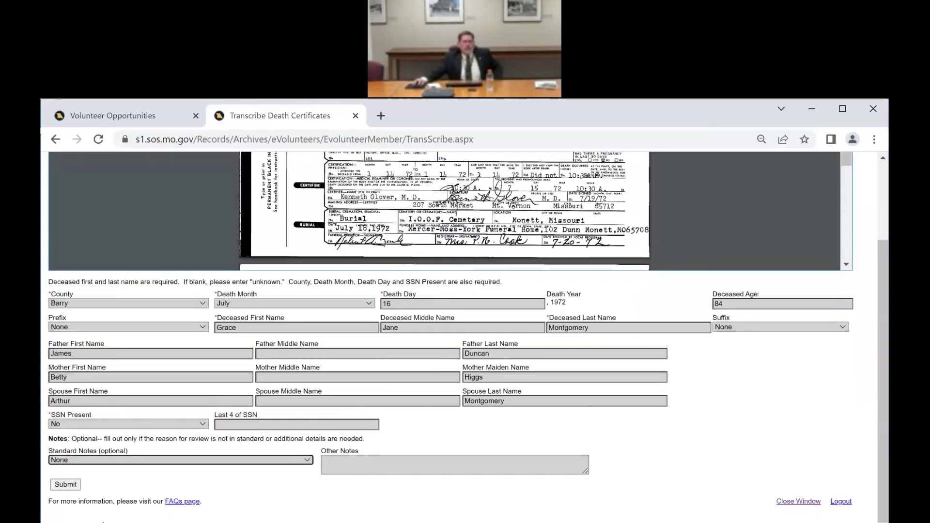
# - Submit the completed death certificate record to load the next certificate
pyautogui.click(55, 484)
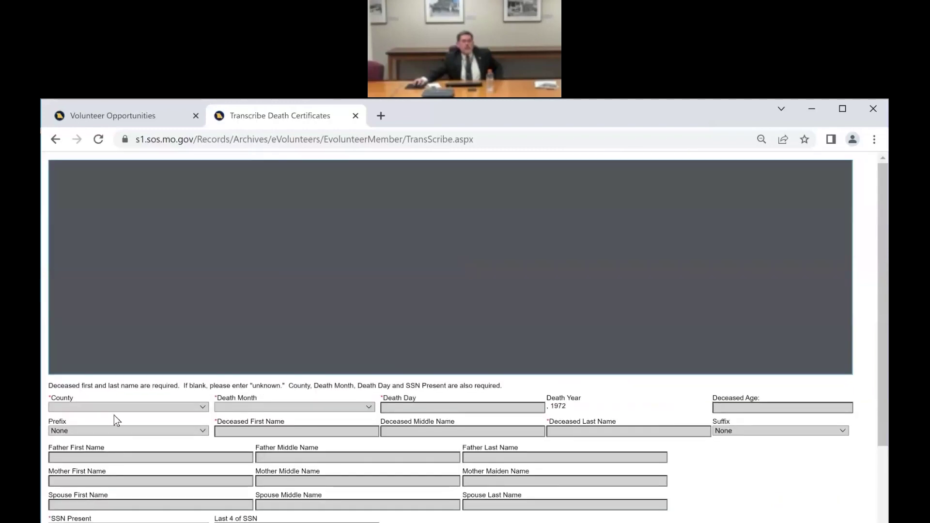
pyautogui.click(116, 407)
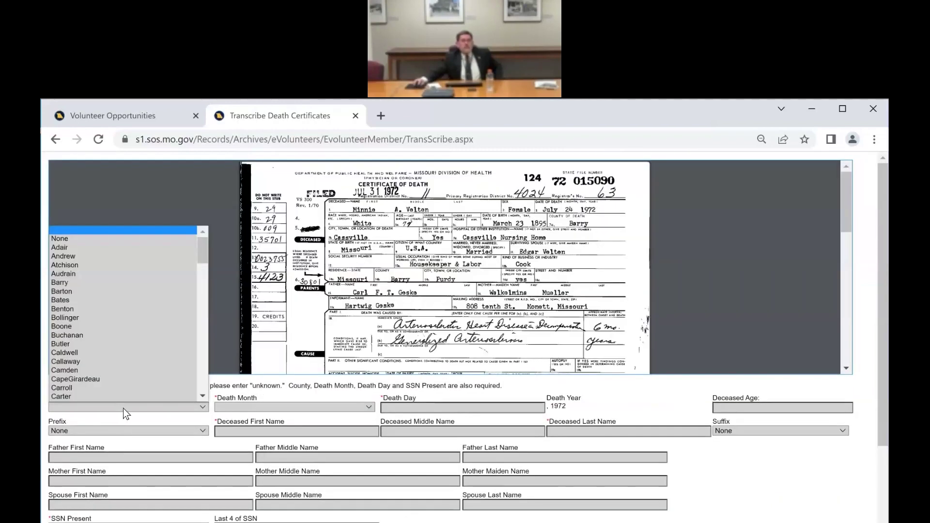
pyautogui.click(123, 409)
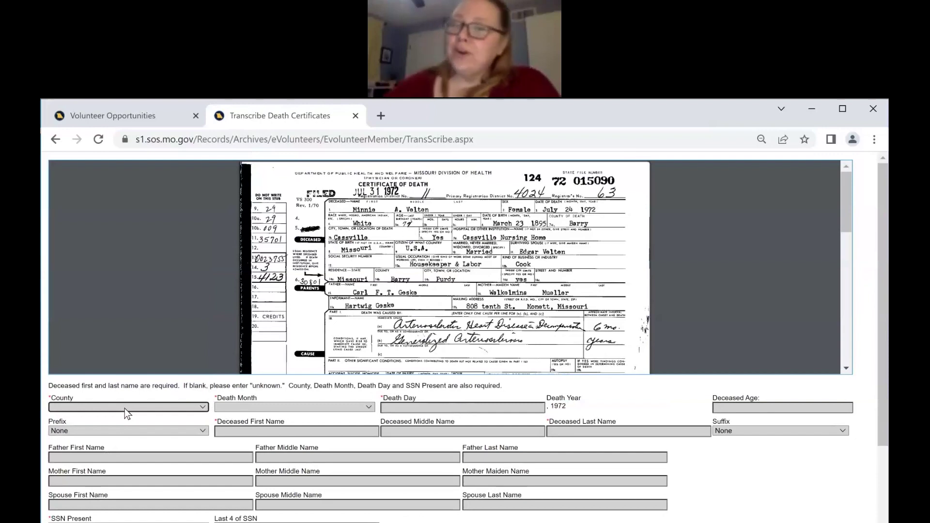
pyautogui.scroll(-3, 845, 421)
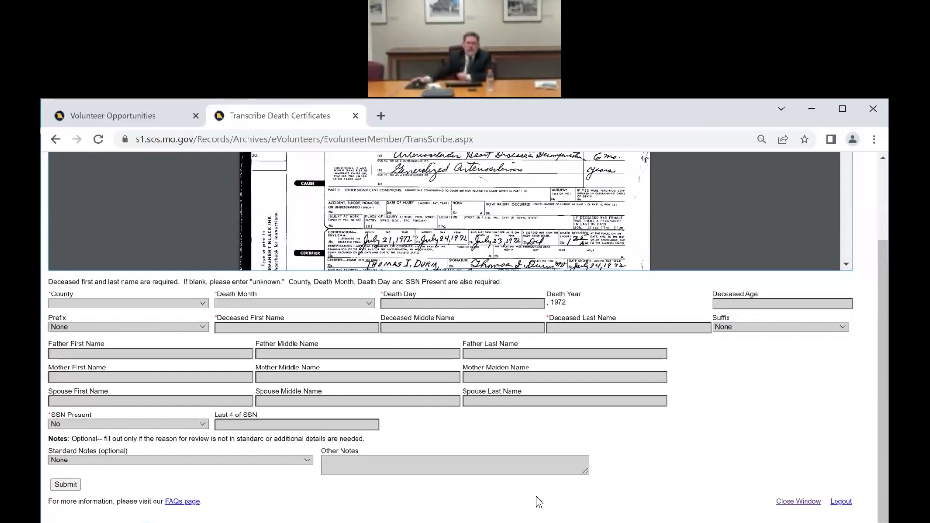
pyautogui.scroll(2, 711, 464)
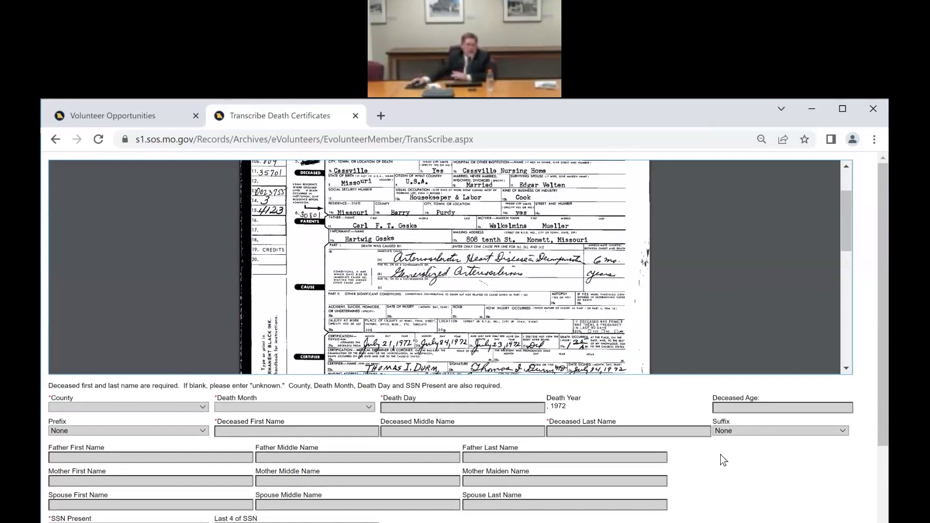
pyautogui.scroll(3, 680, 328)
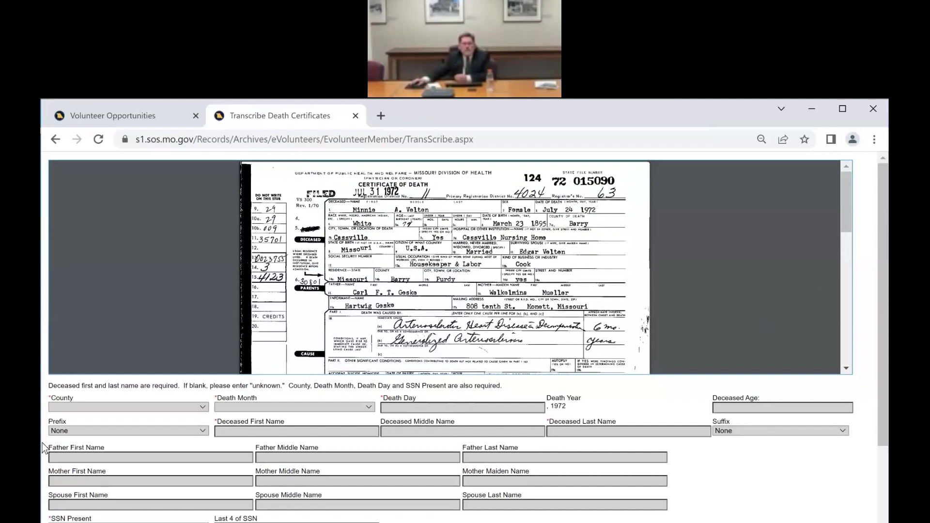
# - Set County to Barry, Death Month to July and Death Day to 24
pyautogui.click(97, 407)
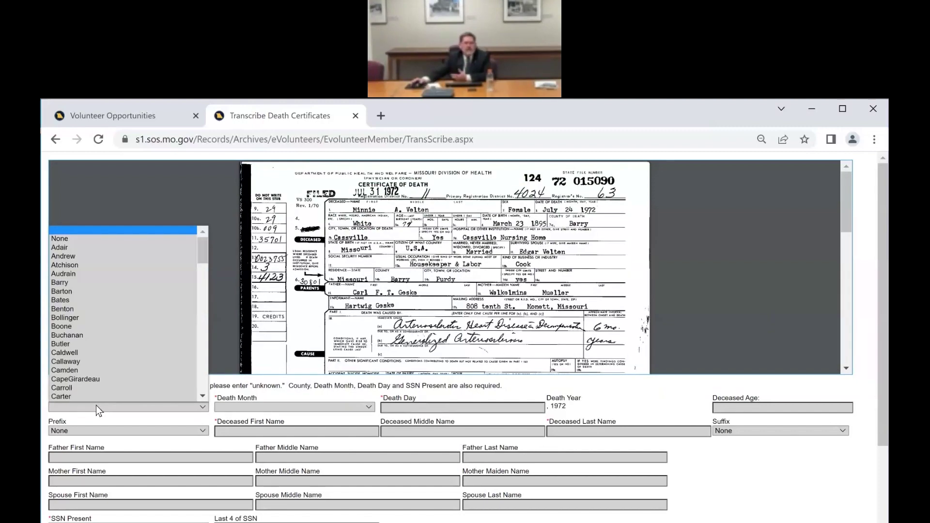
pyautogui.click(141, 285)
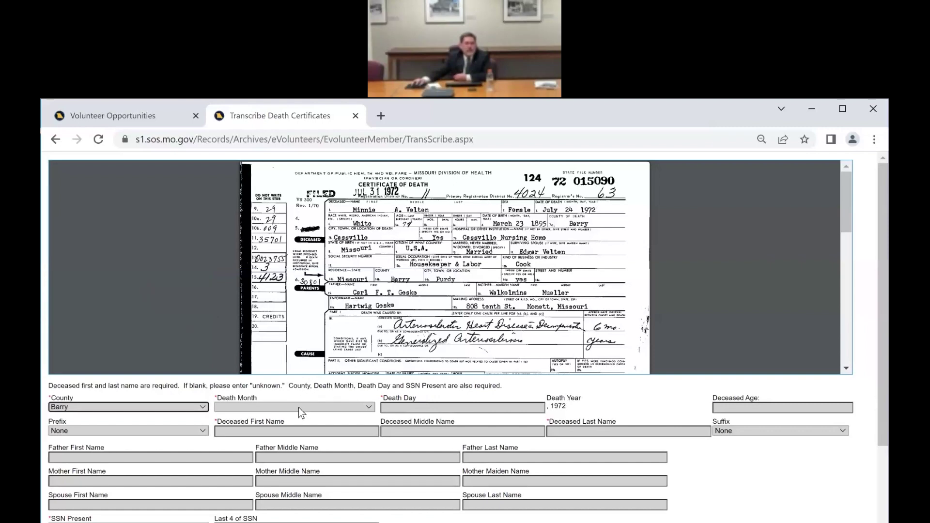
pyautogui.click(299, 408)
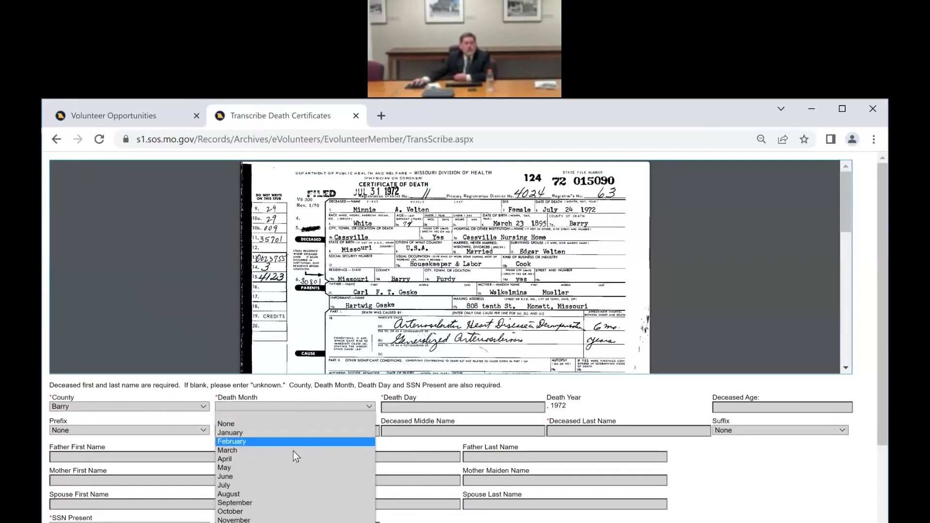
pyautogui.click(289, 486)
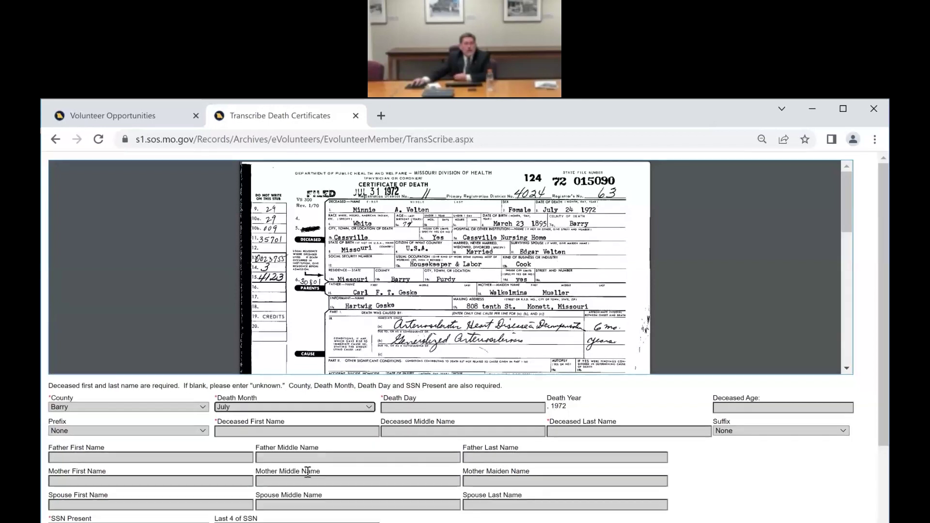
pyautogui.click(409, 407)
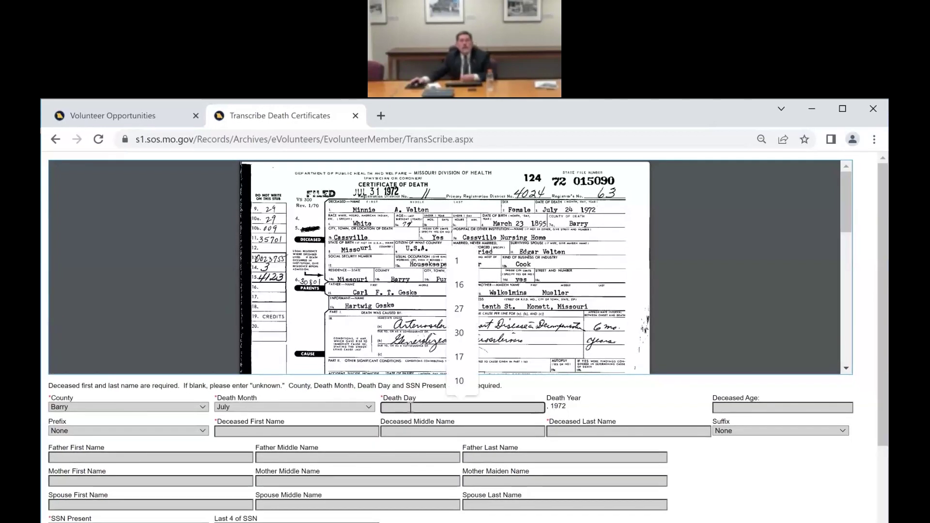
pyautogui.write('24')
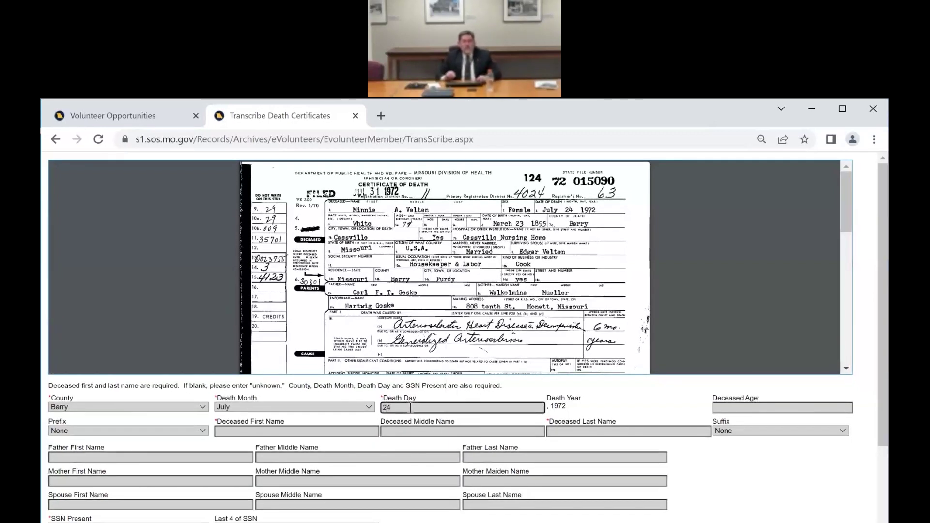
pyautogui.press('Tab')
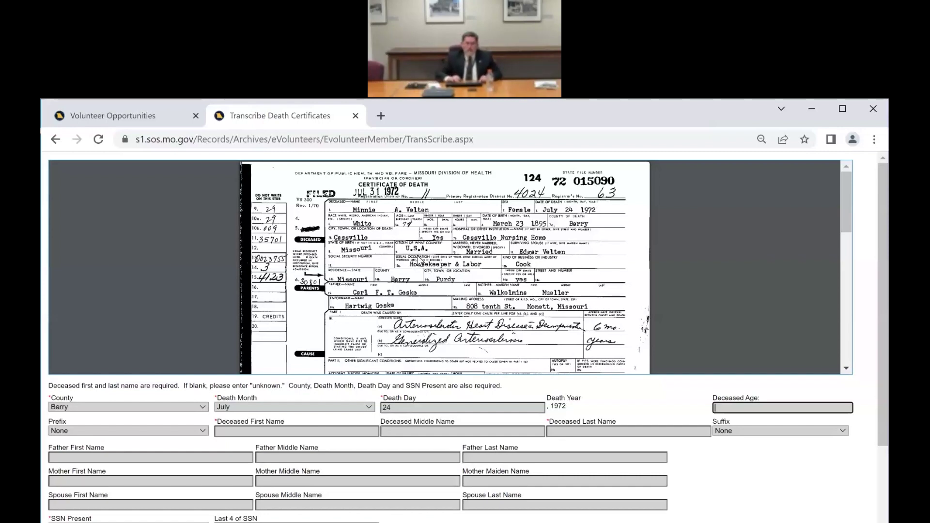
pyautogui.hotkey('ctrl', '+')
pyautogui.hotkey('ctrl', '+')
pyautogui.hotkey('ctrl', '+')
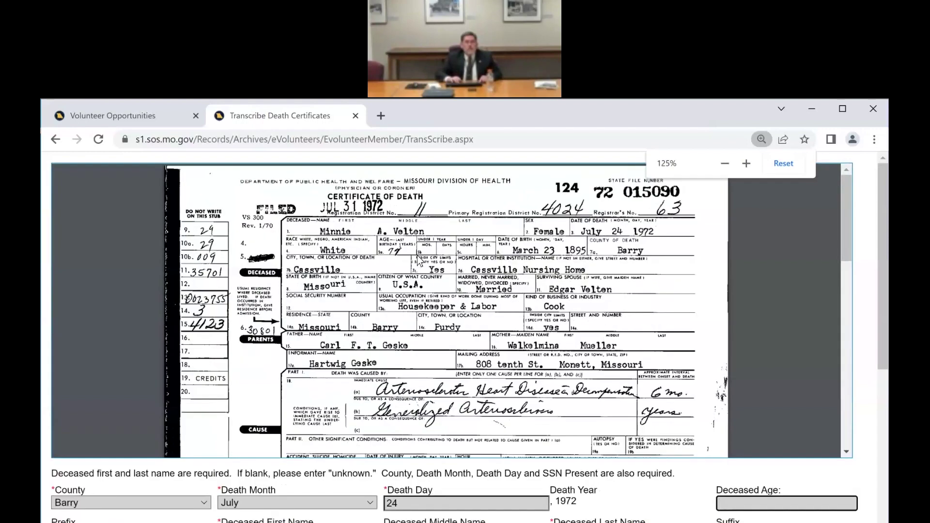
pyautogui.hotkey('ctrl', '+')
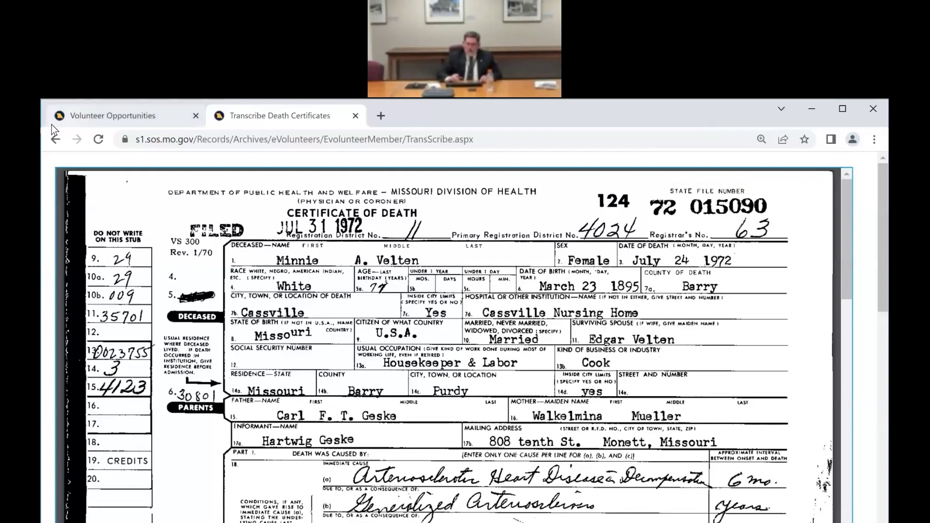
pyautogui.hotkey('ctrl', '-')
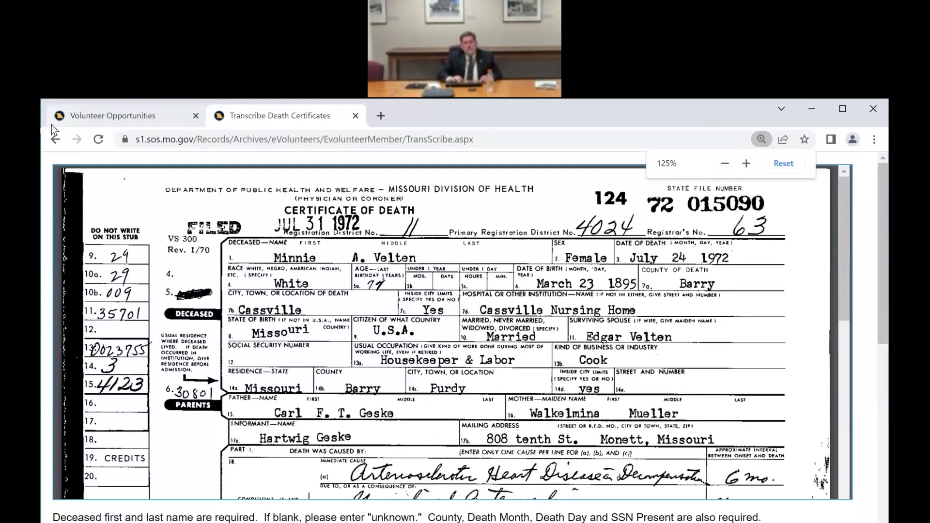
pyautogui.hotkey('ctrl', '-')
pyautogui.hotkey('ctrl', '-')
pyautogui.hotkey('ctrl', '-')
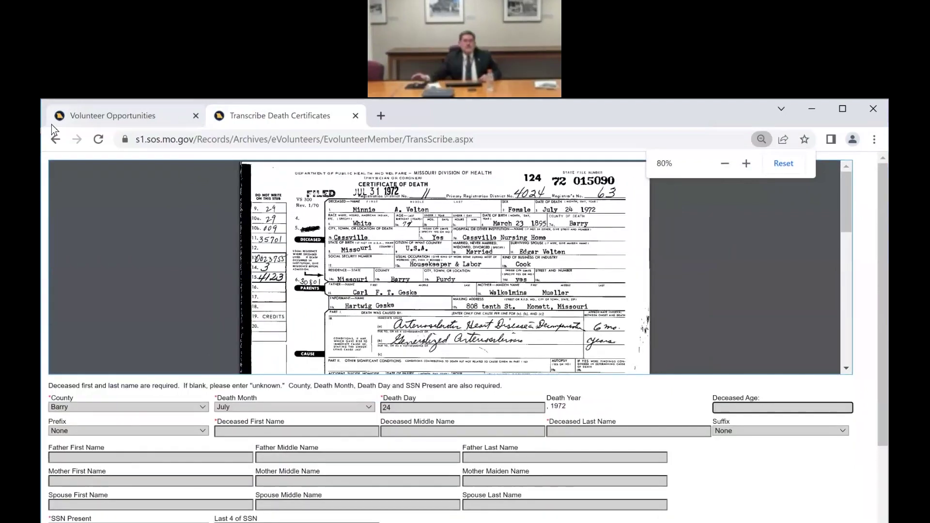
# - Enter age 77, then the deceased's first name, middle initial and surname
pyautogui.click(753, 407)
pyautogui.write('77')
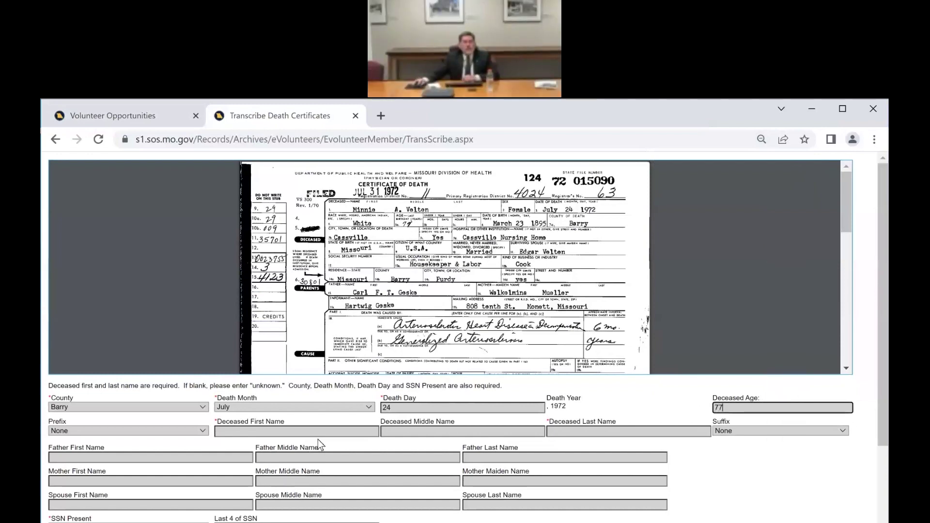
pyautogui.press('Tab')
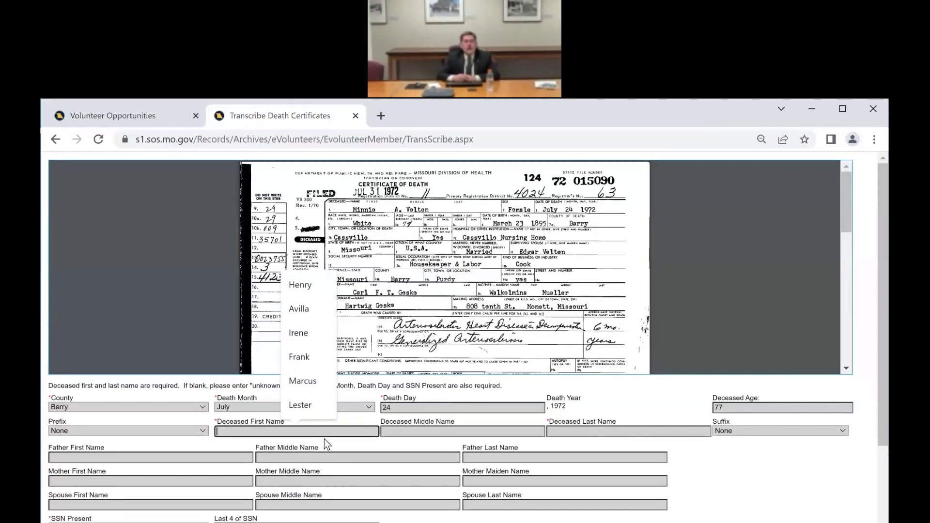
pyautogui.write('Minnie')
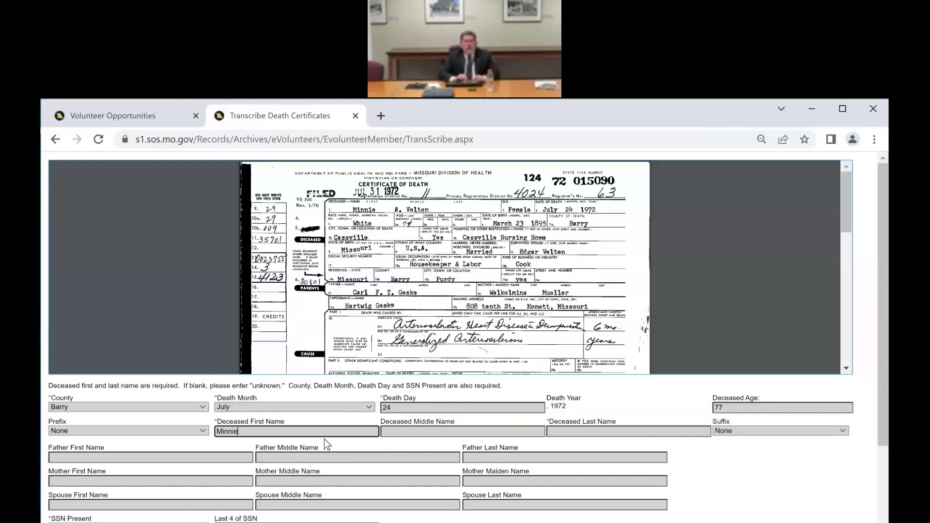
pyautogui.press('Tab')
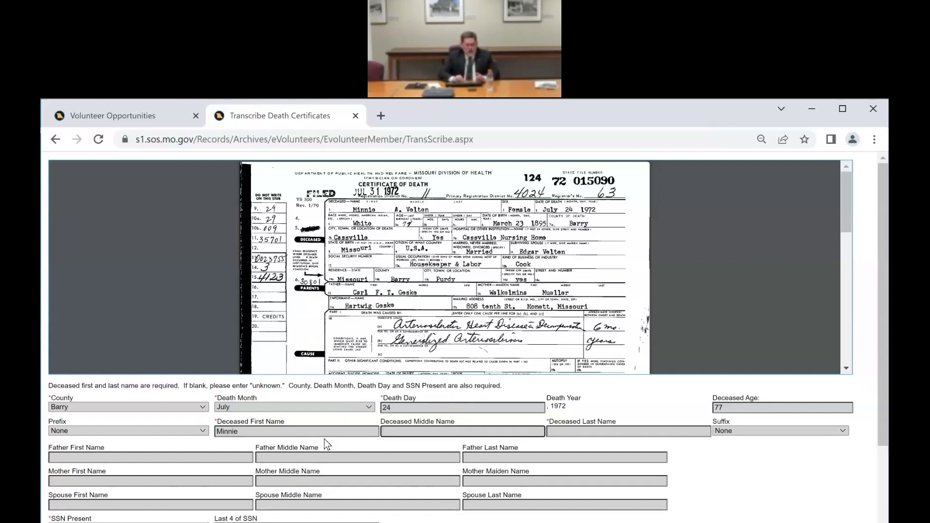
pyautogui.write('A.')
pyautogui.press('Tab')
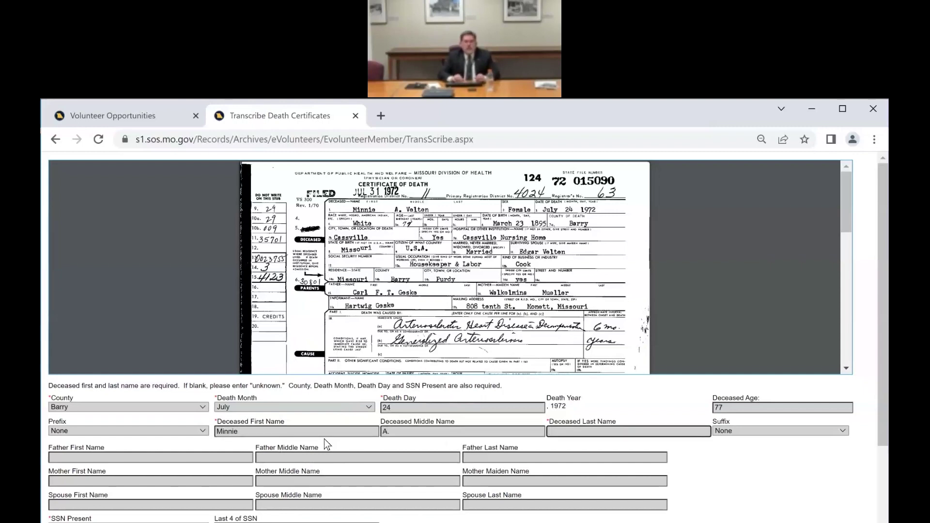
pyautogui.write('Vel')
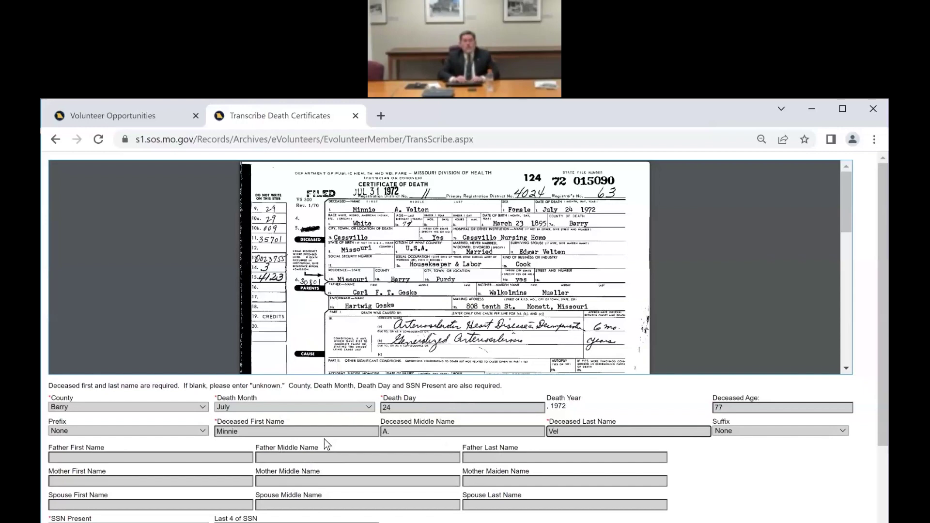
pyautogui.write('ten')
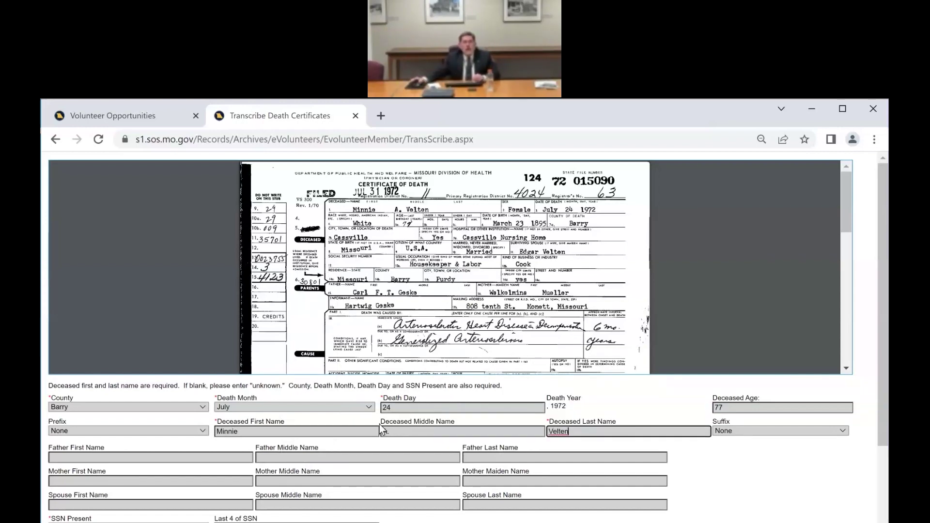
pyautogui.click(229, 457)
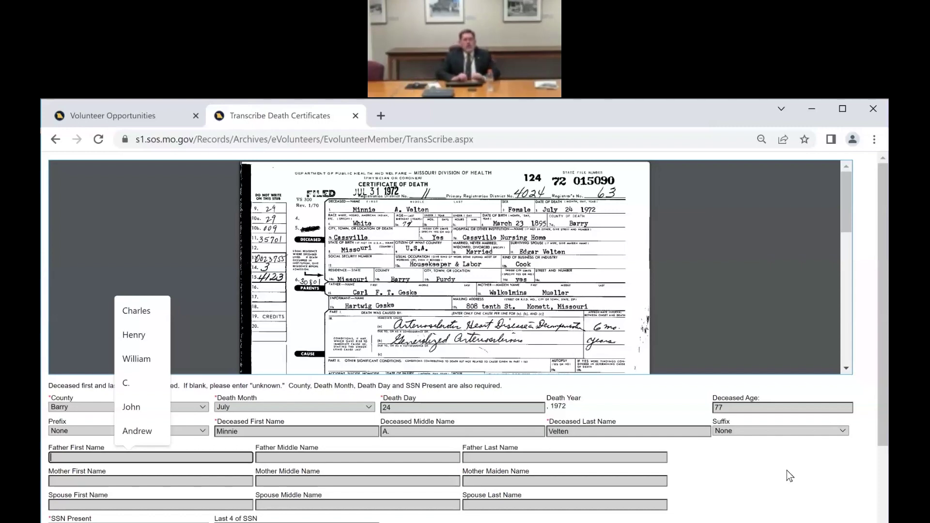
# - Enter the father's first name, middle initials and last name
pyautogui.write('Carl')
pyautogui.press('Tab')
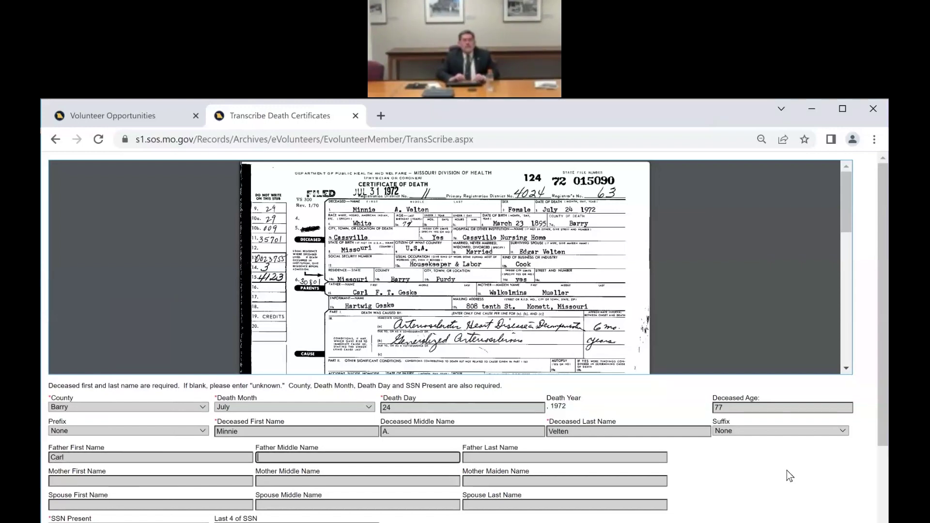
pyautogui.write('TF. T')
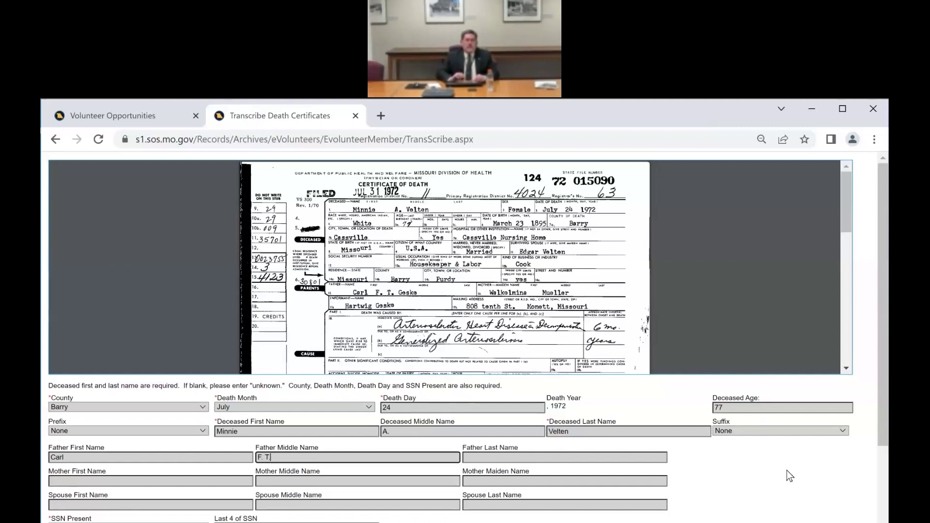
pyautogui.write('.')
pyautogui.press('Tab')
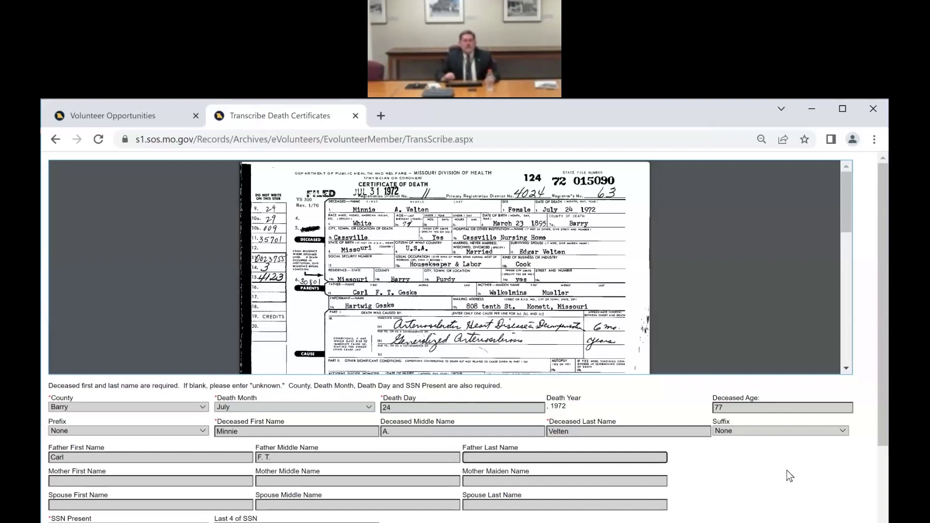
pyautogui.write('Geske')
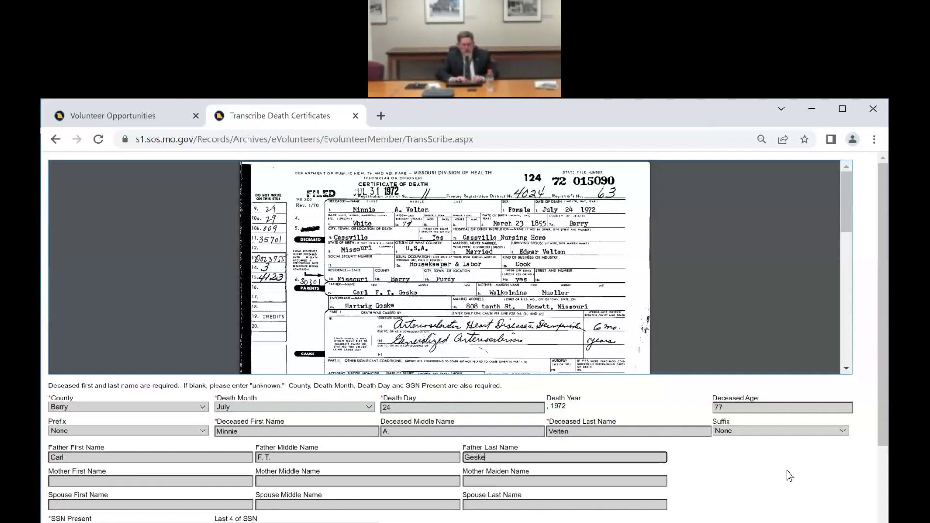
# - Enter the mother's first name and maiden name, correcting the maiden name's spelling
pyautogui.press('Tab')
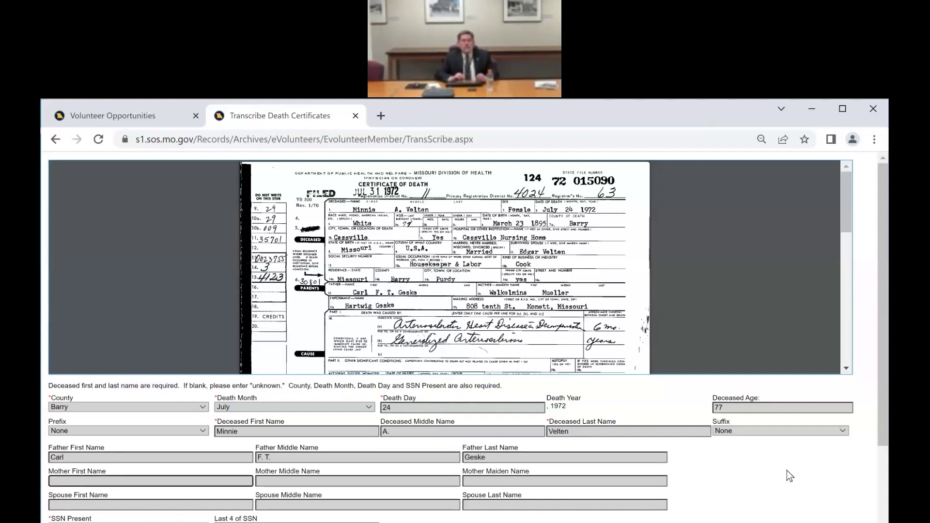
pyautogui.write('Walk')
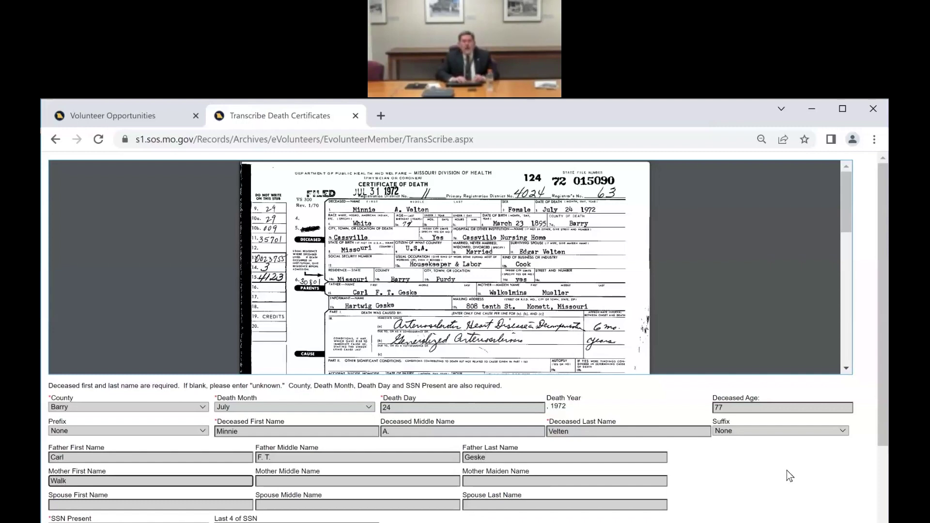
pyautogui.write('elm')
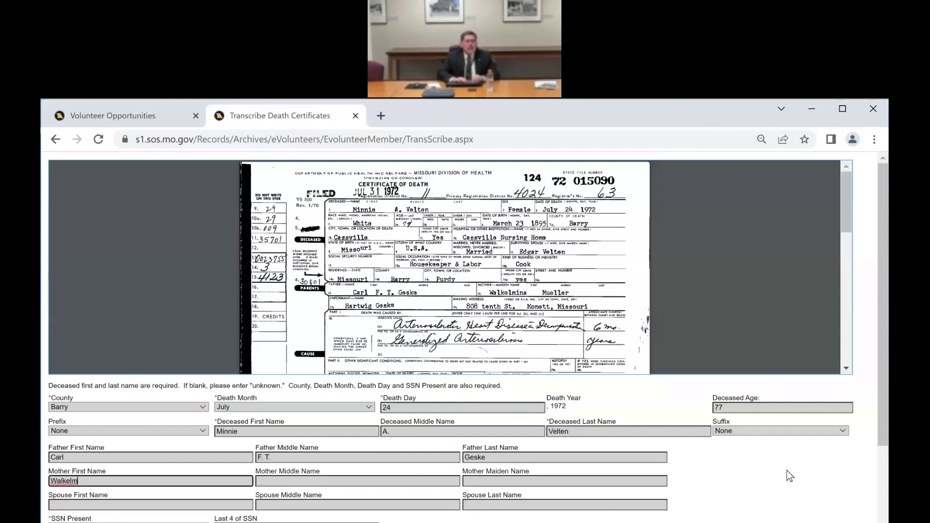
pyautogui.write('ina')
pyautogui.press('Tab')
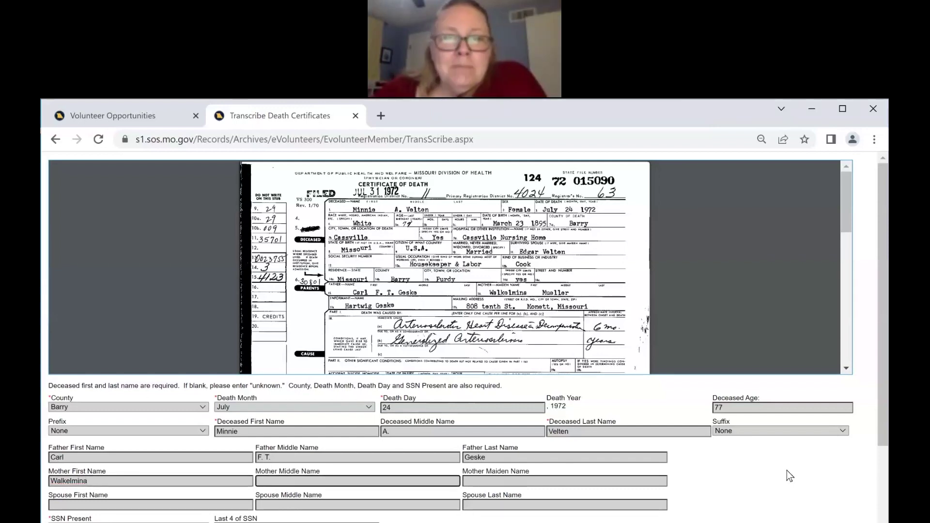
pyautogui.press('Tab')
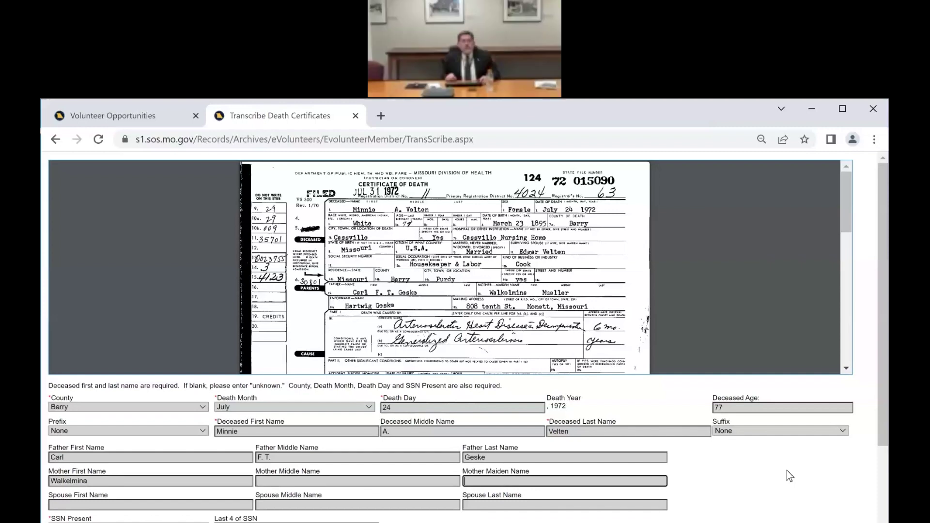
pyautogui.write('Muller')
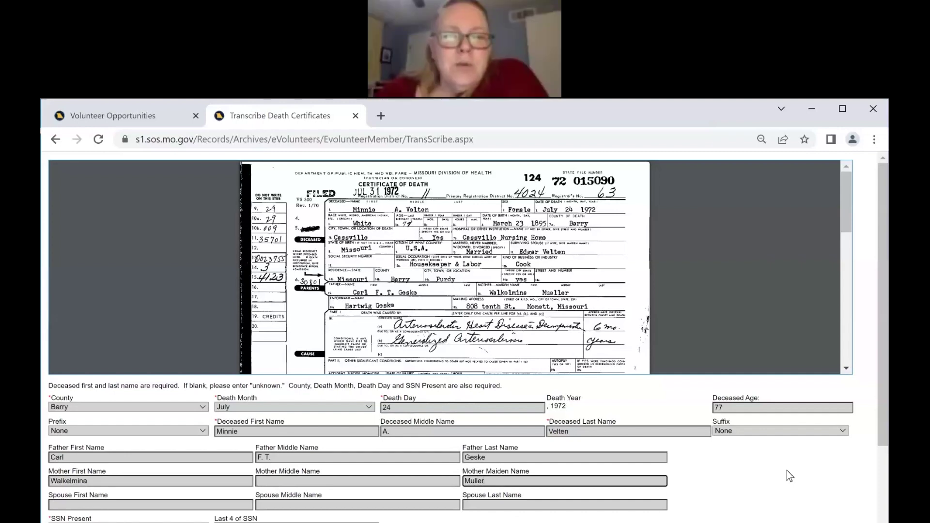
pyautogui.press('Left')
pyautogui.press('Left')
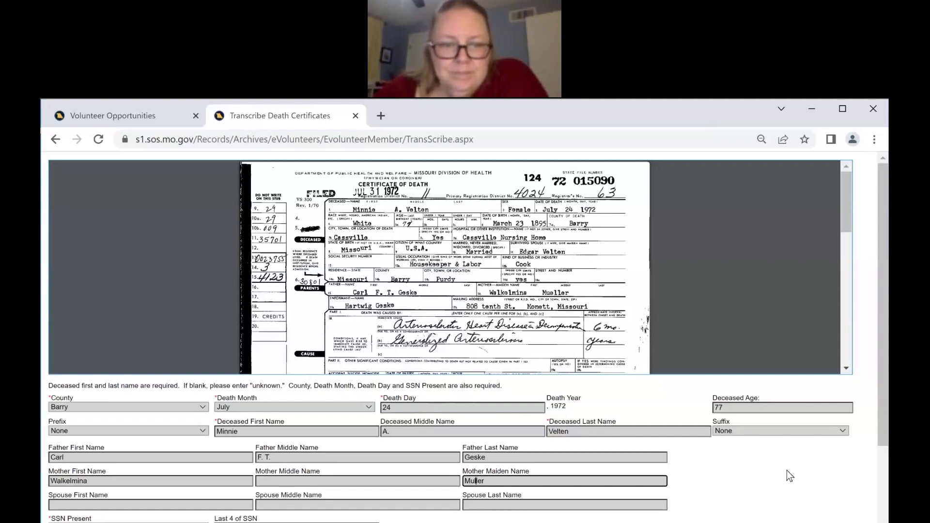
pyautogui.write('e')
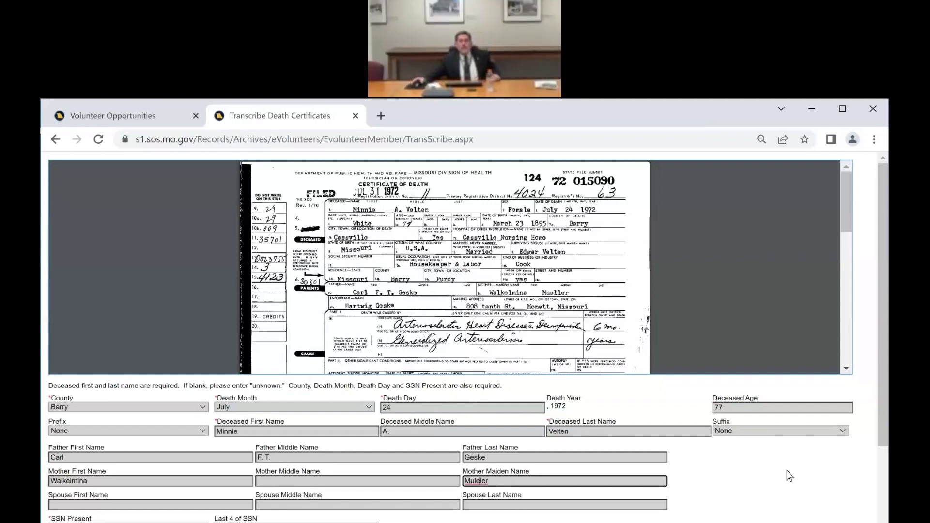
pyautogui.press('BackSpace')
pyautogui.write('e')
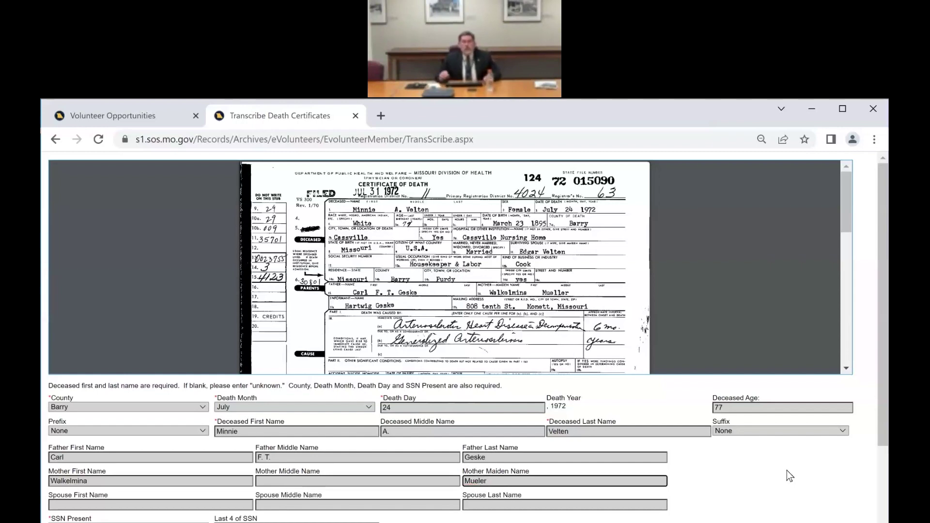
pyautogui.write('l')
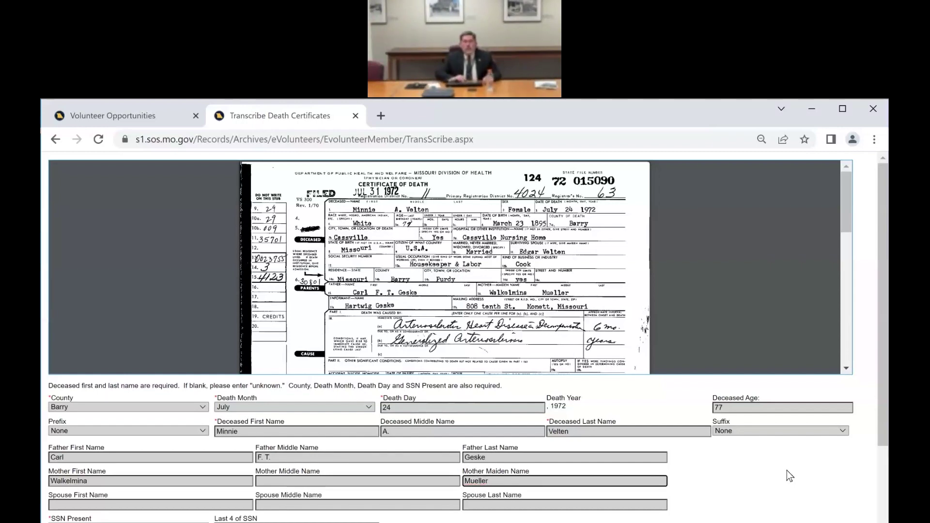
# - Enter the spouse's first name and surname
pyautogui.click(158, 500)
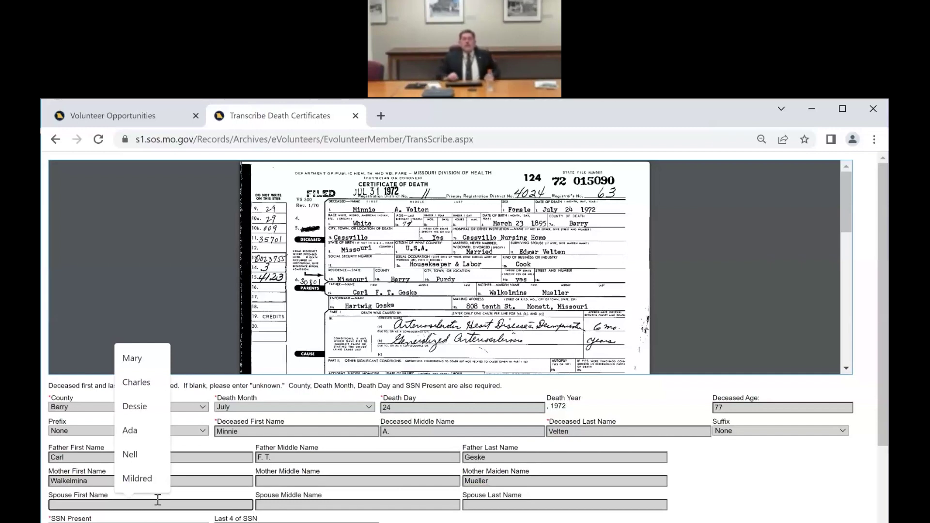
pyautogui.write('Edgar')
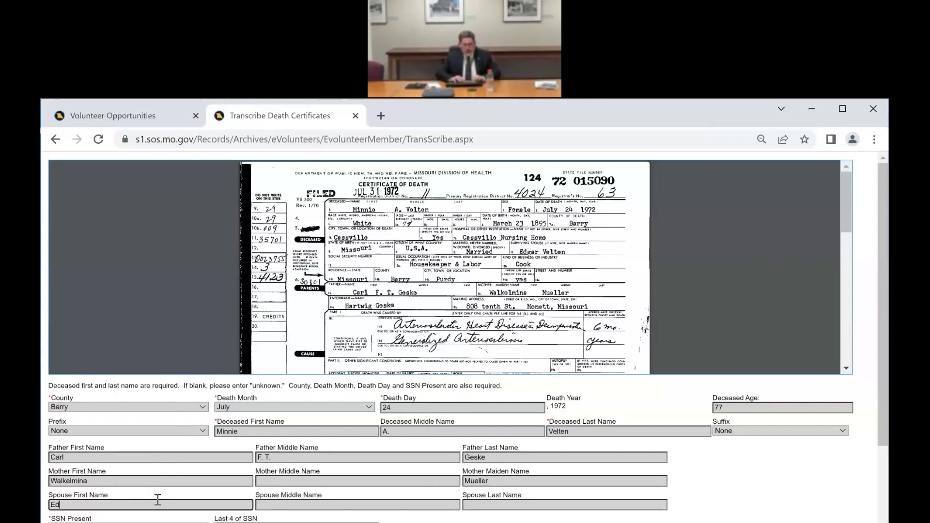
pyautogui.press('Tab')
pyautogui.press('Tab')
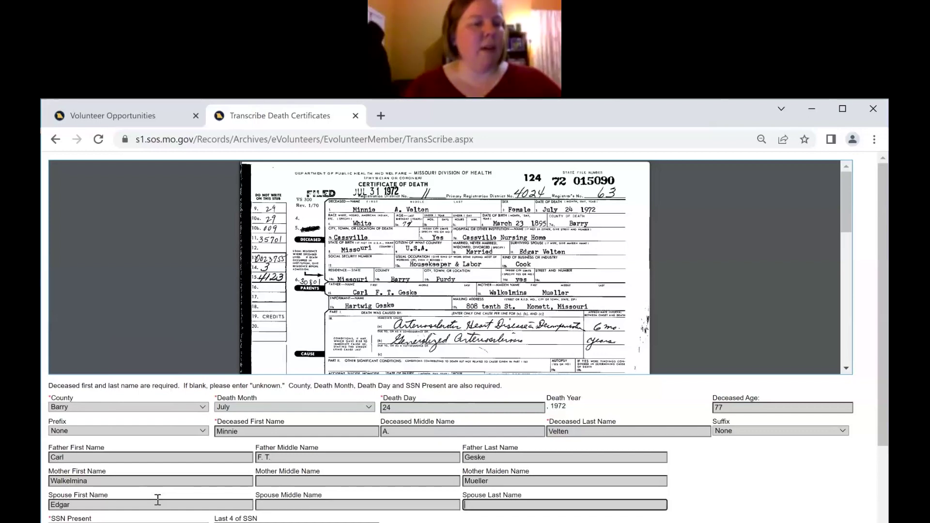
pyautogui.write('Velten')
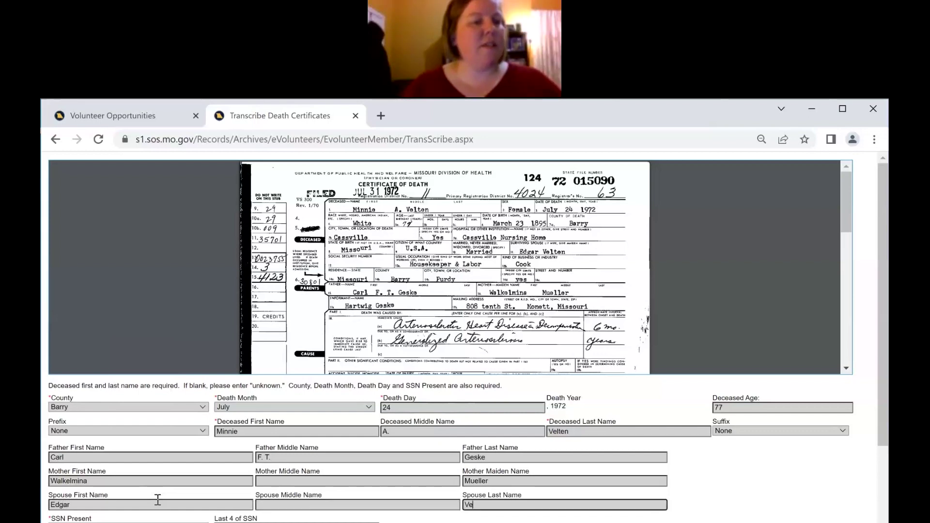
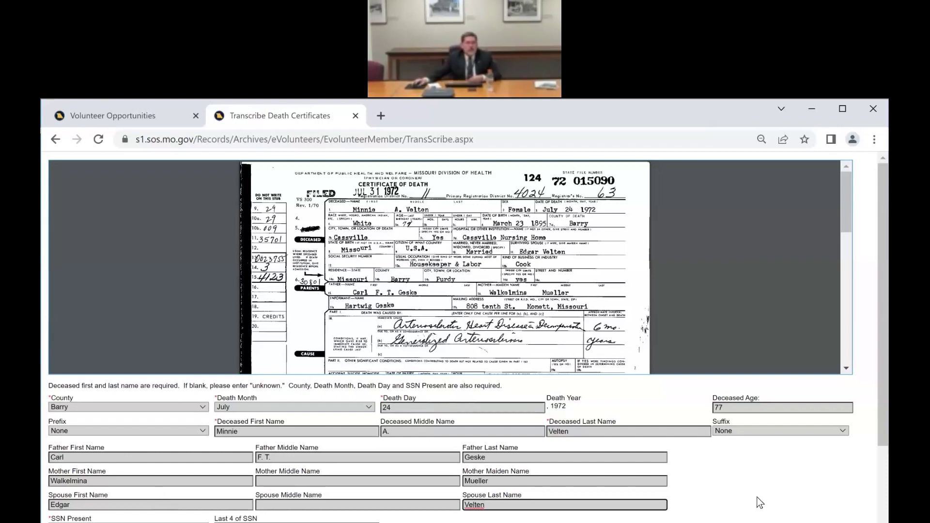
# - Review the filled-in form and submit it so the next 1972 death certificate loads
pyautogui.scroll(-1, 756, 502)
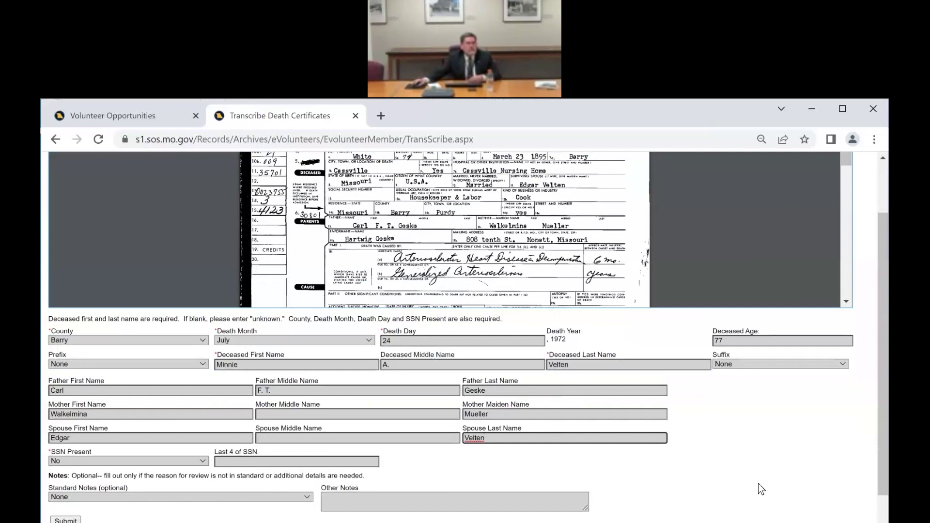
pyautogui.scroll(-1, 759, 484)
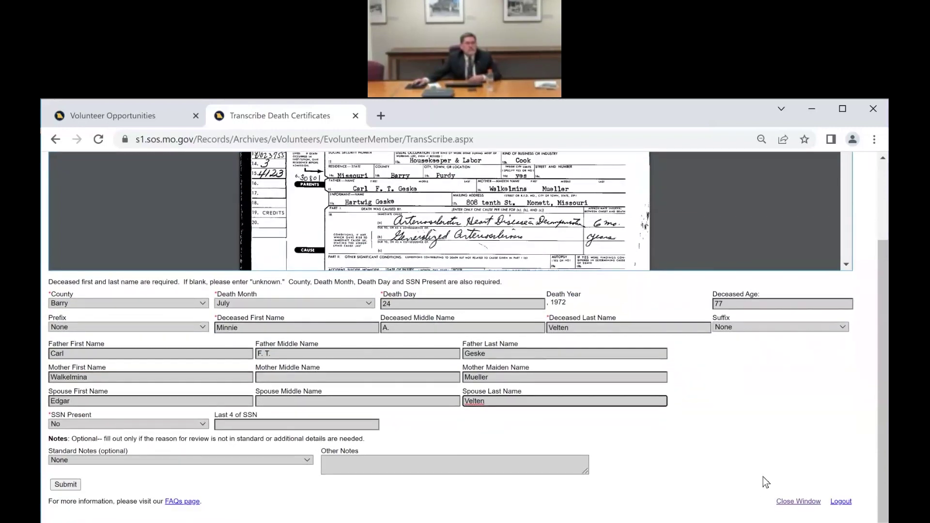
pyautogui.scroll(1, 763, 477)
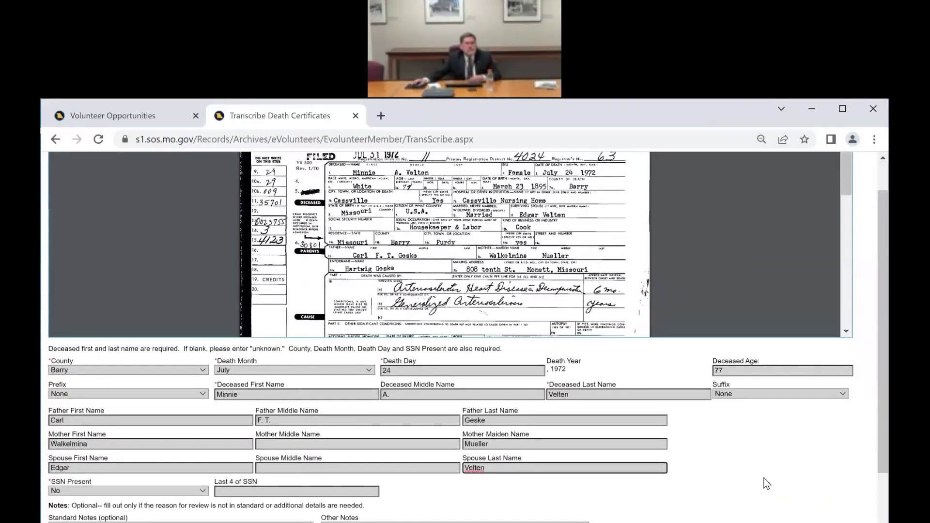
pyautogui.scroll(-1, 764, 483)
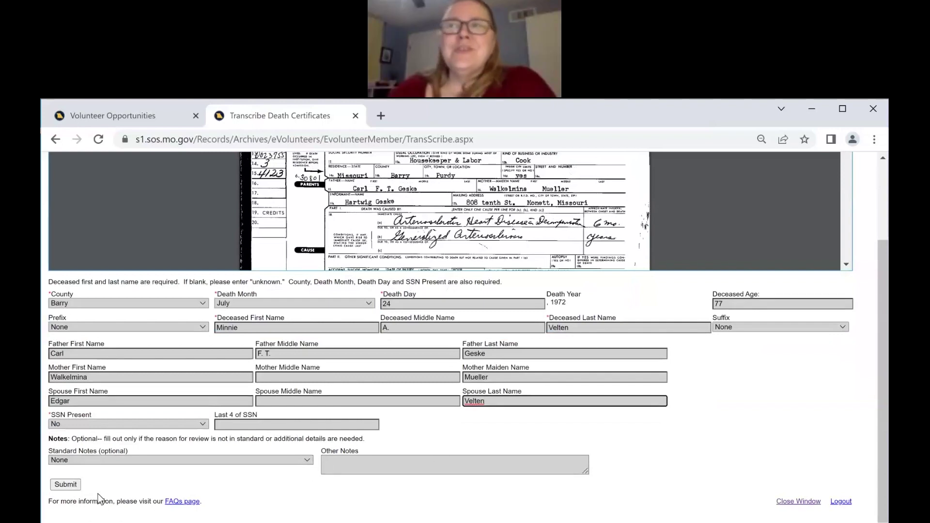
pyautogui.click(66, 485)
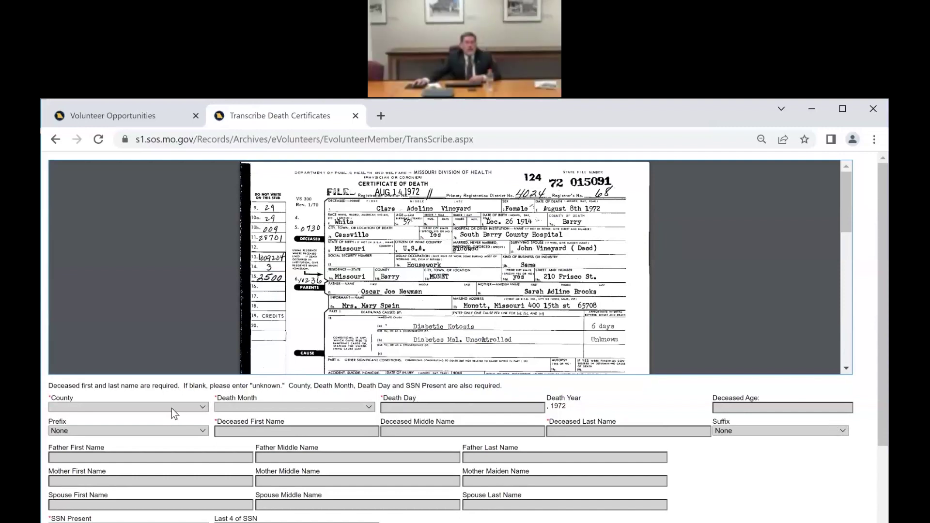
# - Set County to Barry, Death Month to August, Death Day to 8 and Deceased Age to 57
pyautogui.click(203, 408)
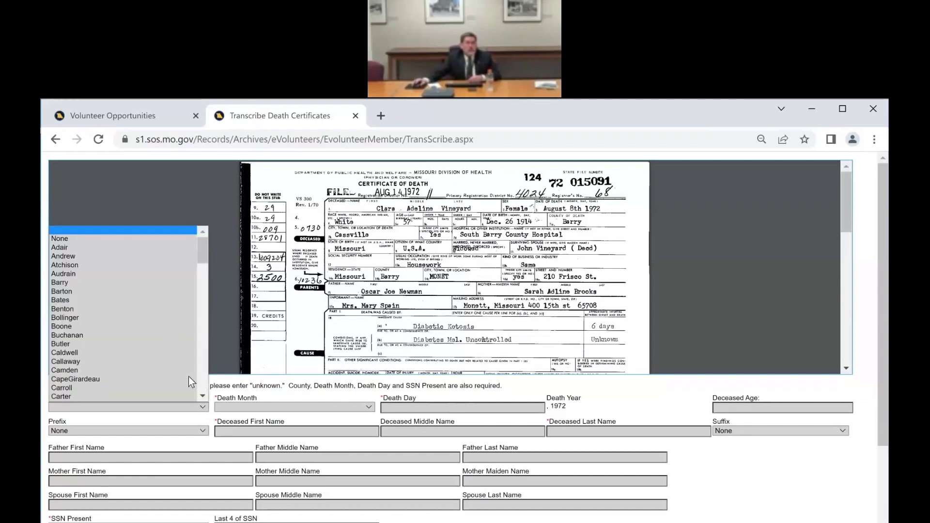
pyautogui.click(147, 282)
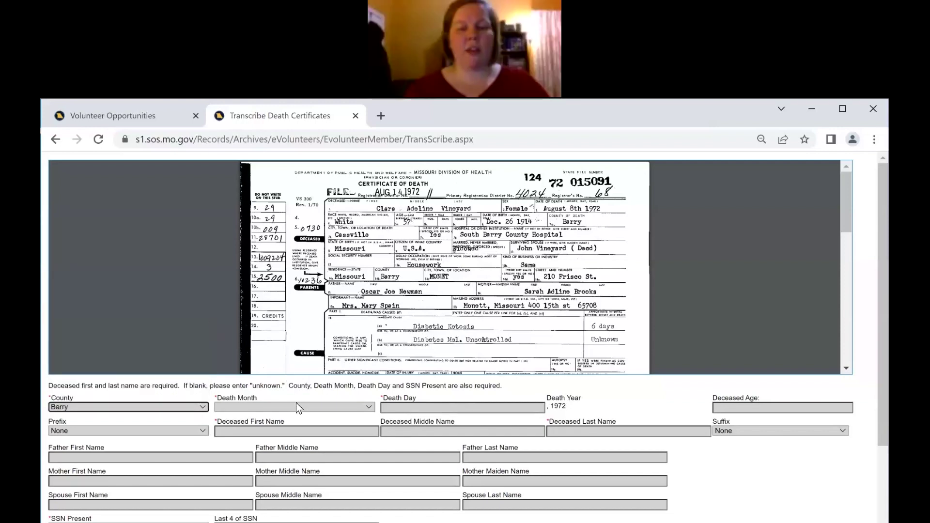
pyautogui.click(295, 404)
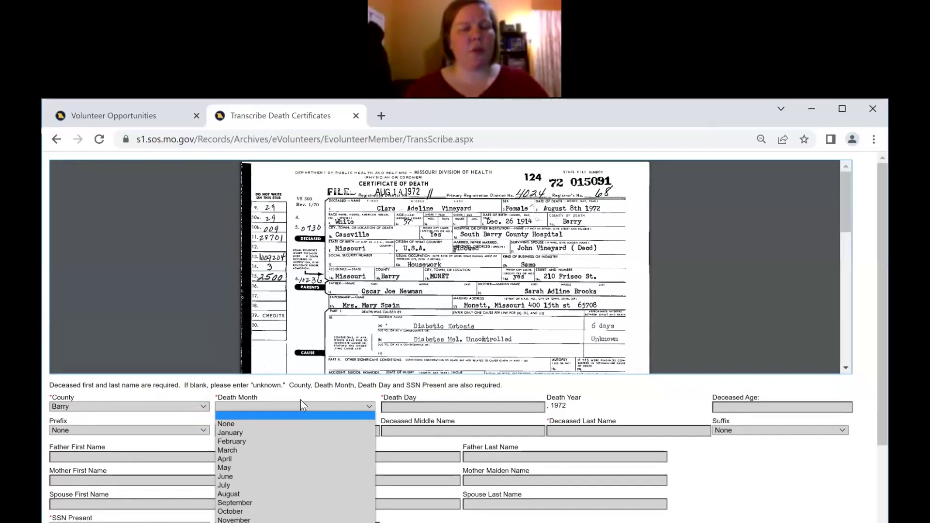
pyautogui.click(263, 493)
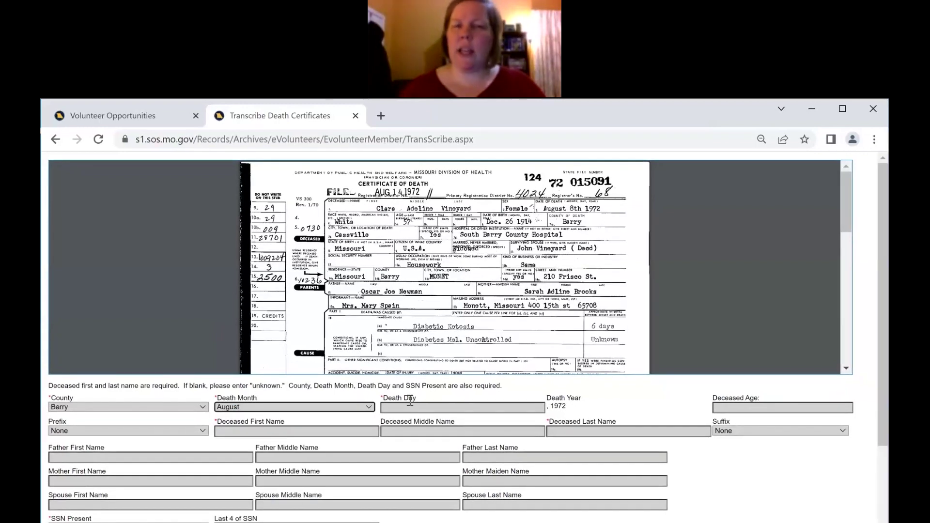
pyautogui.click(441, 407)
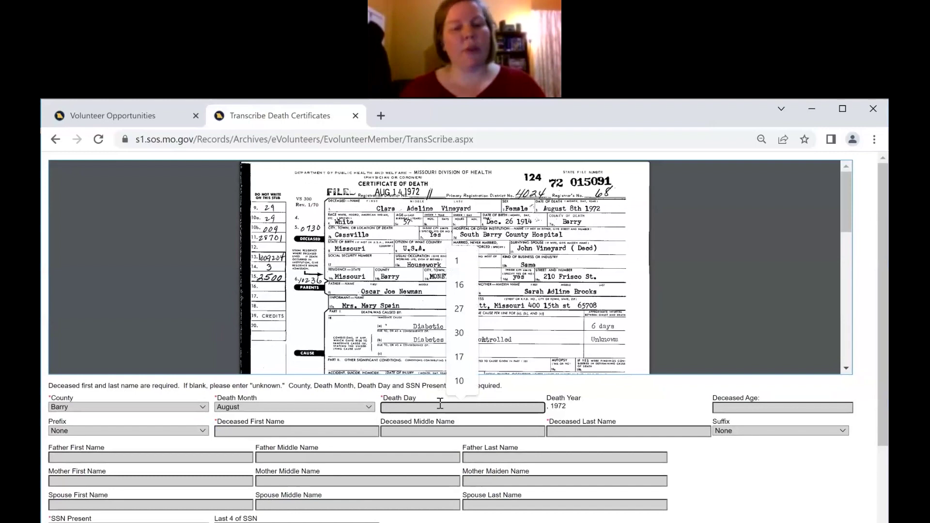
pyautogui.write('8')
pyautogui.press('Tab')
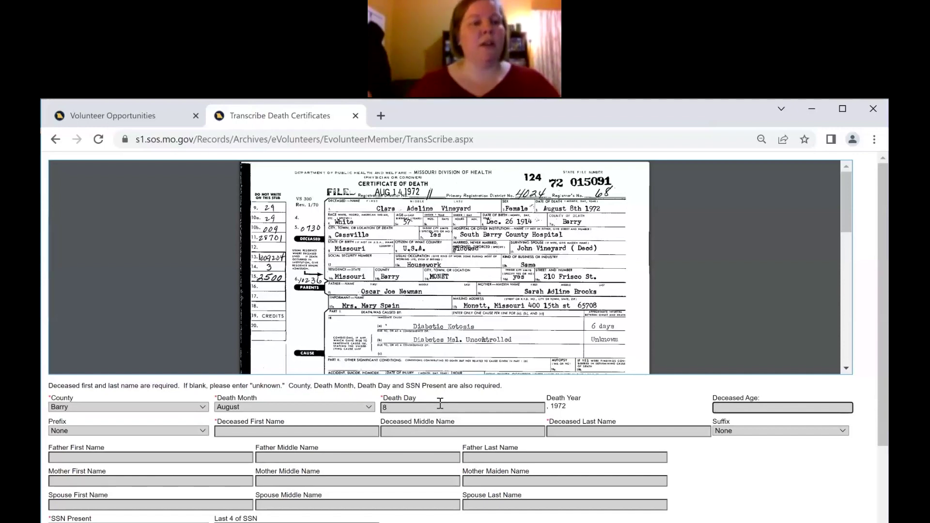
pyautogui.write('57')
pyautogui.press('Tab')
pyautogui.press('Tab')
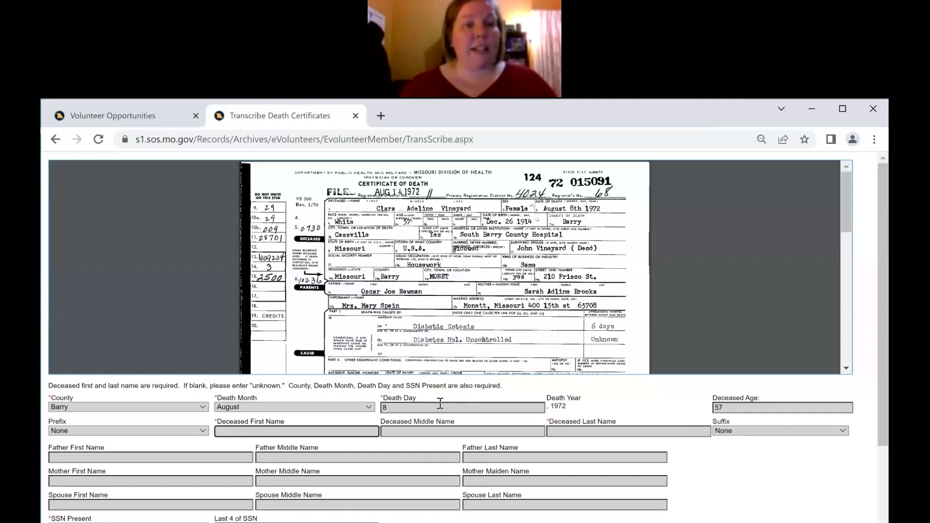
# - Type the deceased's full name from the certificate into the first, middle and last name fields
pyautogui.write('Clar')
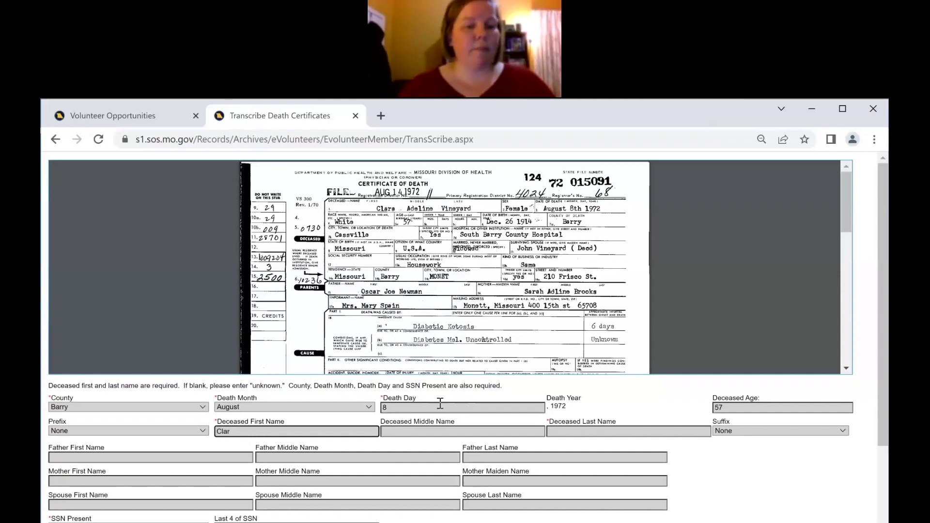
pyautogui.write('a')
pyautogui.press('Tab')
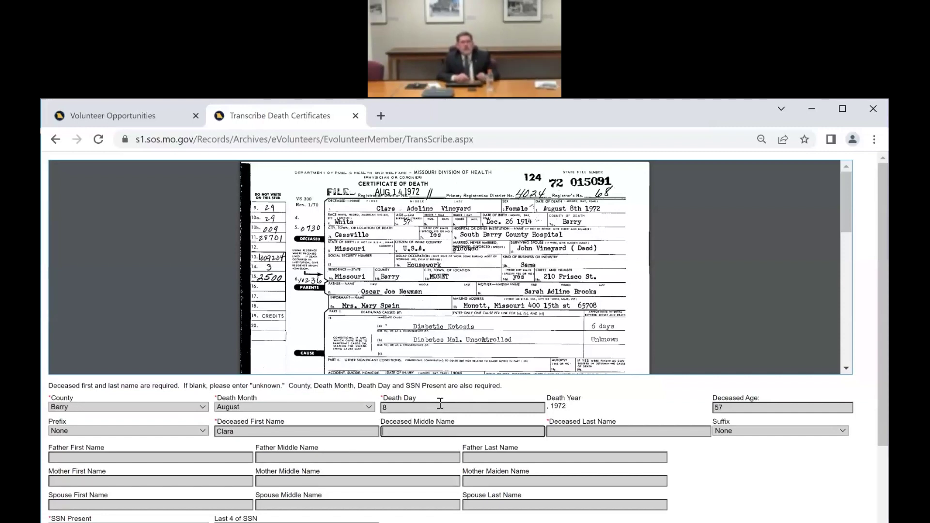
pyautogui.write('Adeline')
pyautogui.press('Tab')
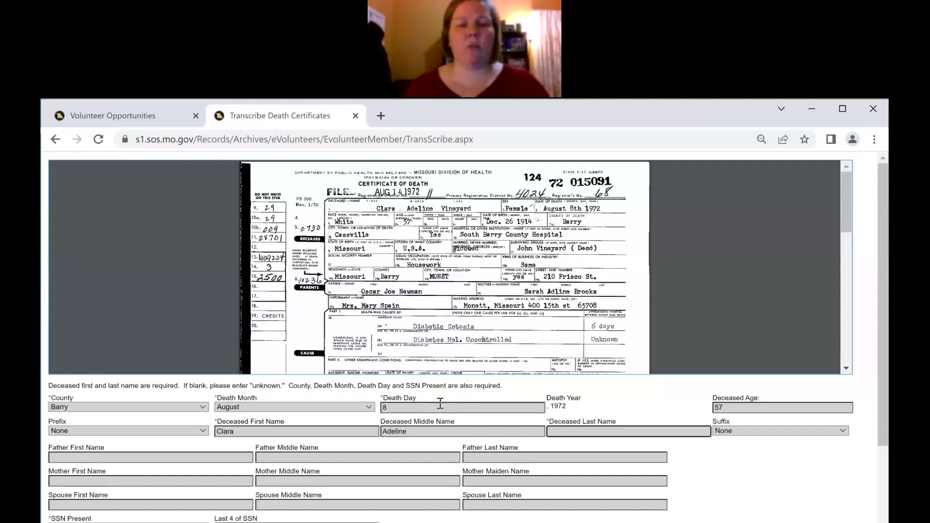
pyautogui.write('Vin')
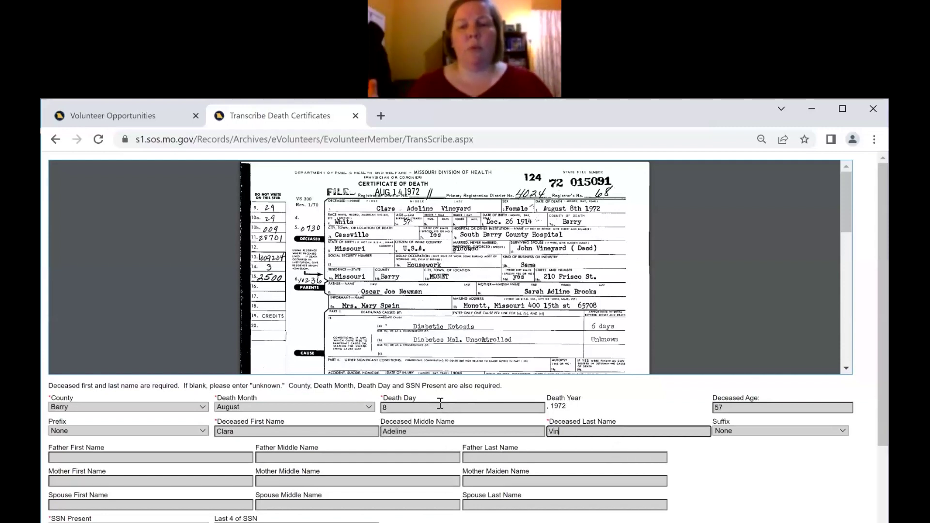
pyautogui.write('eyard')
pyautogui.press('Tab')
pyautogui.press('Tab')
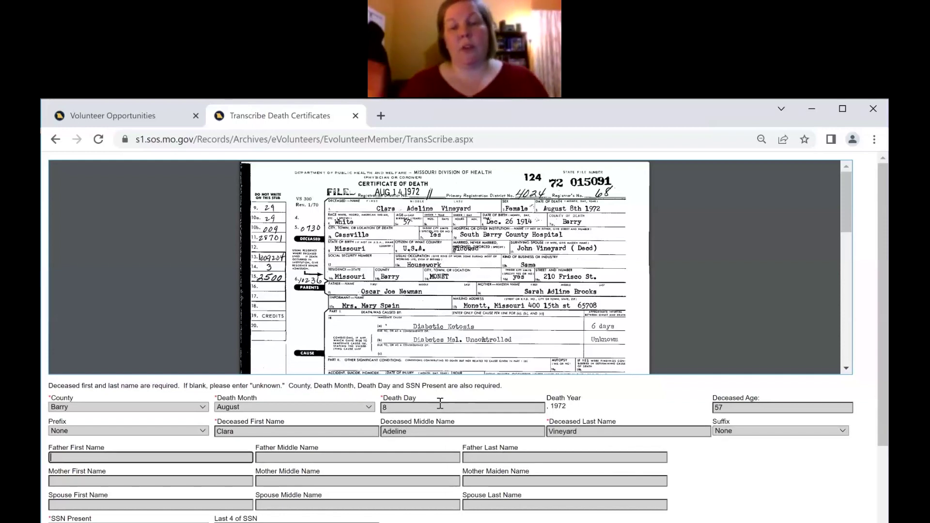
# - Enter the father's first, middle and last names as written on the certificate
pyautogui.write('O')
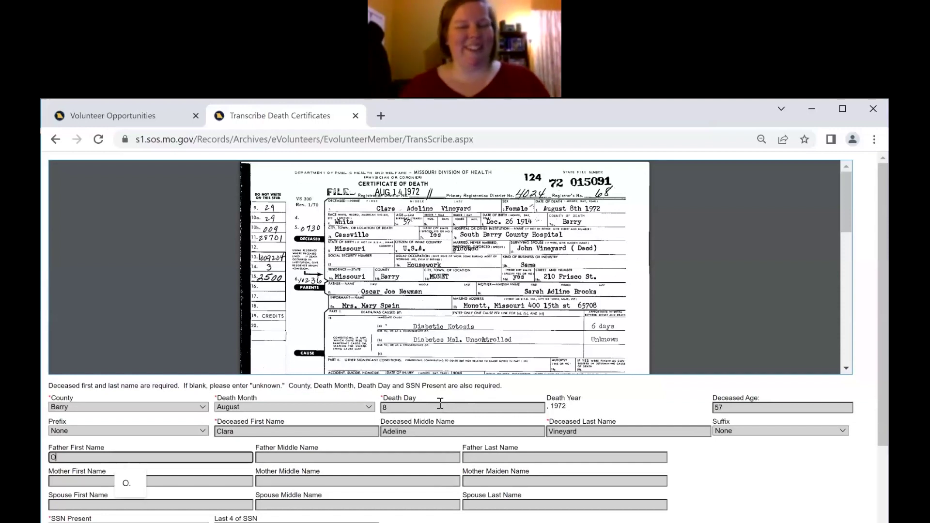
pyautogui.write('scar')
pyautogui.press('Tab')
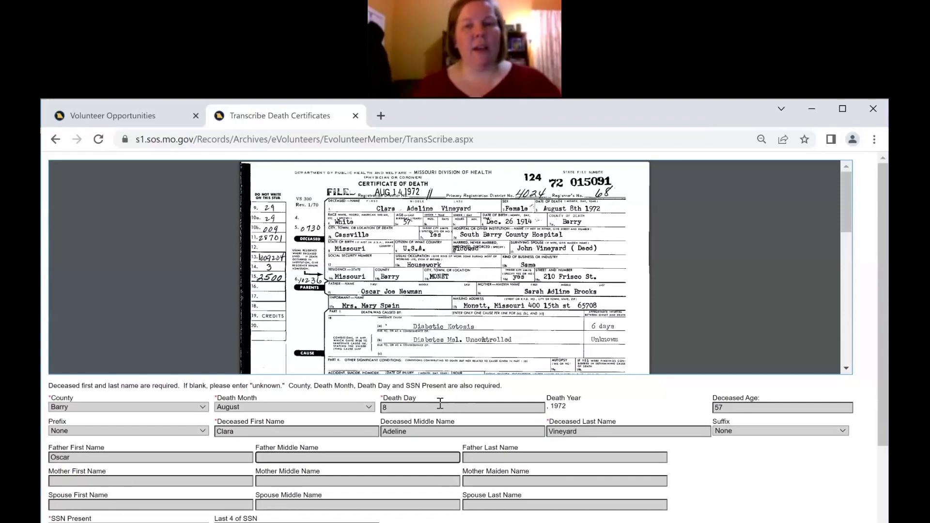
pyautogui.write('Joe')
pyautogui.press('Tab')
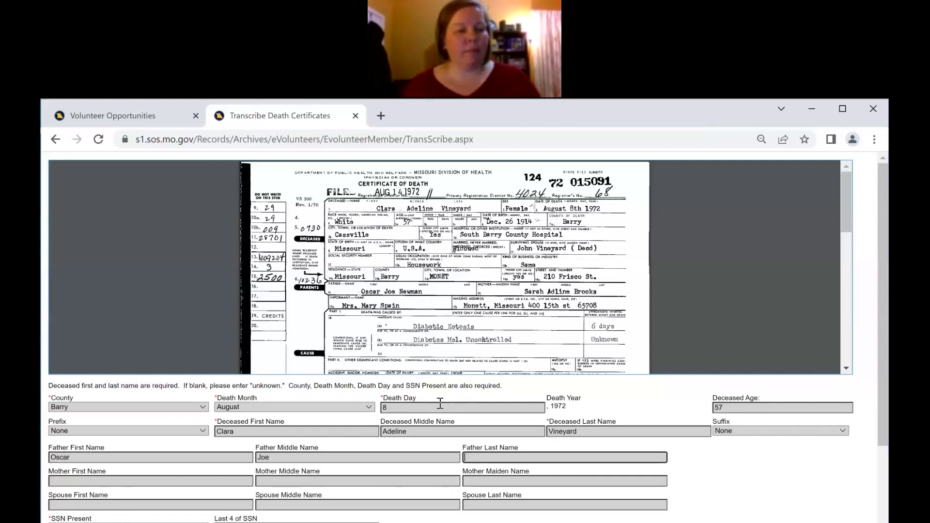
pyautogui.write('New')
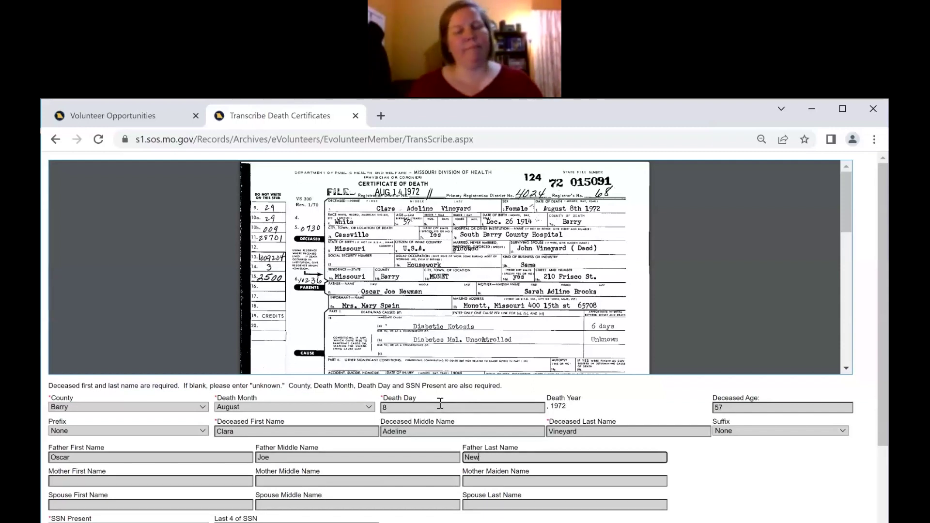
pyautogui.write('man')
pyautogui.press('Tab')
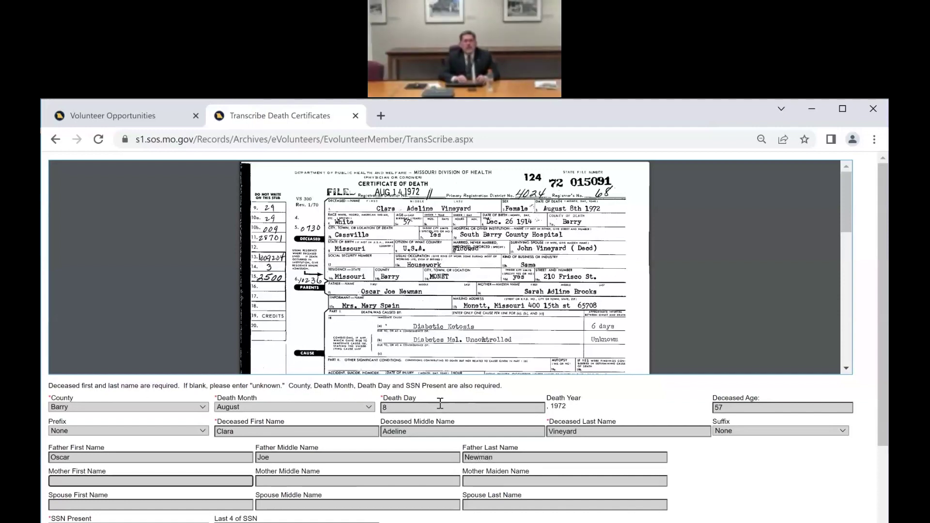
# - Enter the mother's first, middle and maiden names and the spouse's first name
pyautogui.write('Sarah')
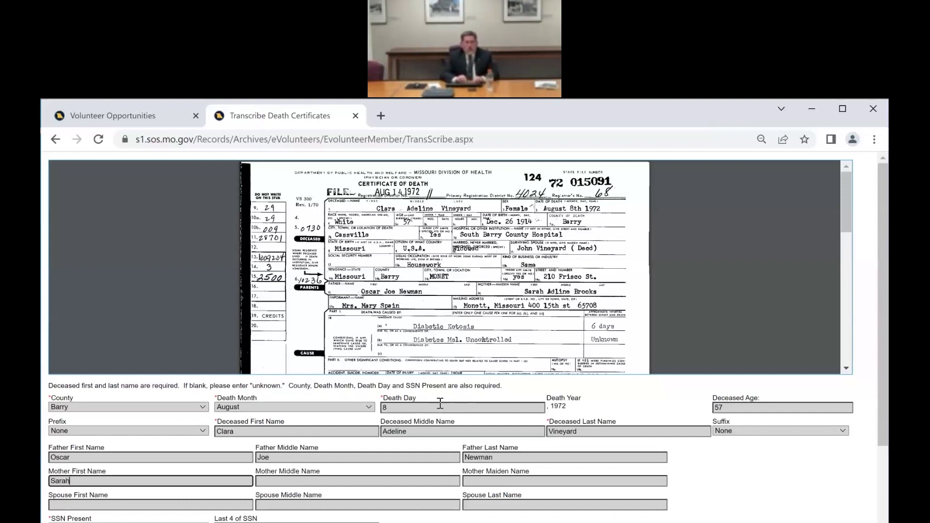
pyautogui.press('Tab')
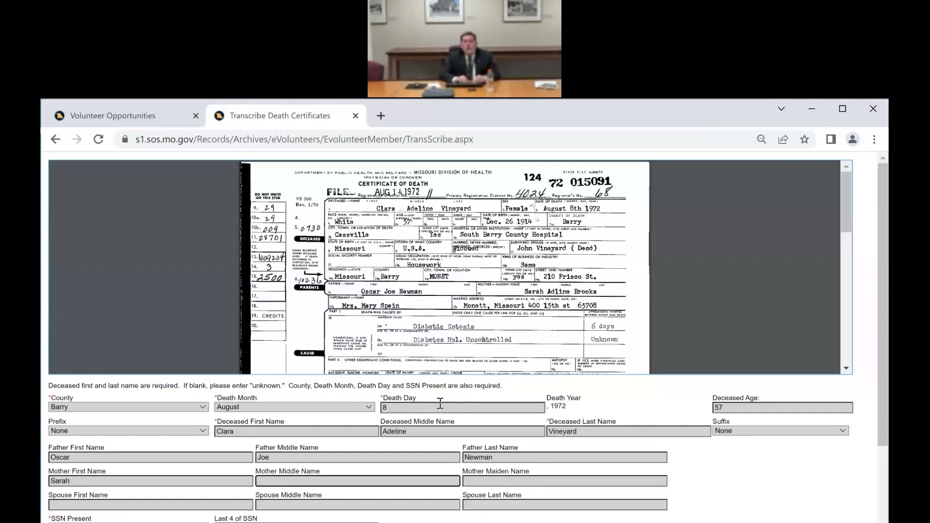
pyautogui.write('Ad')
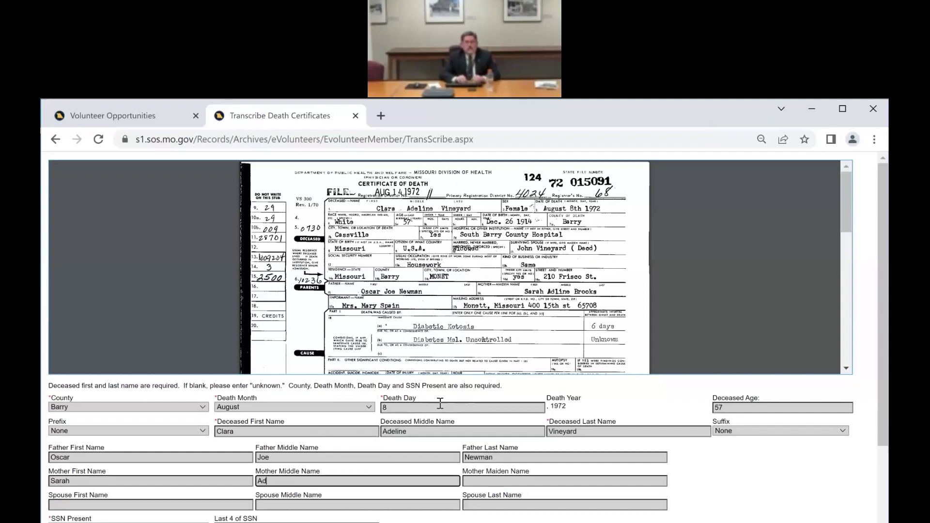
pyautogui.write('line')
pyautogui.press('Tab')
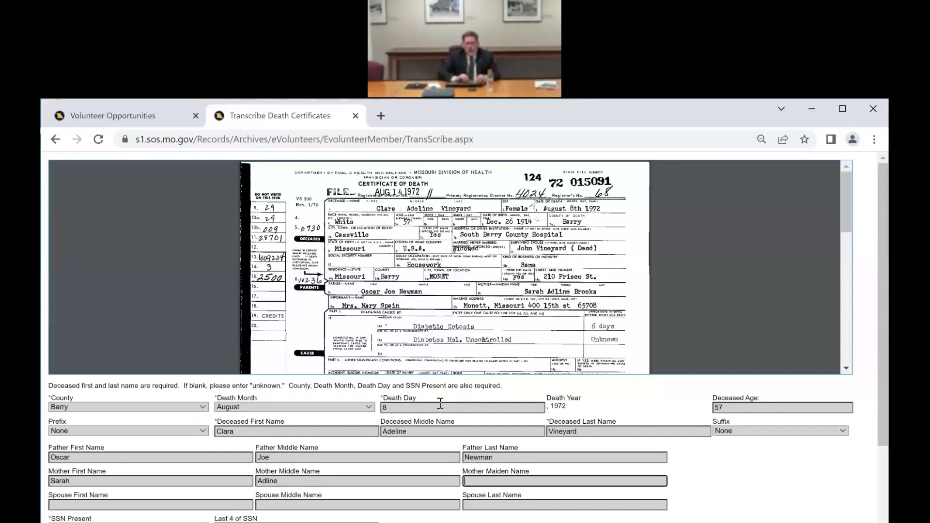
pyautogui.write('Brooks')
pyautogui.press('Tab')
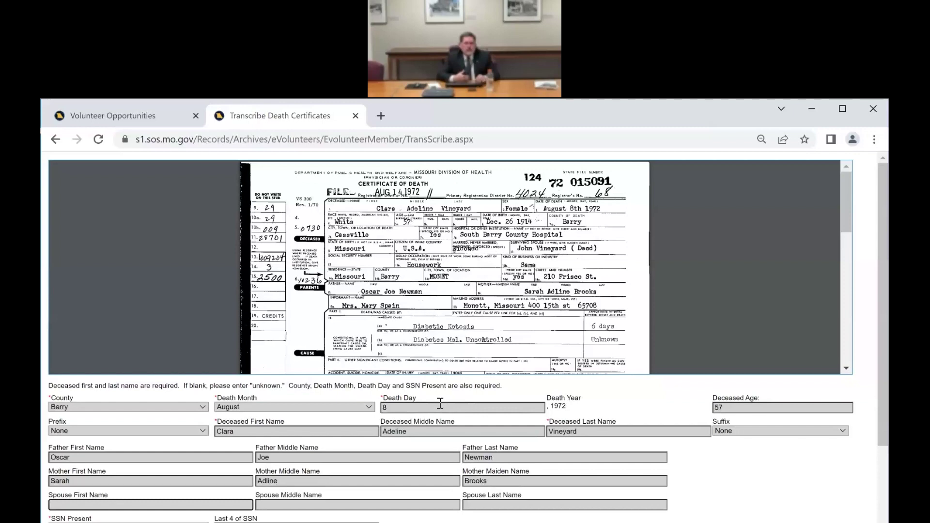
pyautogui.write('John')
pyautogui.press('Tab')
pyautogui.press('Tab')
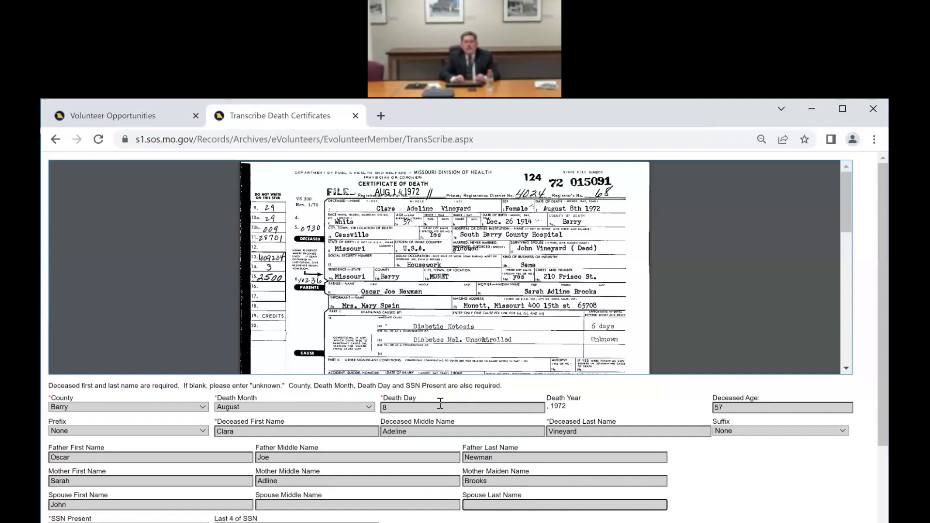
# - Add the spouse's last name and submit the transcription to load the next certificate
pyautogui.write('Vine')
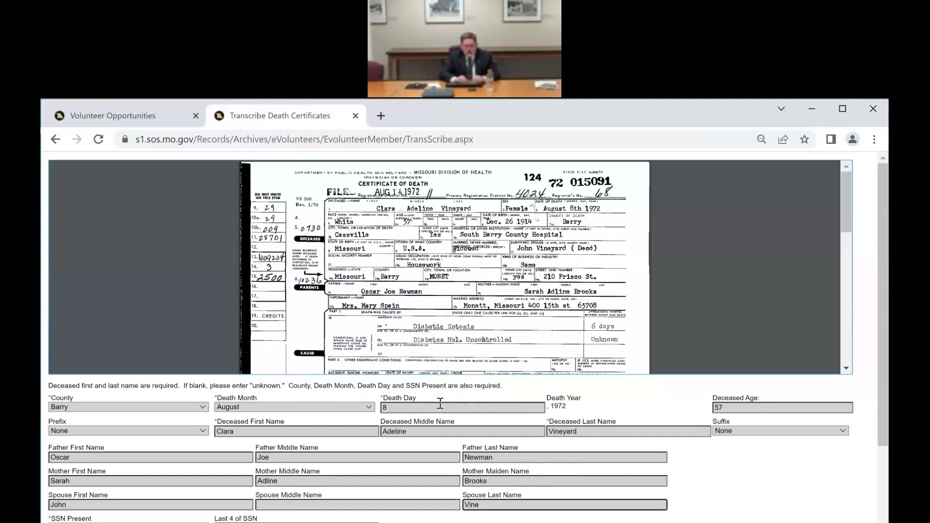
pyautogui.write('yard')
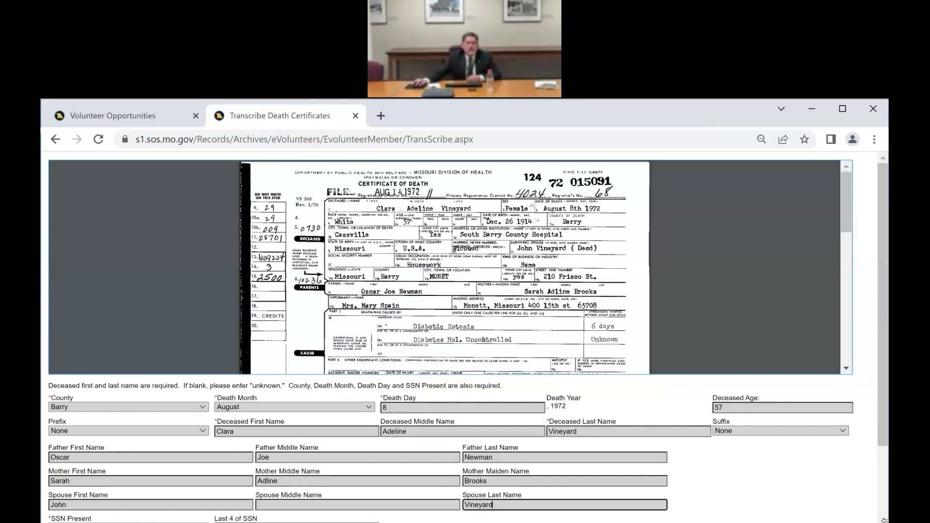
pyautogui.scroll(-1, 465, 340)
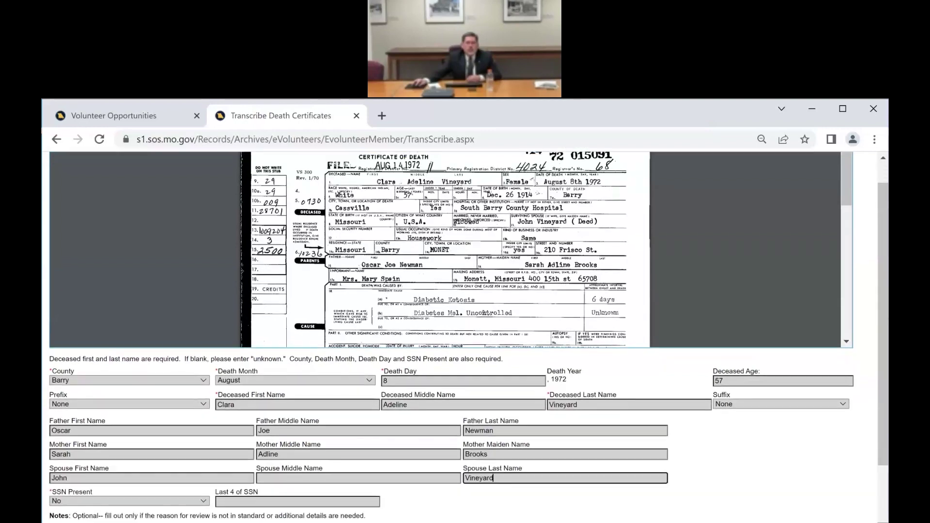
pyautogui.scroll(-3, 465, 339)
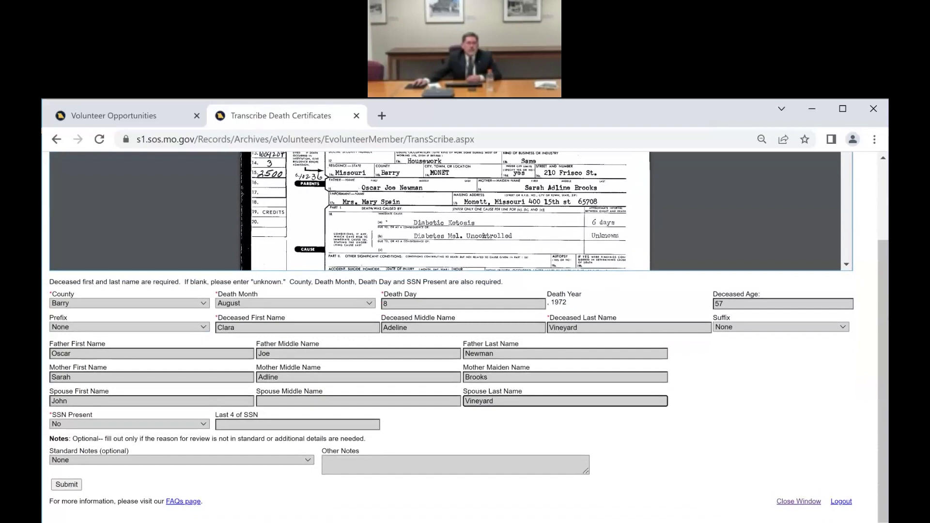
pyautogui.click(67, 485)
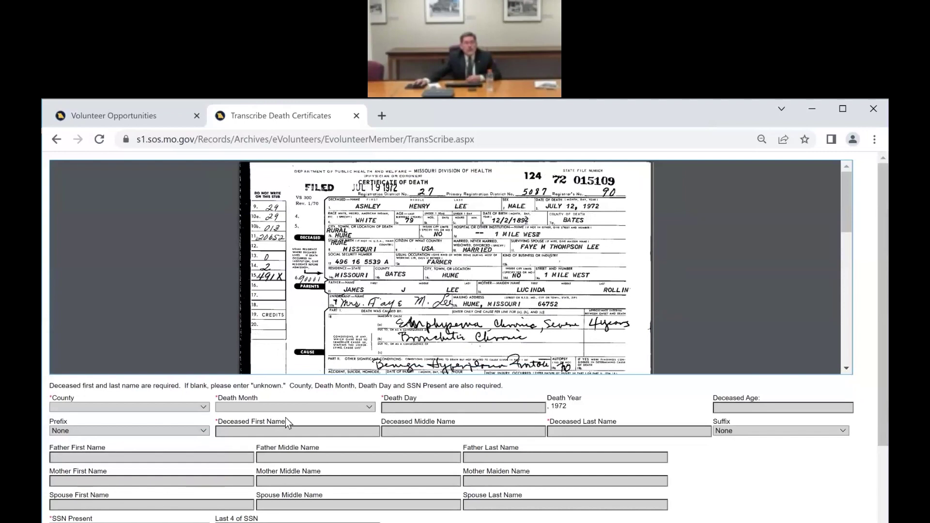
# - Set County to Bates, Death Month to July and Death Day to 12
pyautogui.click(77, 402)
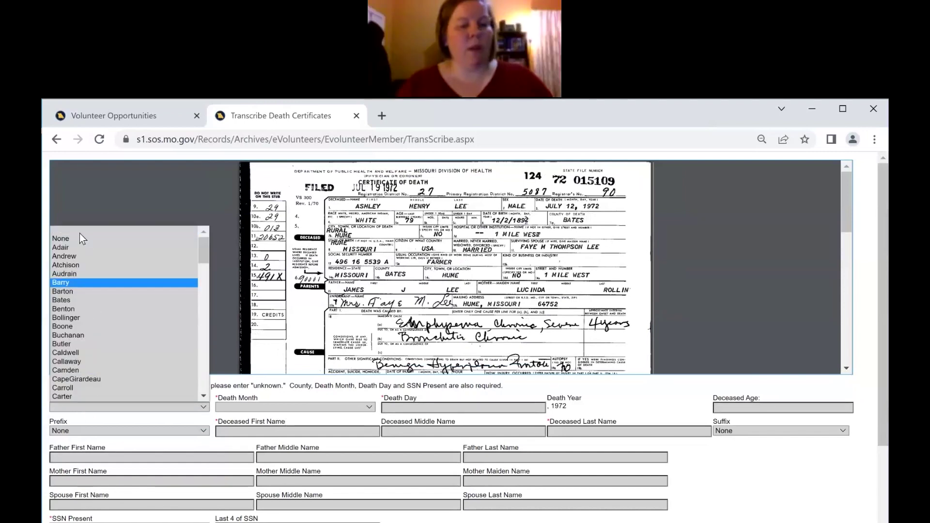
pyautogui.click(59, 299)
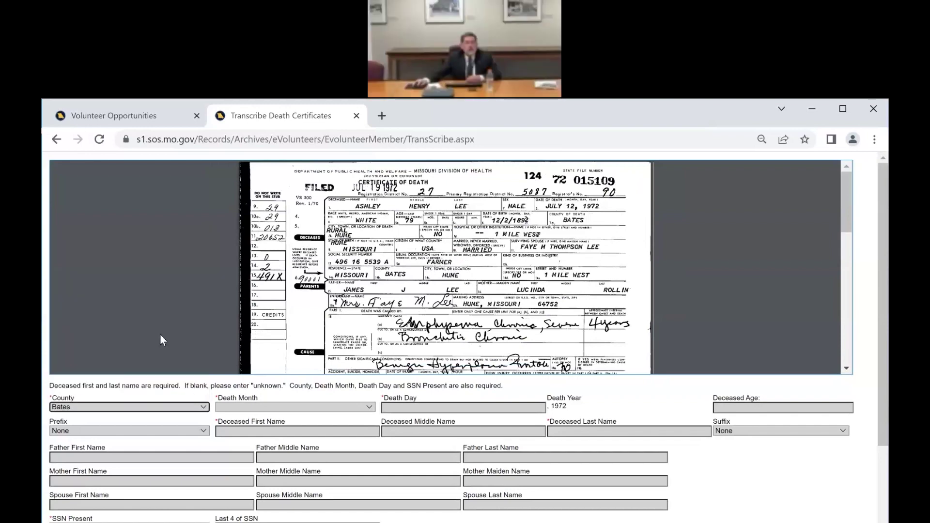
pyautogui.click(269, 404)
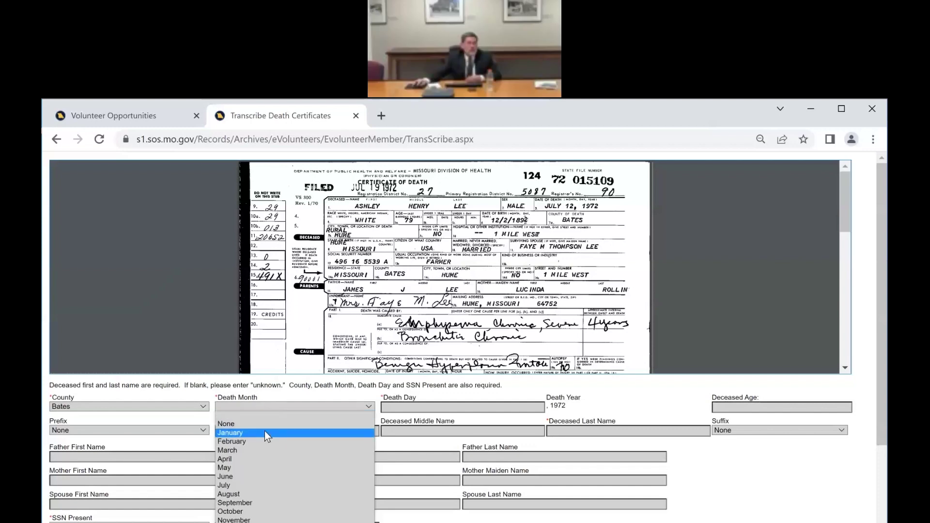
pyautogui.click(261, 486)
pyautogui.click(417, 406)
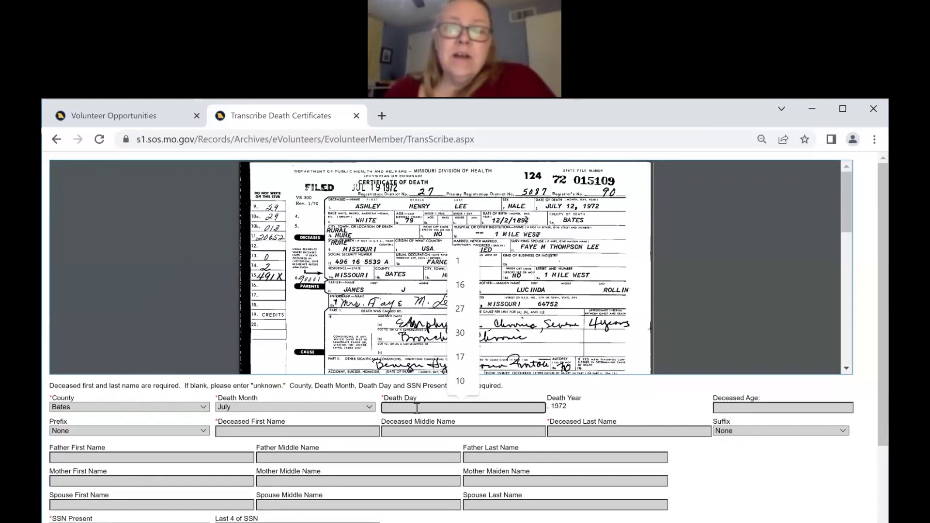
pyautogui.write('12')
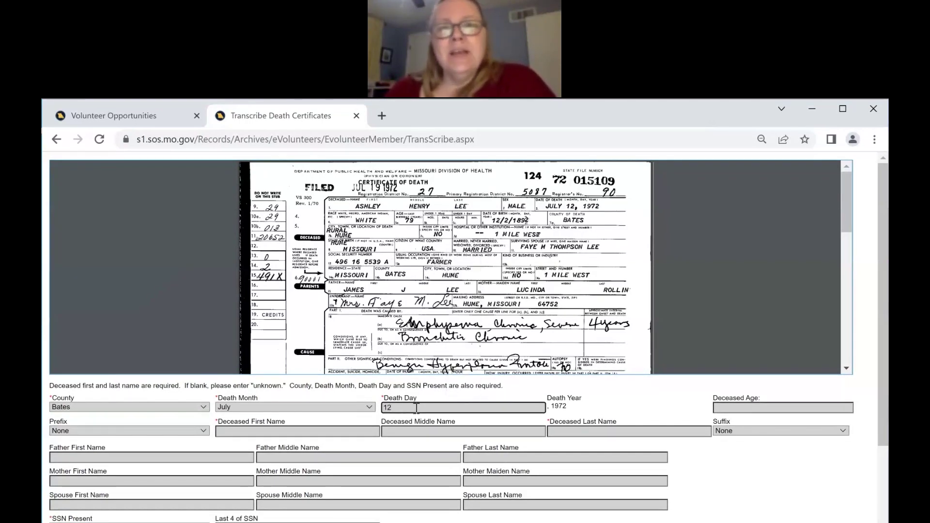
pyautogui.press('Tab')
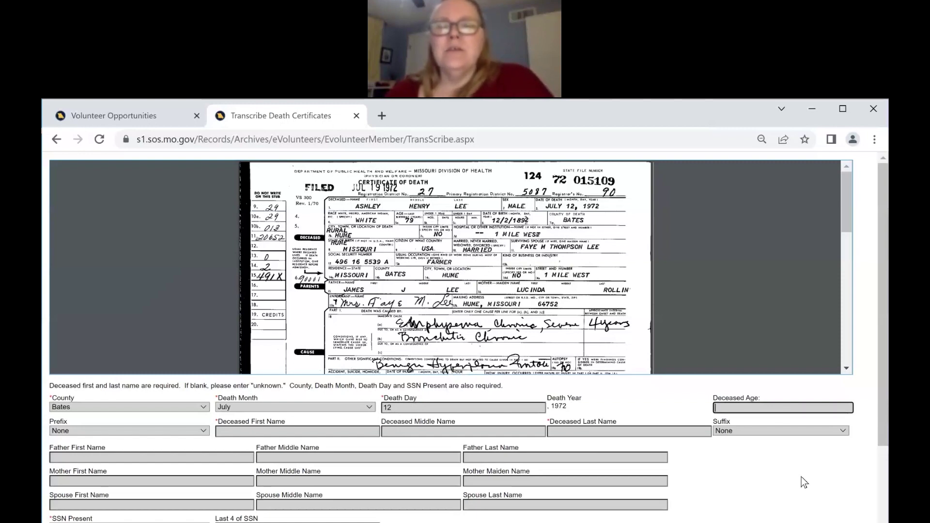
# - Enter Deceased Age 79 and the deceased's first, middle and last names from the certificate
pyautogui.write('7')
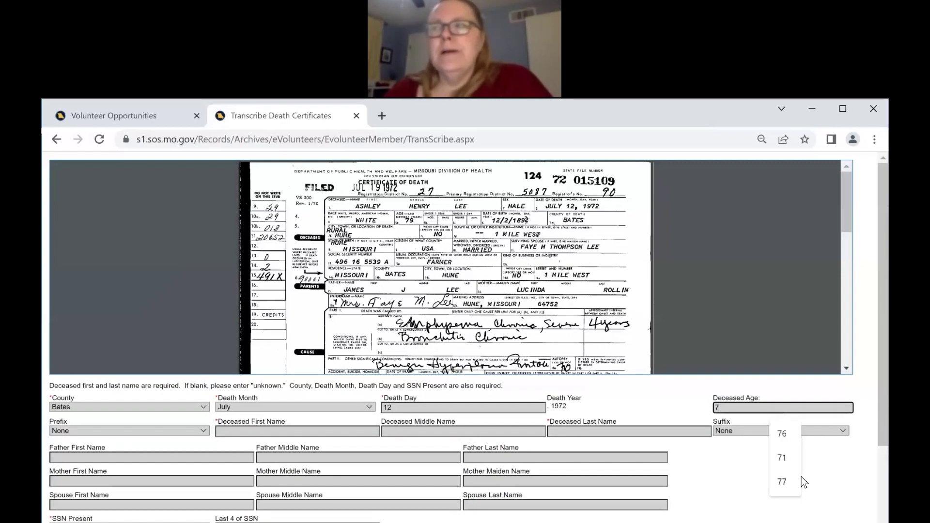
pyautogui.write('9')
pyautogui.press('Tab')
pyautogui.press('Tab')
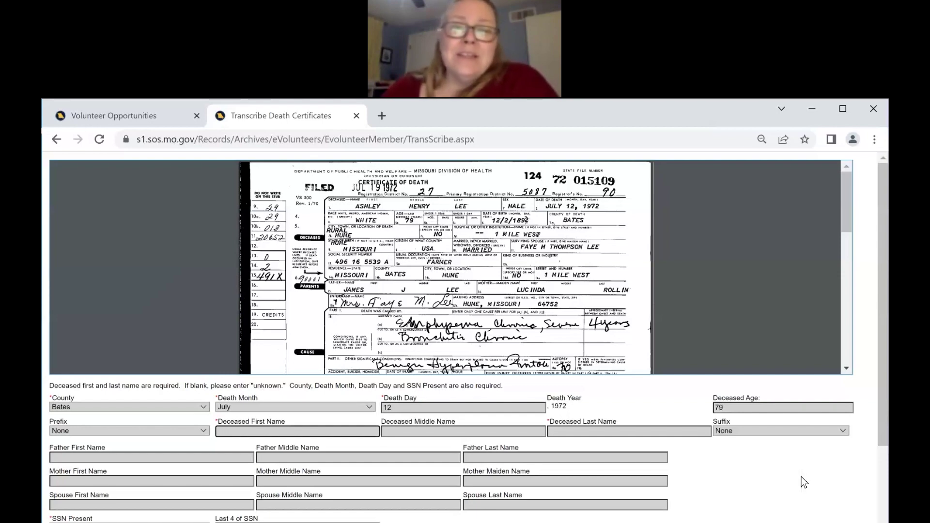
pyautogui.write('Ashley')
pyautogui.press('Tab')
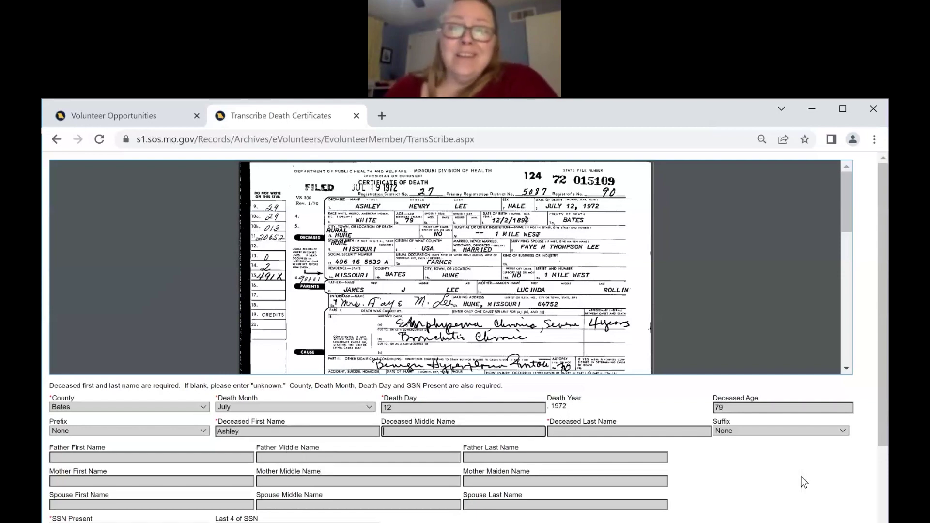
pyautogui.write('H')
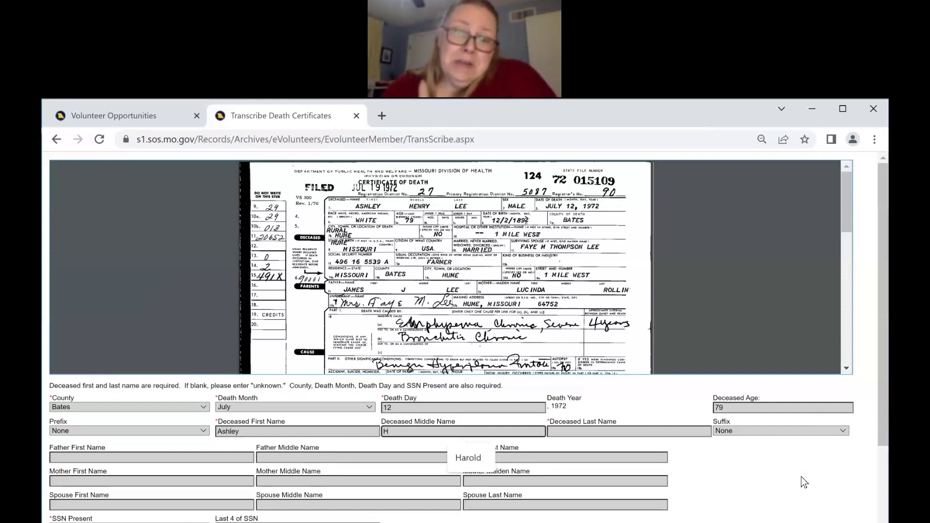
pyautogui.write('enry')
pyautogui.press('Tab')
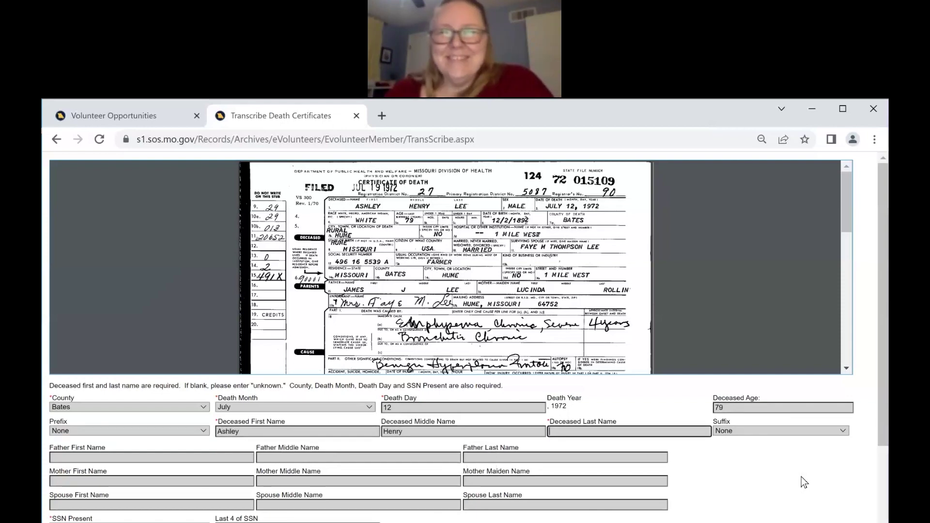
pyautogui.write('L')
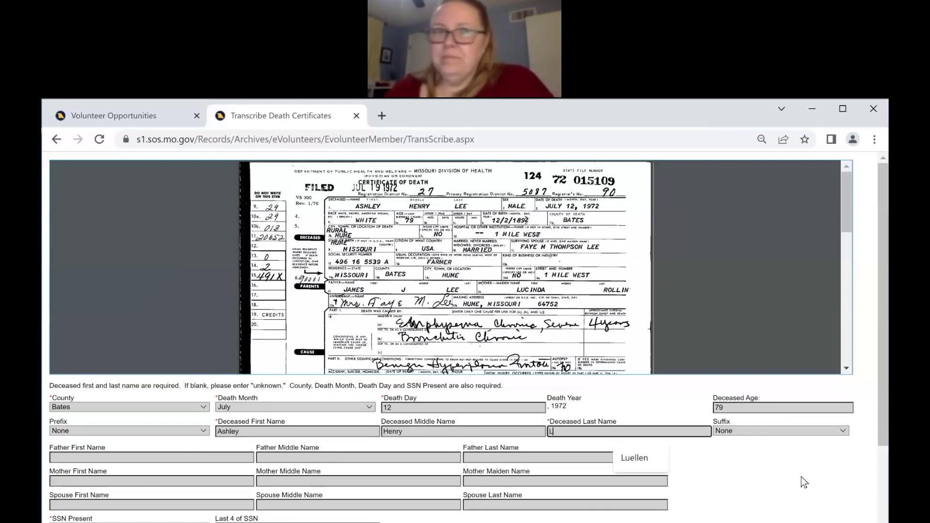
pyautogui.write('ee')
pyautogui.press('Tab')
pyautogui.press('Tab')
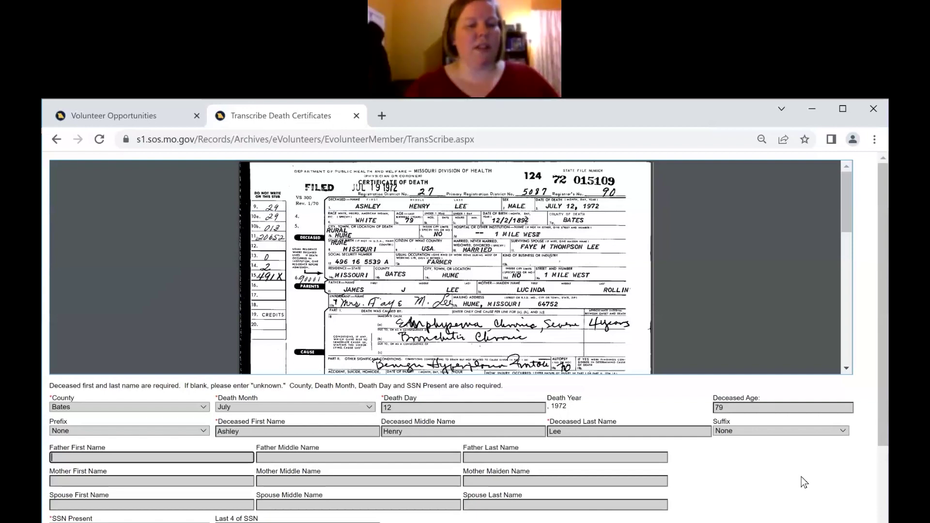
# - Type the father's first name from the certificate into Father First Name
pyautogui.write('James')
pyautogui.press('Tab')
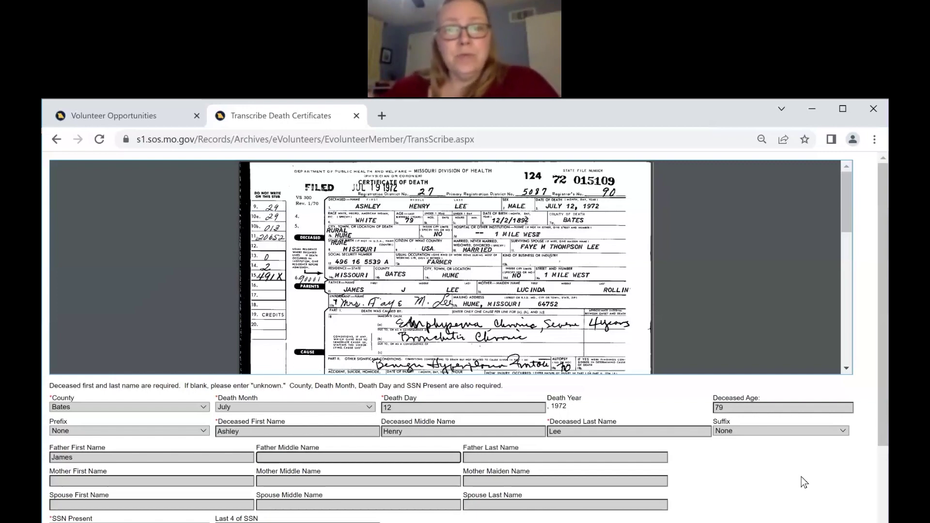
# - Enter the father's middle initial and last name, then the mother's first name
pyautogui.write('J.')
pyautogui.press('Tab')
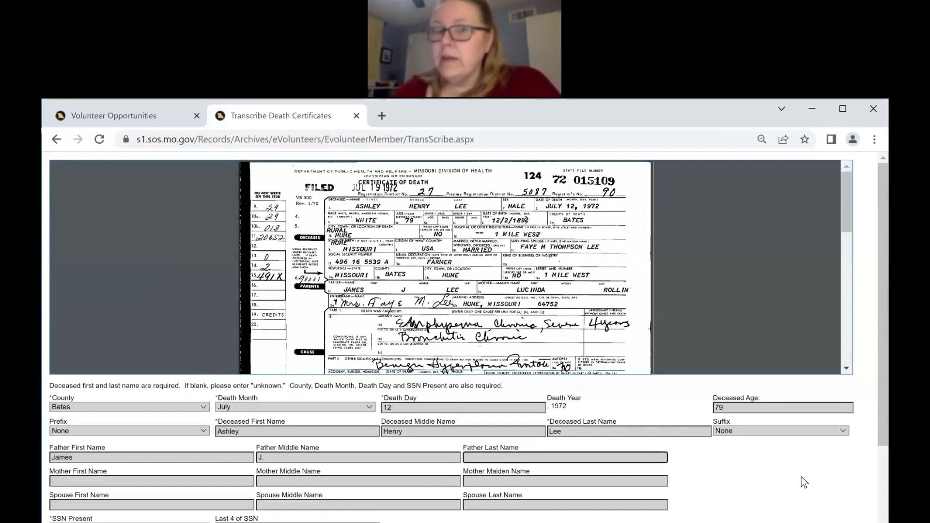
pyautogui.write('Lee')
pyautogui.press('Tab')
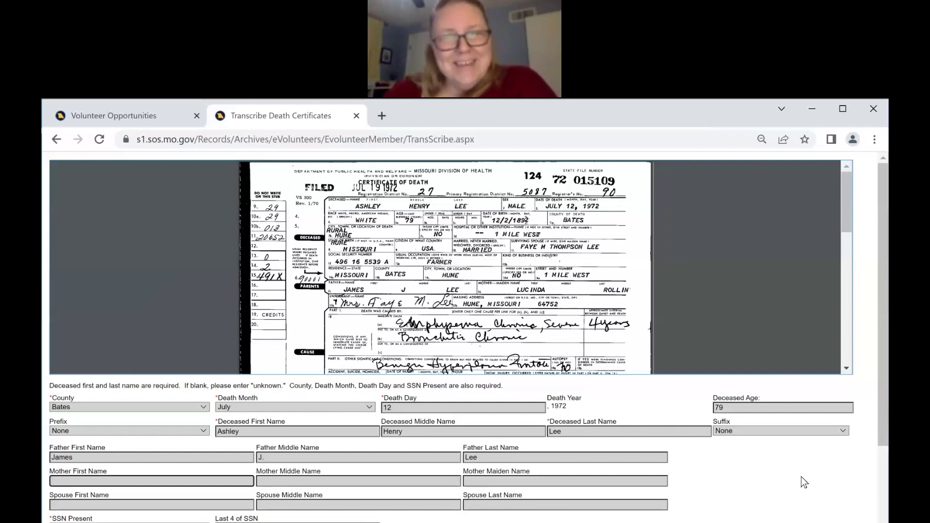
pyautogui.write('Lucinda')
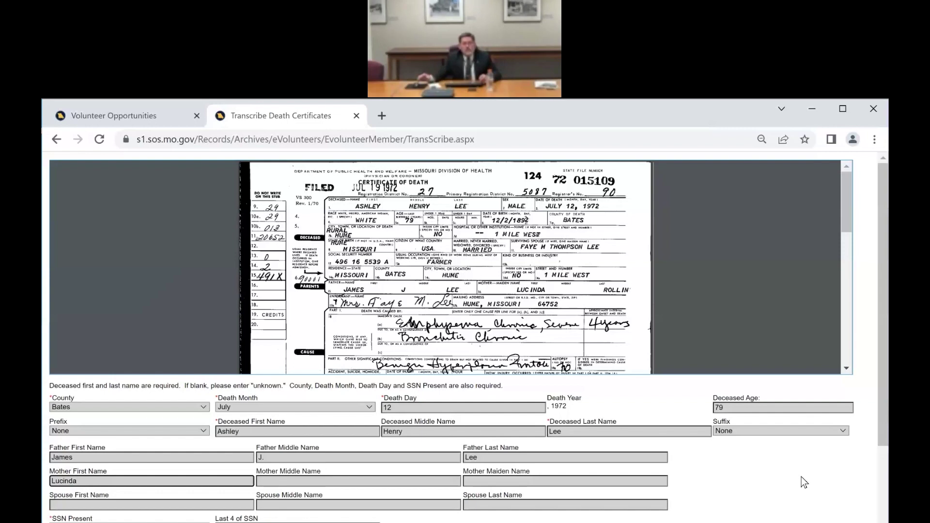
# - Leave the mother's middle name blank and enter her maiden name from the certificate
pyautogui.press('Tab')
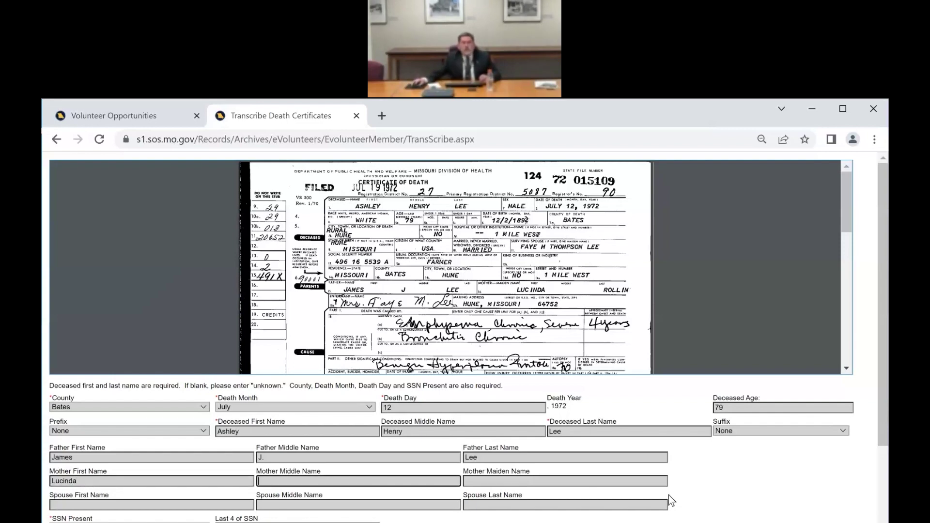
pyautogui.press('Tab')
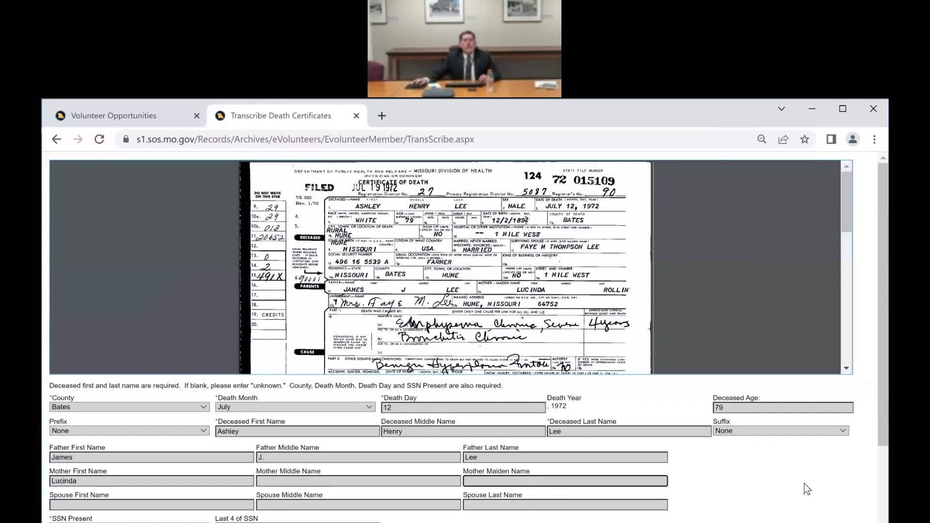
pyautogui.write('Rollin')
pyautogui.press('Tab')
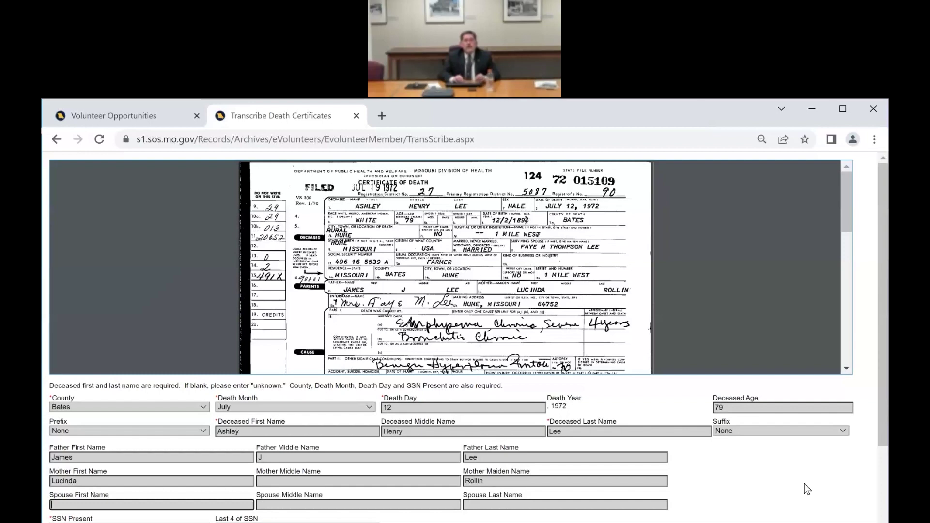
# - Enter the spouse's first, middle and last names, adding a missing letter to the middle name
pyautogui.write('Faye')
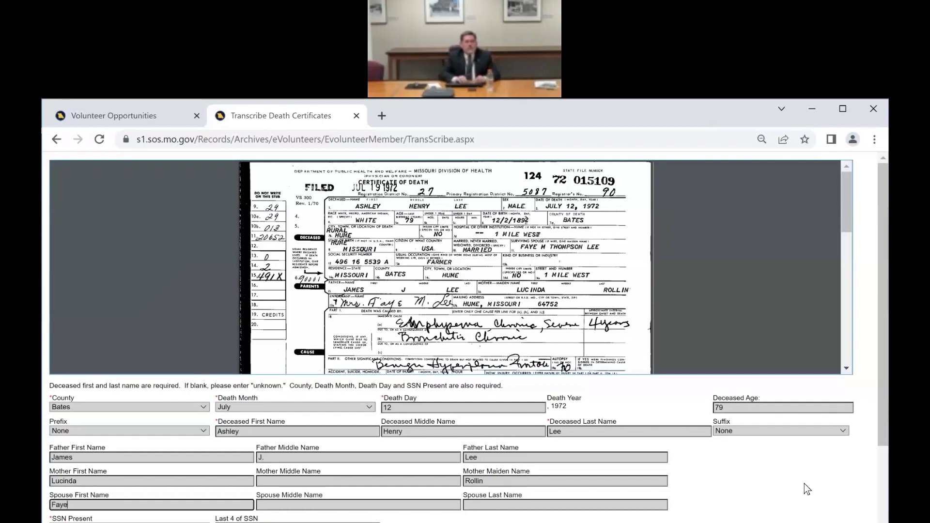
pyautogui.press('Tab')
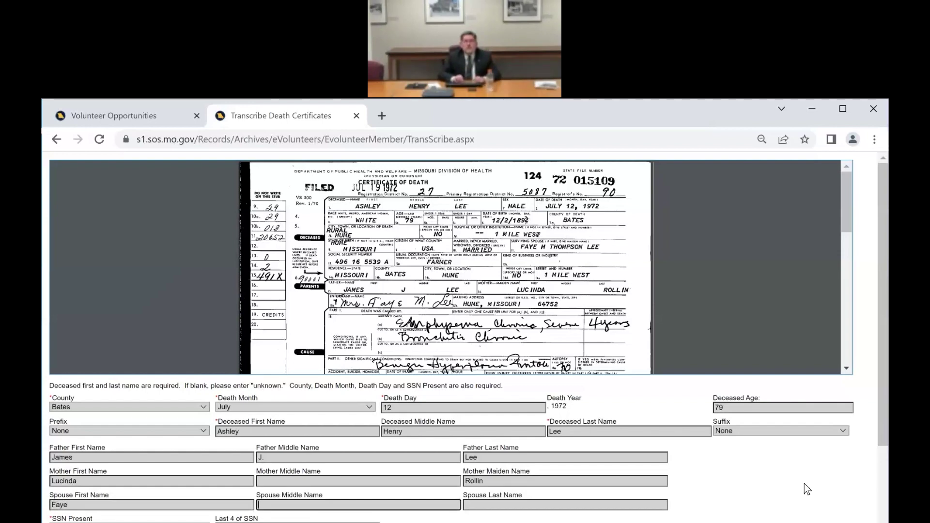
pyautogui.write('M.')
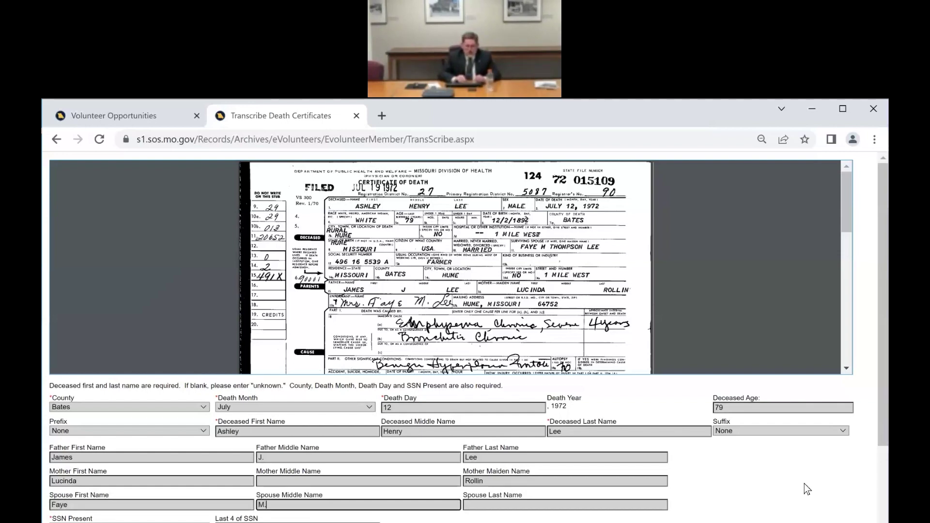
pyautogui.write(' Thomson')
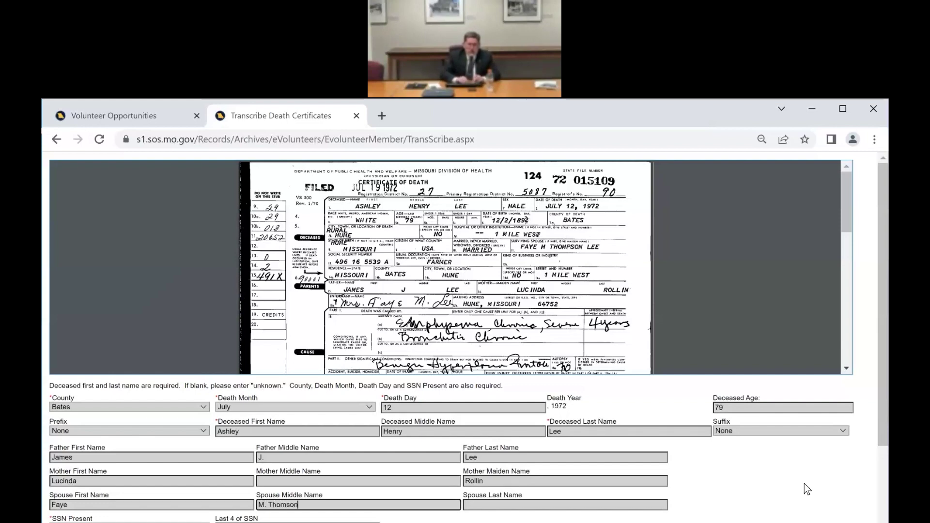
pyautogui.press('Tab')
pyautogui.write('L')
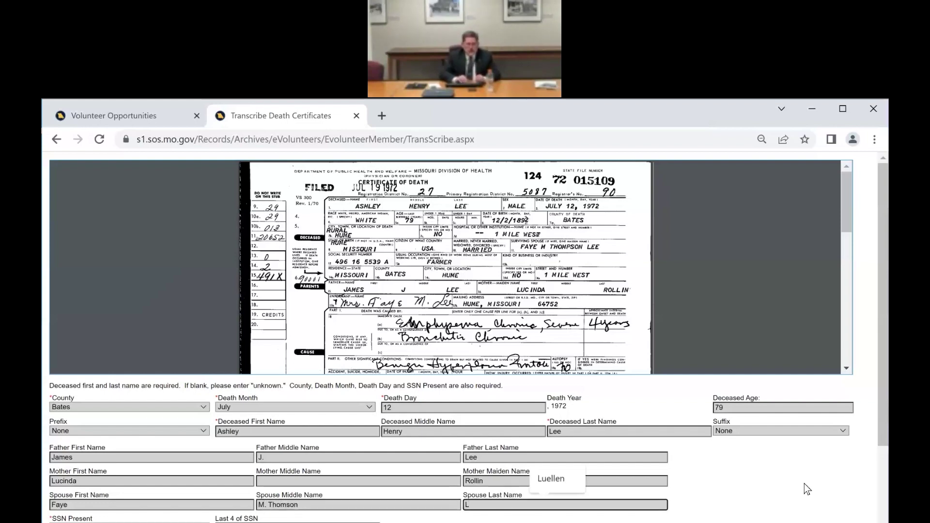
pyautogui.write('ee')
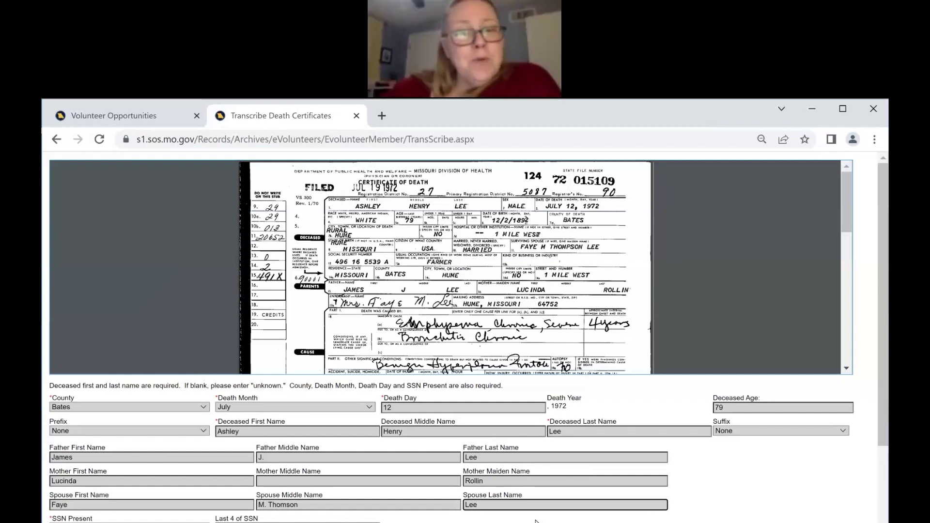
pyautogui.click(292, 505)
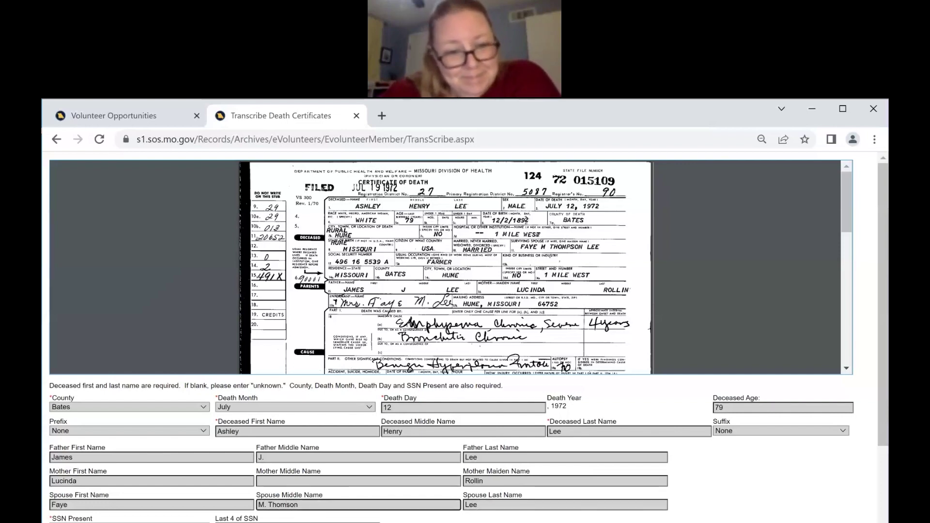
pyautogui.write('p')
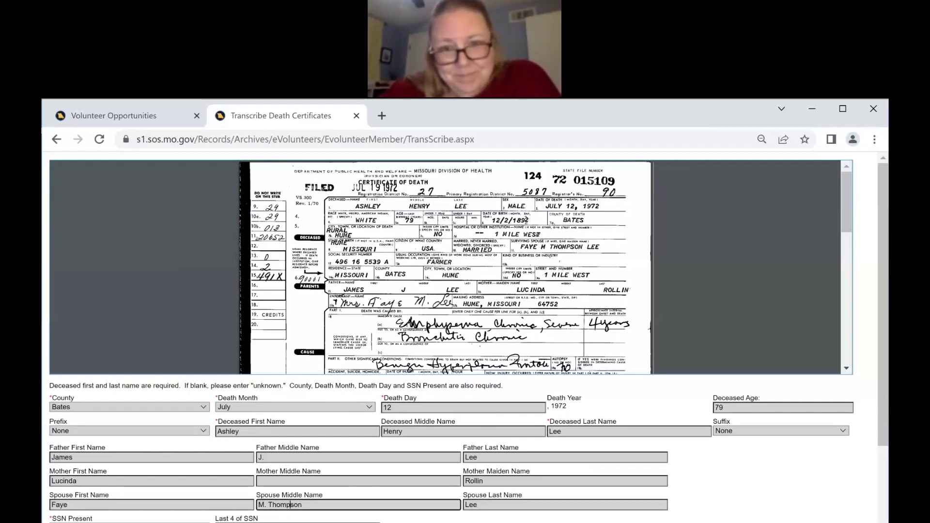
# - Set SSN Present to Yes, record the SSN's last four digits, and submit the transcription
pyautogui.scroll(-2, 821, 452)
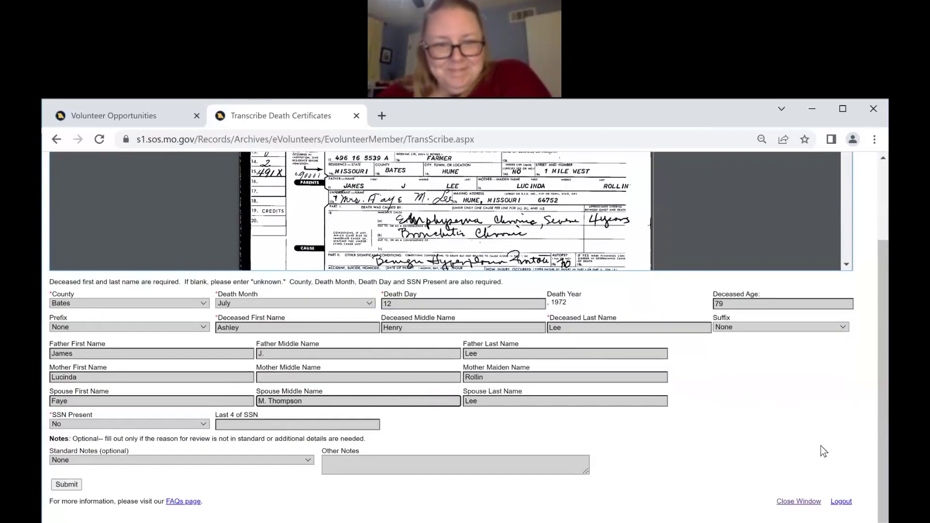
pyautogui.scroll(2, 820, 446)
pyautogui.scroll(-2, 826, 444)
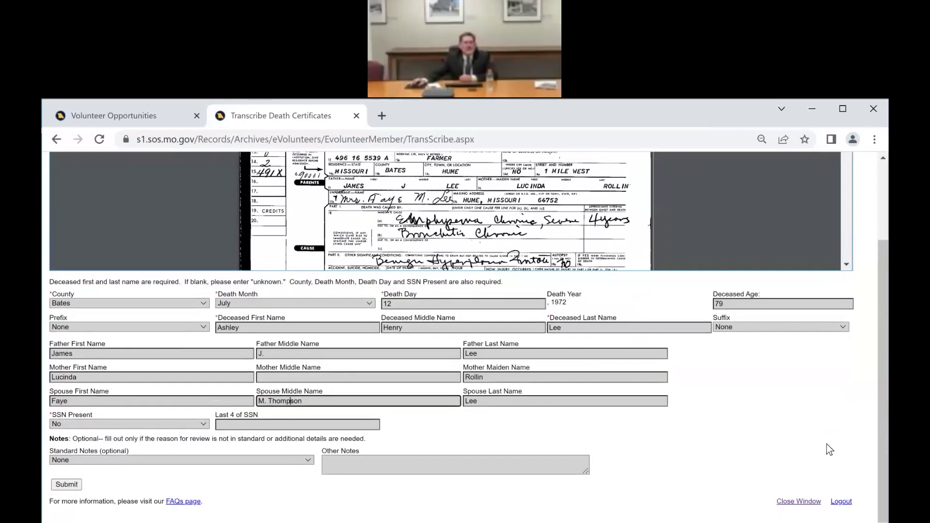
pyautogui.scroll(1, 826, 444)
pyautogui.scroll(1, 827, 444)
pyautogui.scroll(-2, 826, 444)
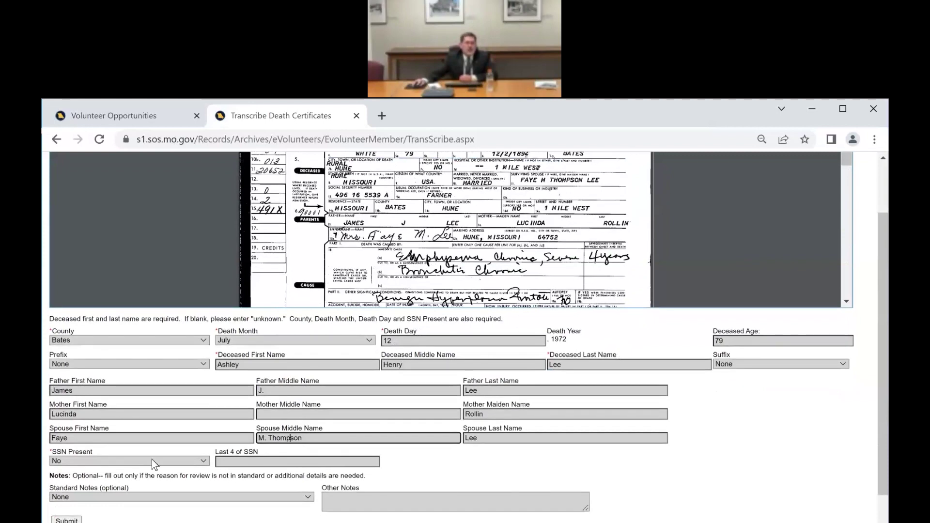
pyautogui.click(204, 462)
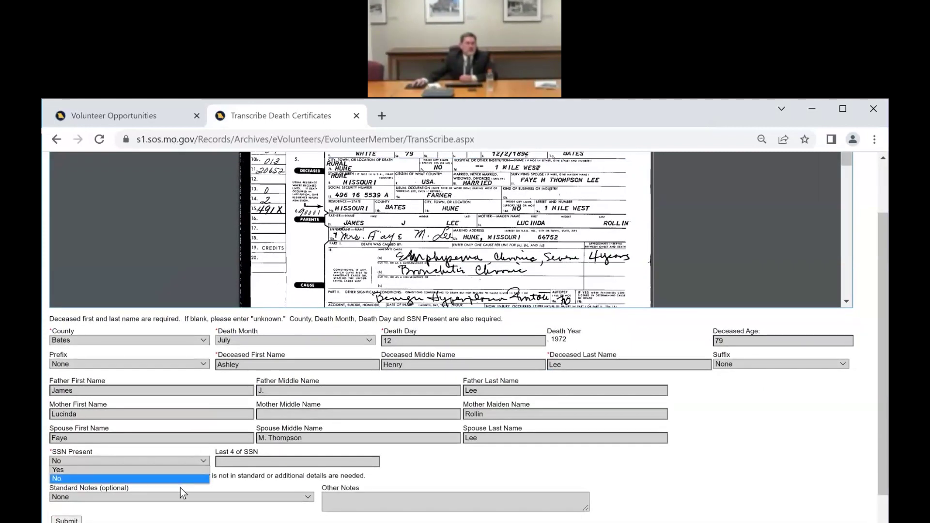
pyautogui.click(178, 470)
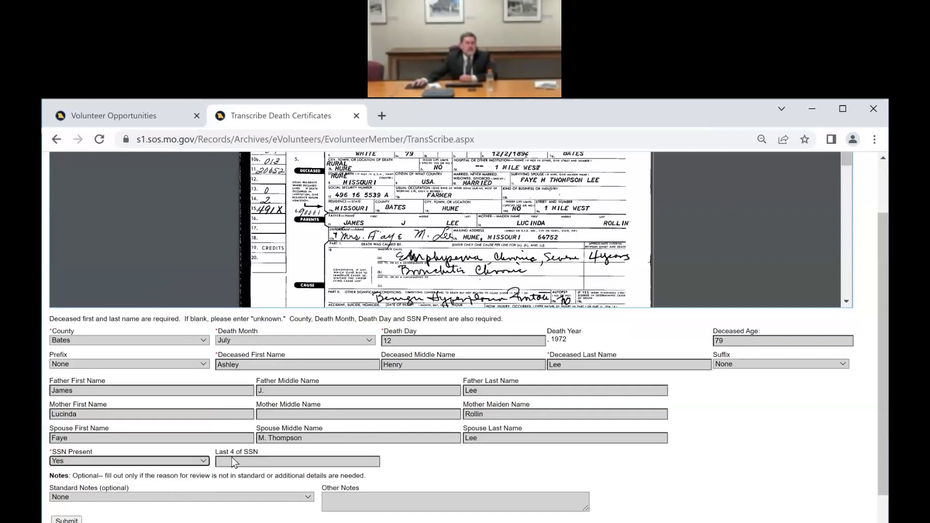
pyautogui.click(232, 458)
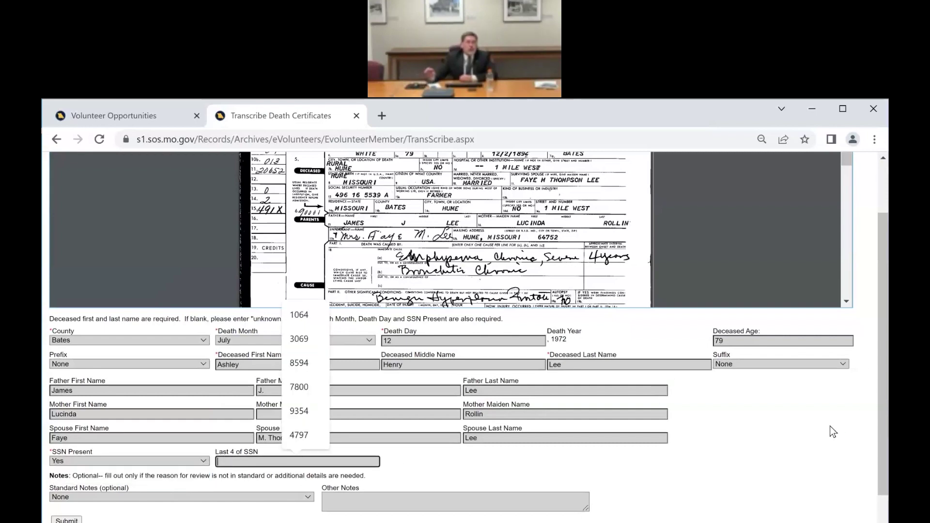
pyautogui.write('55')
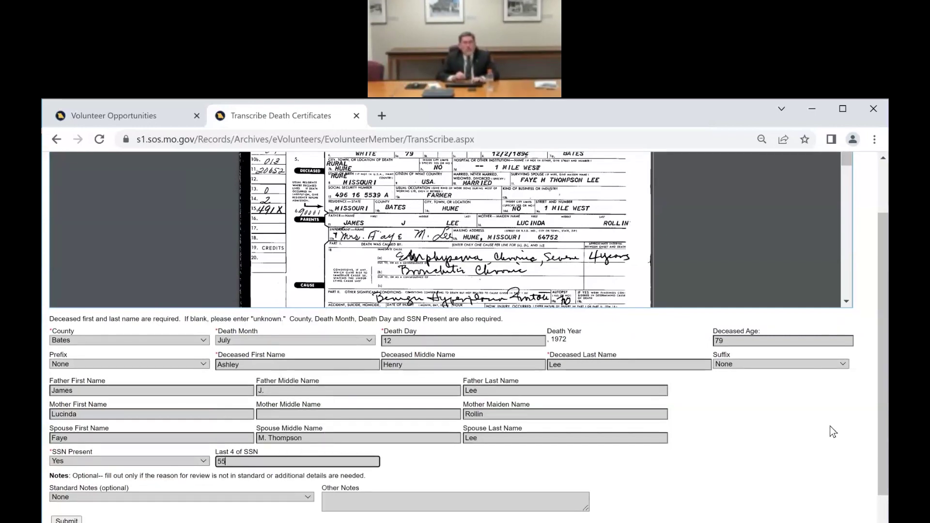
pyautogui.write('39')
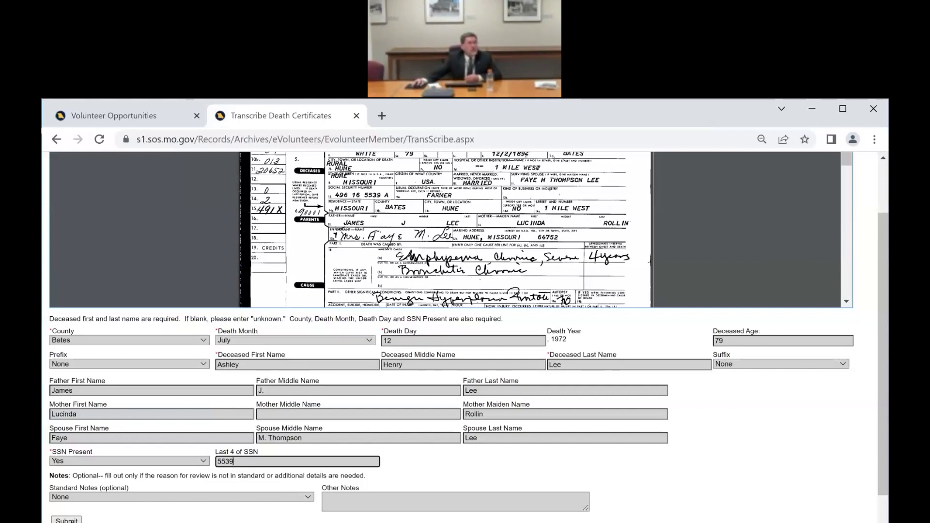
pyautogui.click(67, 519)
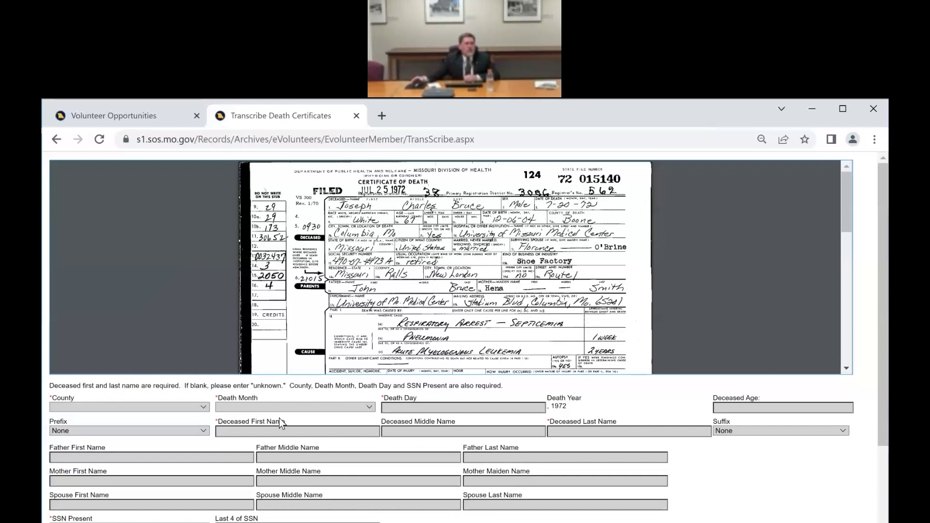
# - Fill in death date July 20 and age 67, and change the county from Bollinger to Boone
pyautogui.click(204, 406)
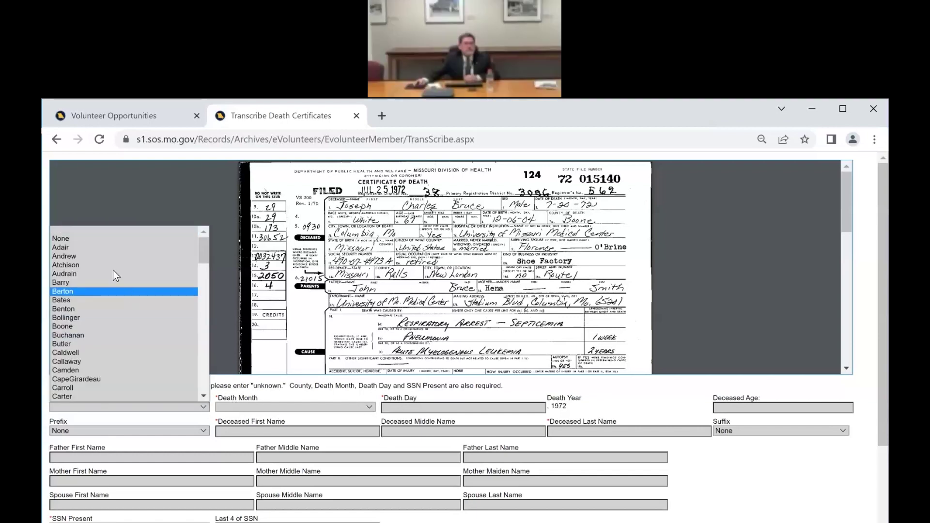
pyautogui.click(101, 318)
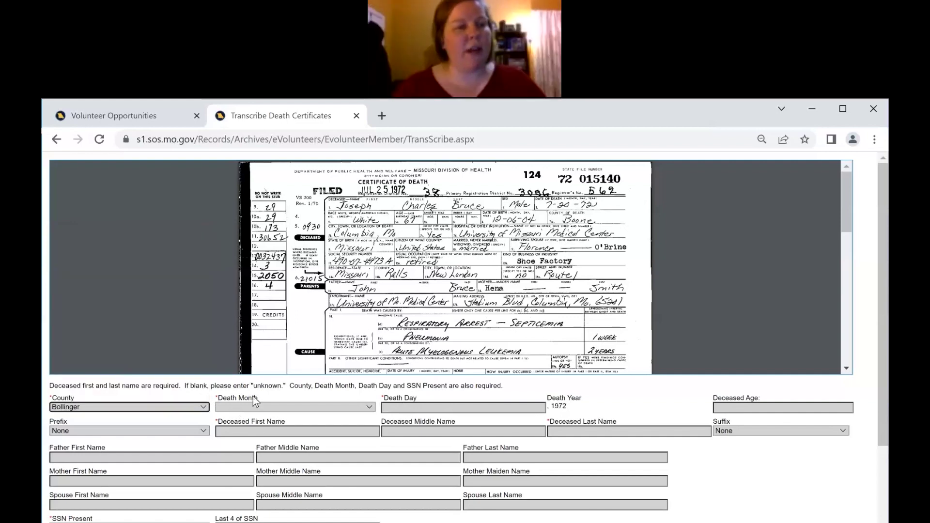
pyautogui.click(326, 411)
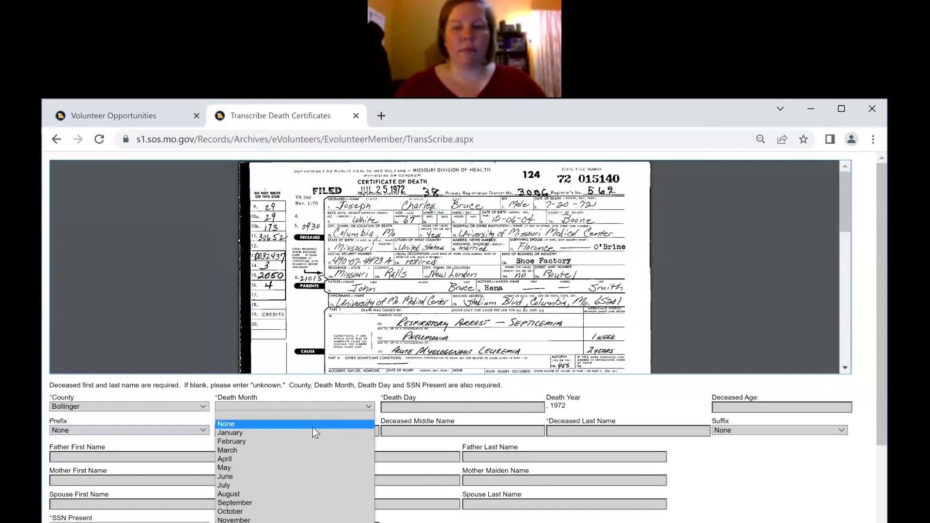
pyautogui.click(286, 486)
pyautogui.click(441, 407)
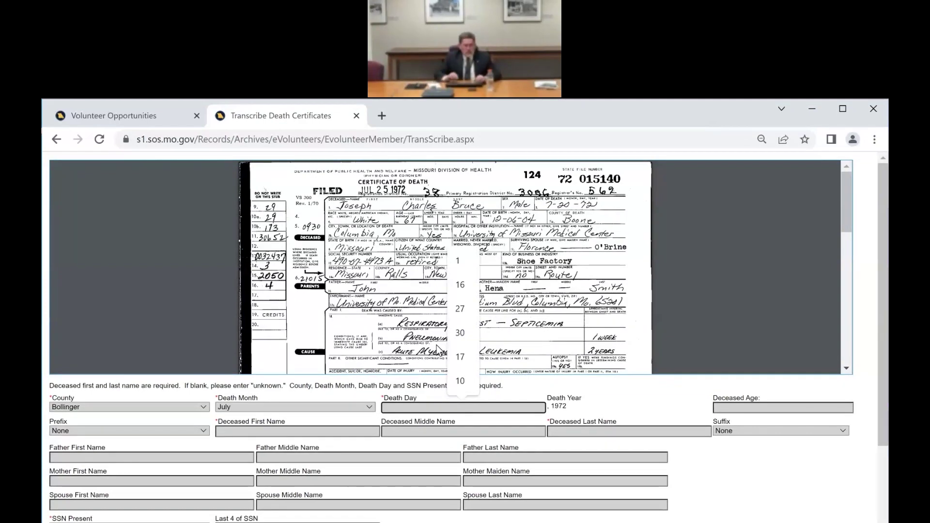
pyautogui.write('20')
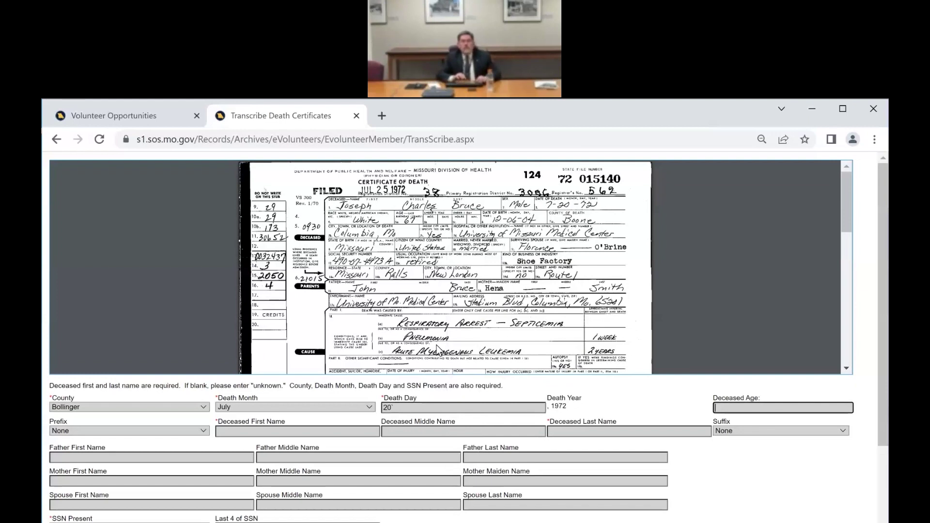
pyautogui.click(463, 406)
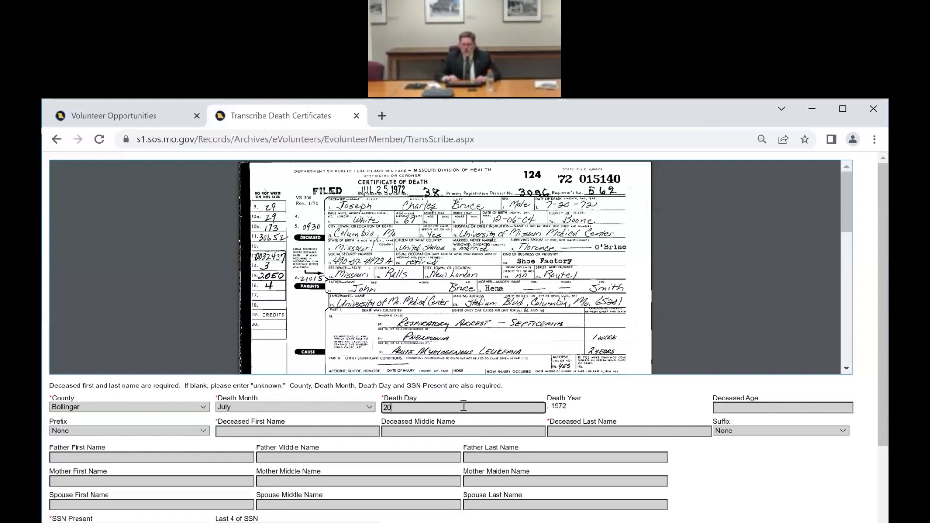
pyautogui.press('Tab')
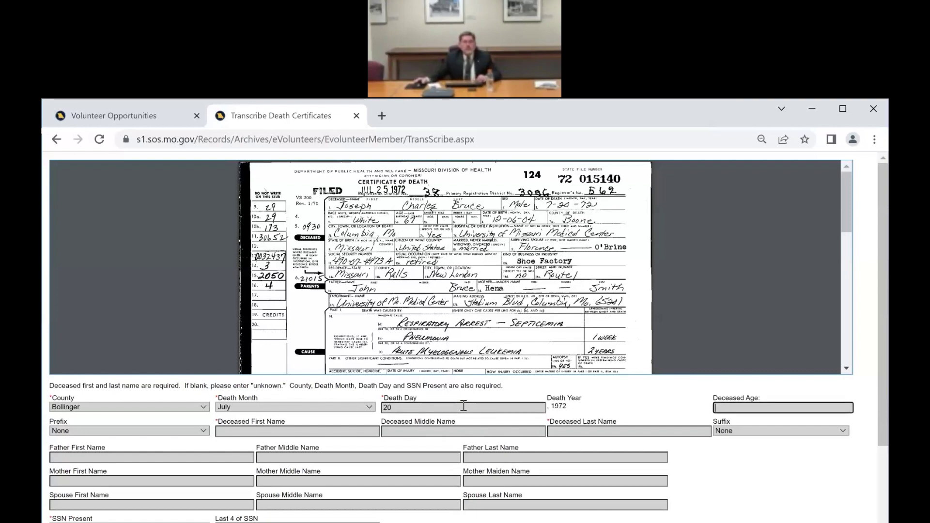
pyautogui.write('67')
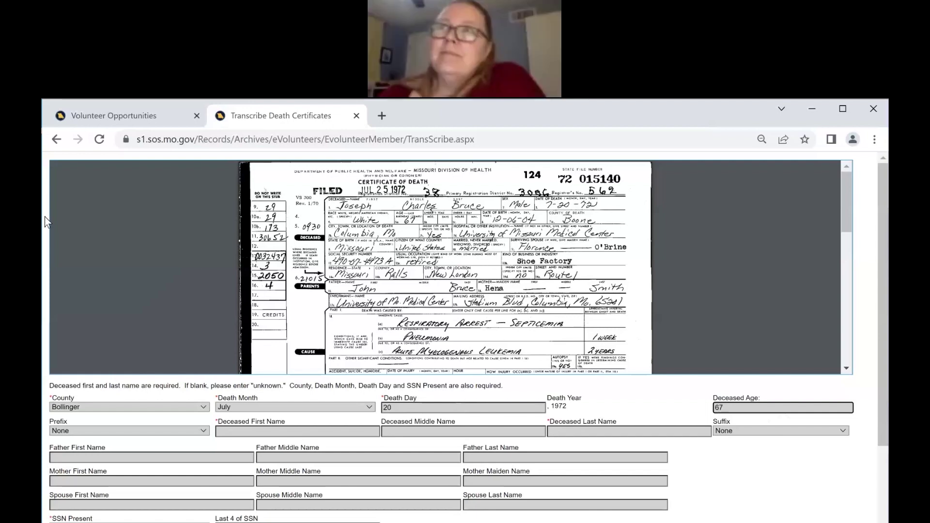
pyautogui.click(202, 408)
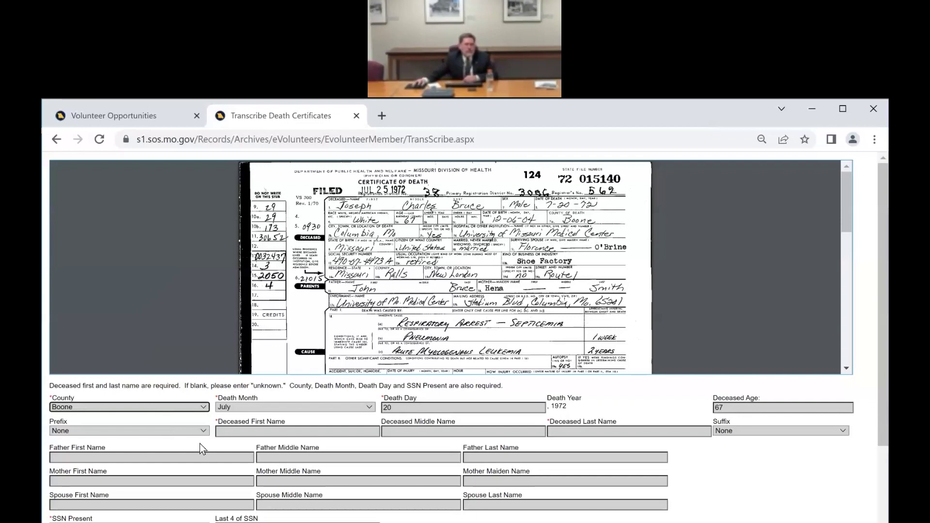
# - Type the deceased's first, middle and last names into the three name fields
pyautogui.click(281, 431)
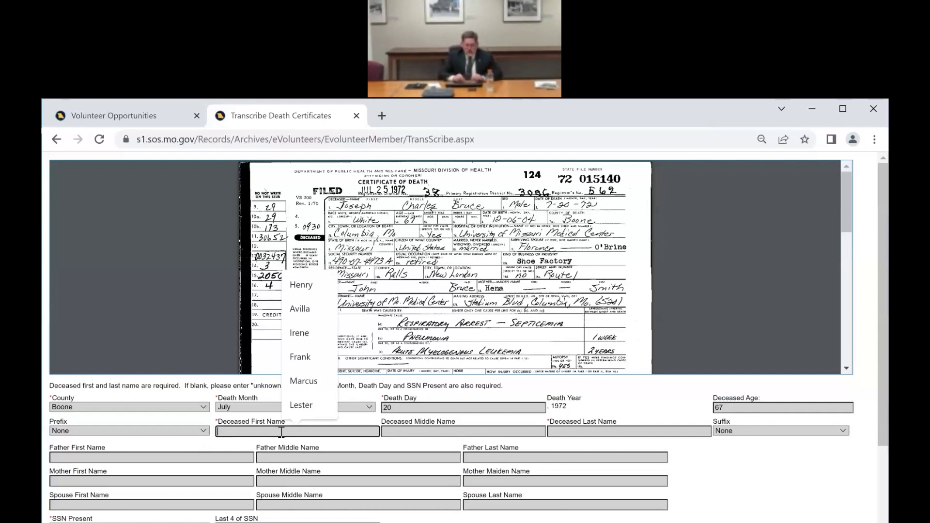
pyautogui.write('Joseph')
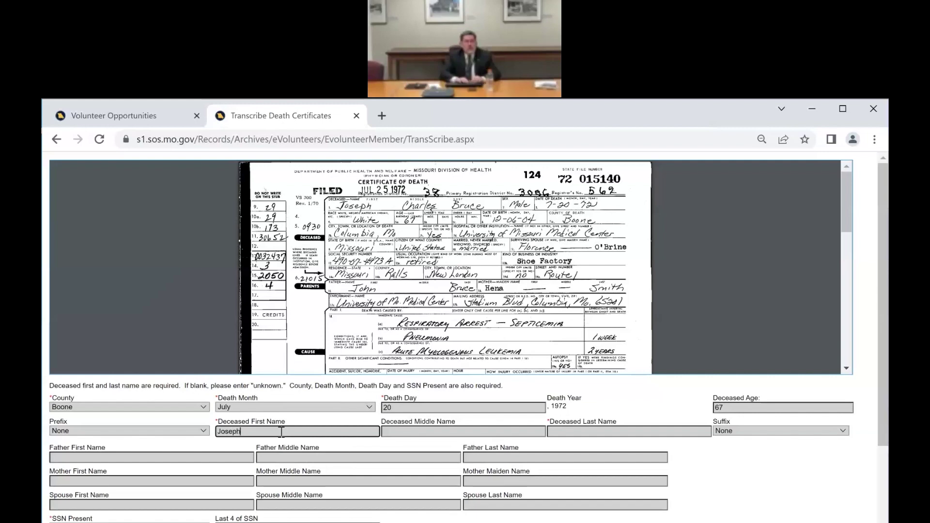
pyautogui.press('Tab')
pyautogui.write('Charles')
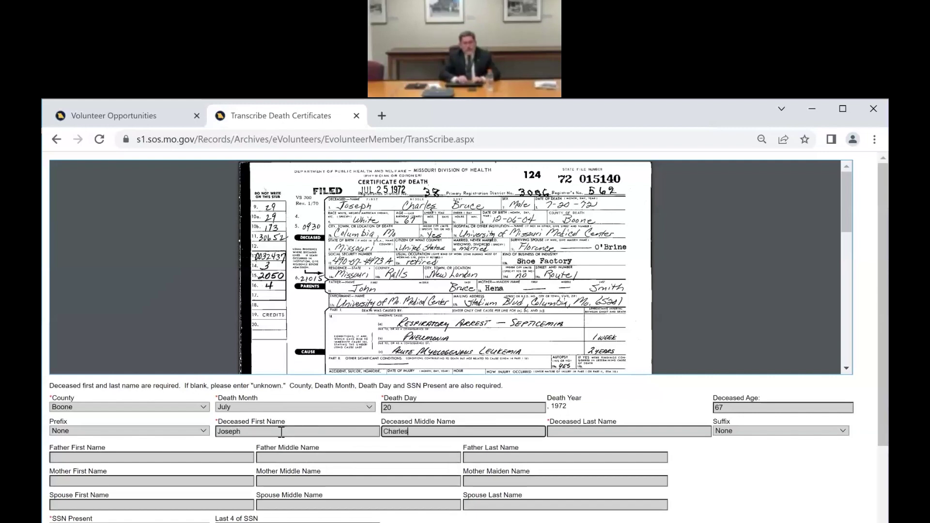
pyautogui.press('Tab')
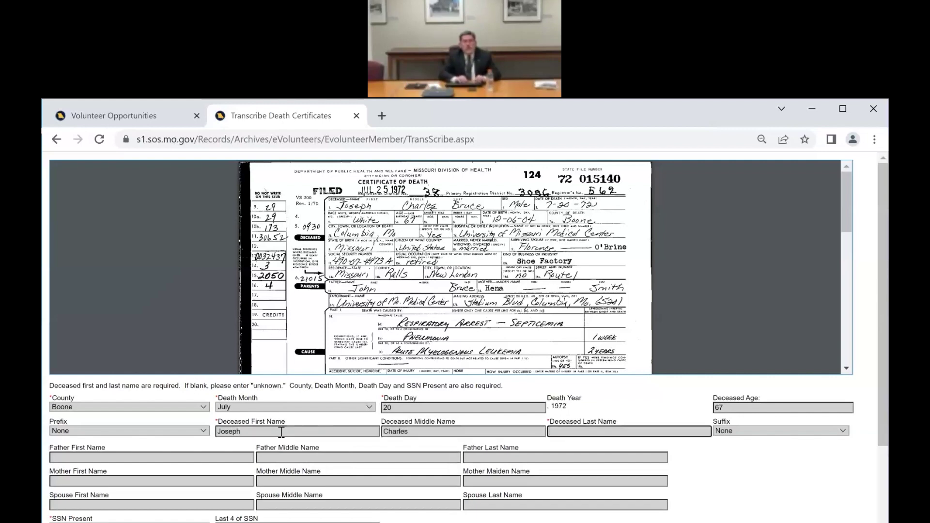
pyautogui.write('Bruce')
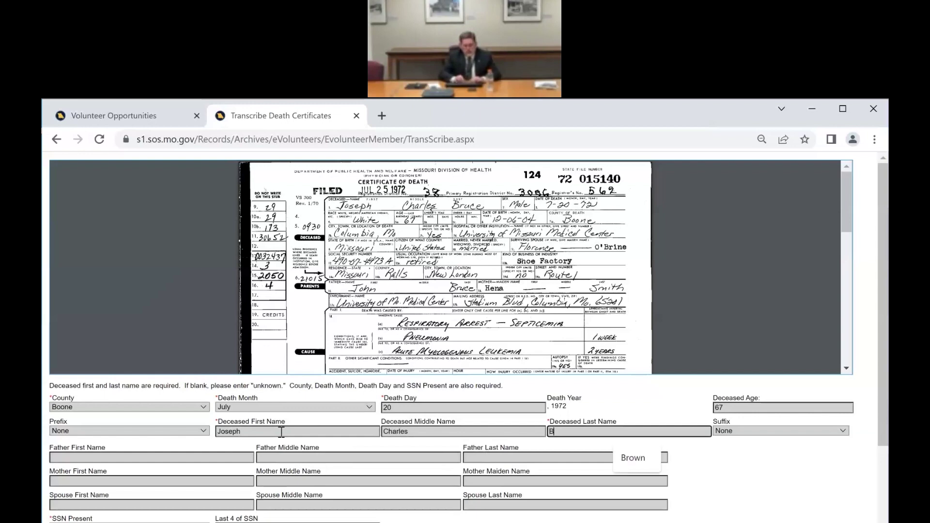
pyautogui.press('Tab')
pyautogui.press('Tab')
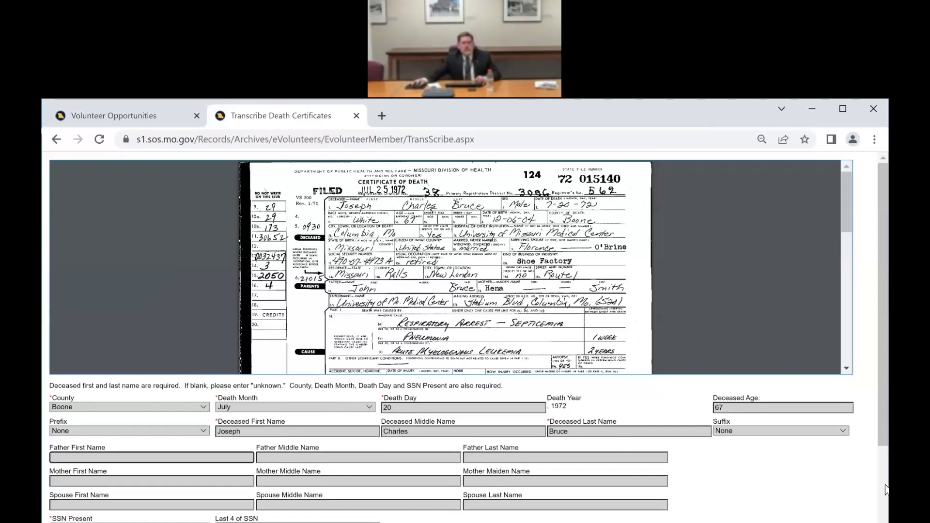
pyautogui.click(842, 431)
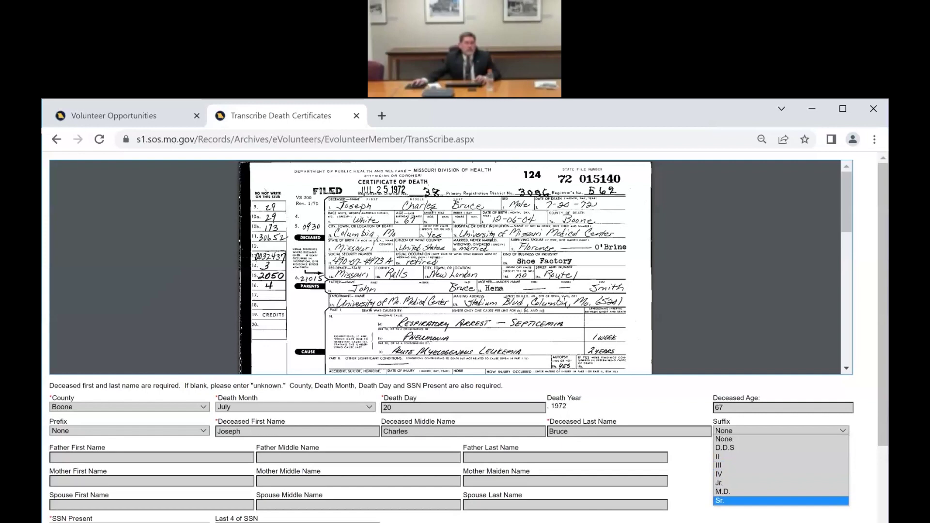
pyautogui.click(765, 520)
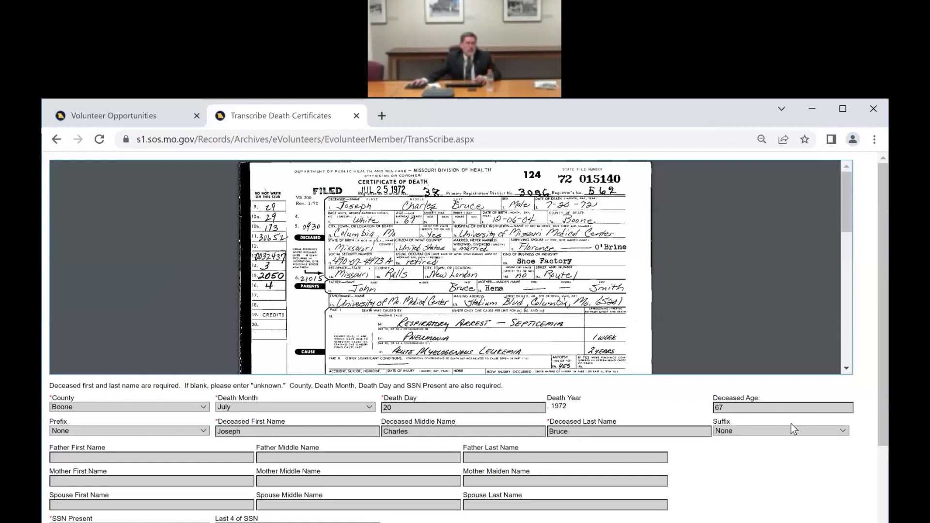
pyautogui.click(203, 429)
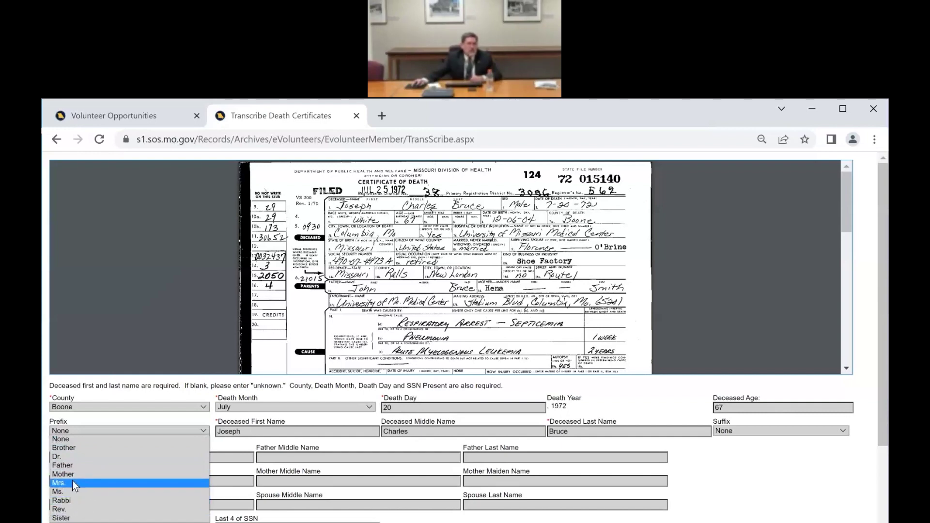
pyautogui.click(819, 493)
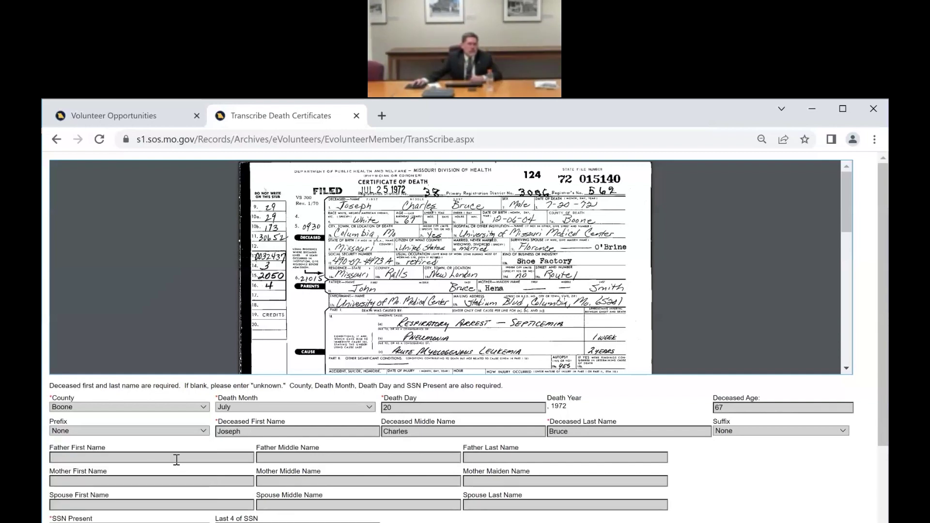
pyautogui.click(202, 457)
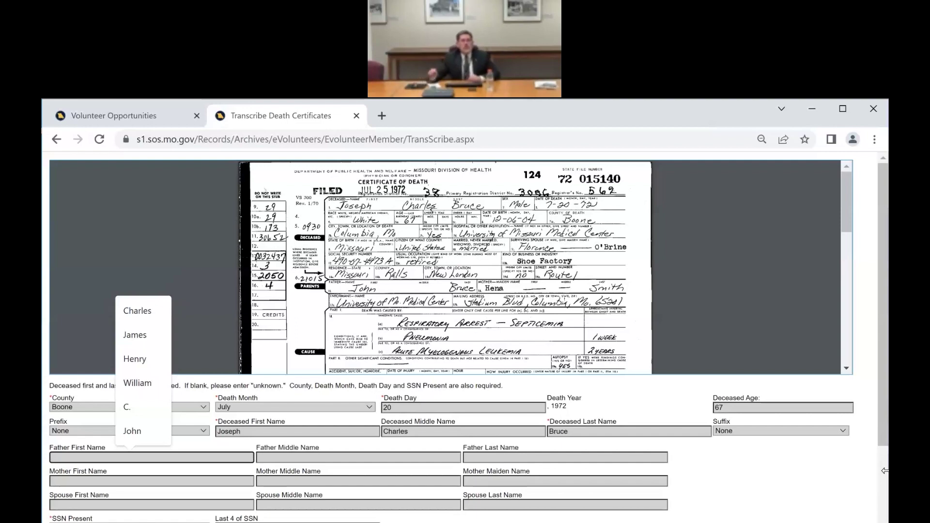
# - Enter the father's first, middle and last names and the mother's maiden name
pyautogui.write('John')
pyautogui.press('Tab')
pyautogui.press('Tab')
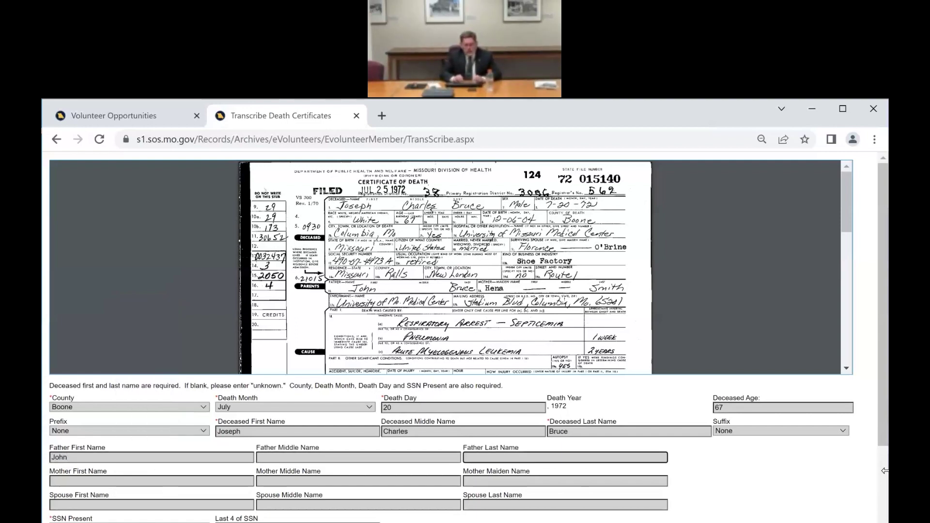
pyautogui.write('Bruce')
pyautogui.press('Tab')
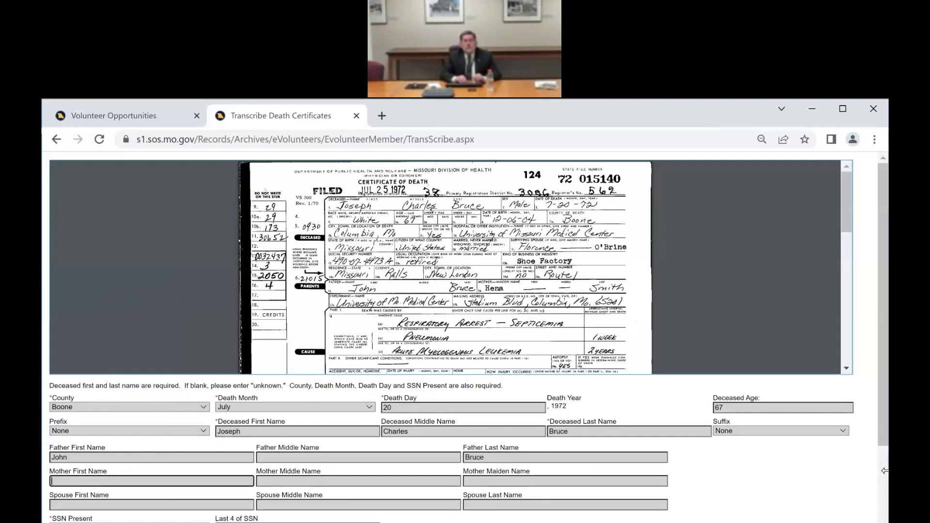
pyautogui.write('Hena')
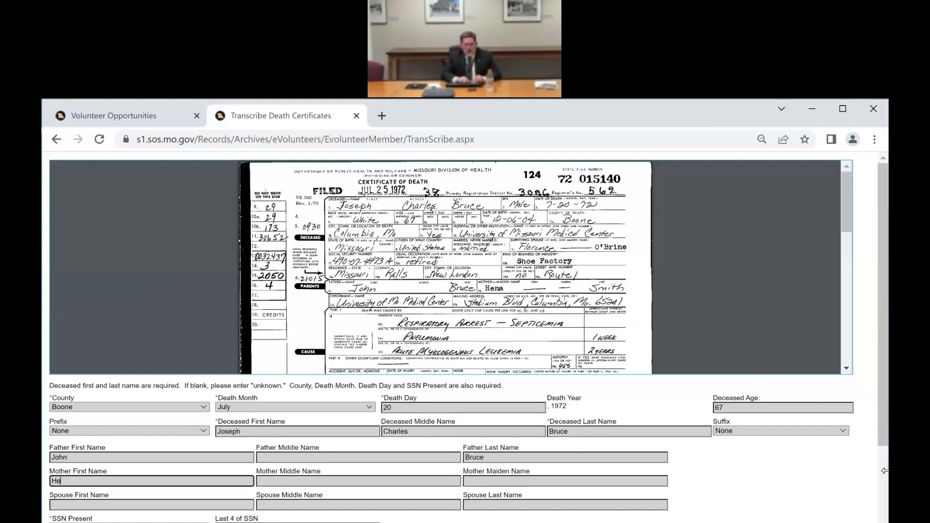
pyautogui.press('Tab')
pyautogui.press('Tab')
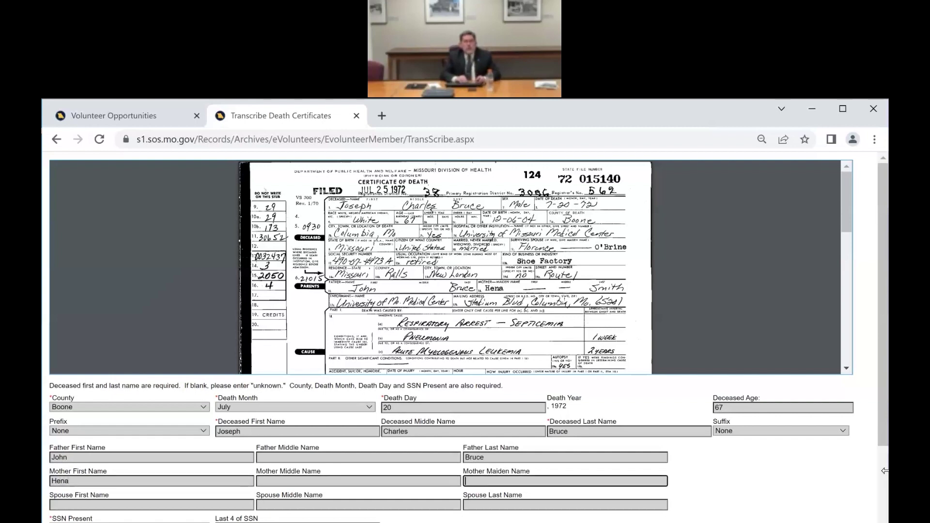
pyautogui.write('Smith')
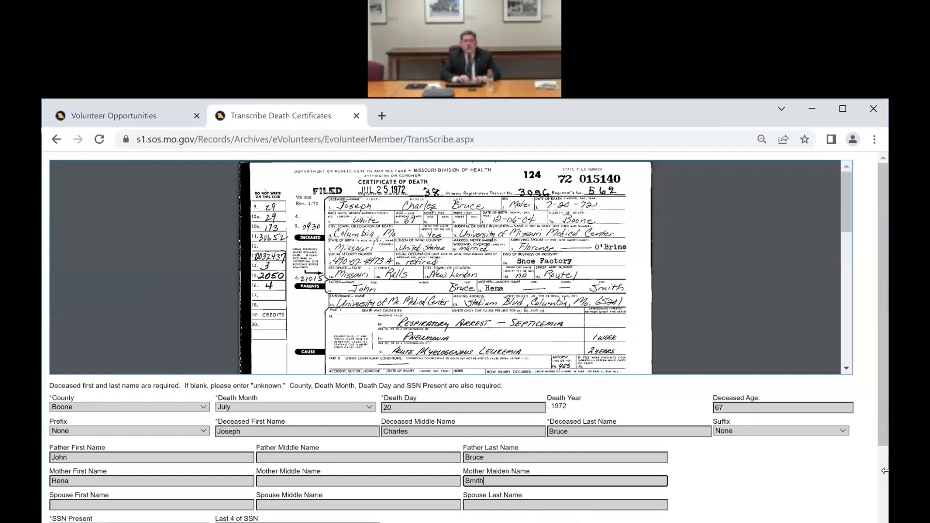
# - Enter the spouse's first name and surname, correcting a mistyped letter in the surname
pyautogui.press('Tab')
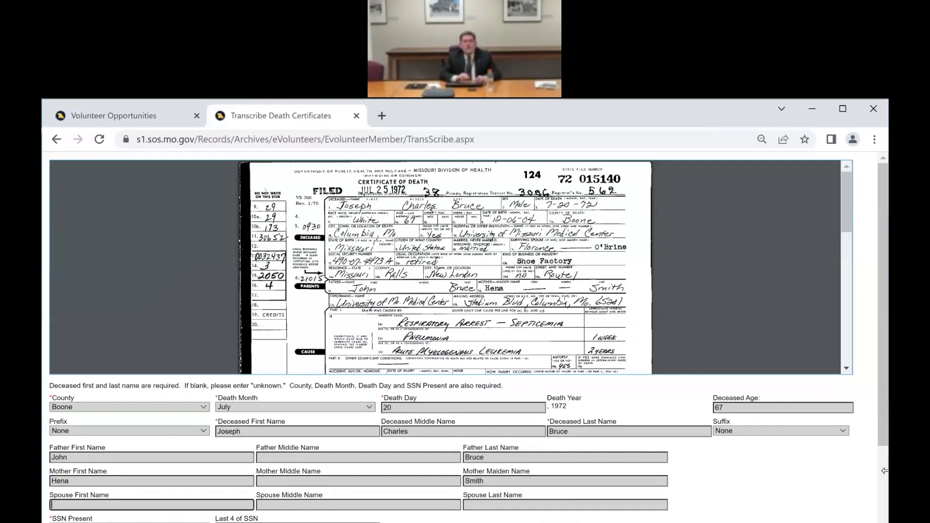
pyautogui.write('Florence')
pyautogui.press('Tab')
pyautogui.press('Tab')
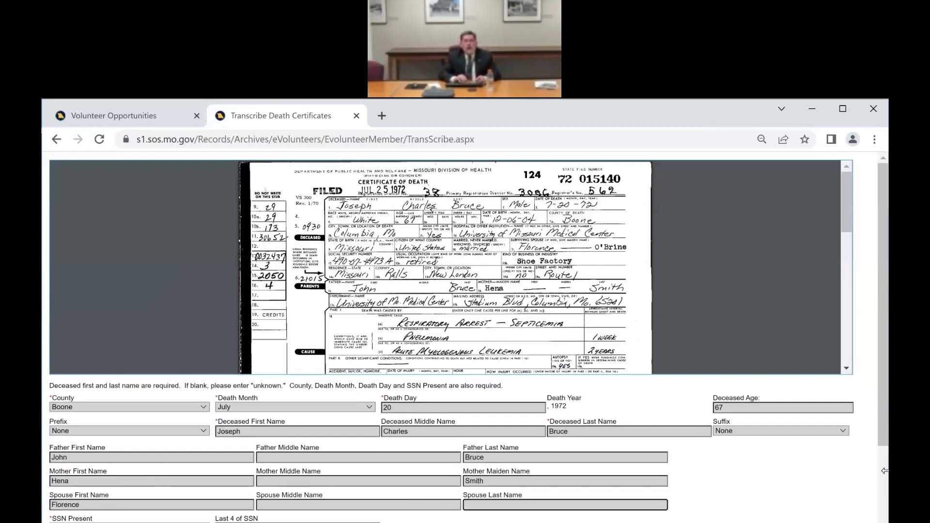
pyautogui.write('O')
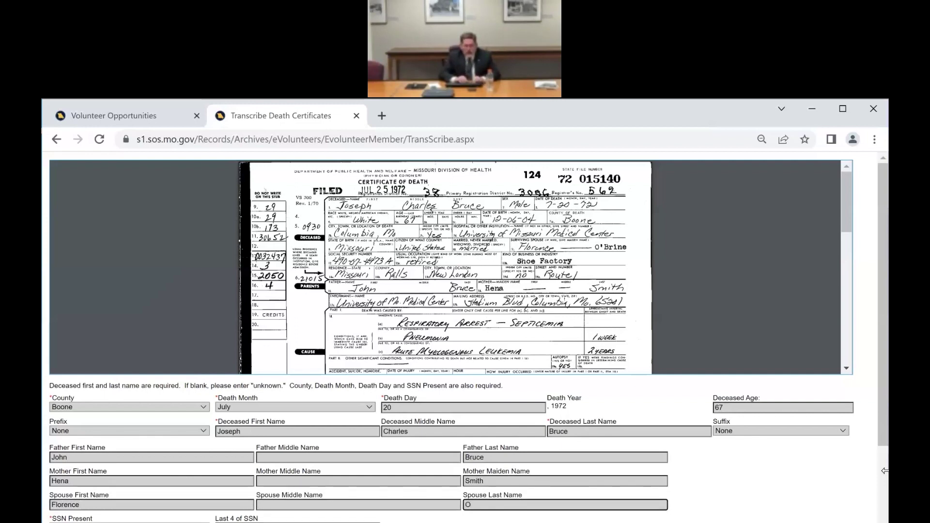
pyautogui.write('r')
pyautogui.press('BackSpace')
pyautogui.write("'")
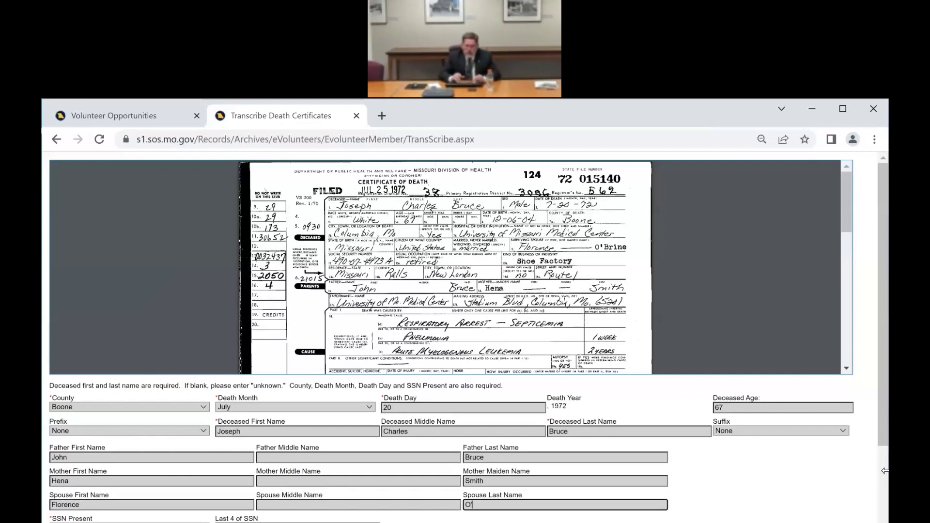
pyautogui.write('B')
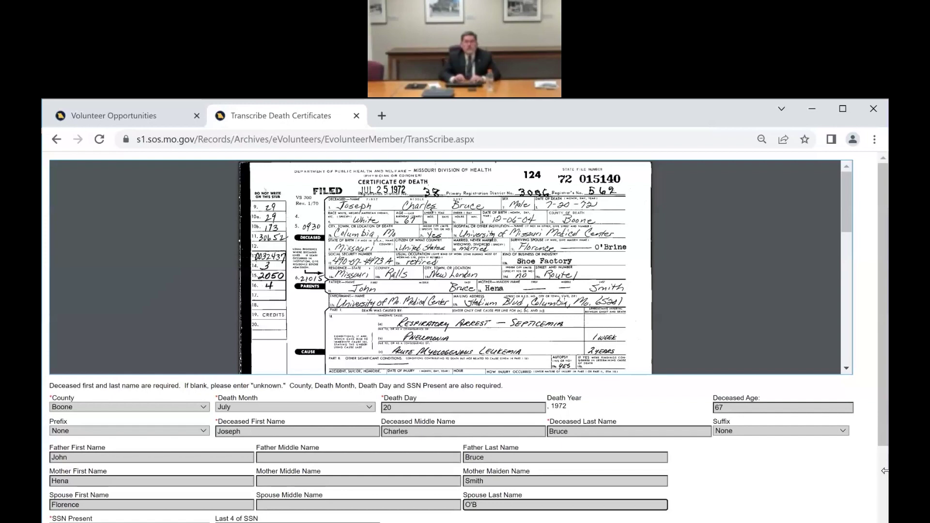
pyautogui.write('rine')
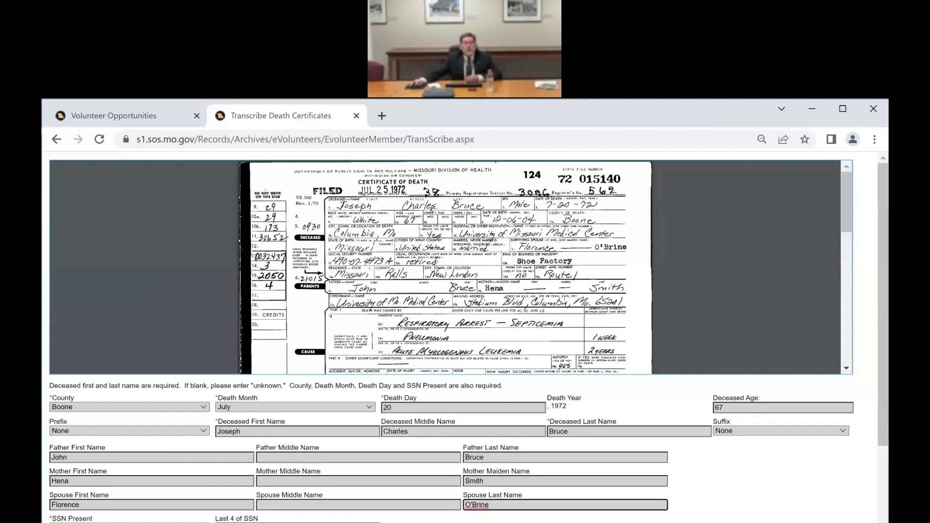
# - Set SSN Present to Yes and enter the SSN's last four digits, restoring the page zoom
pyautogui.scroll(-2, 208, 392)
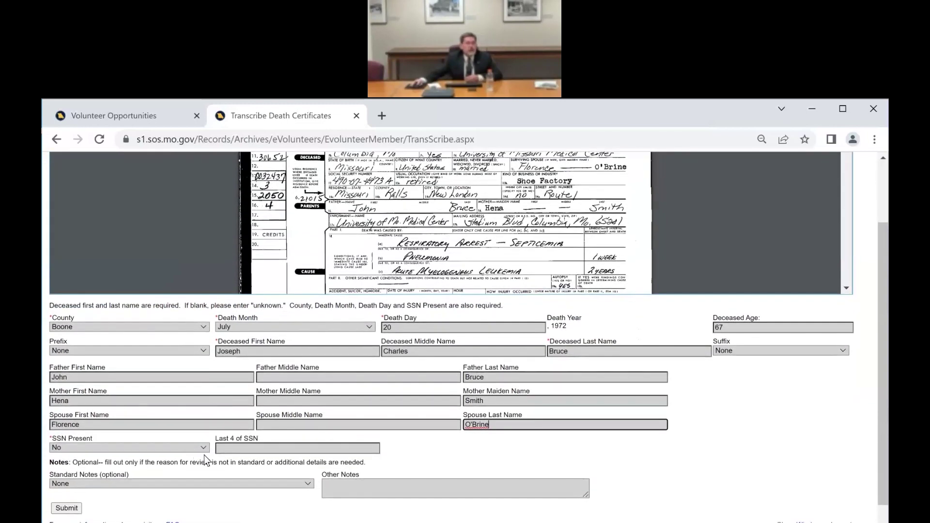
pyautogui.click(207, 446)
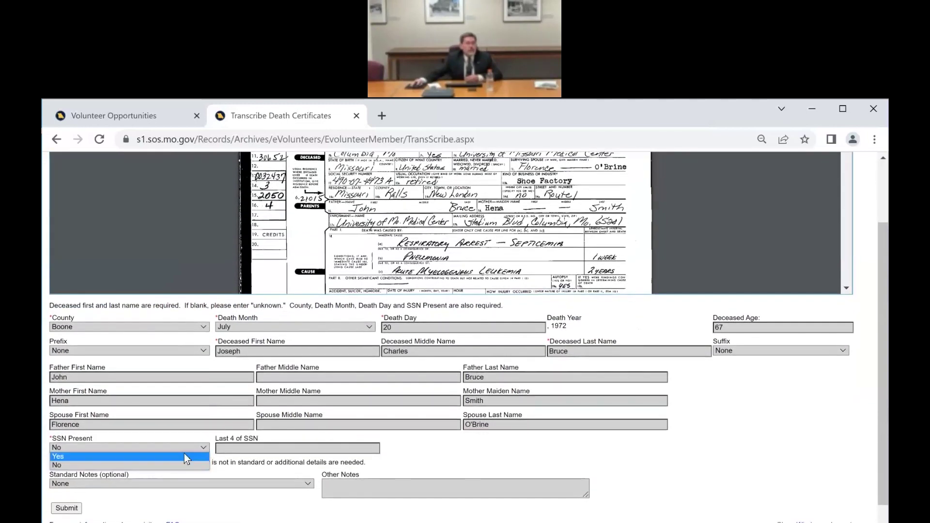
pyautogui.click(187, 456)
pyautogui.click(259, 449)
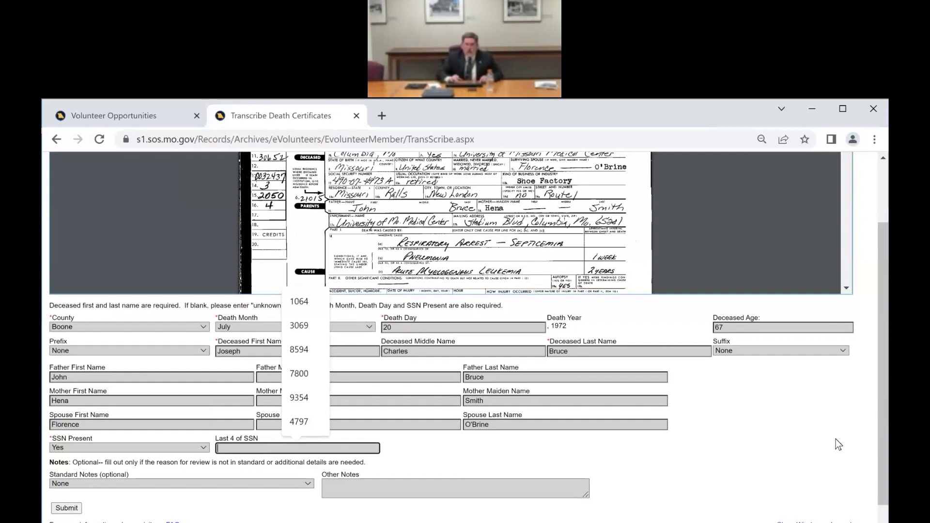
pyautogui.hotkey('ctrl', '+')
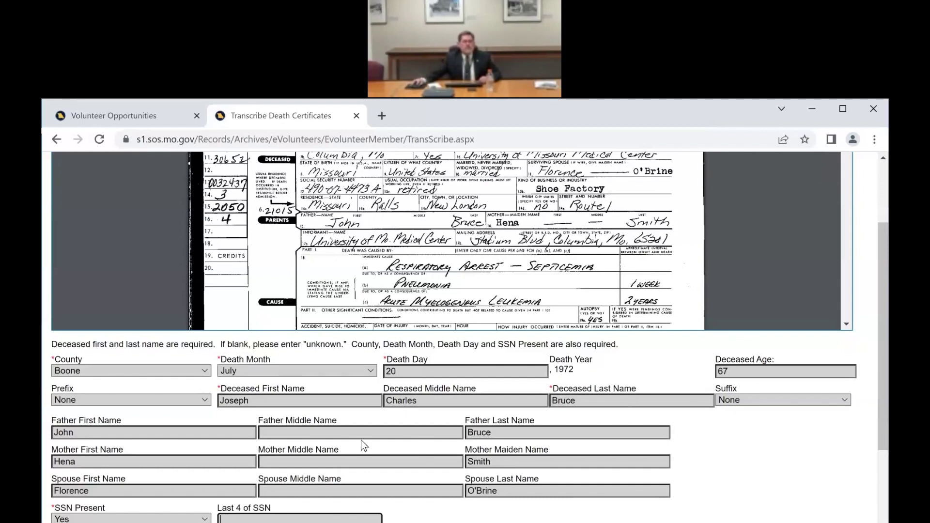
pyautogui.write('4473')
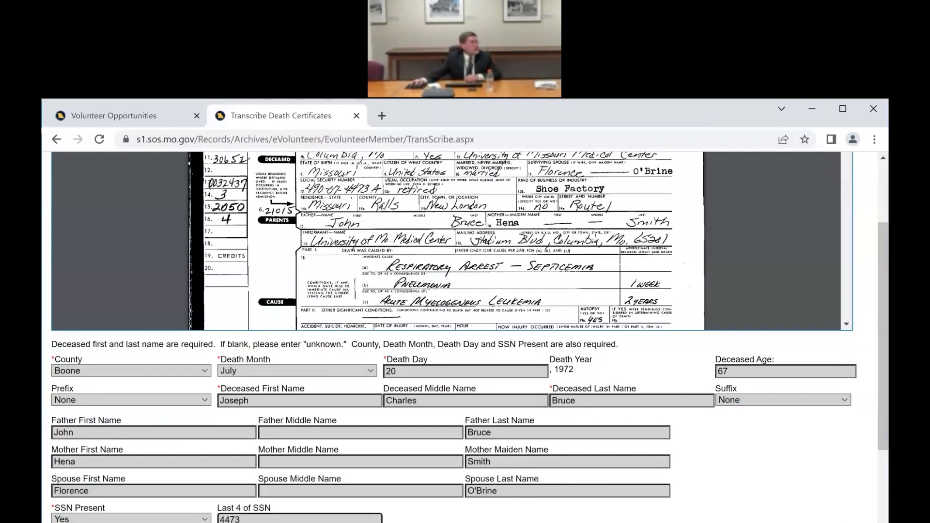
# - Leave the Standard Notes selection at None
pyautogui.scroll(-2, 465, 339)
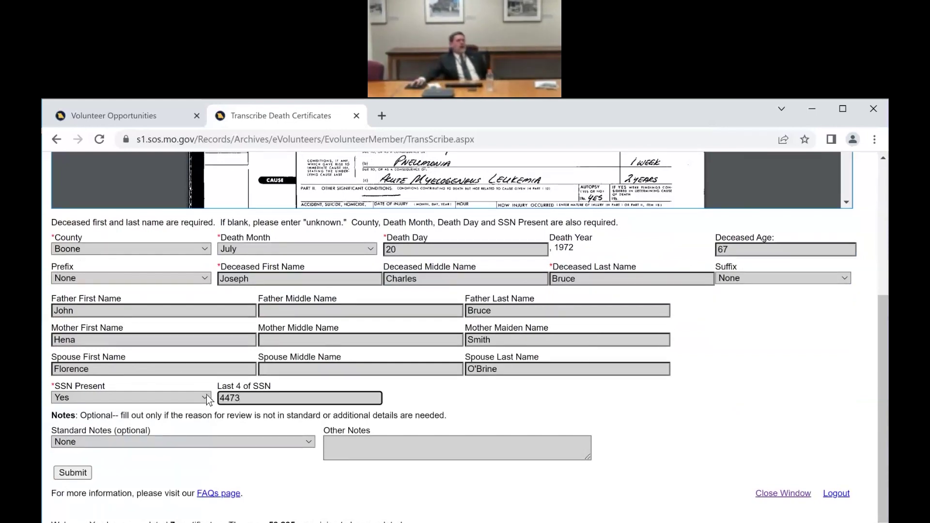
pyautogui.click(312, 442)
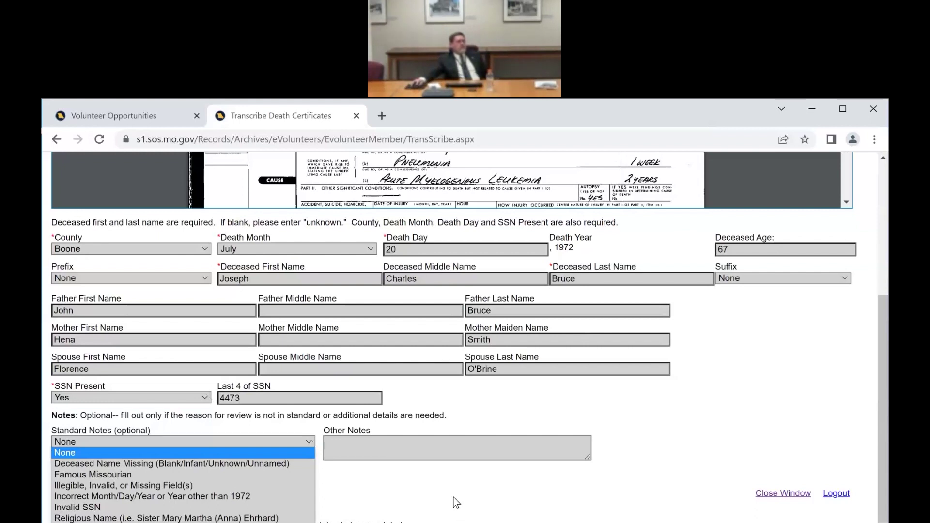
pyautogui.click(312, 442)
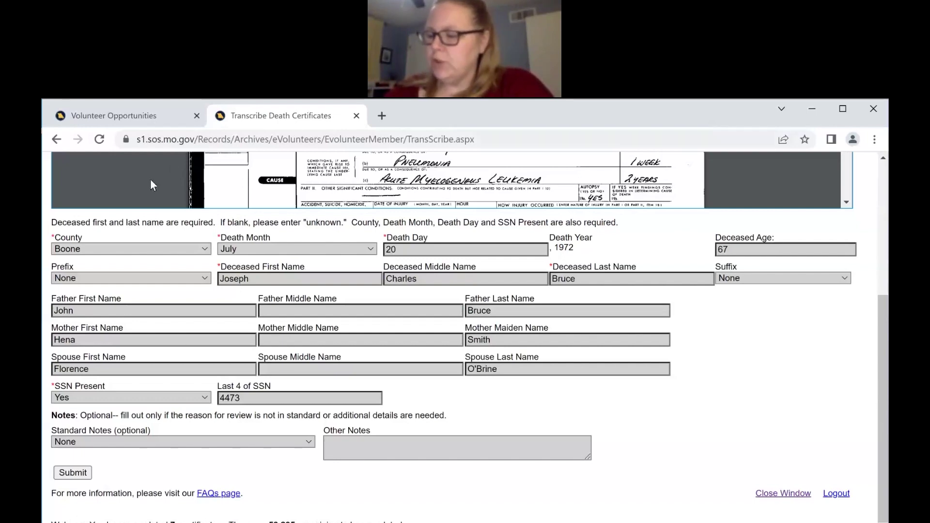
# - Submit the transcription, then browse the new certificate's county list without choosing one
pyautogui.click(61, 476)
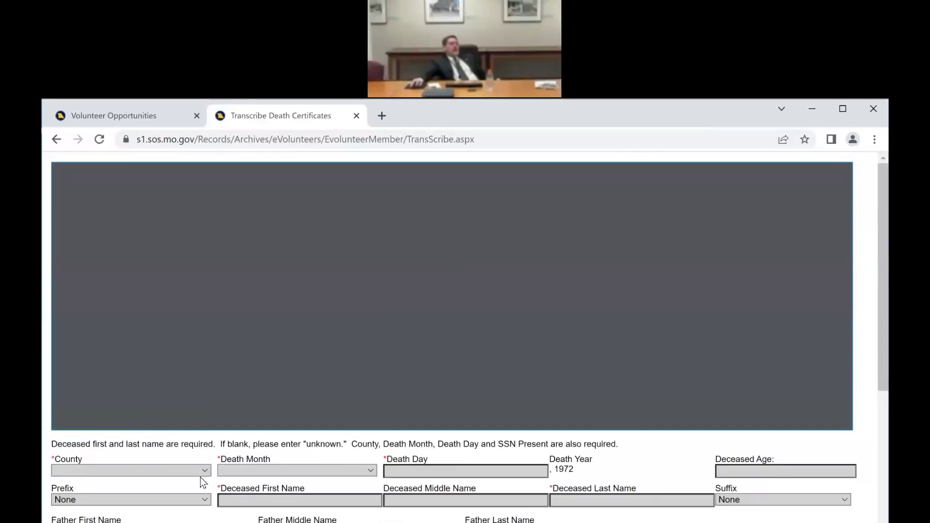
pyautogui.click(203, 471)
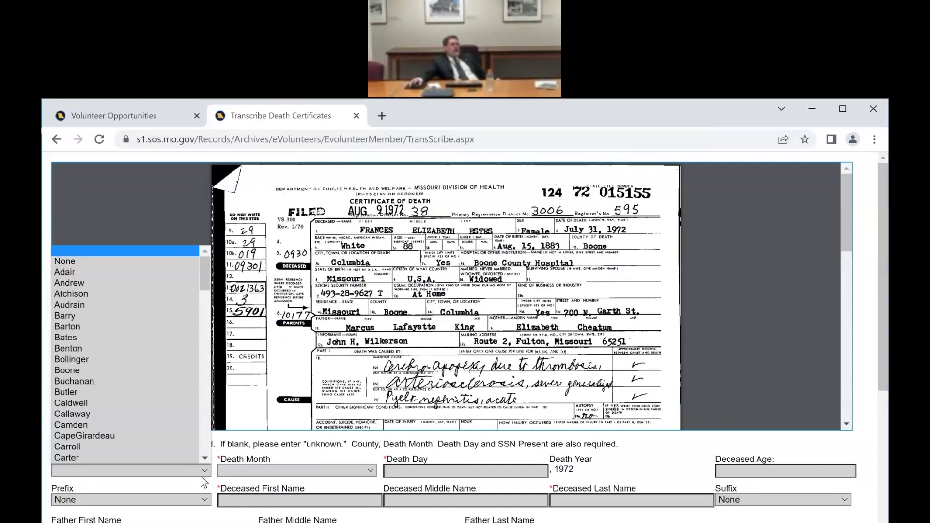
pyautogui.scroll(-15, 184, 418)
pyautogui.scroll(-9, 184, 415)
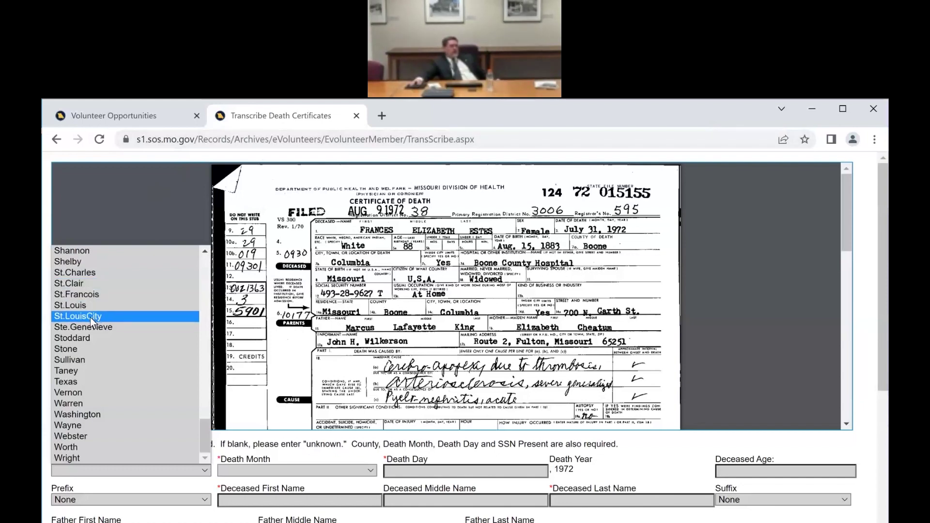
pyautogui.press('Down')
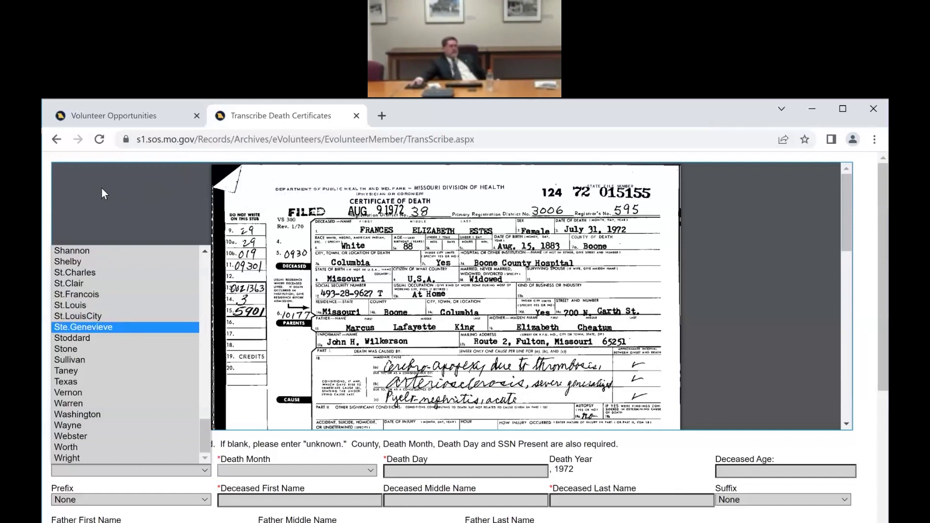
pyautogui.click(102, 189)
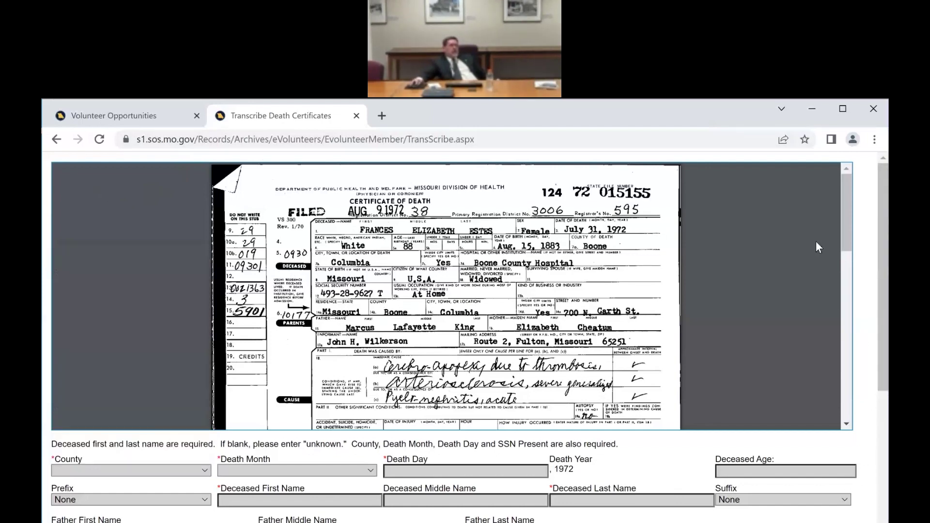
pyautogui.scroll(-10, 821, 407)
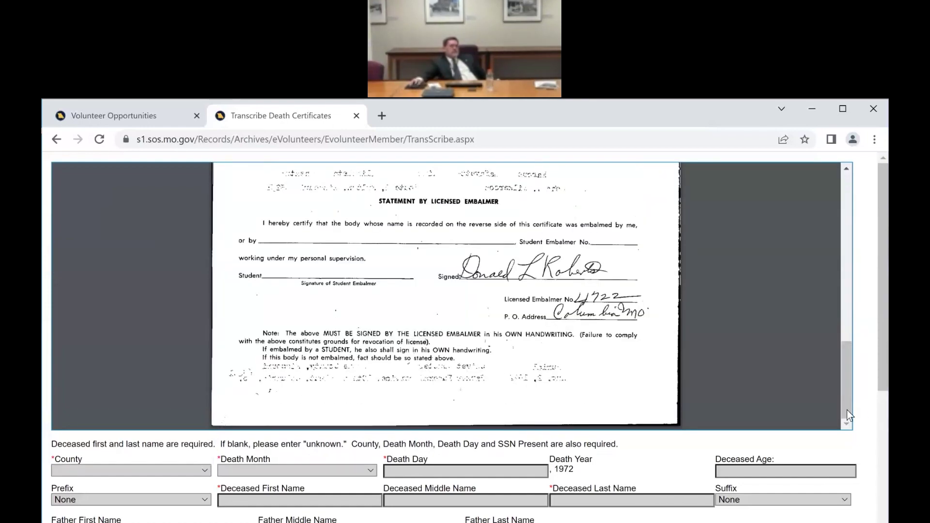
# - Scroll the new certificate image to review the July 31, 1972 Boone County death
pyautogui.moveTo(844, 397); pyautogui.dragTo(836, 165)
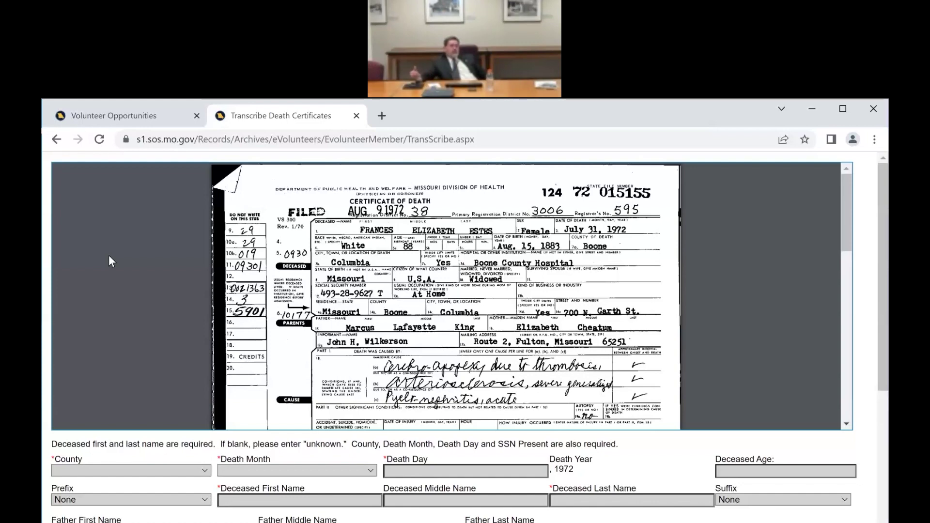
pyautogui.scroll(-3, 878, 240)
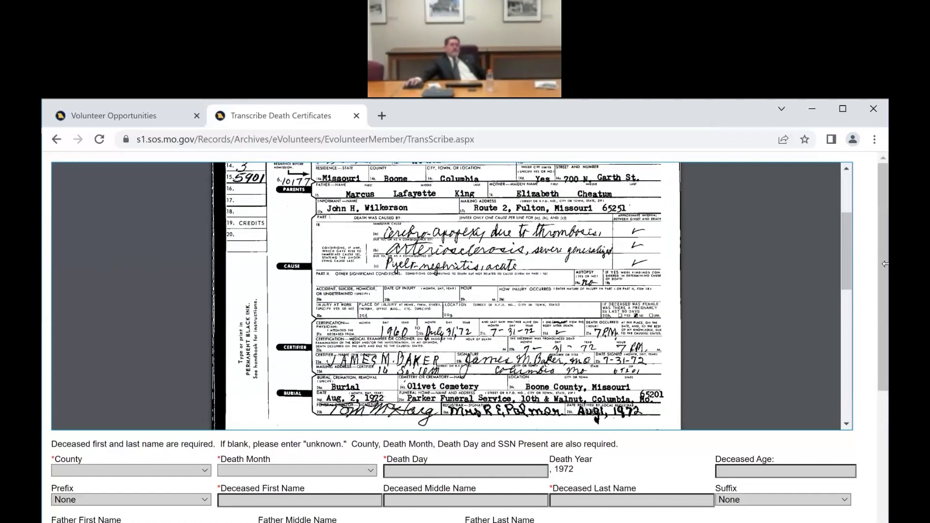
# - Check the Standard Notes options and keep the note at None
pyautogui.moveTo(885, 264); pyautogui.dragTo(884, 265)
pyautogui.scroll(-5, 877, 336)
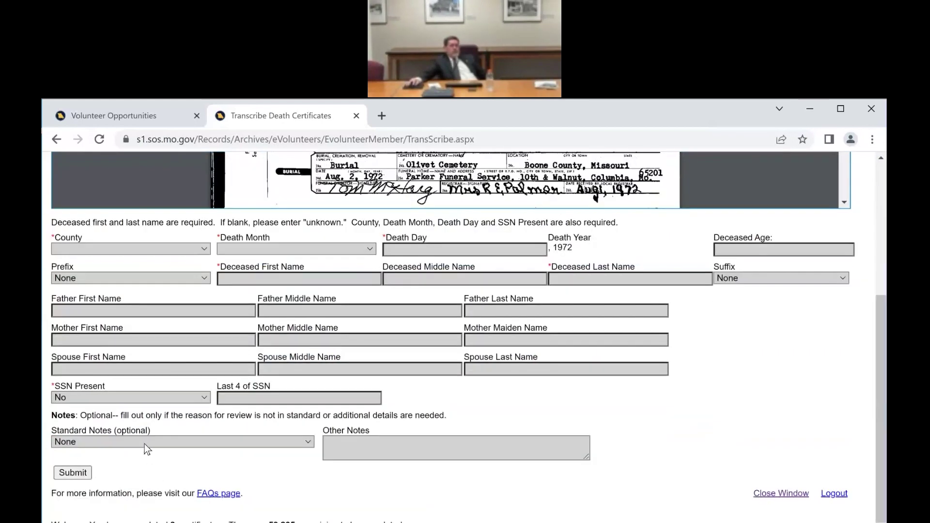
pyautogui.click(145, 443)
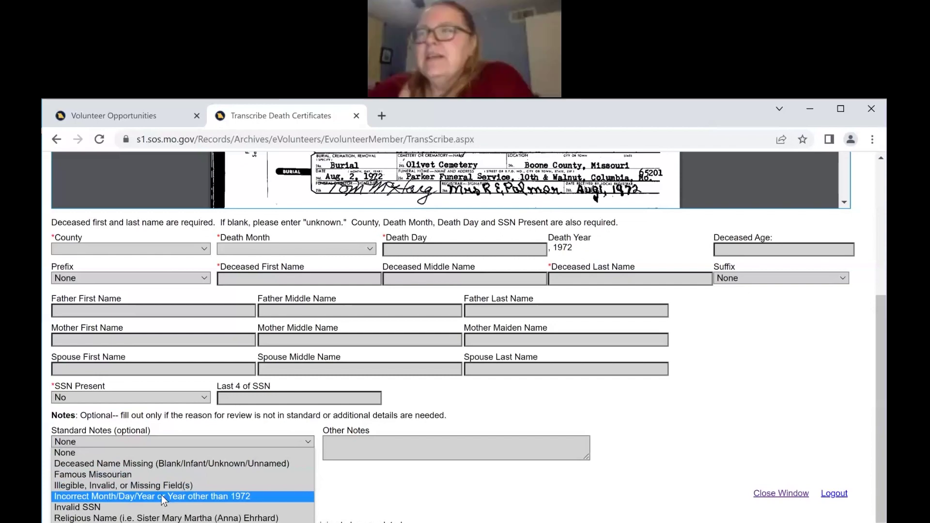
pyautogui.click(688, 421)
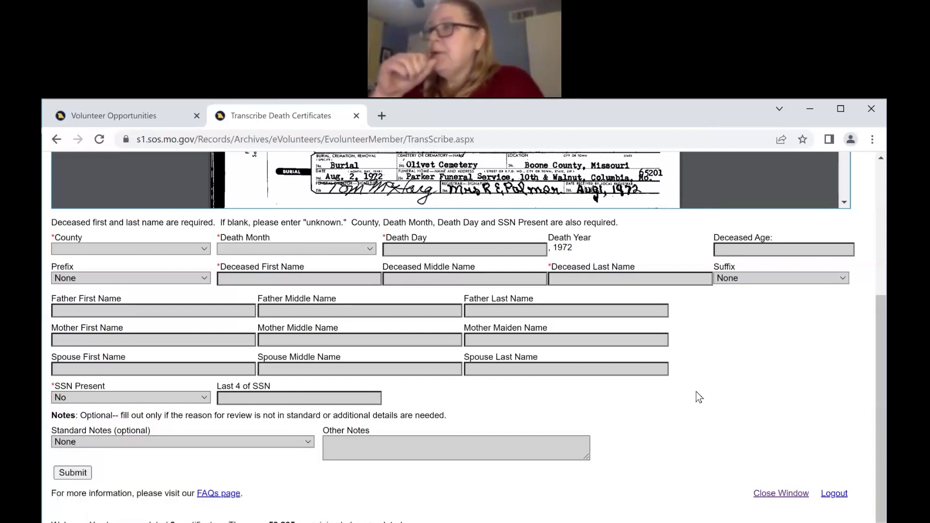
# - Scroll back through the form and close the Transcribe Death Certificates tab
pyautogui.scroll(3, 705, 380)
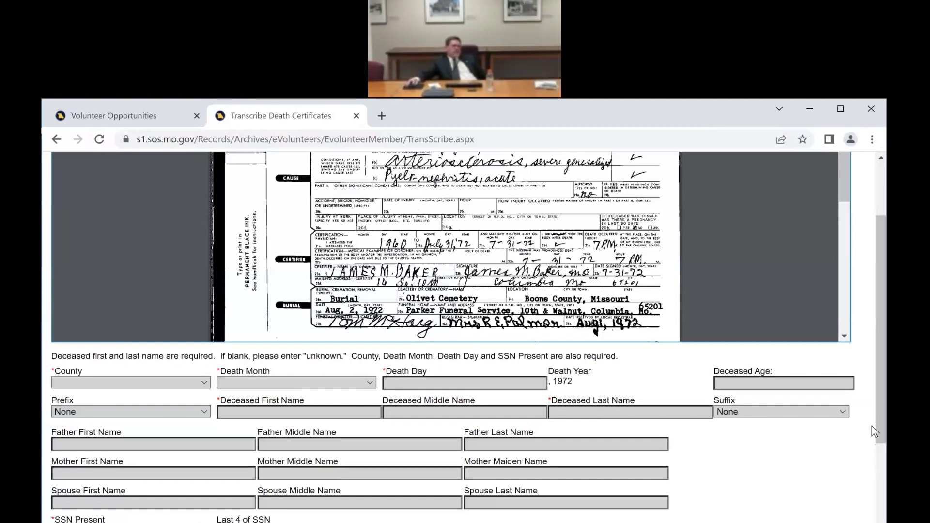
pyautogui.scroll(-3, 879, 423)
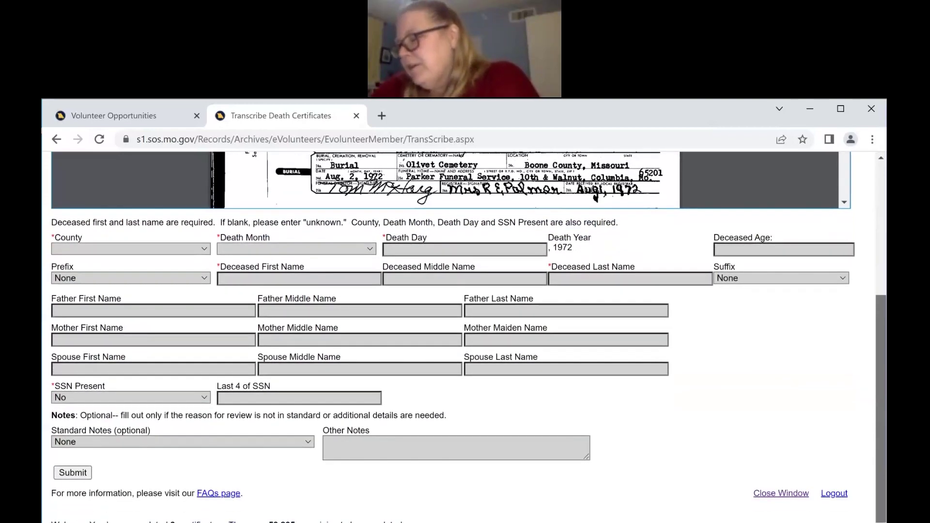
pyautogui.scroll(4, 879, 424)
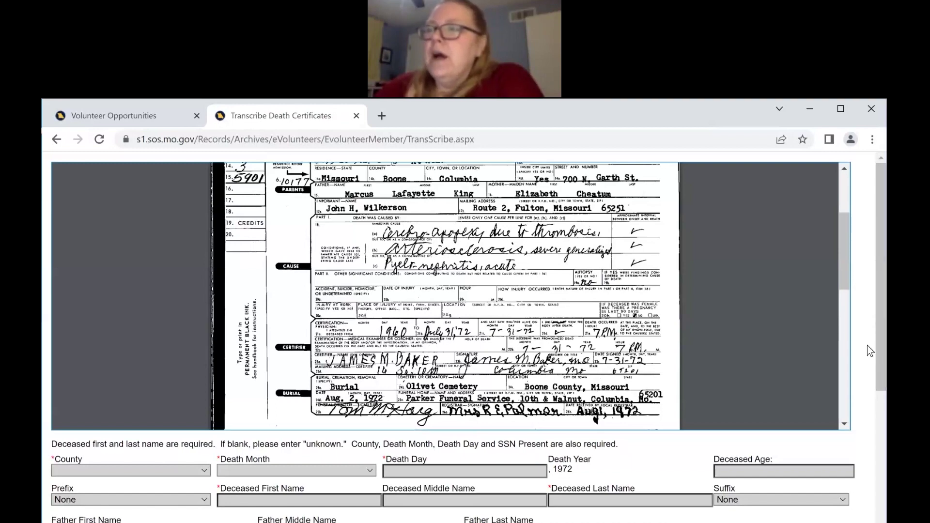
pyautogui.scroll(-2, 880, 347)
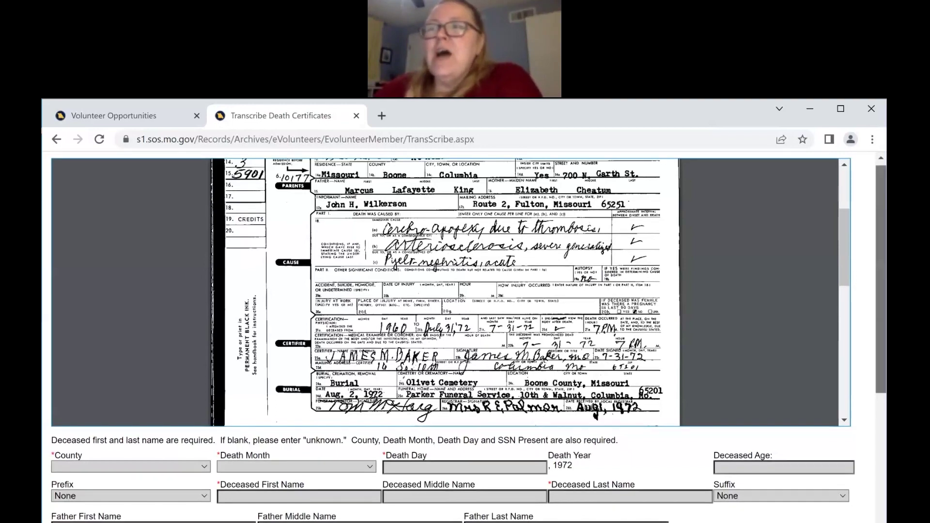
pyautogui.scroll(-3, 465, 291)
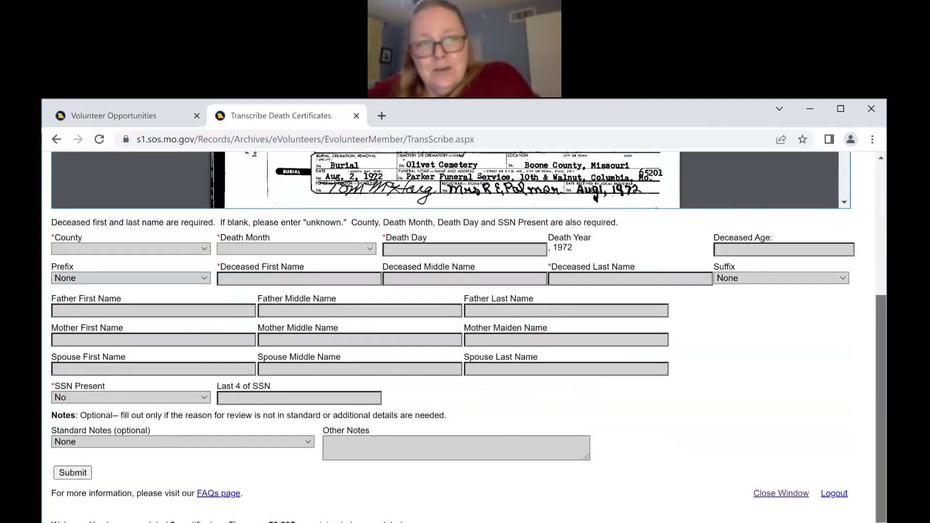
pyautogui.scroll(5, 466, 290)
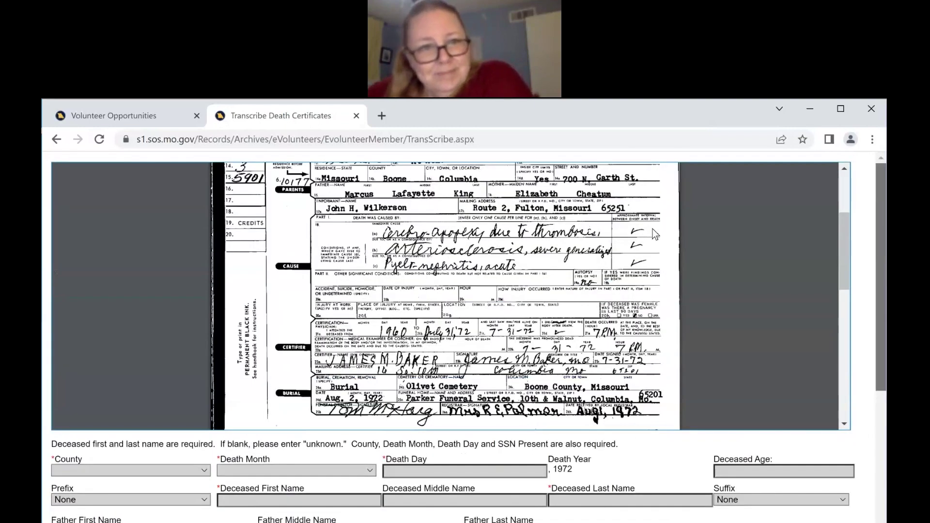
pyautogui.click(357, 117)
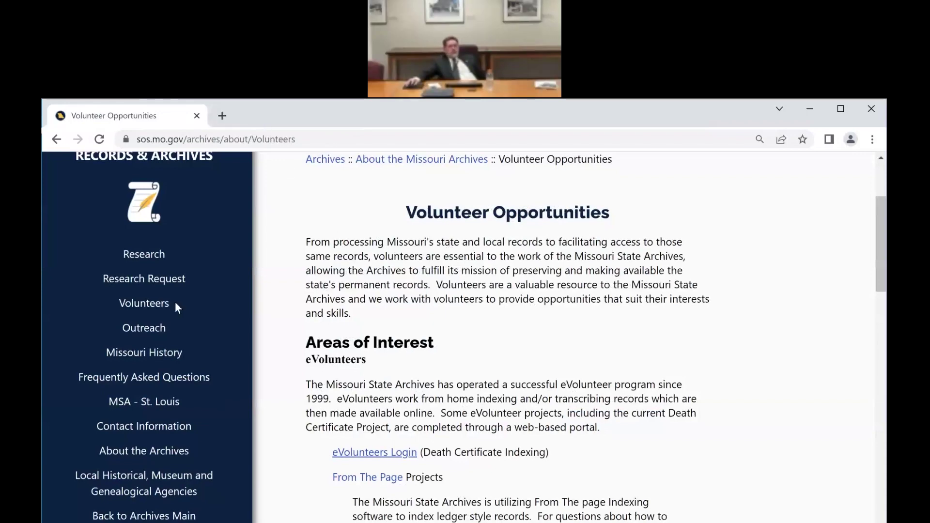
# - Open the archives Research page and scroll down to its Online Resources databases
pyautogui.click(148, 256)
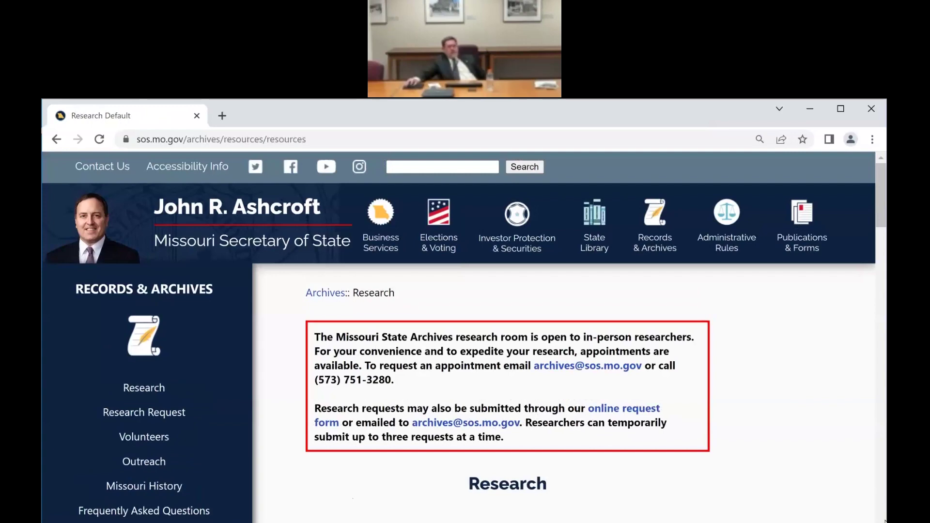
pyautogui.scroll(-7, 458, 334)
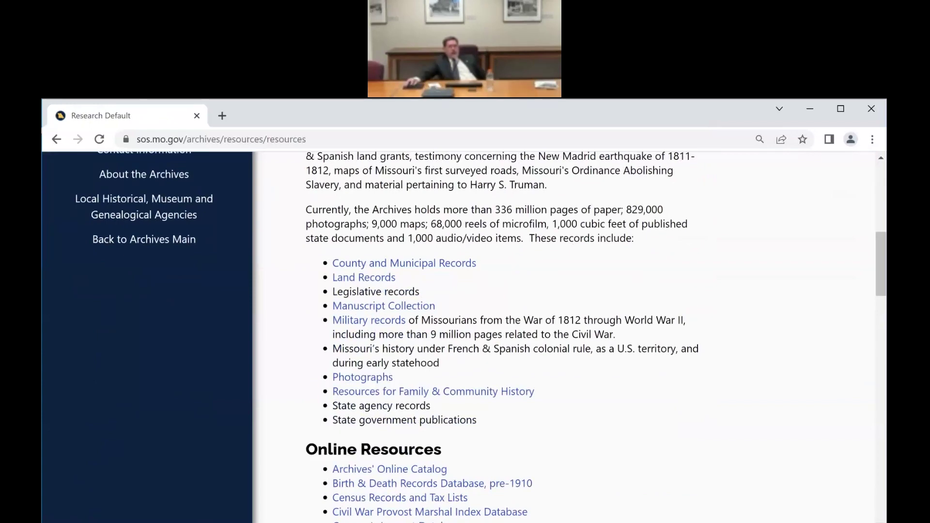
pyautogui.scroll(-3, 533, 420)
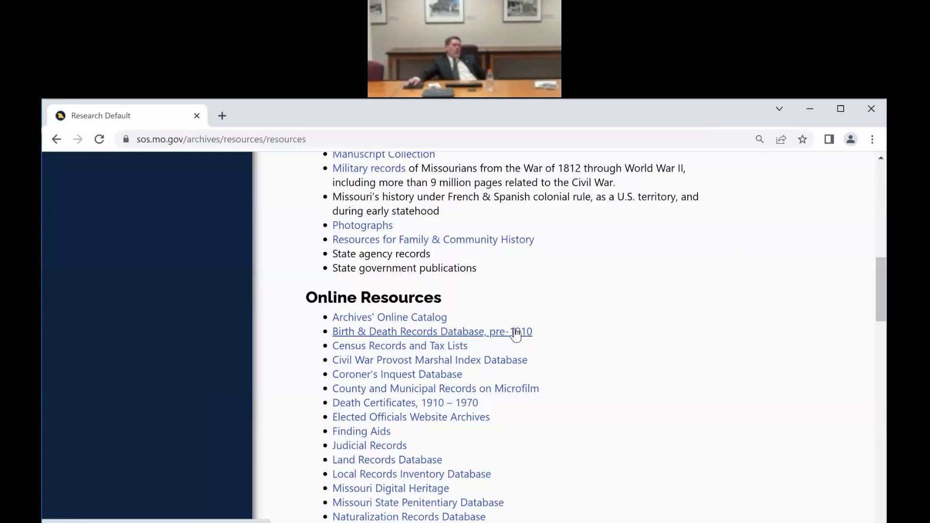
pyautogui.click(515, 334)
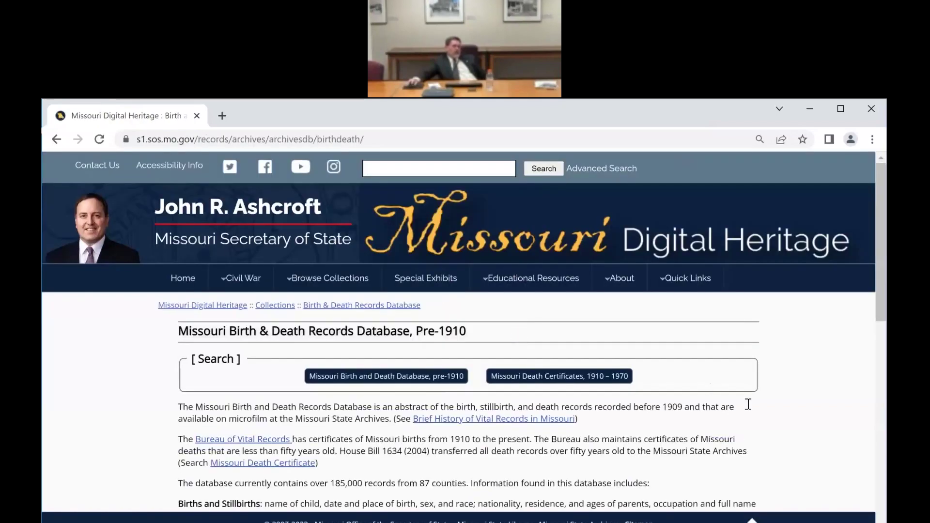
pyautogui.scroll(-10, 757, 399)
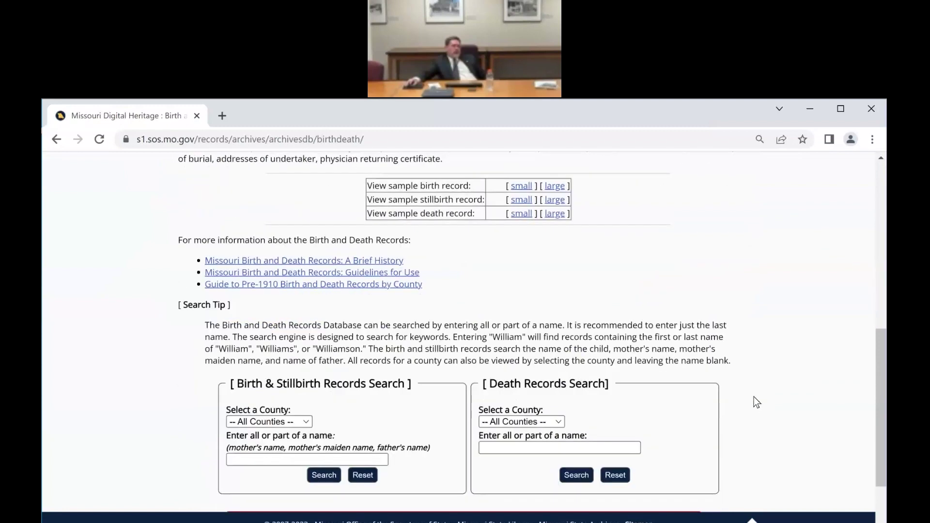
pyautogui.scroll(1, 772, 389)
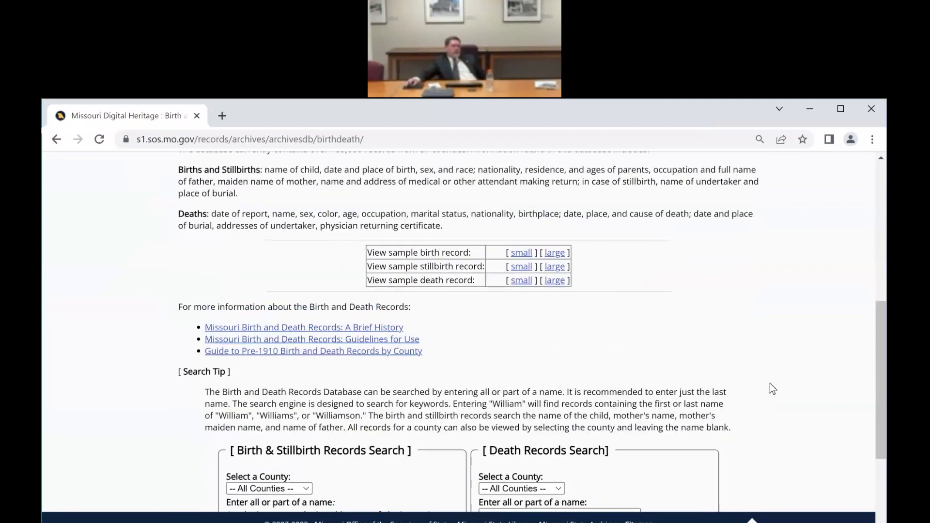
pyautogui.scroll(-1, 772, 390)
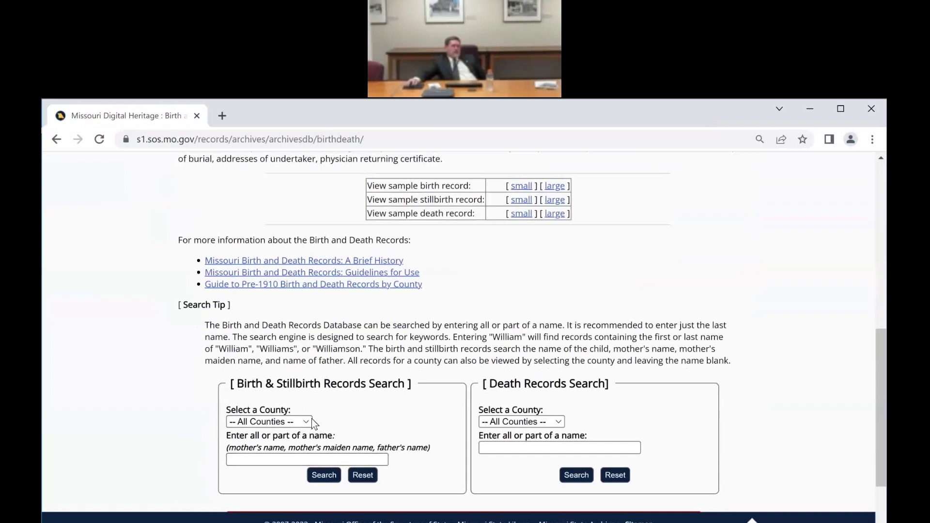
pyautogui.click(562, 421)
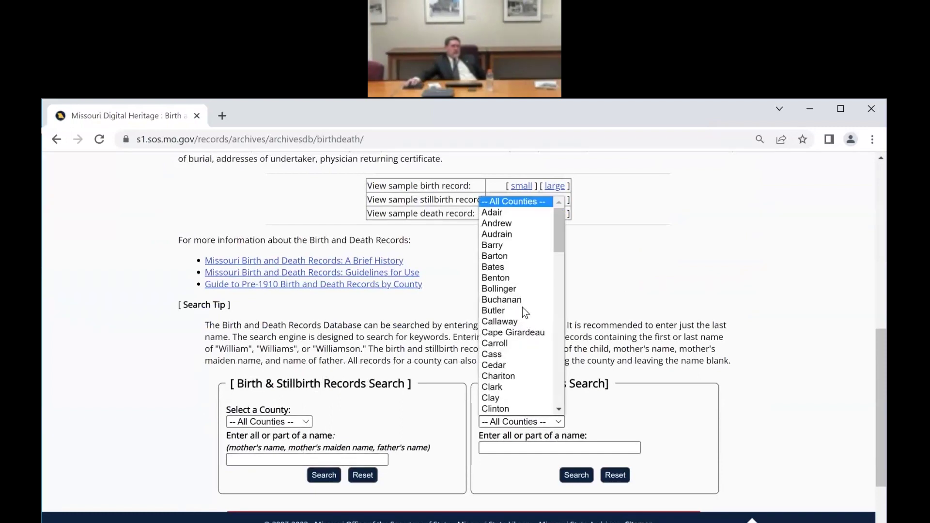
pyautogui.moveTo(562, 234); pyautogui.dragTo(584, 304)
pyautogui.moveTo(587, 241); pyautogui.dragTo(571, 167)
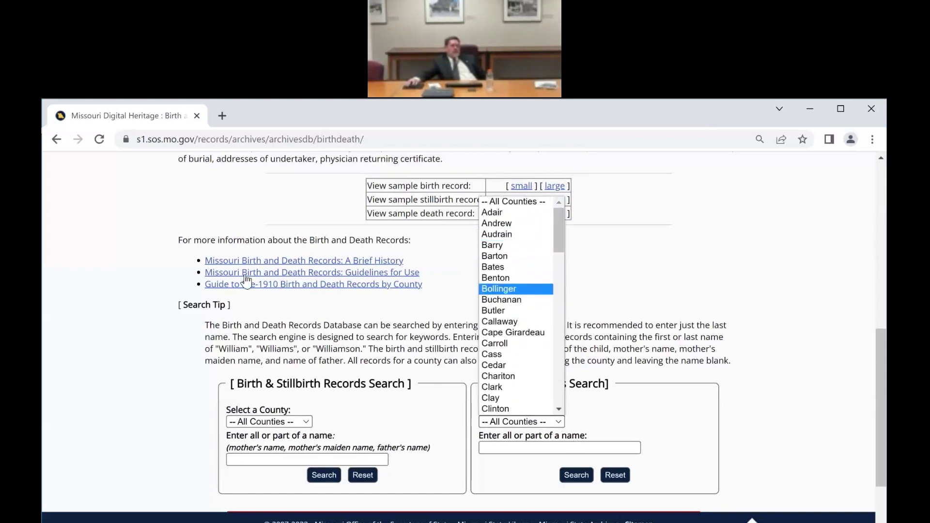
pyautogui.click(371, 286)
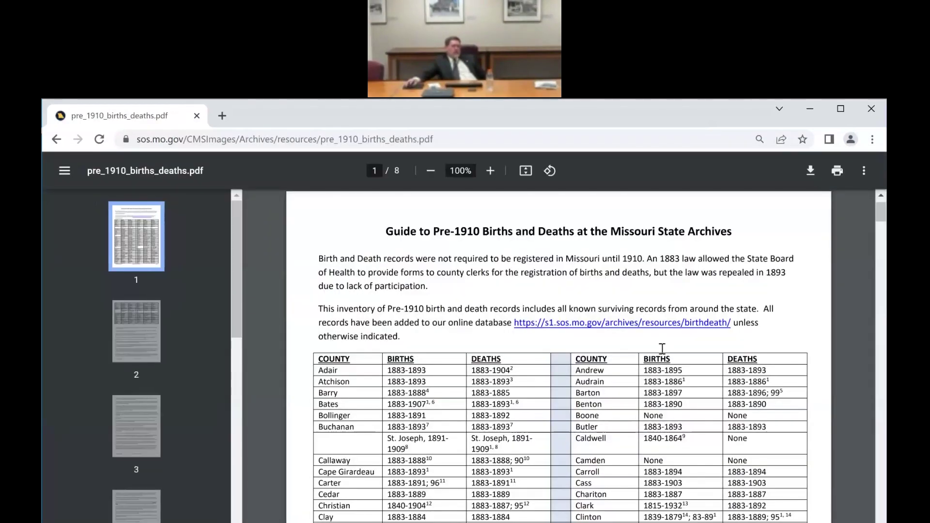
pyautogui.scroll(-3, 663, 346)
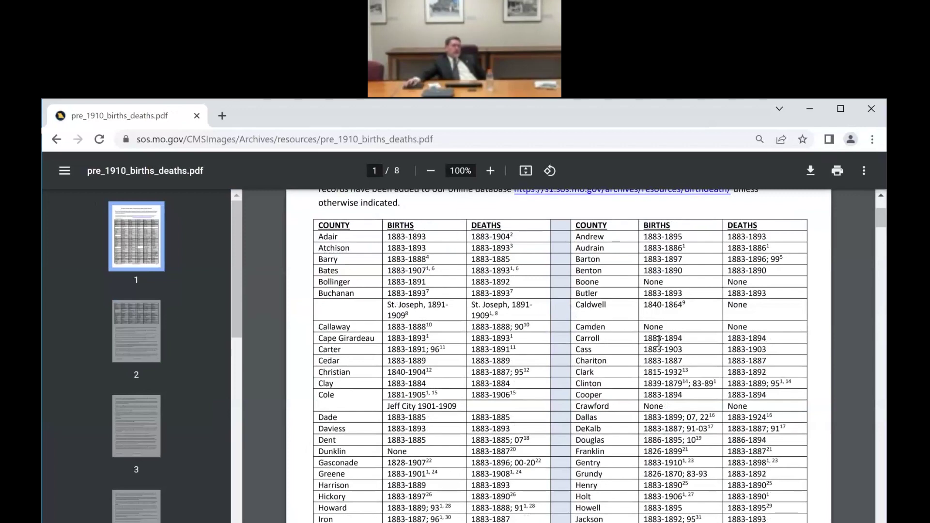
pyautogui.scroll(3, 662, 346)
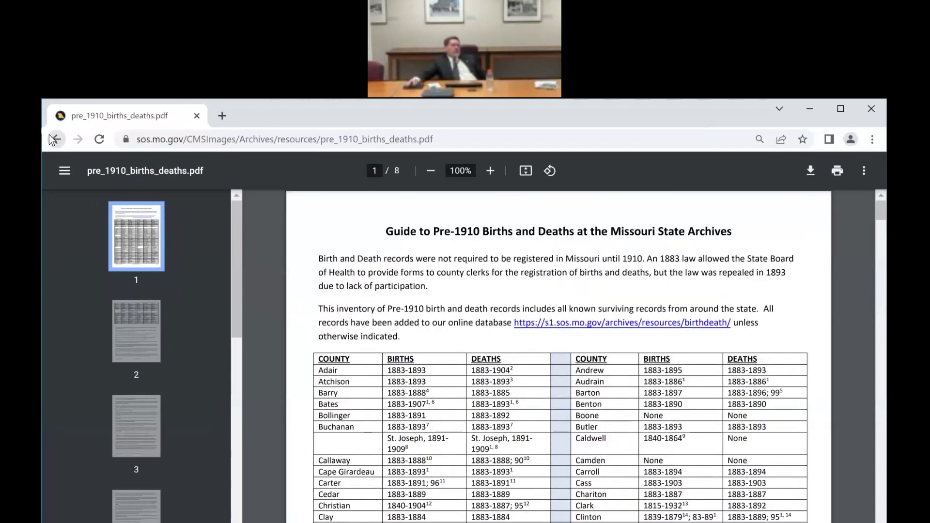
pyautogui.click(49, 135)
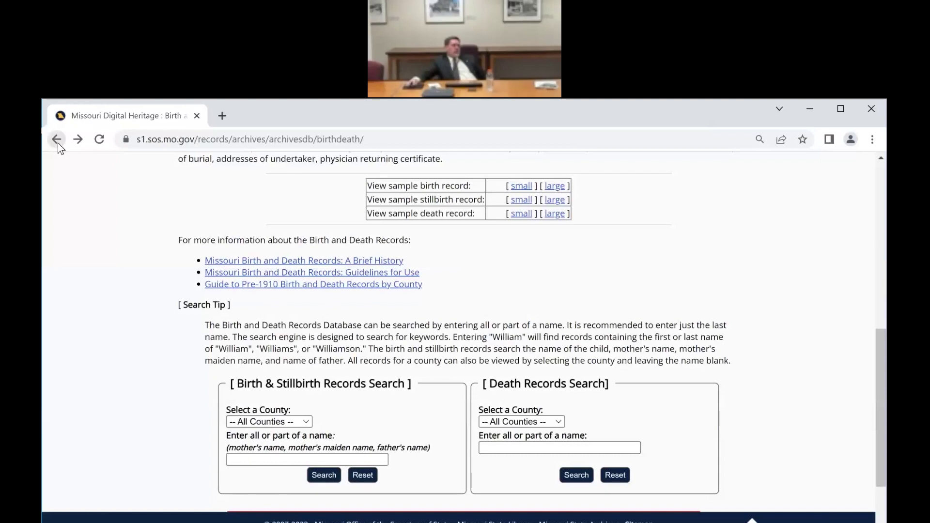
pyautogui.click(57, 144)
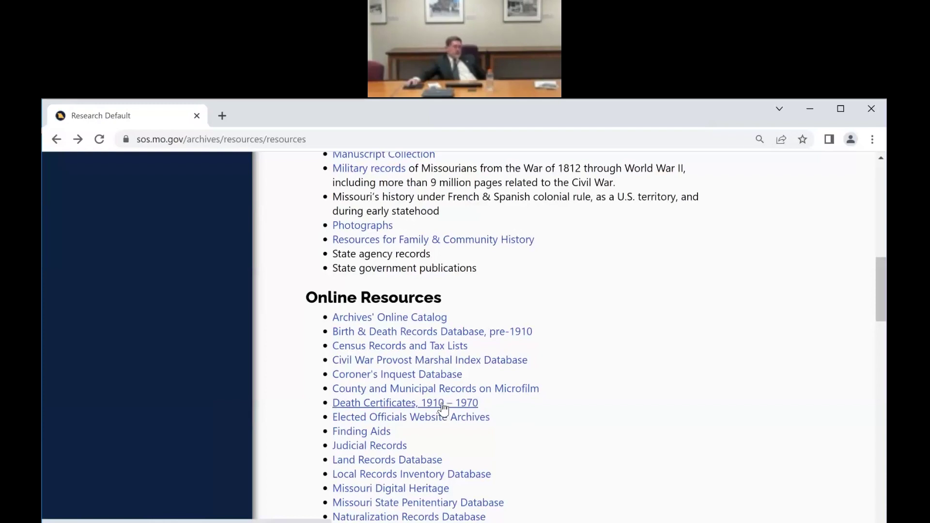
pyautogui.click(444, 406)
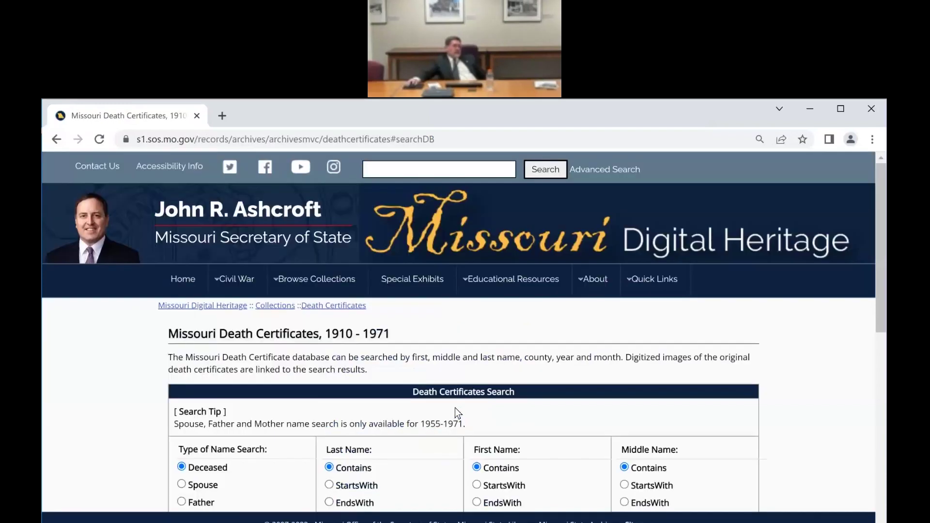
# - Highlight the search tip noting death certificates from 1955-1971, then clear the highlight
pyautogui.scroll(-3, 876, 459)
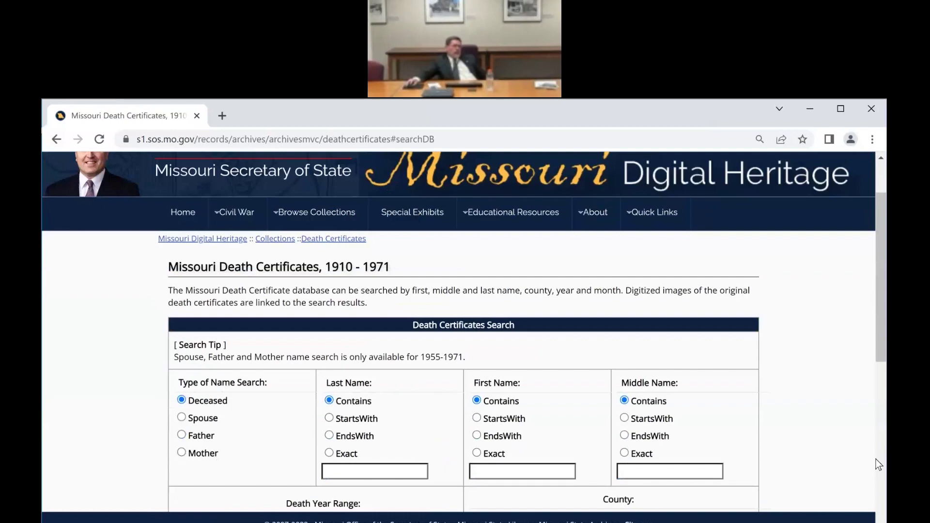
pyautogui.scroll(-3, 872, 456)
pyautogui.scroll(6, 867, 451)
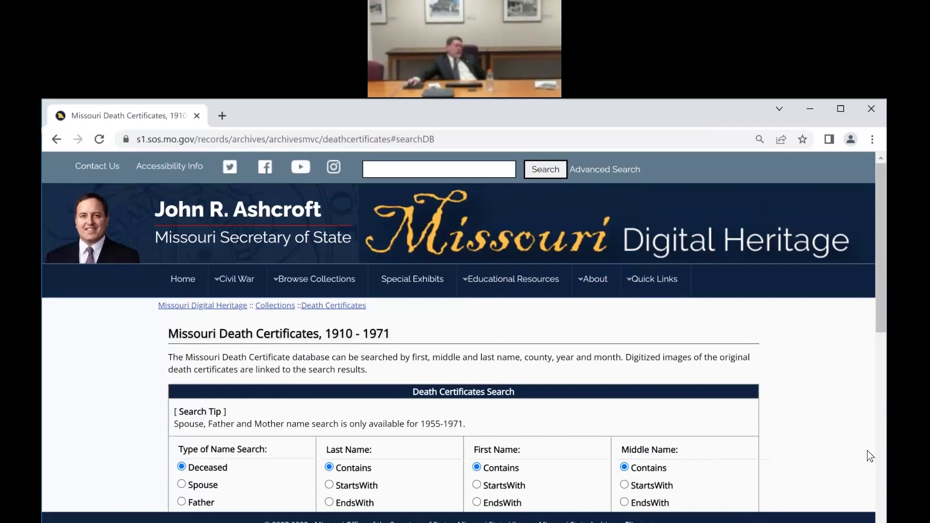
pyautogui.scroll(-1, 861, 450)
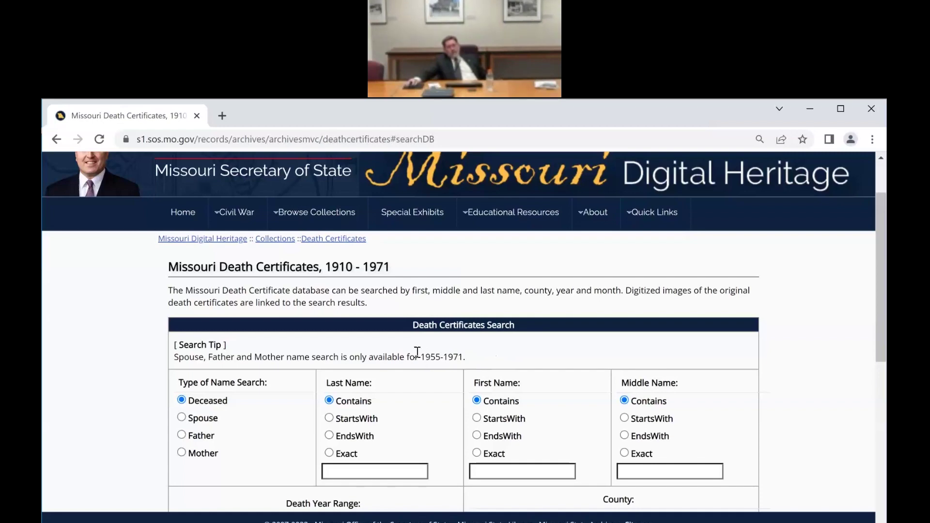
pyautogui.moveTo(426, 357); pyautogui.dragTo(469, 368)
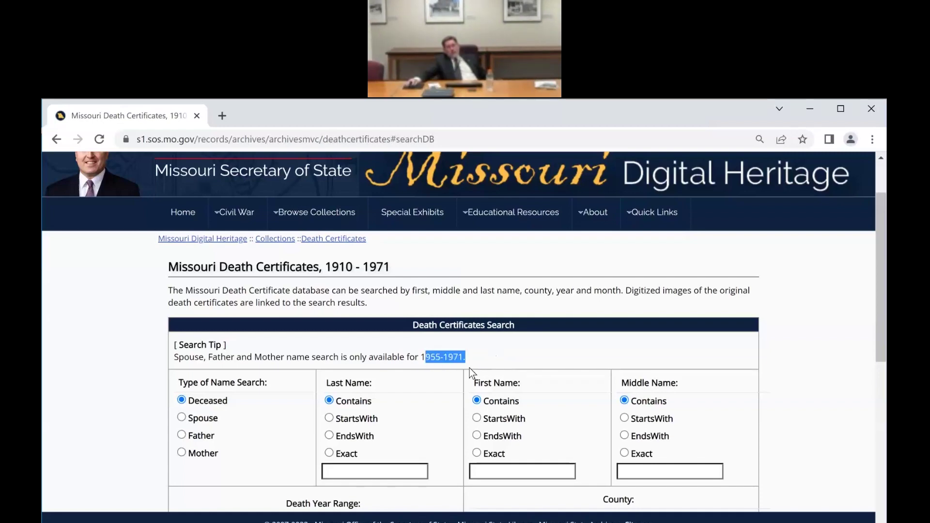
pyautogui.click(534, 345)
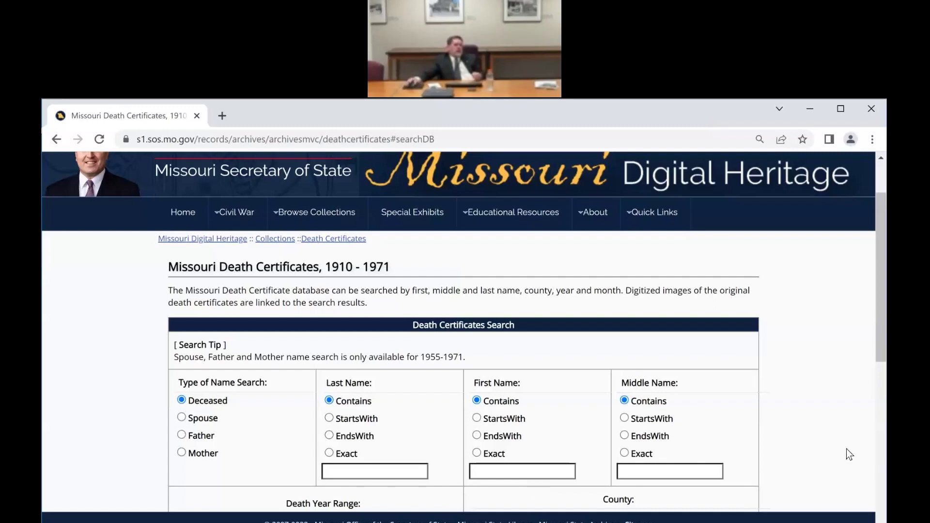
# - Review the rest of the Death Certificates search form, returning to the empty Deceased name fields
pyautogui.scroll(-1, 852, 440)
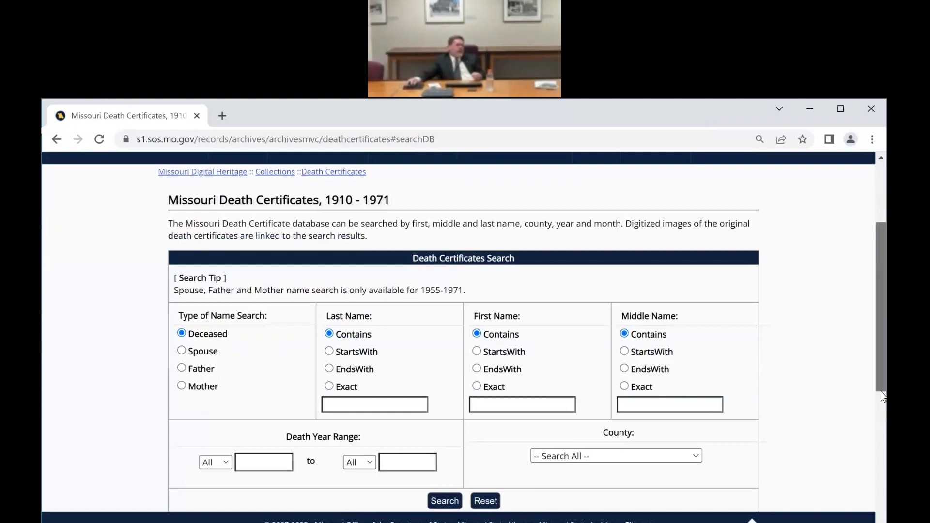
pyautogui.scroll(-1, 880, 395)
pyautogui.scroll(-4, 884, 453)
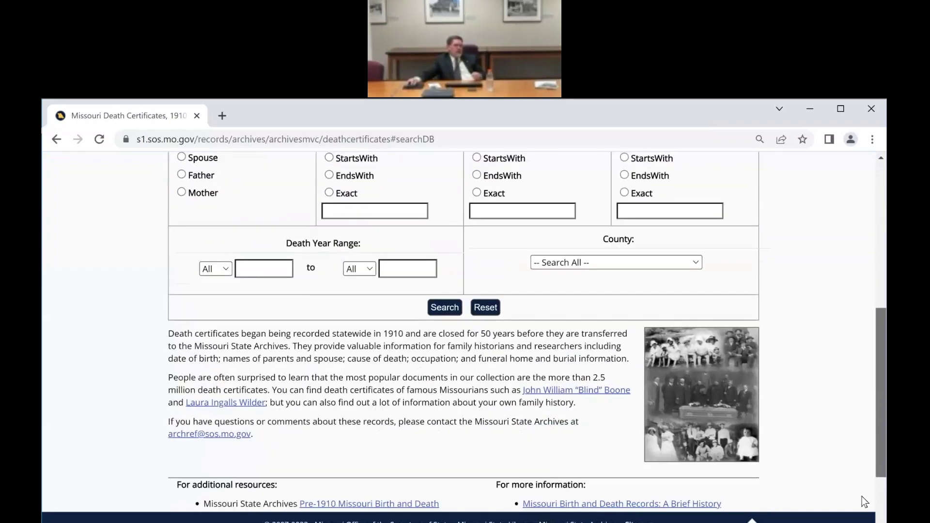
pyautogui.scroll(5, 862, 413)
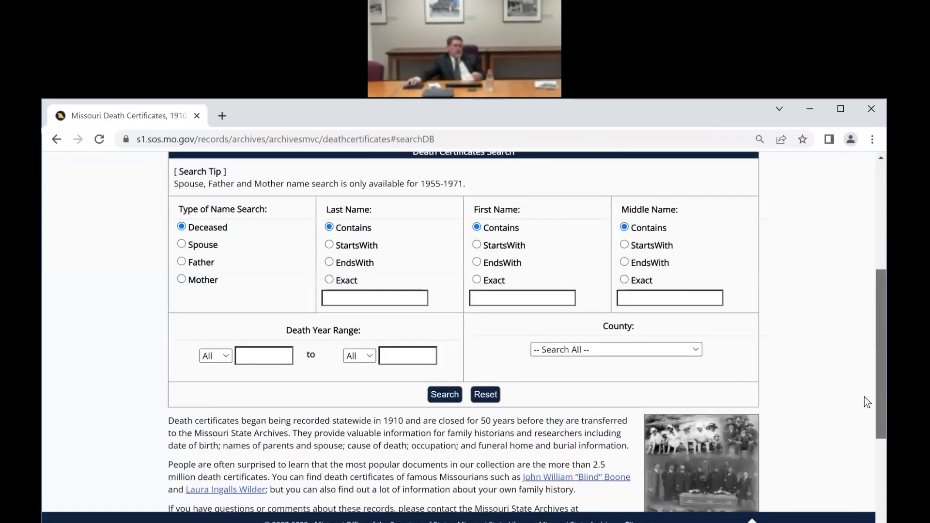
pyautogui.scroll(1, 550, 268)
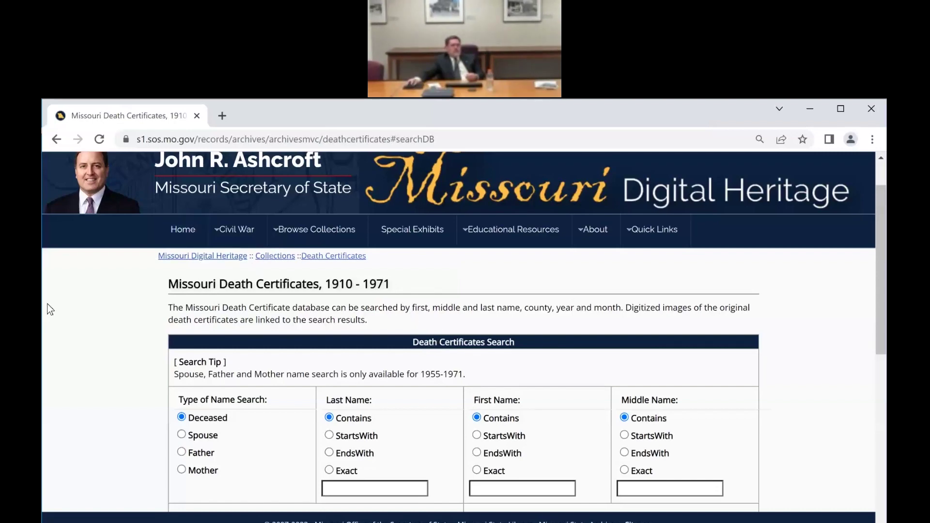
pyautogui.scroll(2, 50, 310)
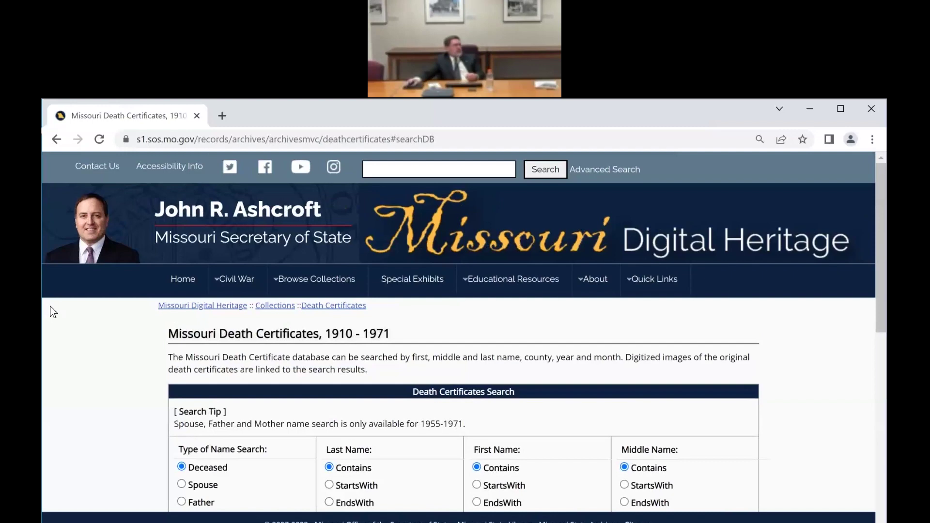